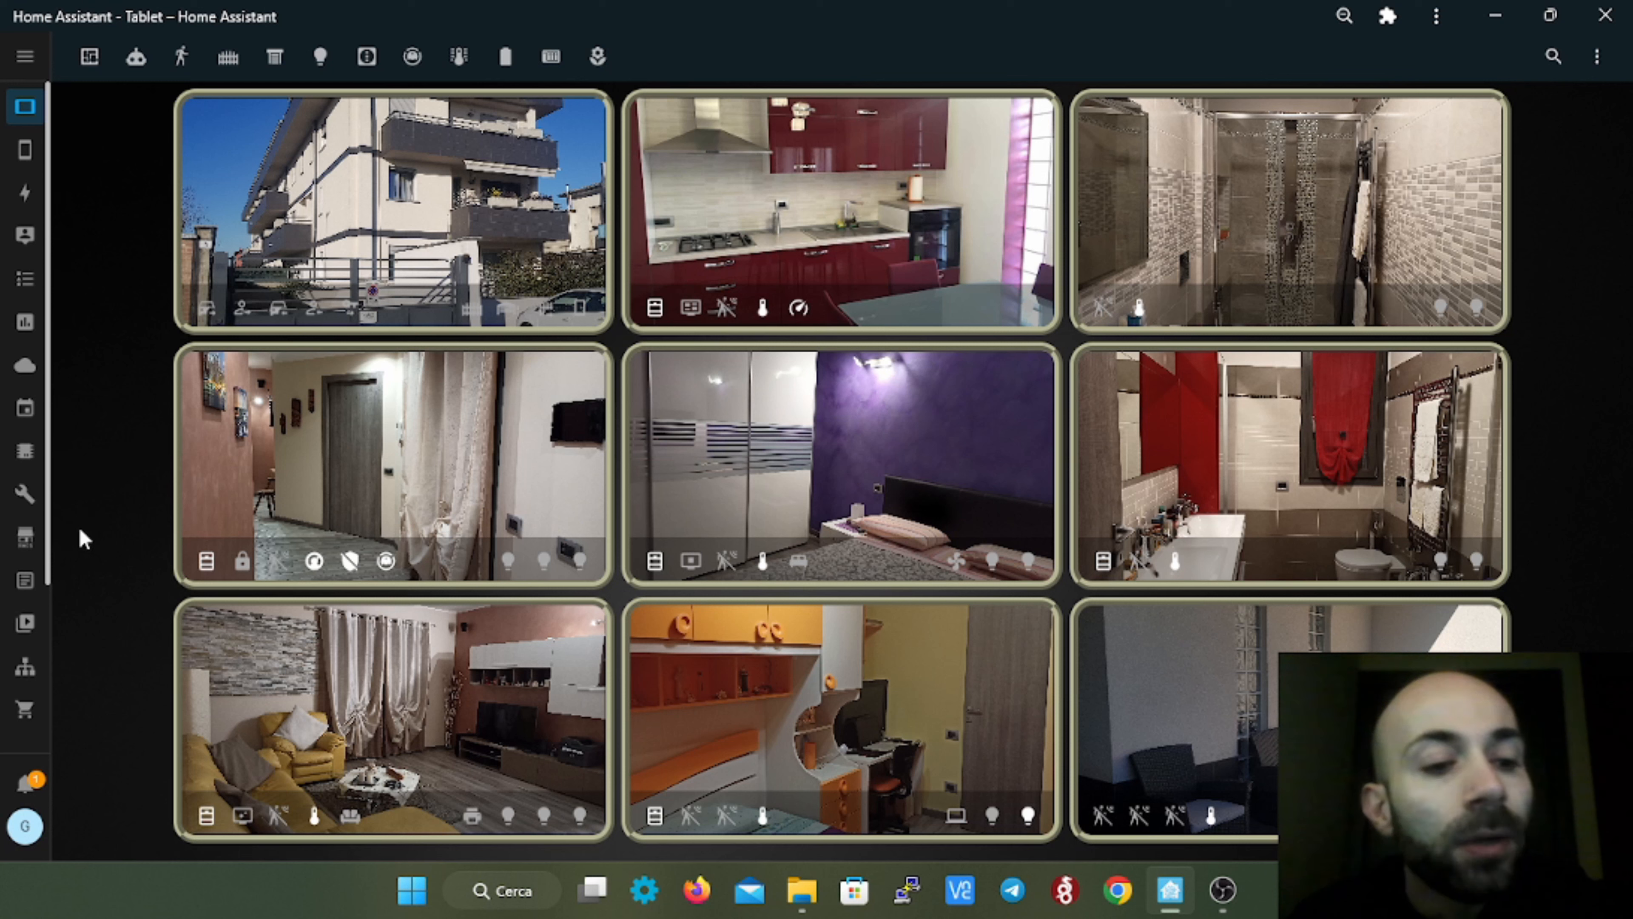
- Open the Frontend section of the Home Assistant Community Store
scroll(9, 630, down, 3)
scroll(20, 482, up, 3)
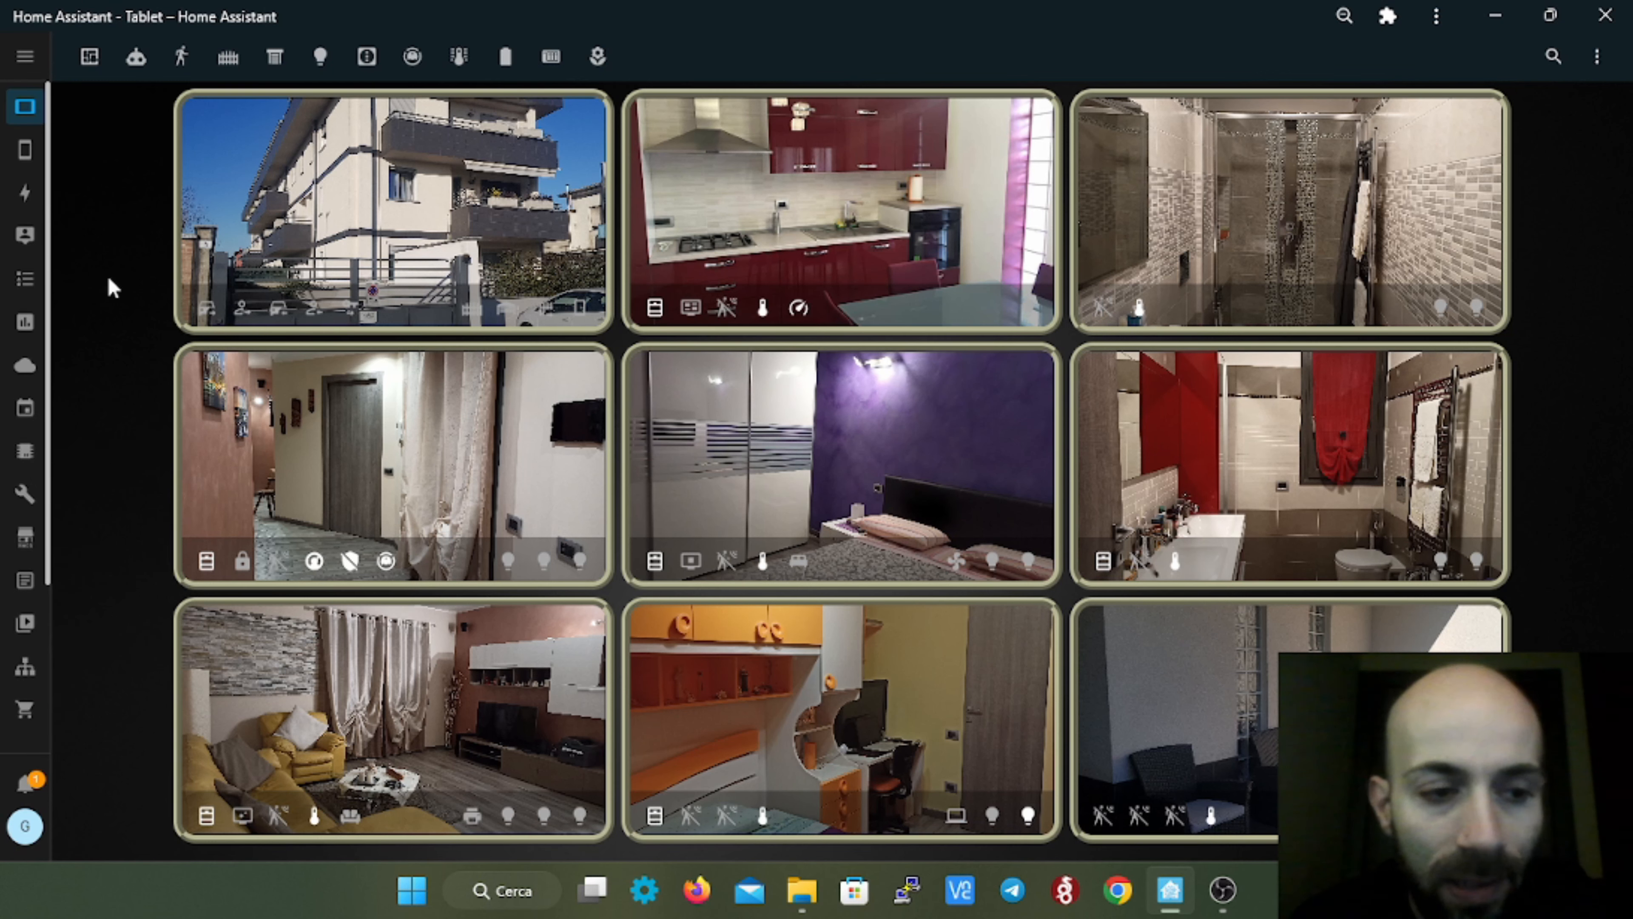
click(26, 545)
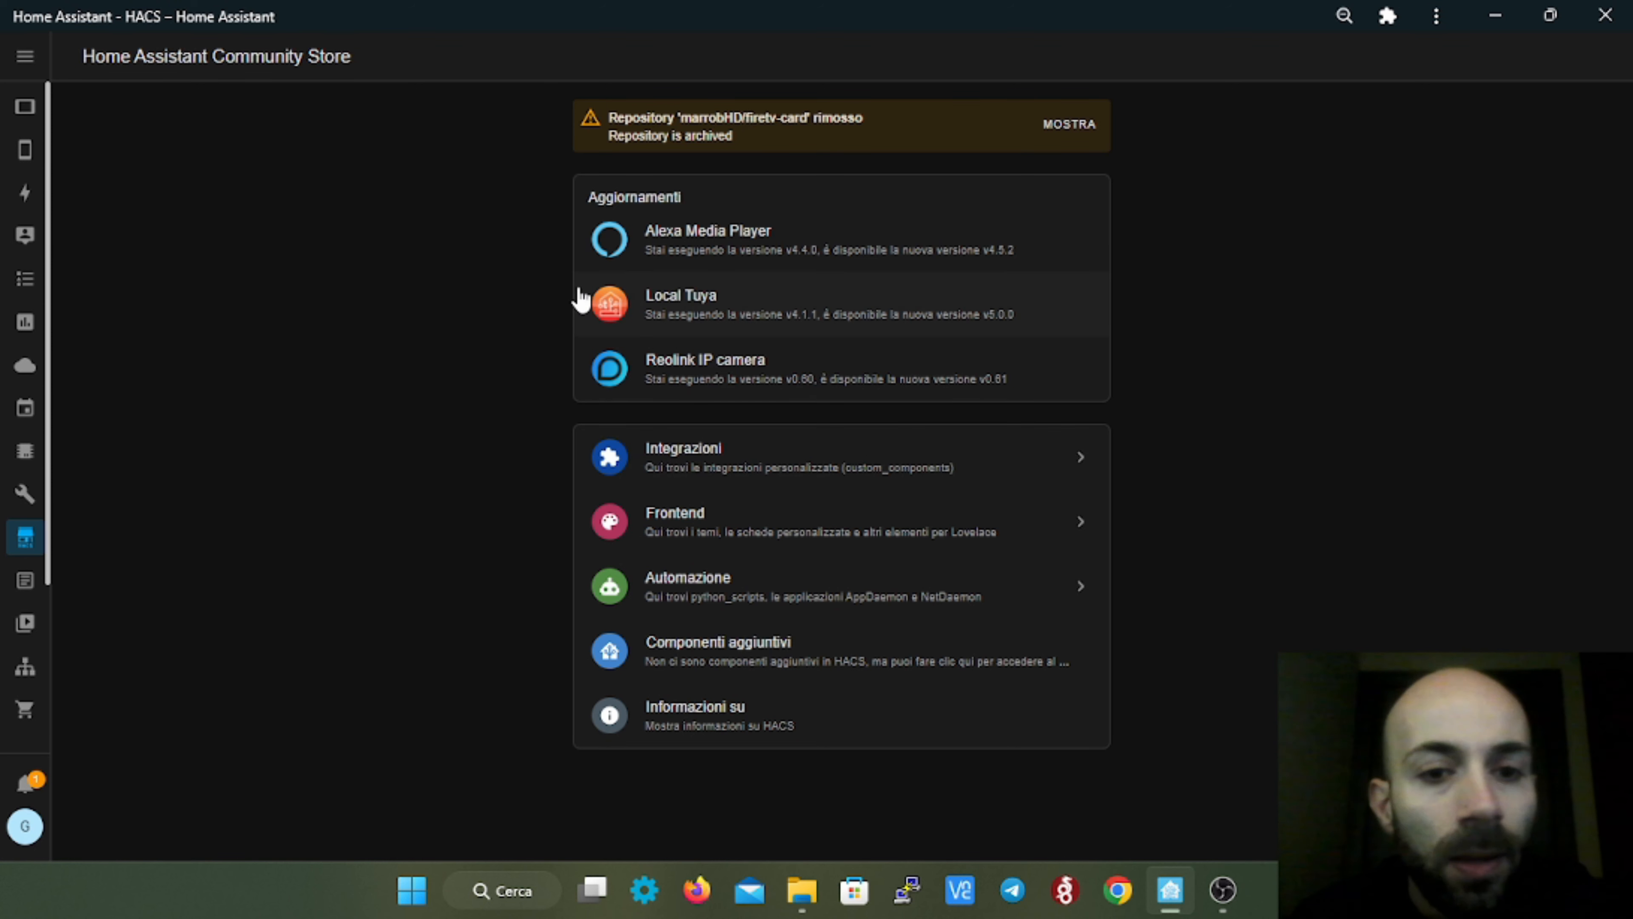
click(813, 548)
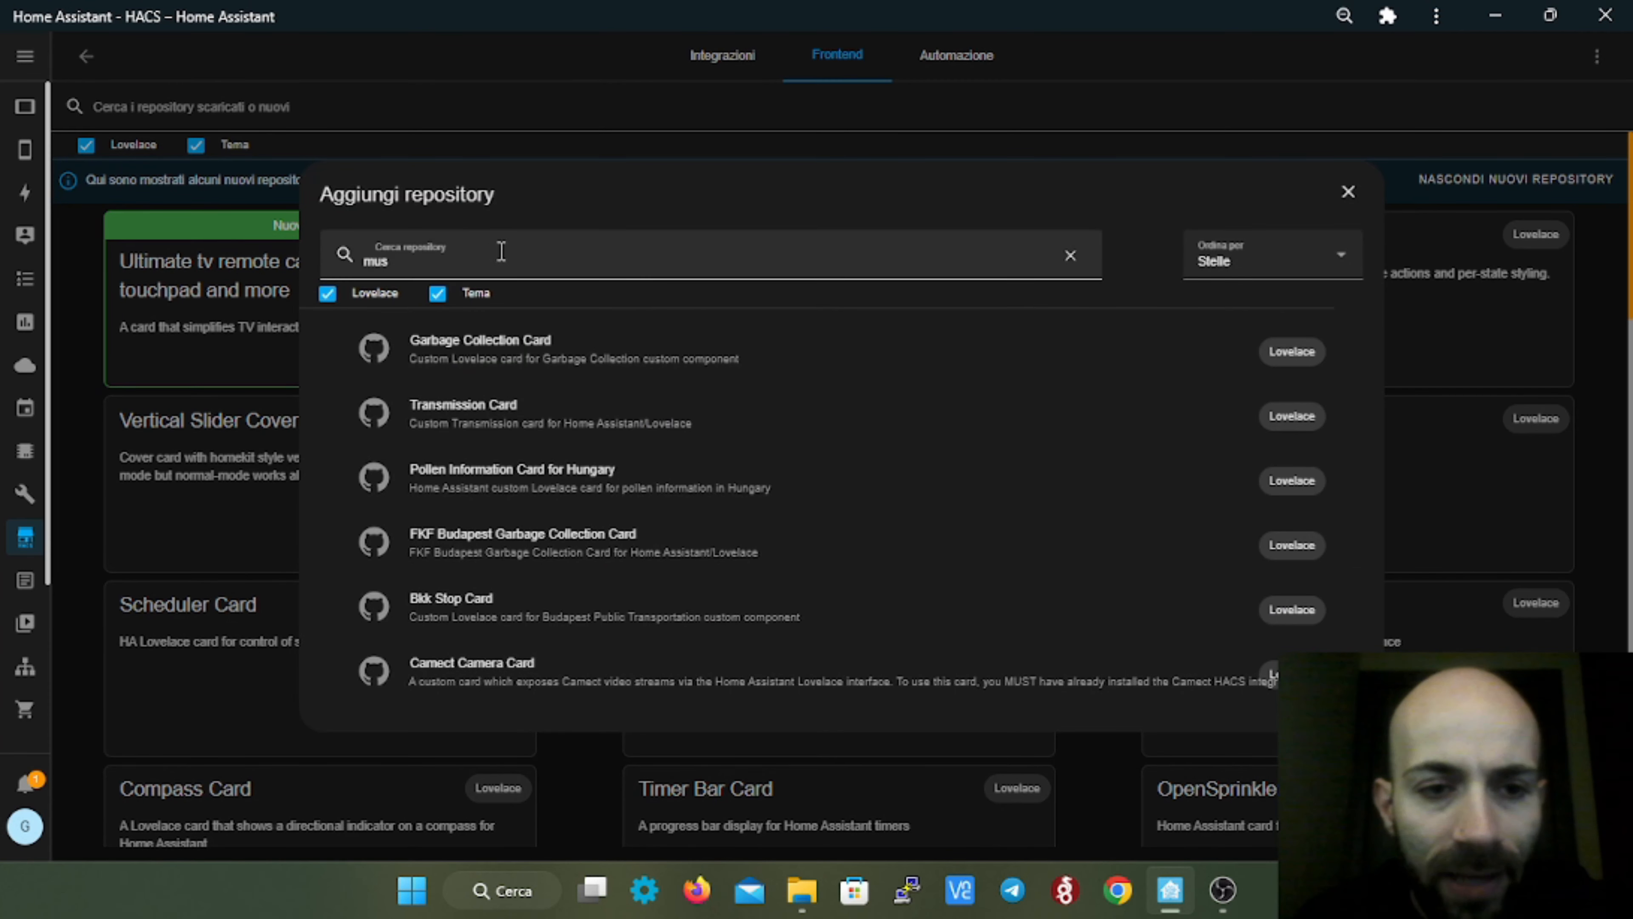
- Search the repositories available to add for "mushroom", keeping both the Lovelace and Tema filters enabled
click(505, 252)
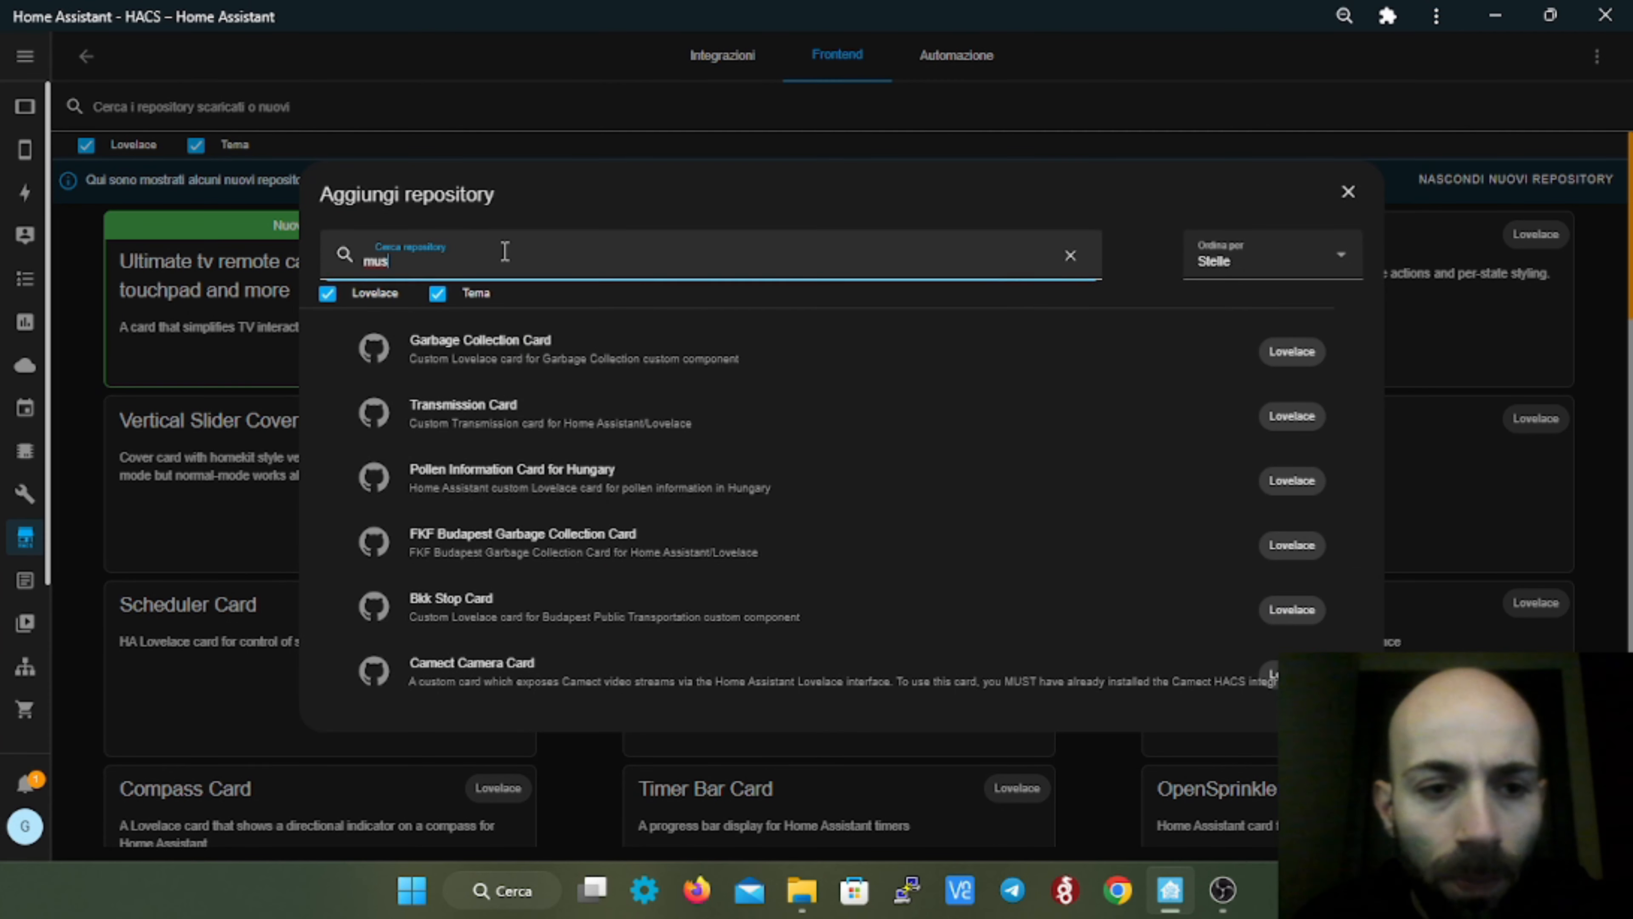
double_click(505, 251)
click(444, 293)
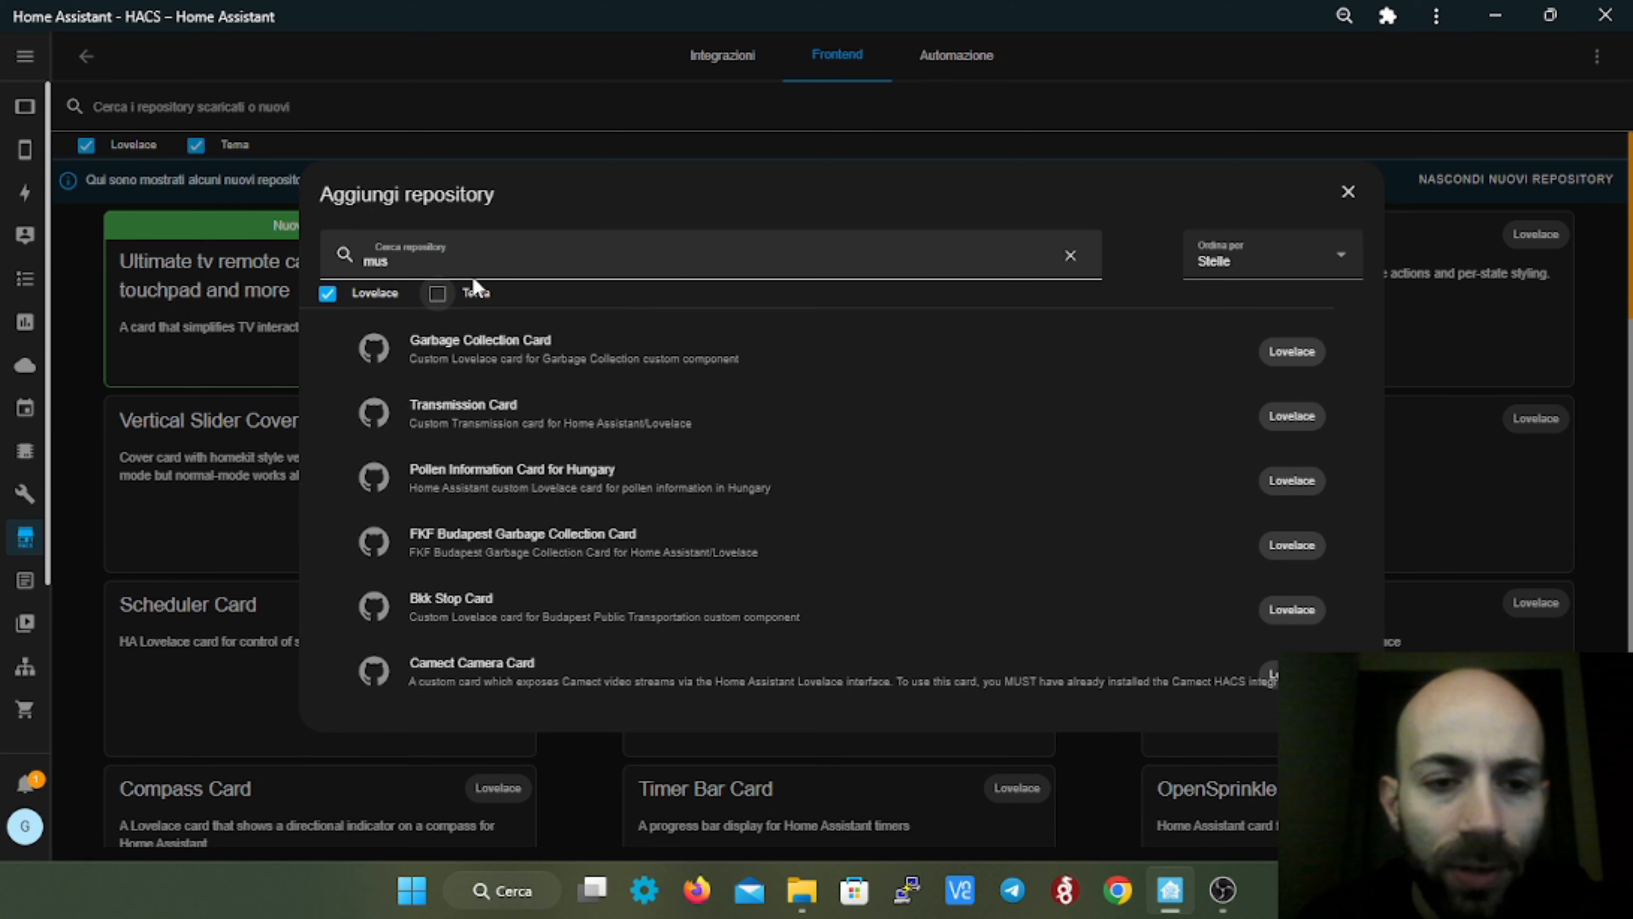
click(437, 293)
double_click(429, 262)
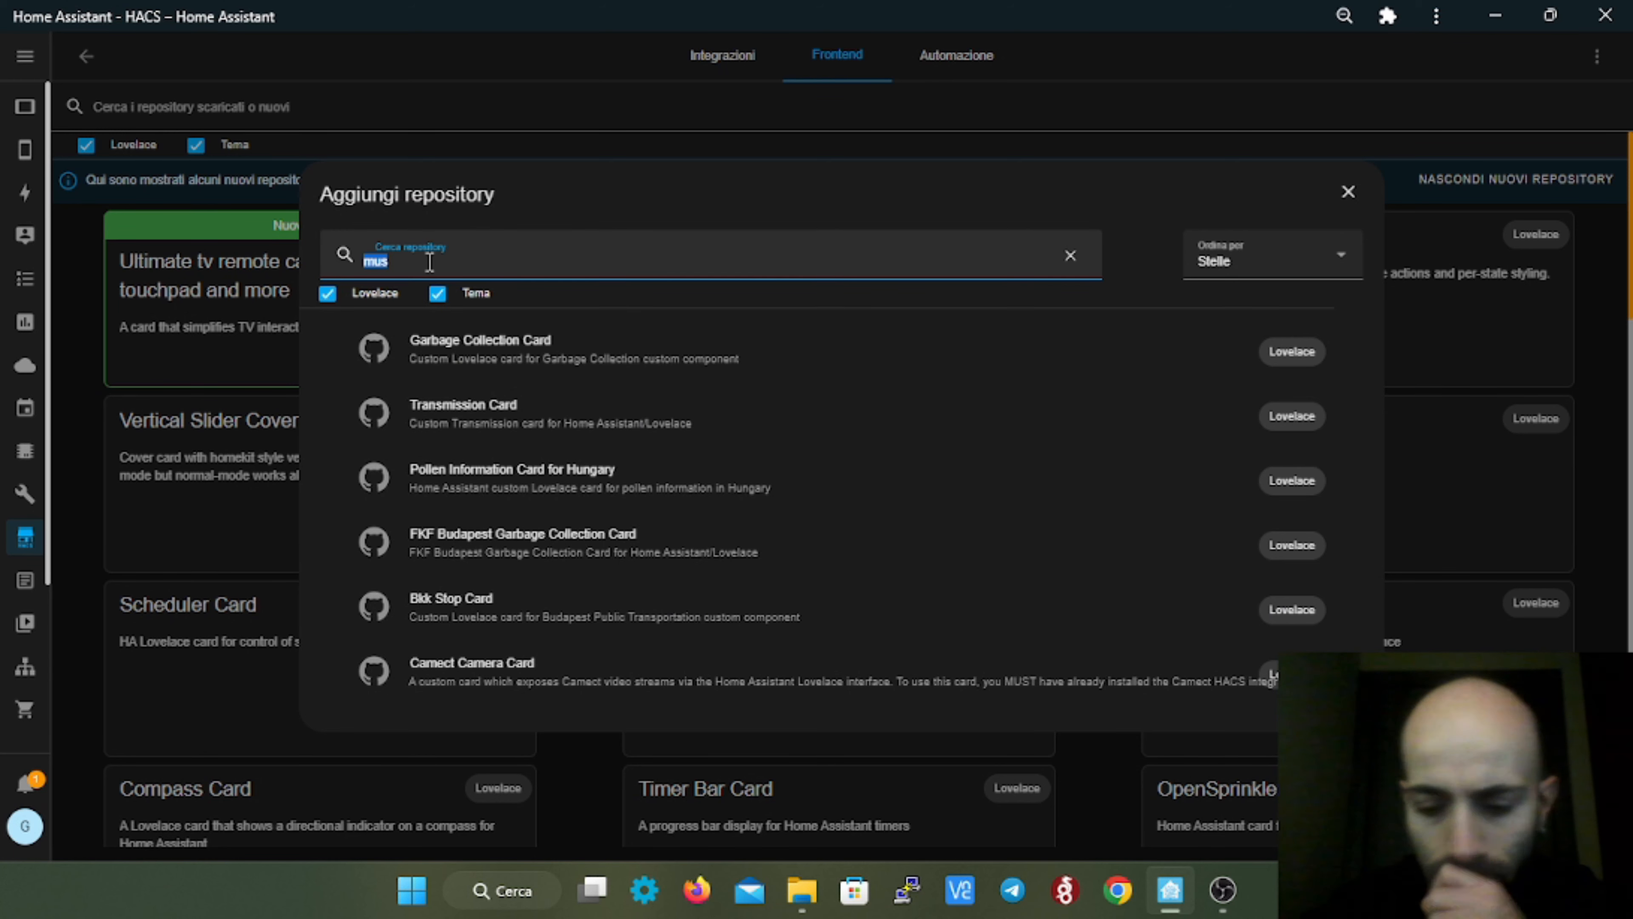
key(BackSpace)
text(mu)
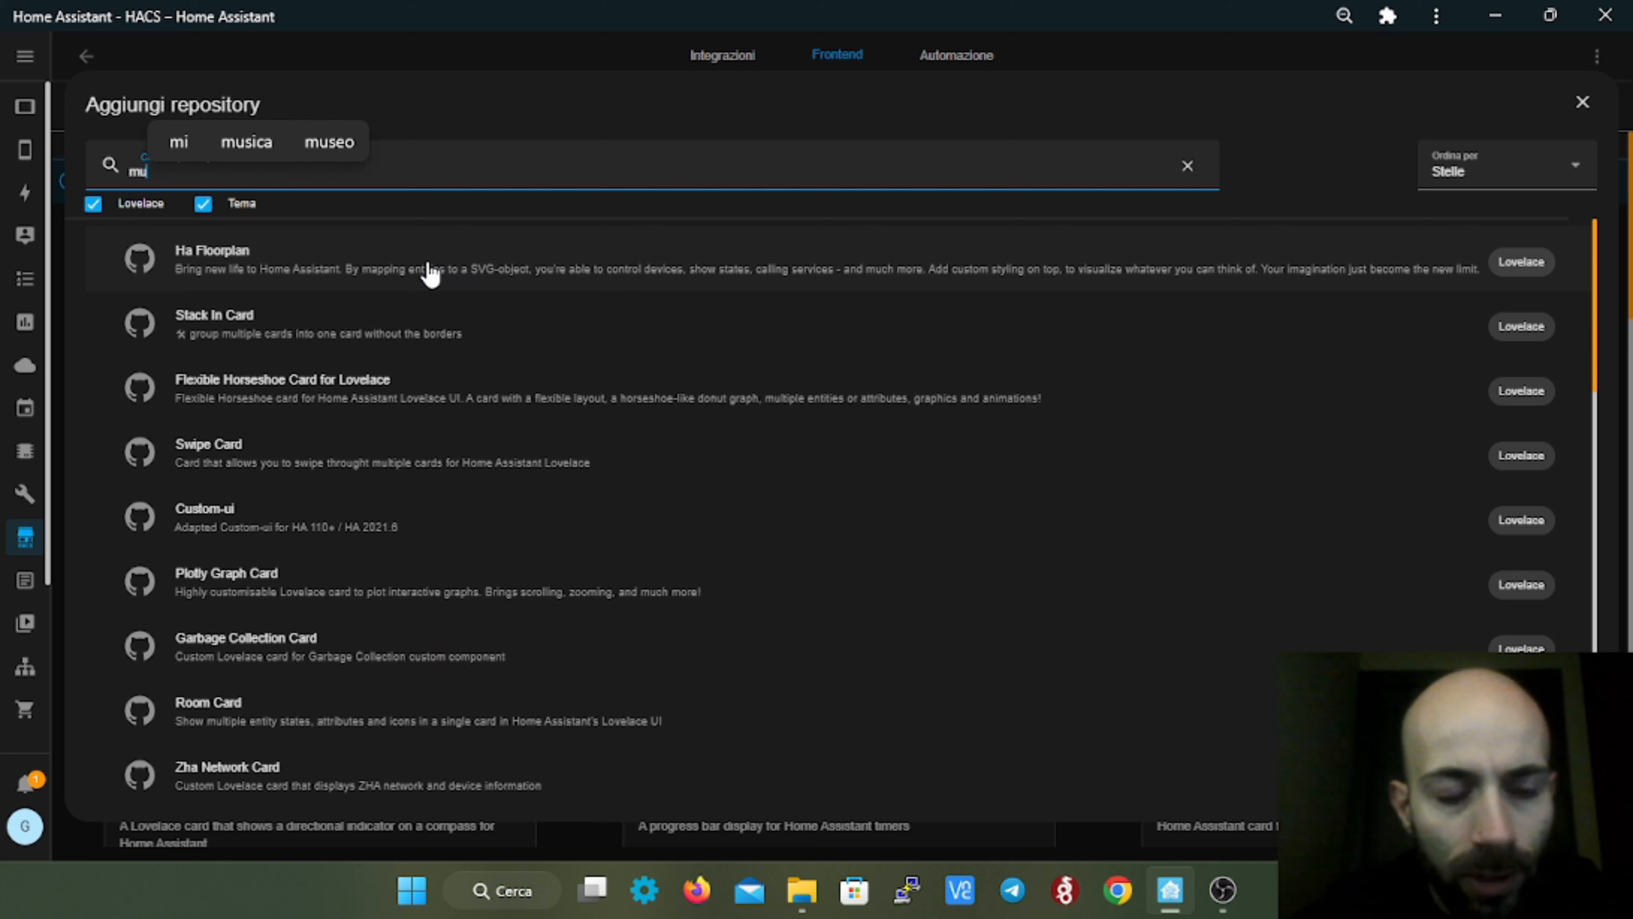
text(sh)
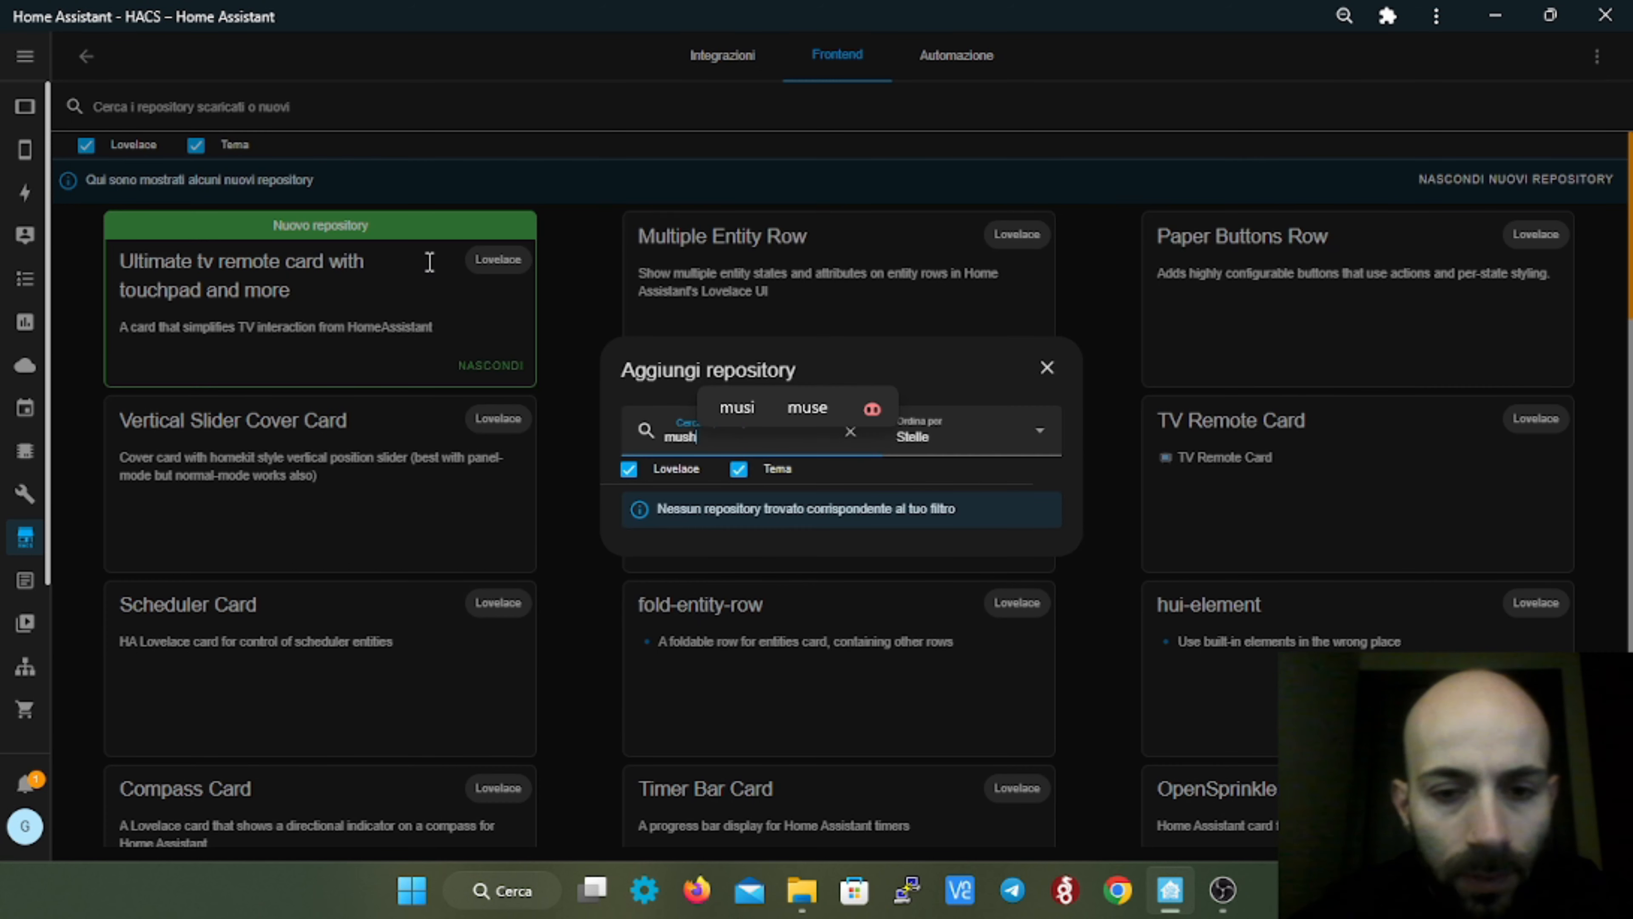
text(room)
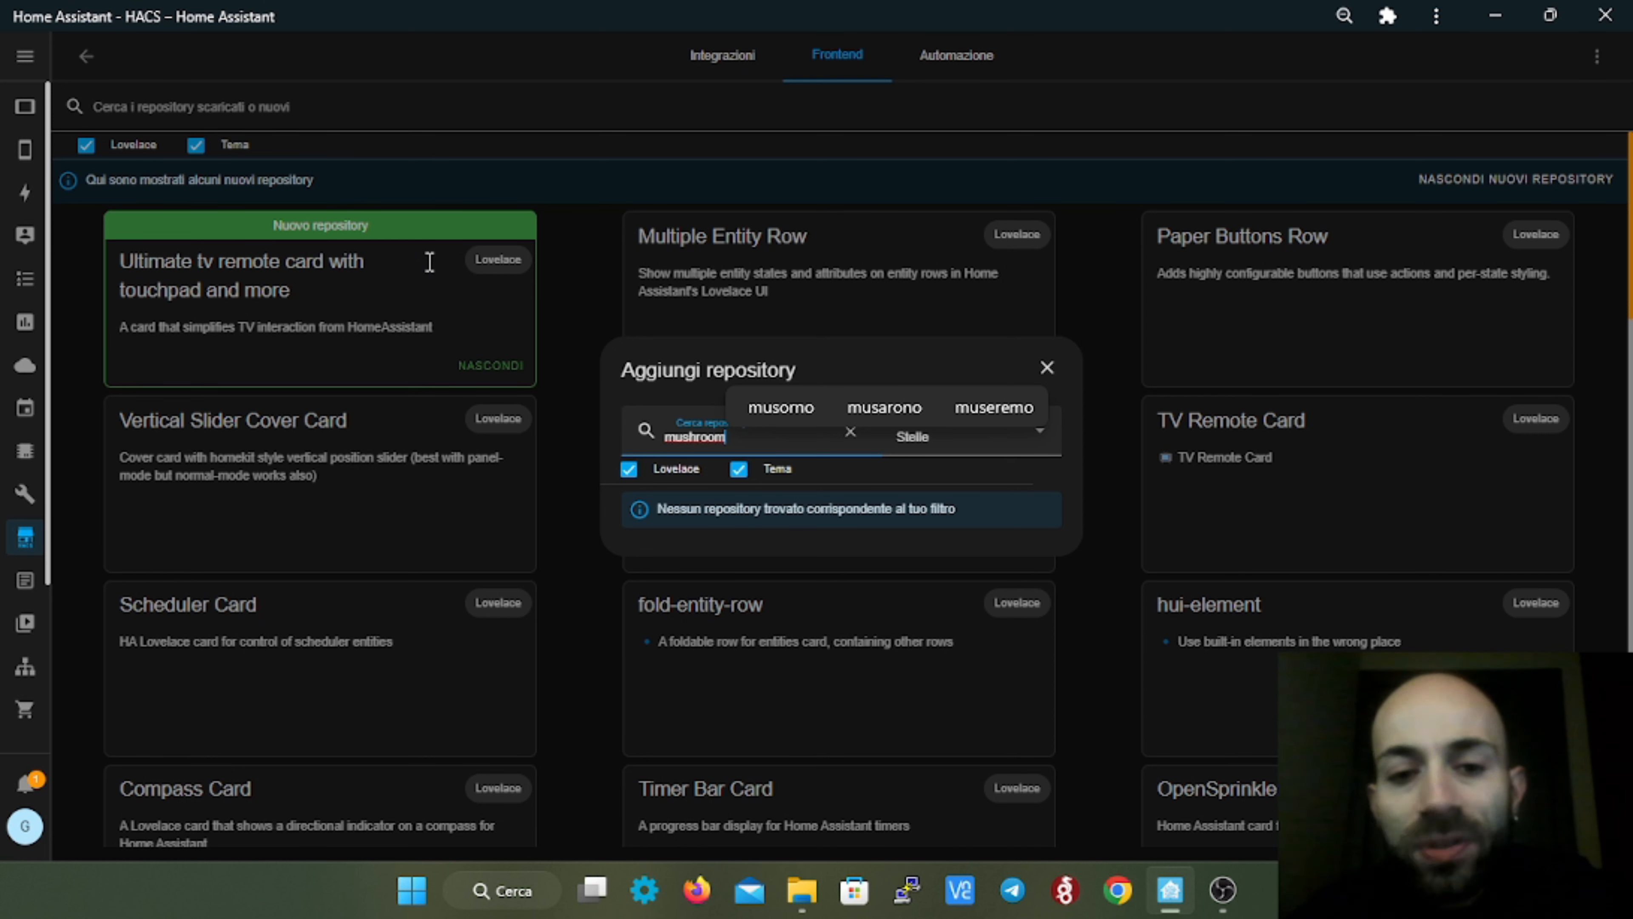
- Shorten the repository search to "mus", view the Pollen Information Card for Hungary page and return to the Frontend list
key(BackSpace)
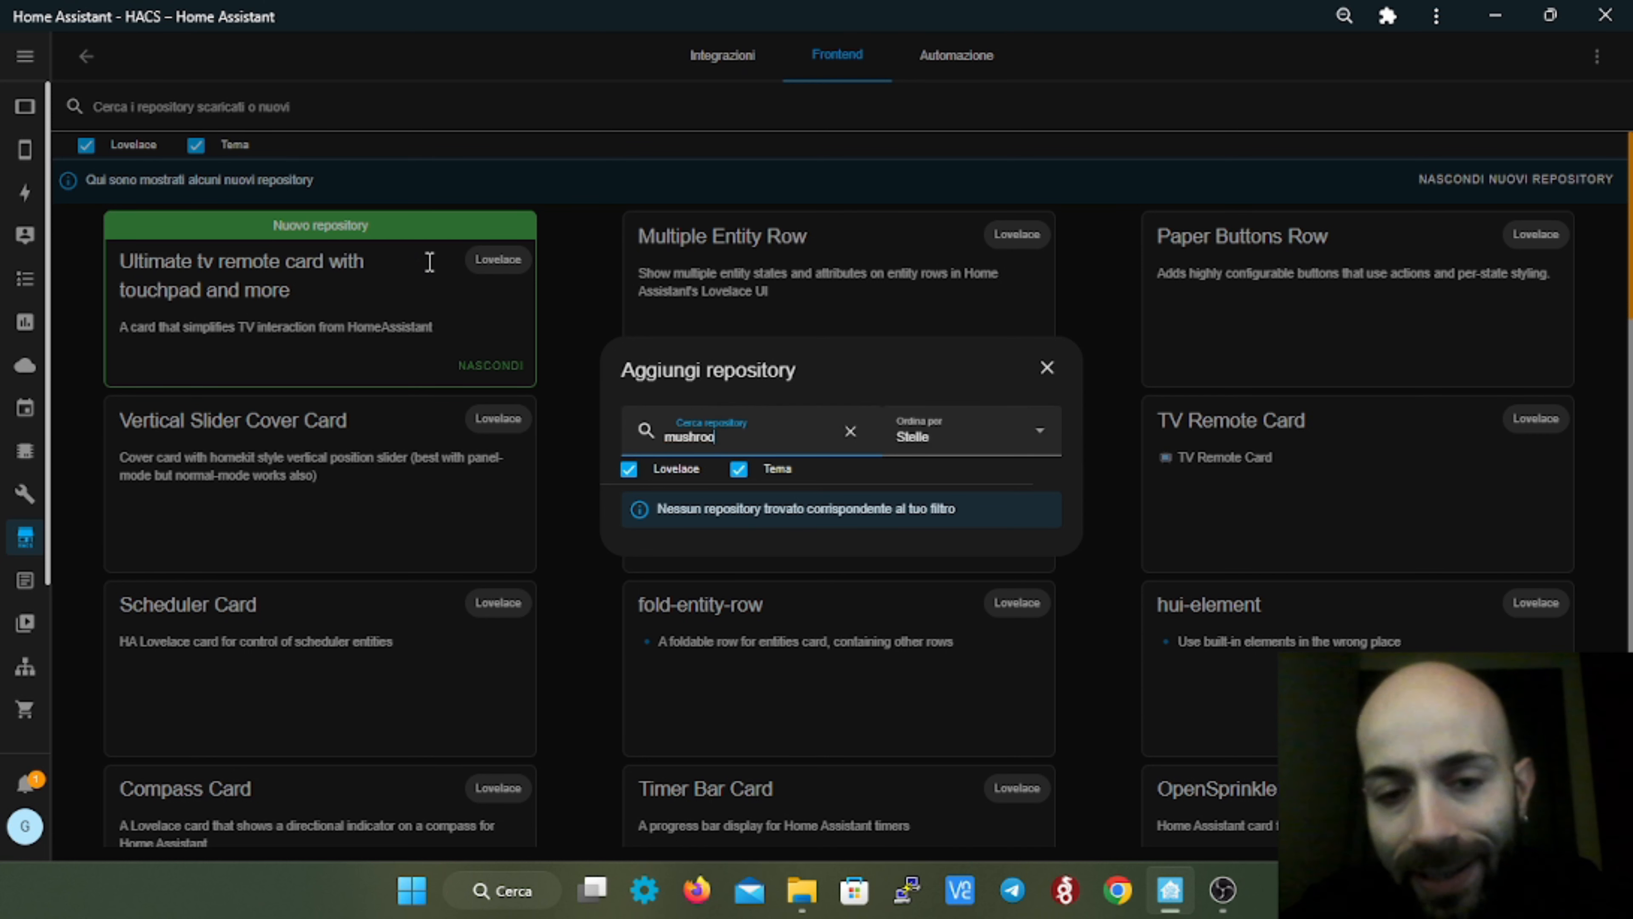
key(BackSpace)
key(BackSpace)
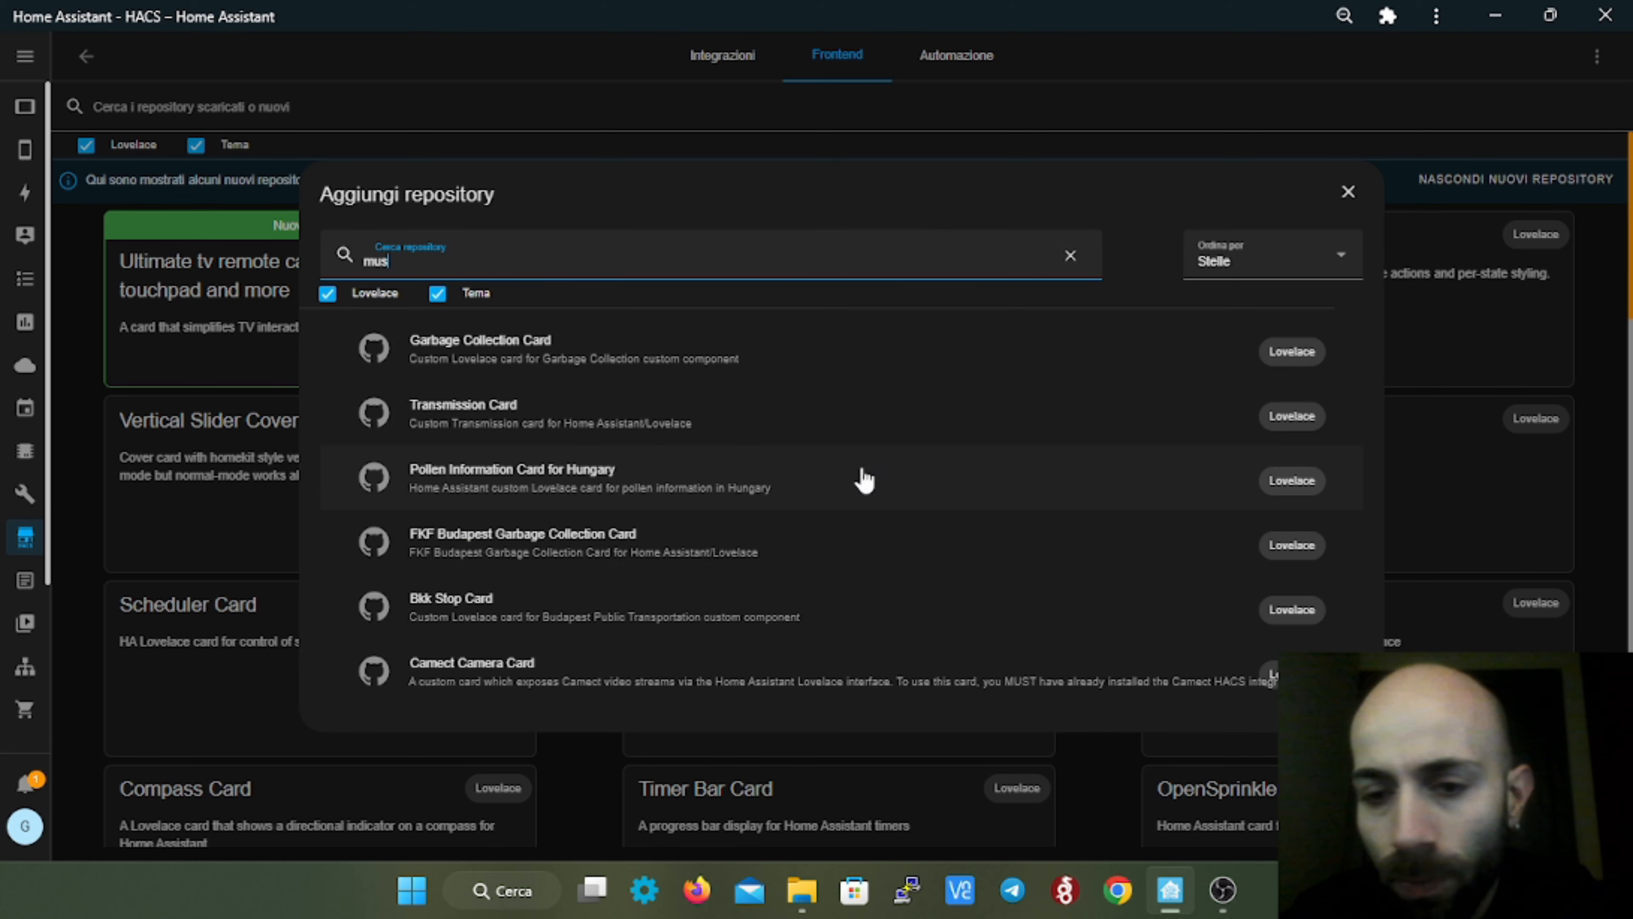
click(702, 458)
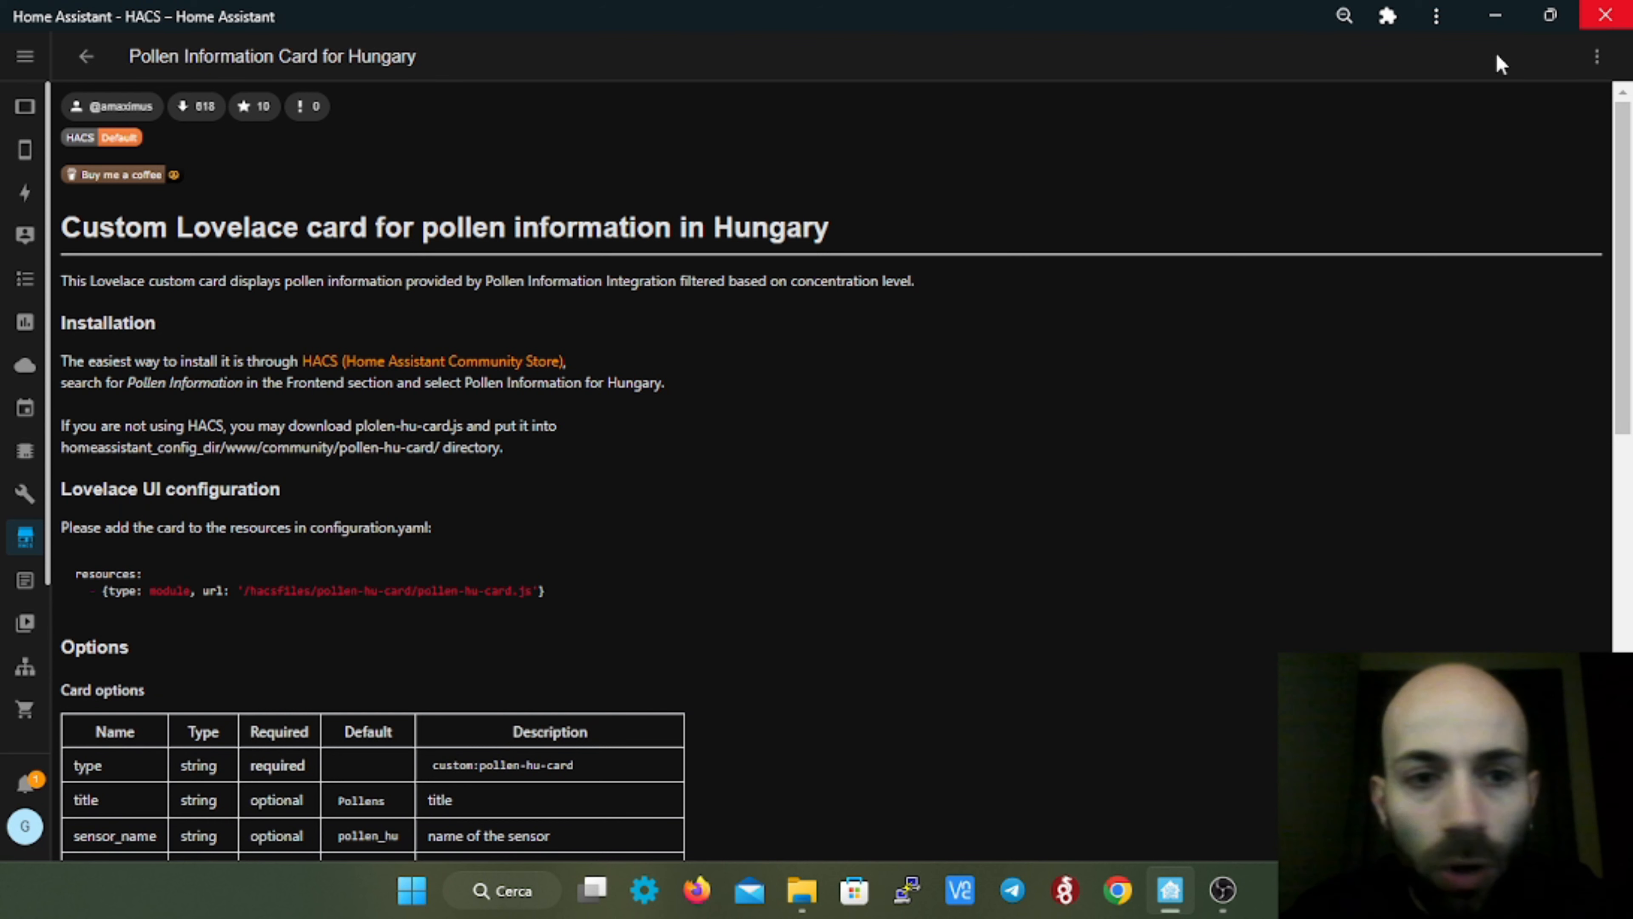
click(77, 64)
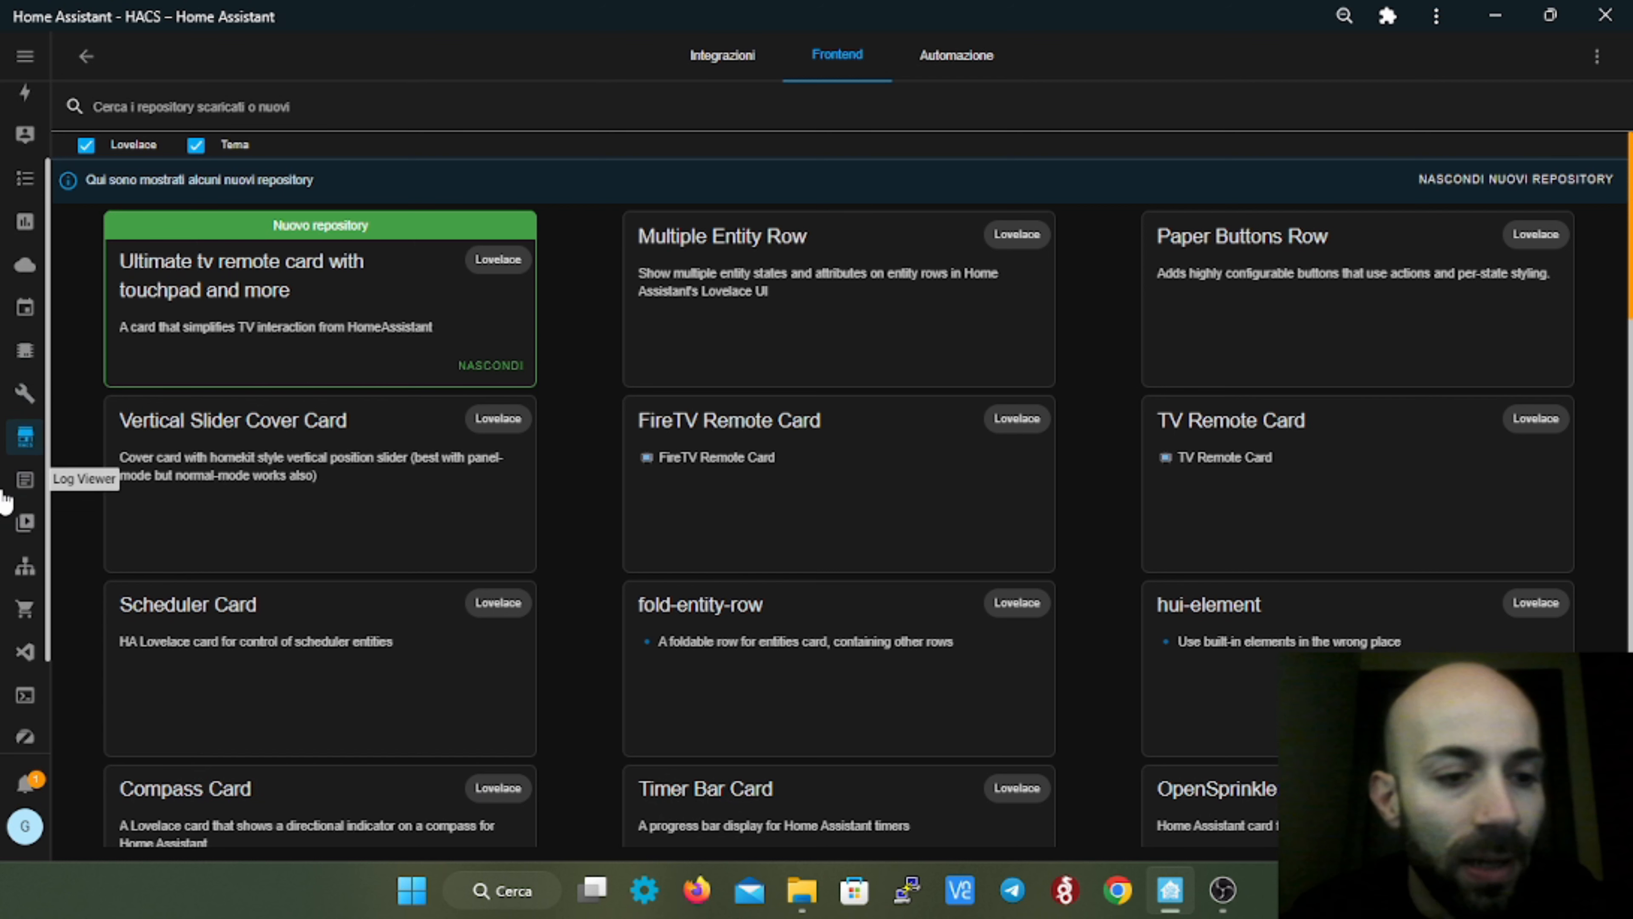
- Open the Cellulare dashboard and put it into editing mode
scroll(19, 618, down, 5)
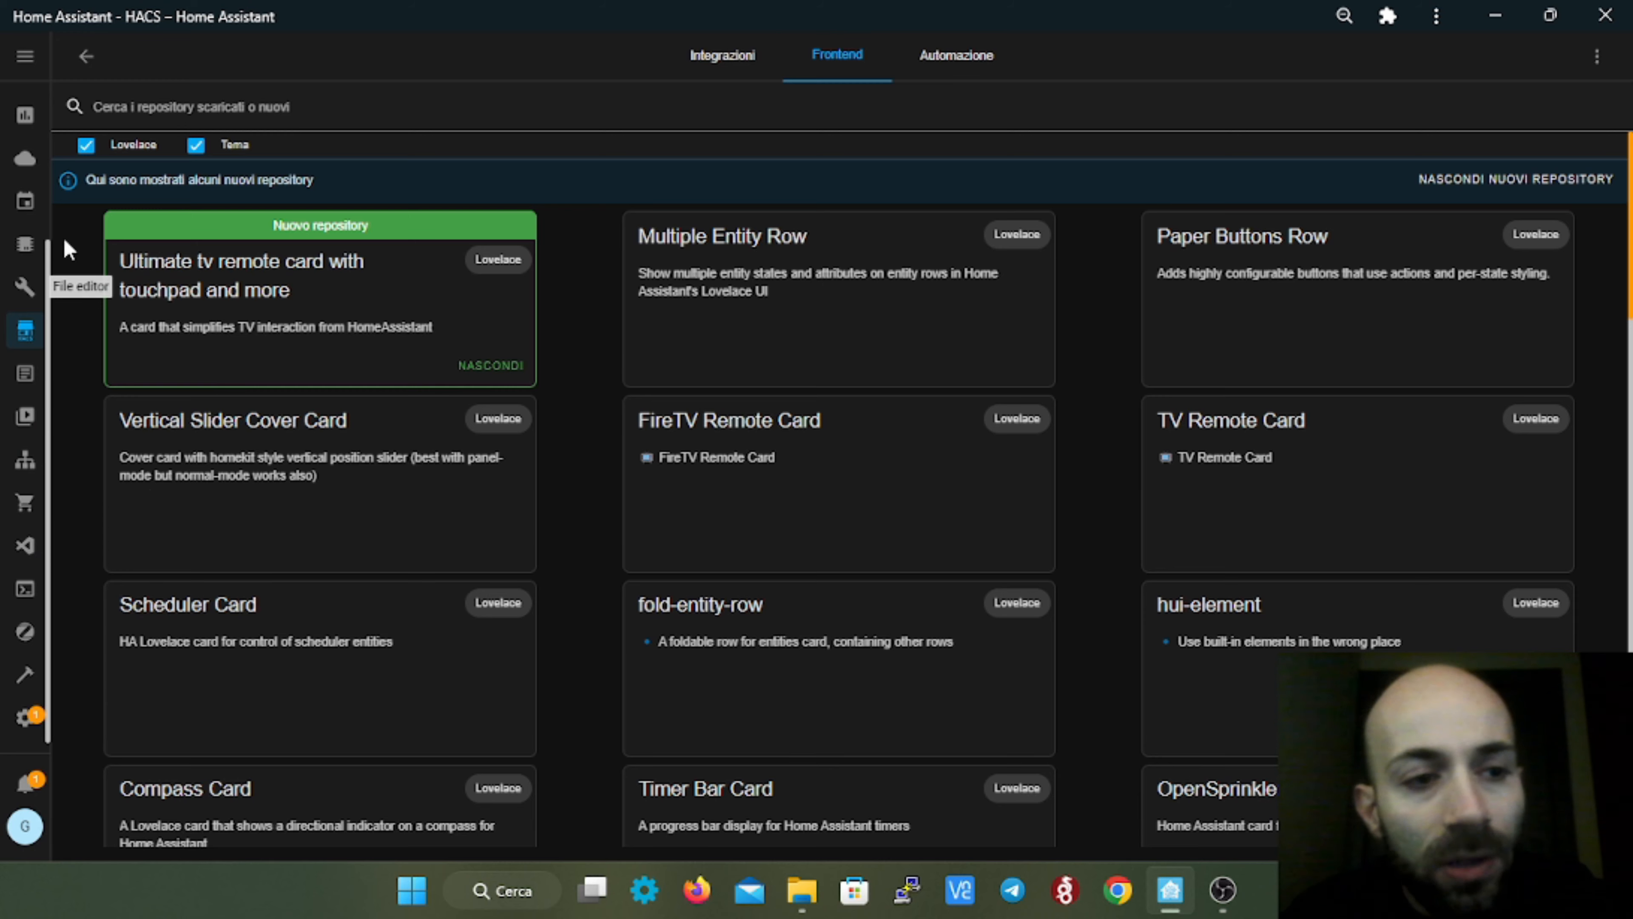
scroll(15, 116, up, 5)
click(21, 108)
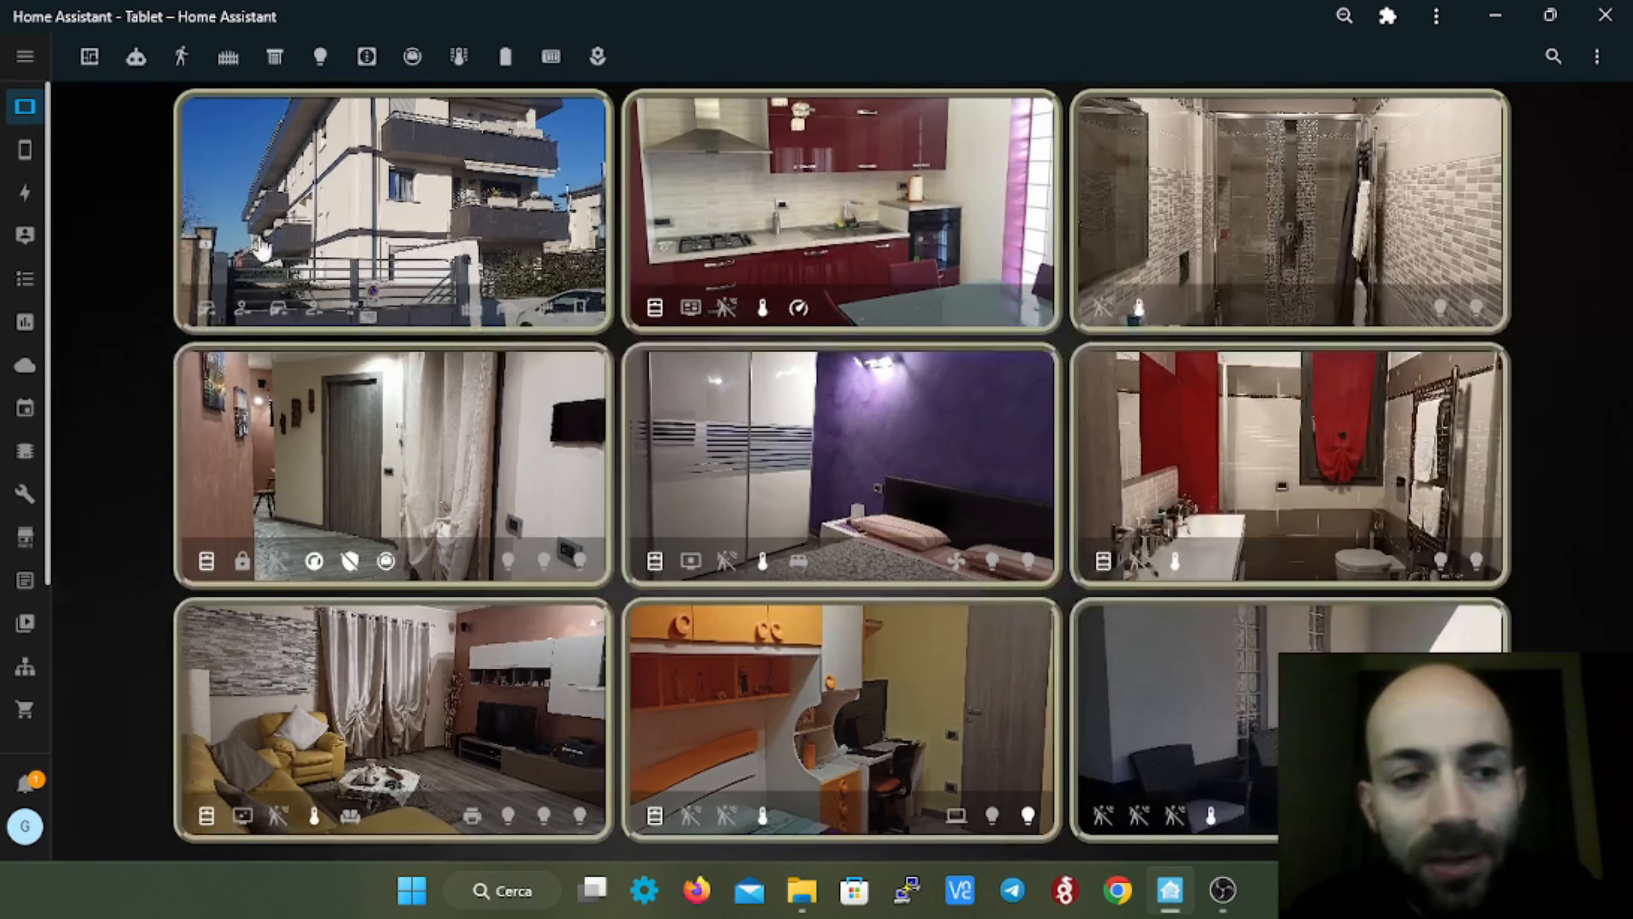
click(22, 150)
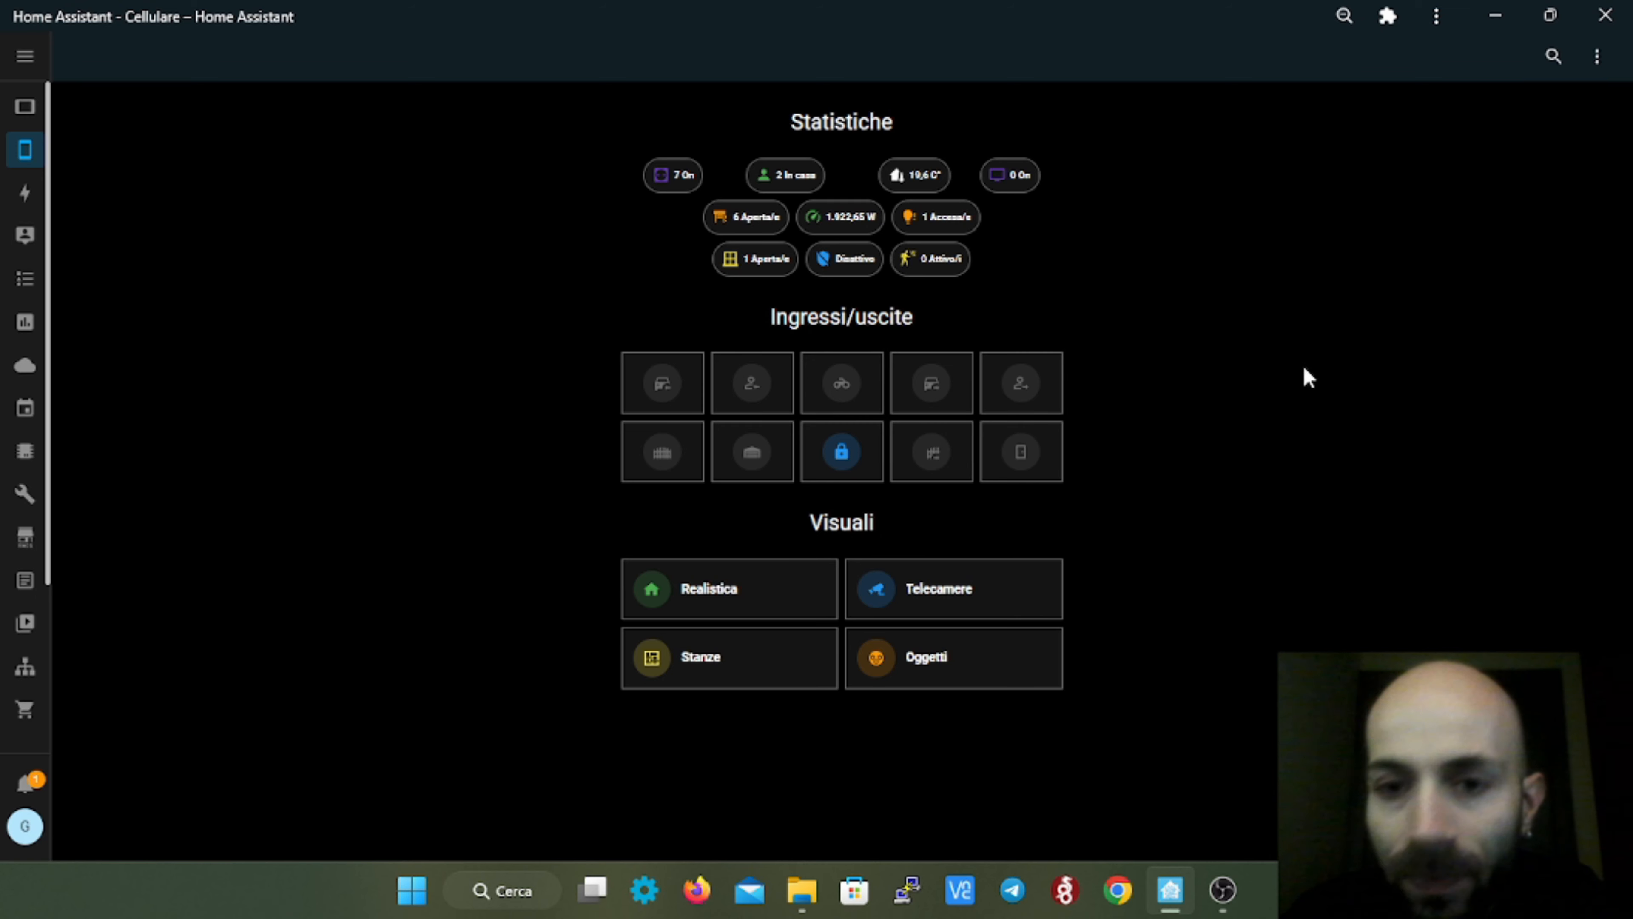
click(1598, 59)
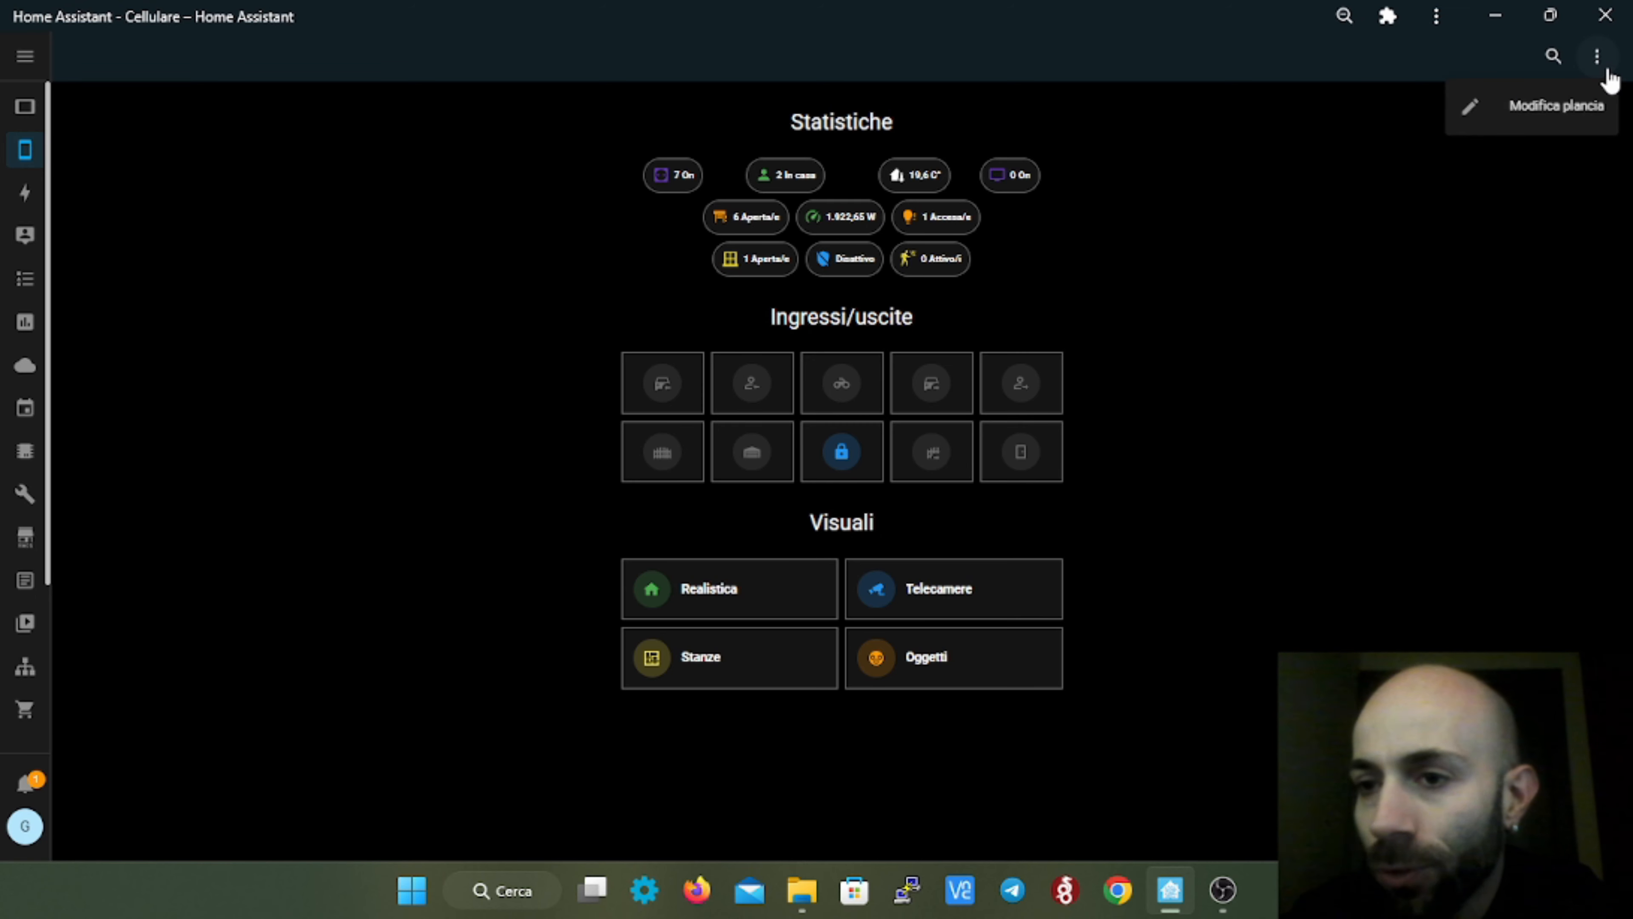
click(1581, 104)
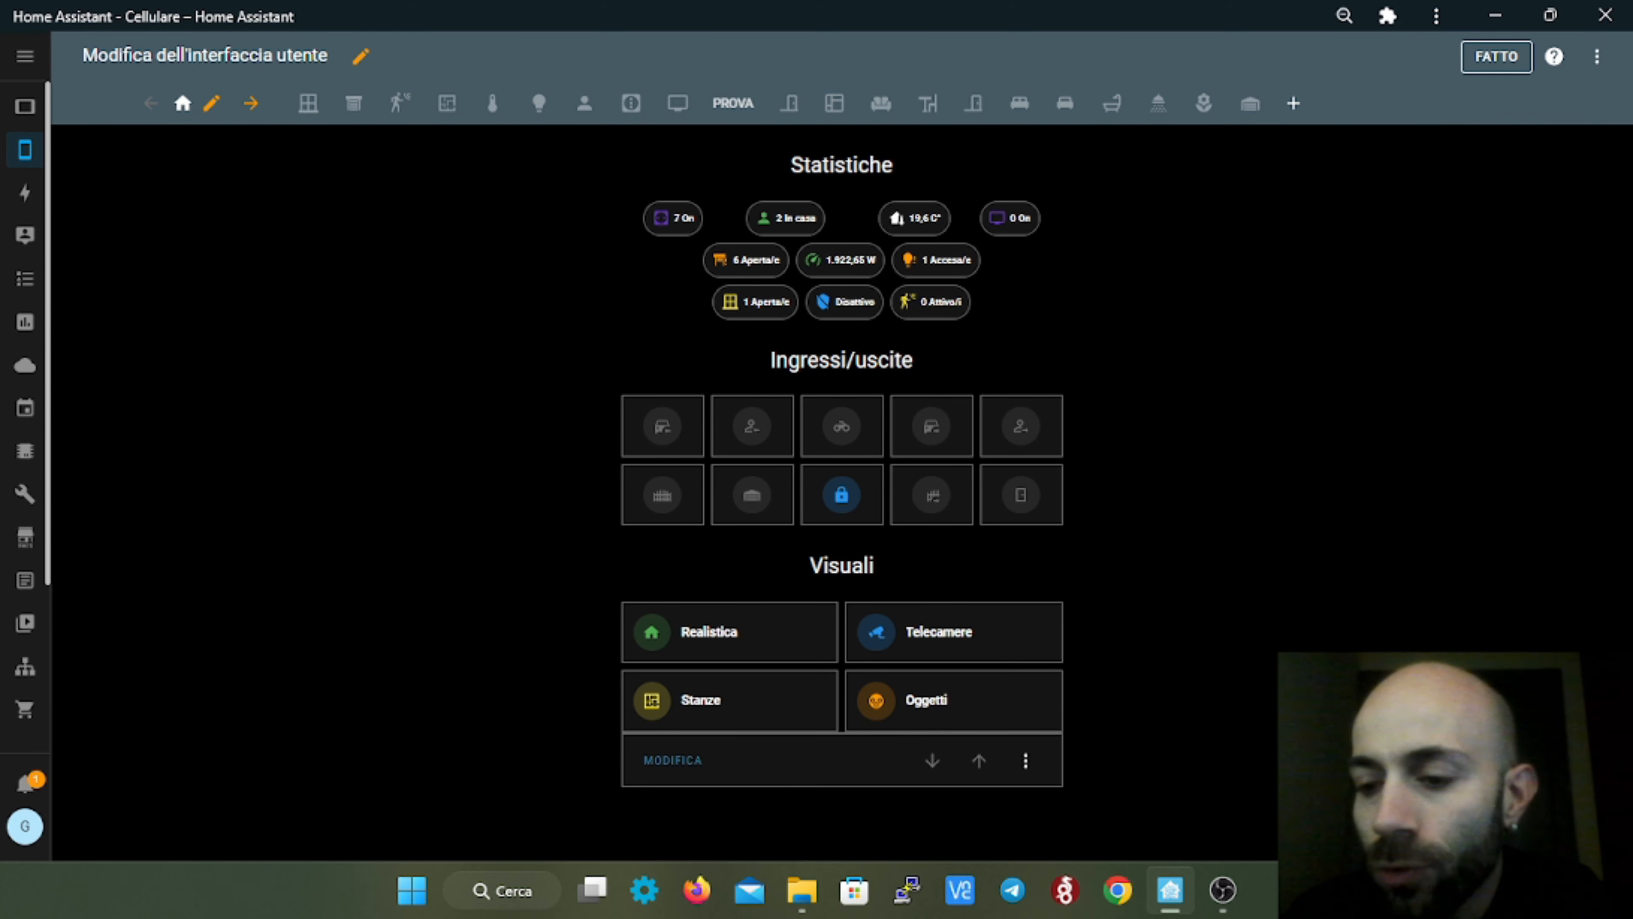
- Browse the cards that can be added to the Home view down to the Mushroom cards, and close the picker without adding one
click(1532, 823)
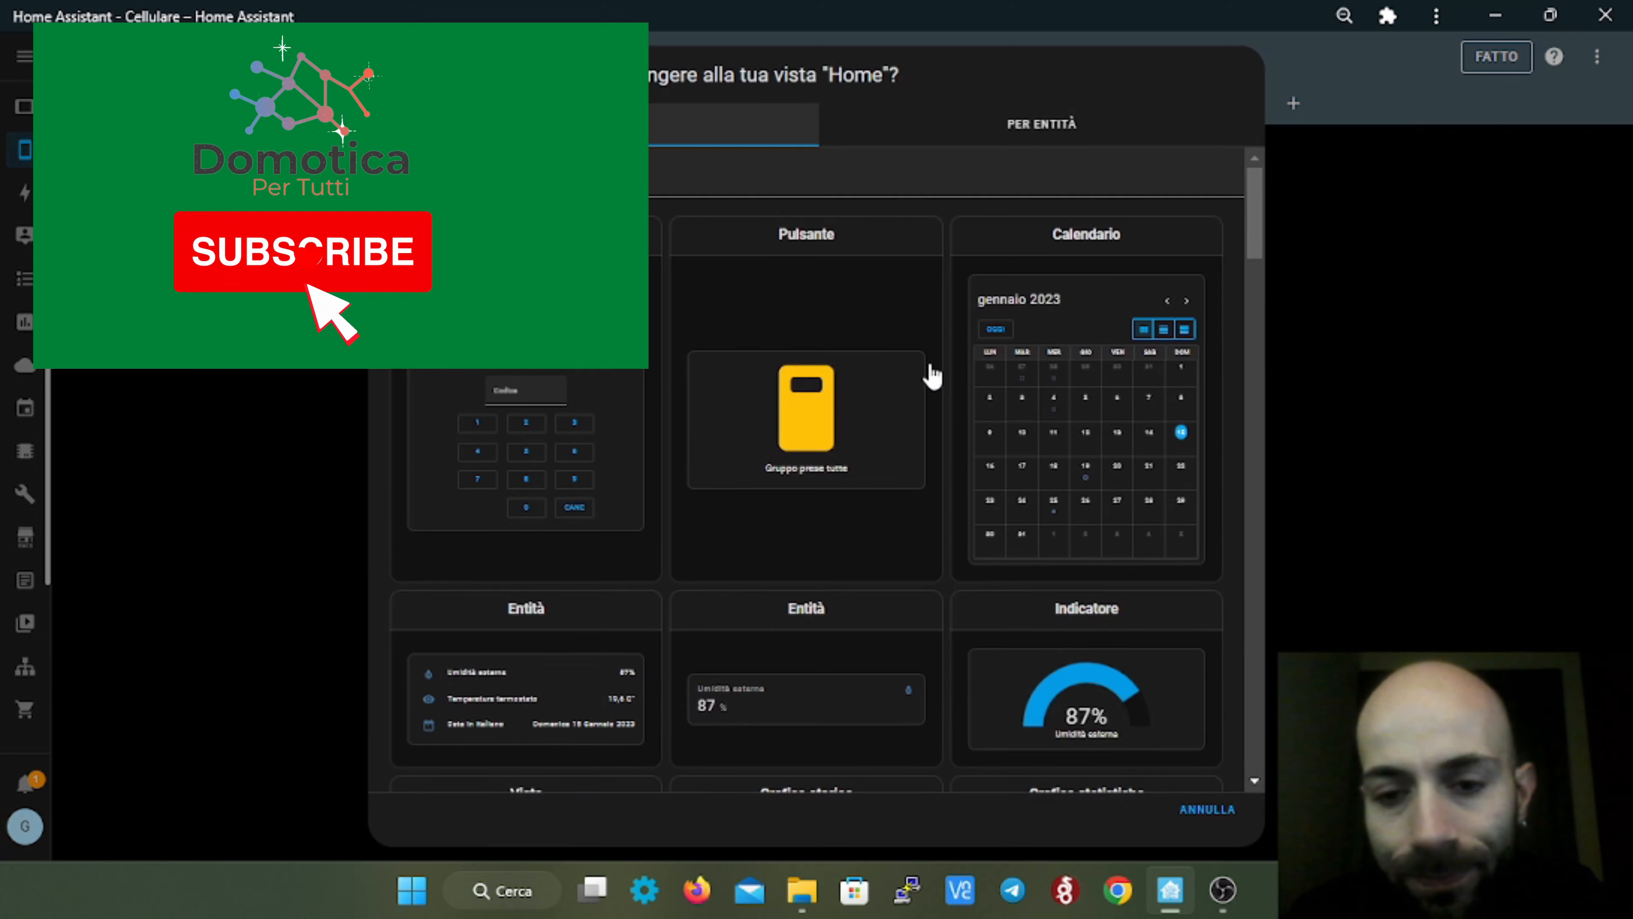
scroll(932, 377, down, 3)
scroll(930, 379, up, 3)
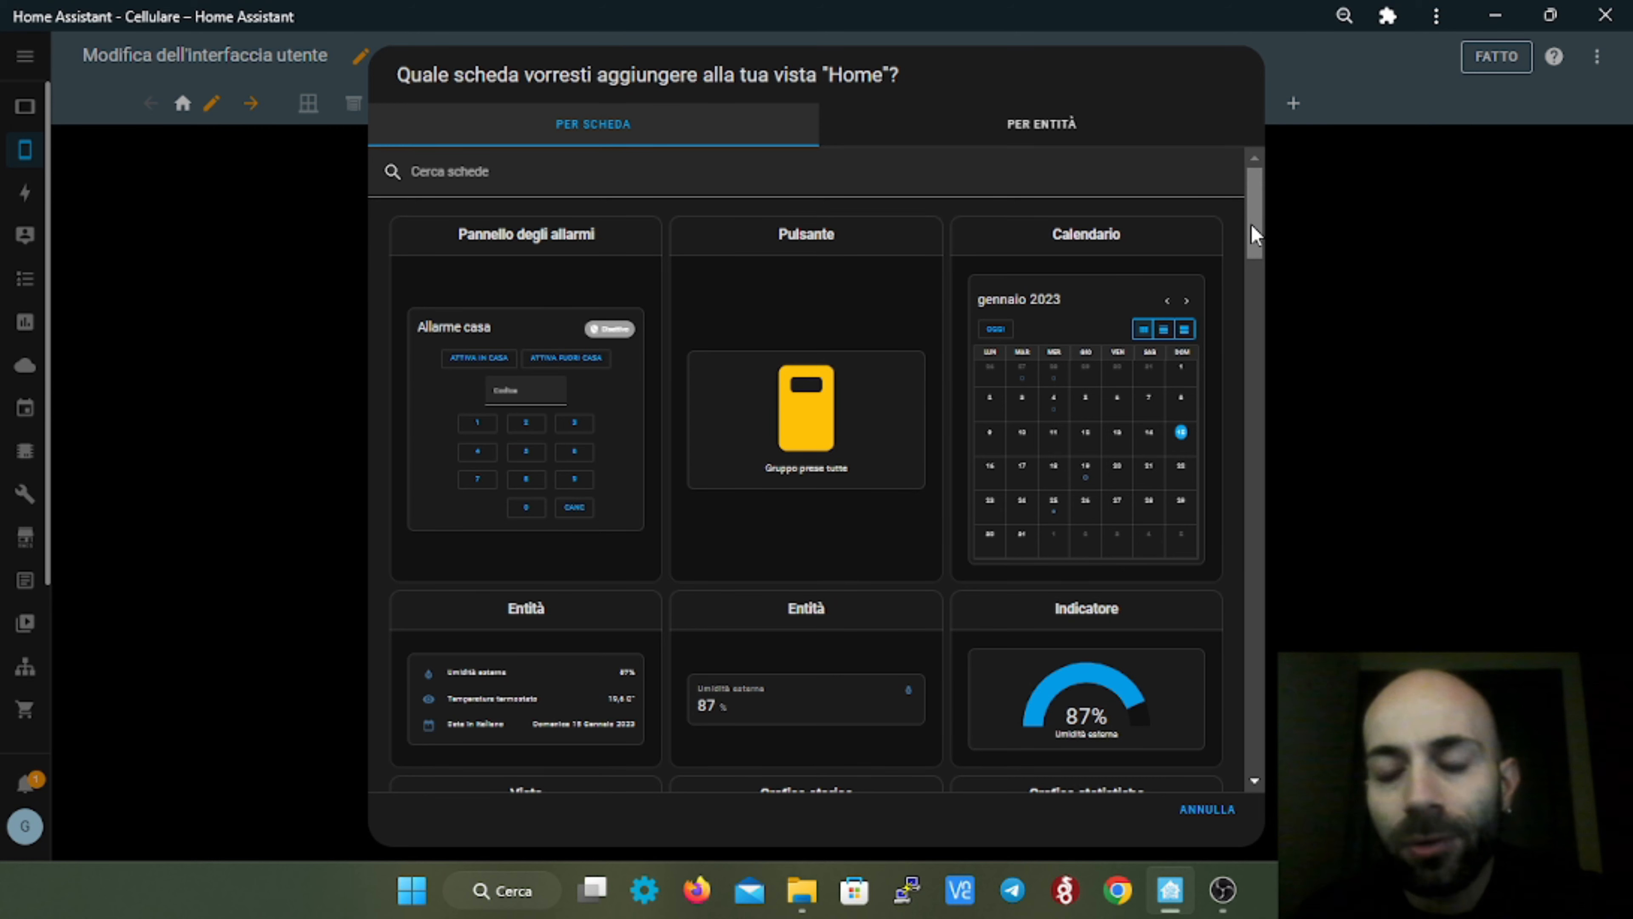
scroll(803, 502, down, 4)
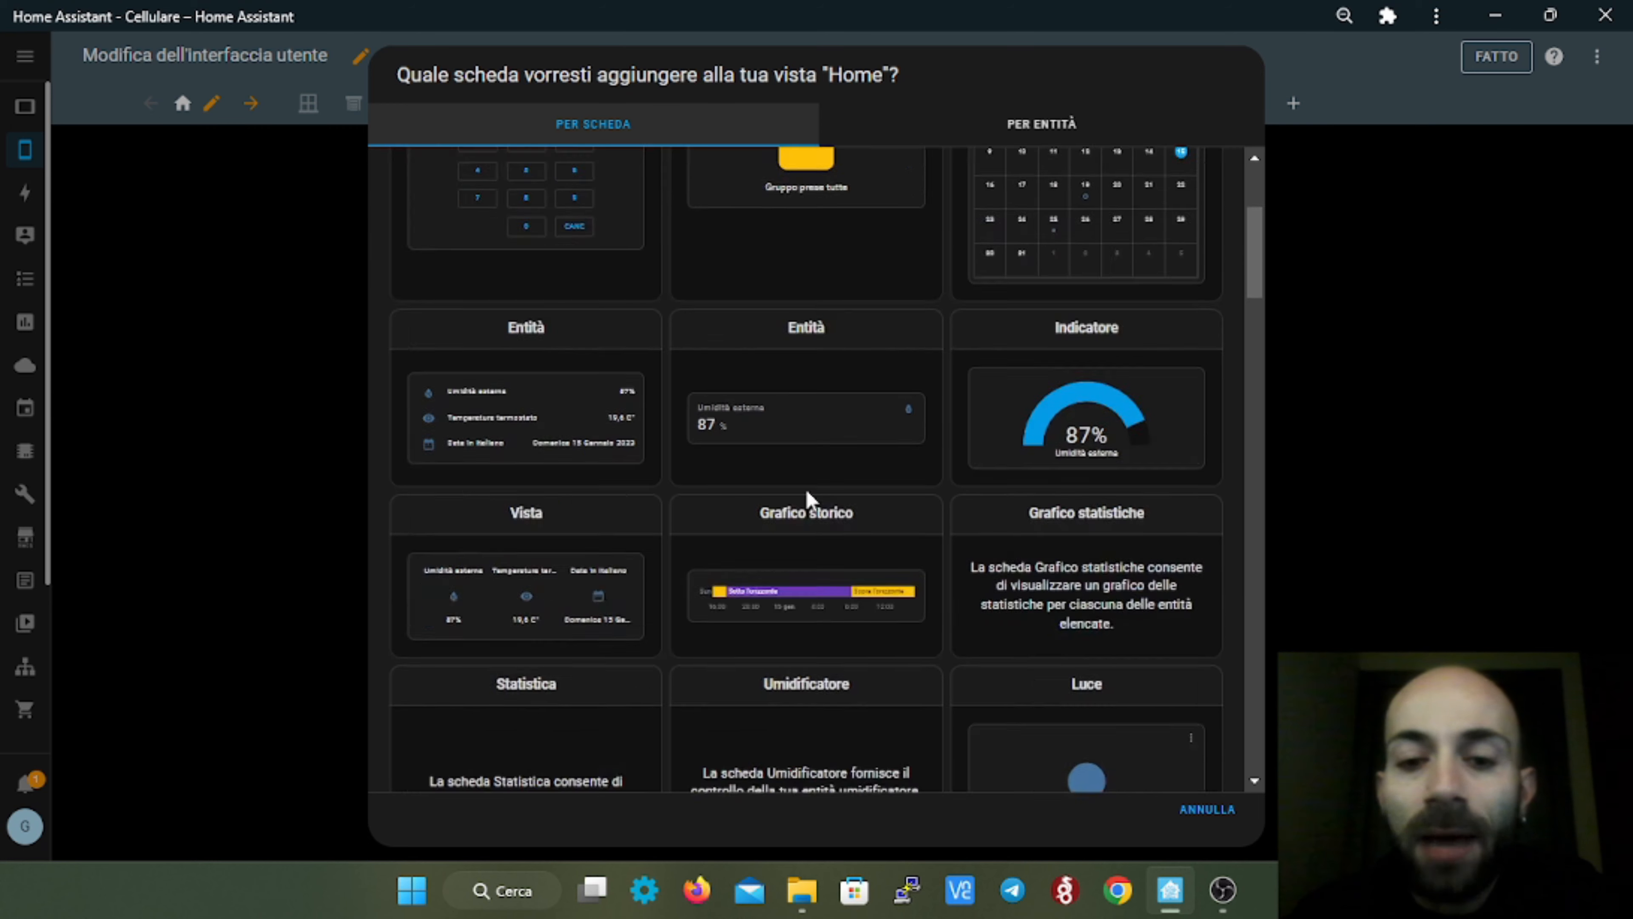
scroll(807, 498, down, 10)
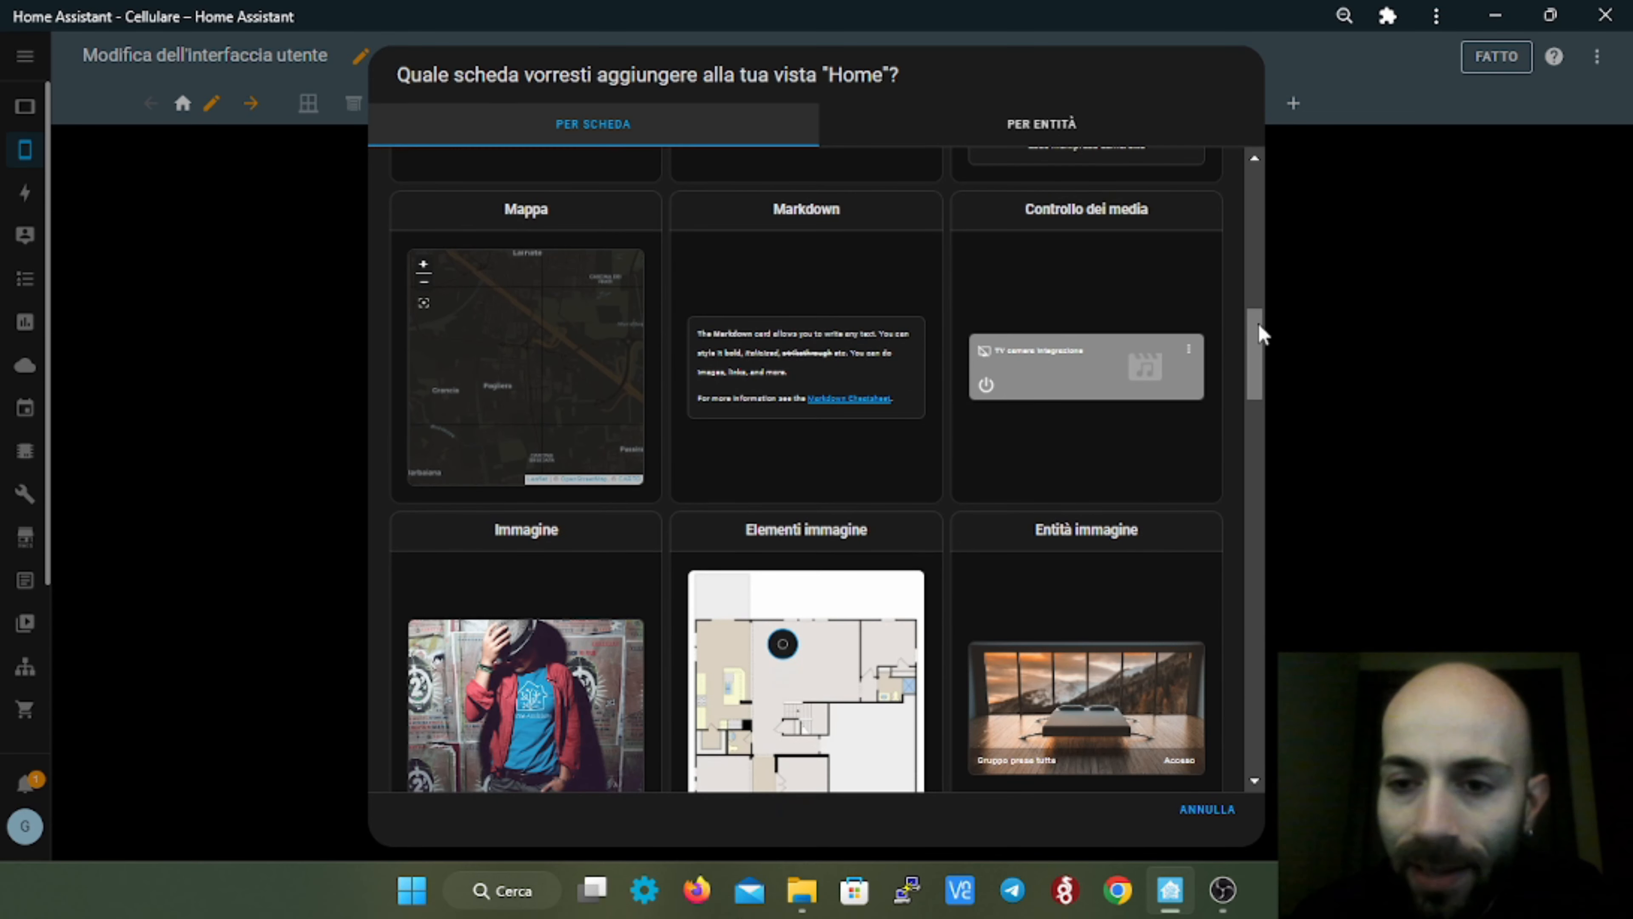
drag(1259, 326, 1223, 619)
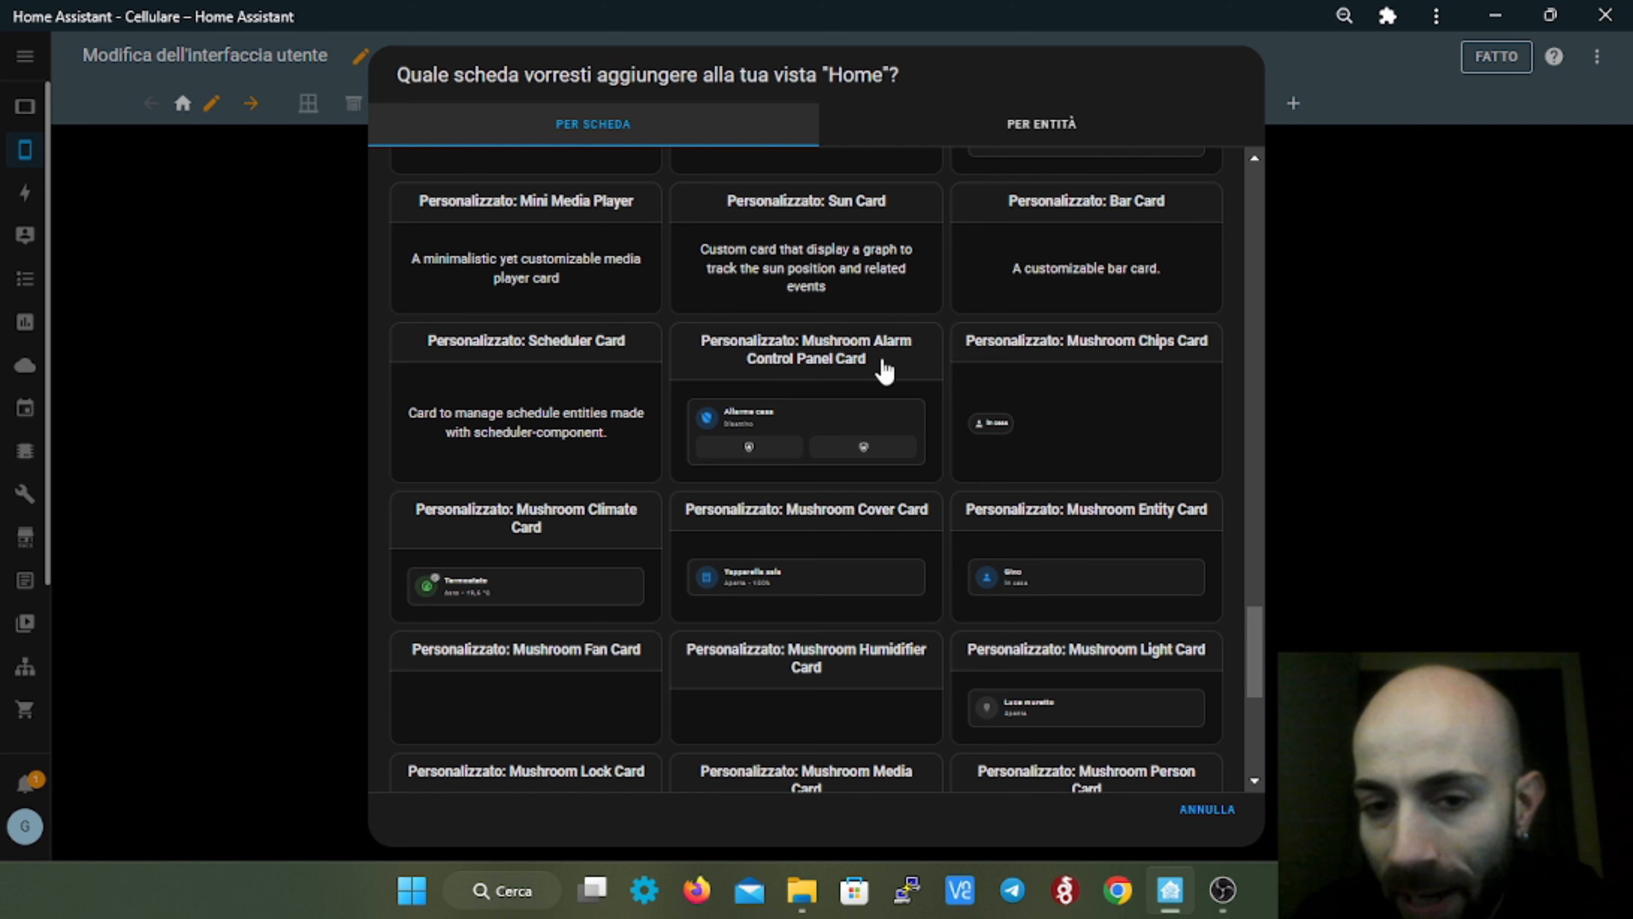
scroll(1093, 644, down, 1)
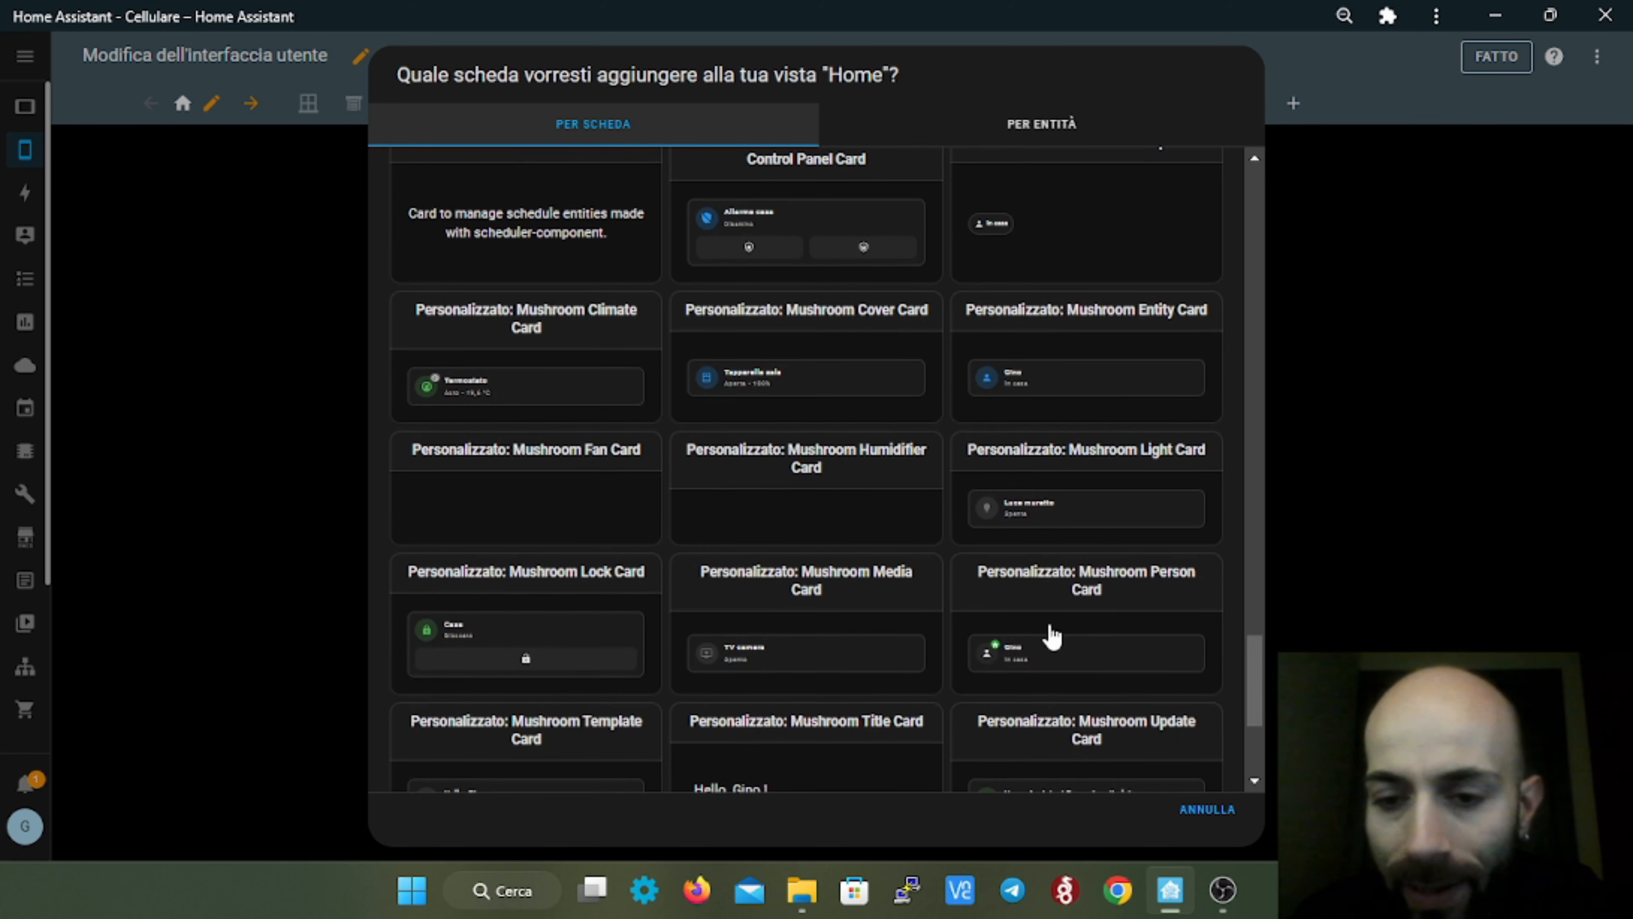
scroll(1029, 630, down, 3)
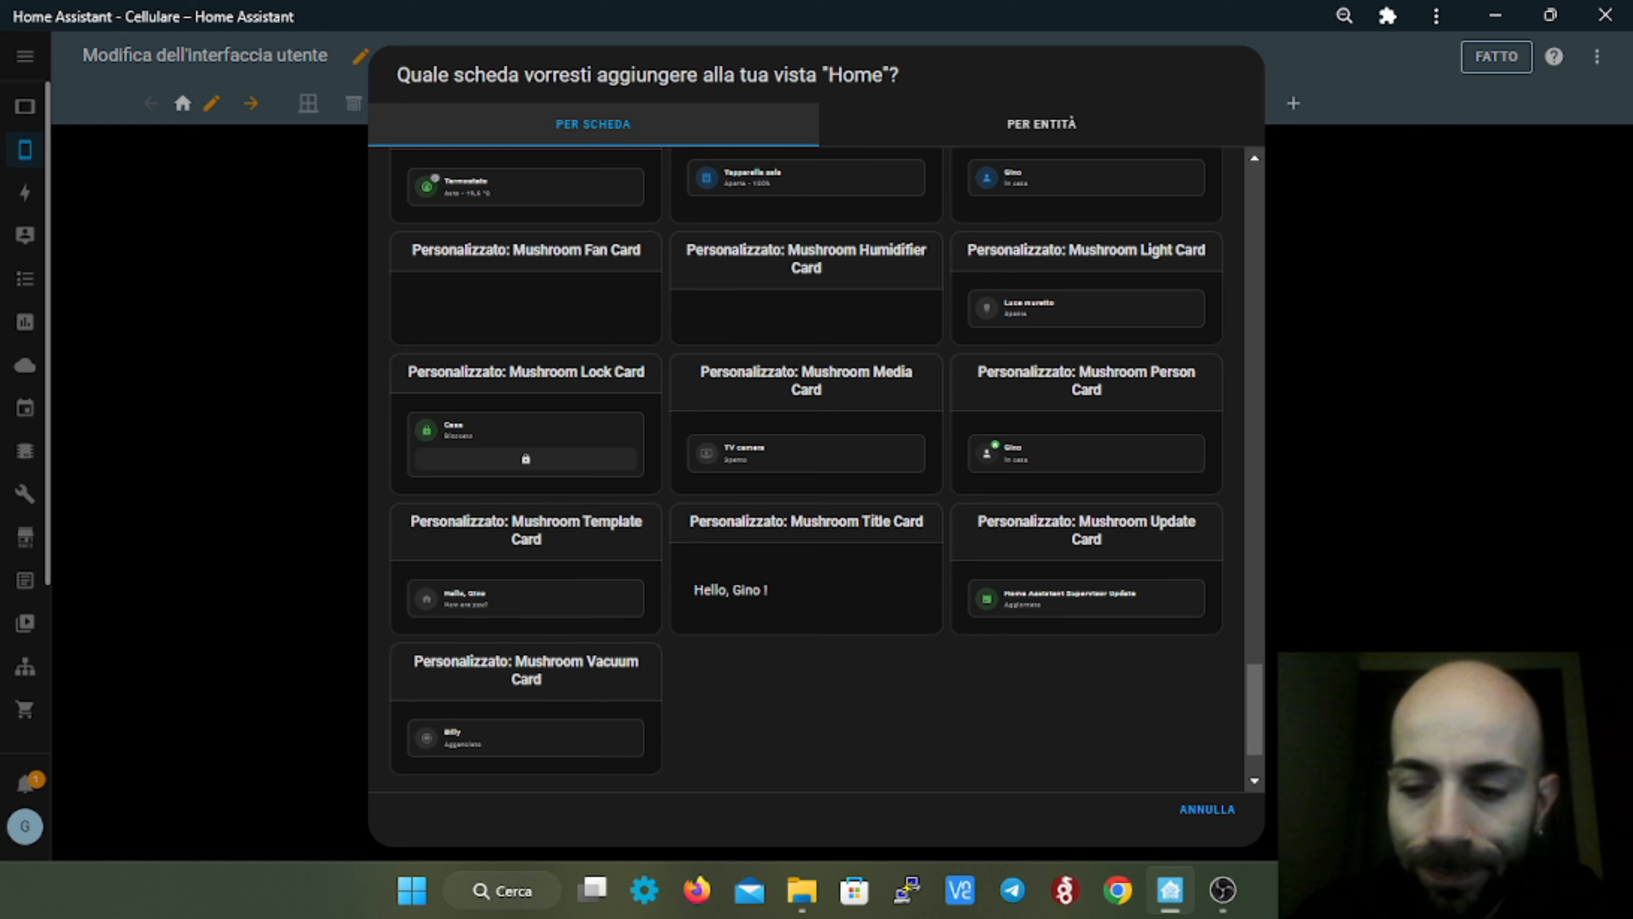
click(1207, 810)
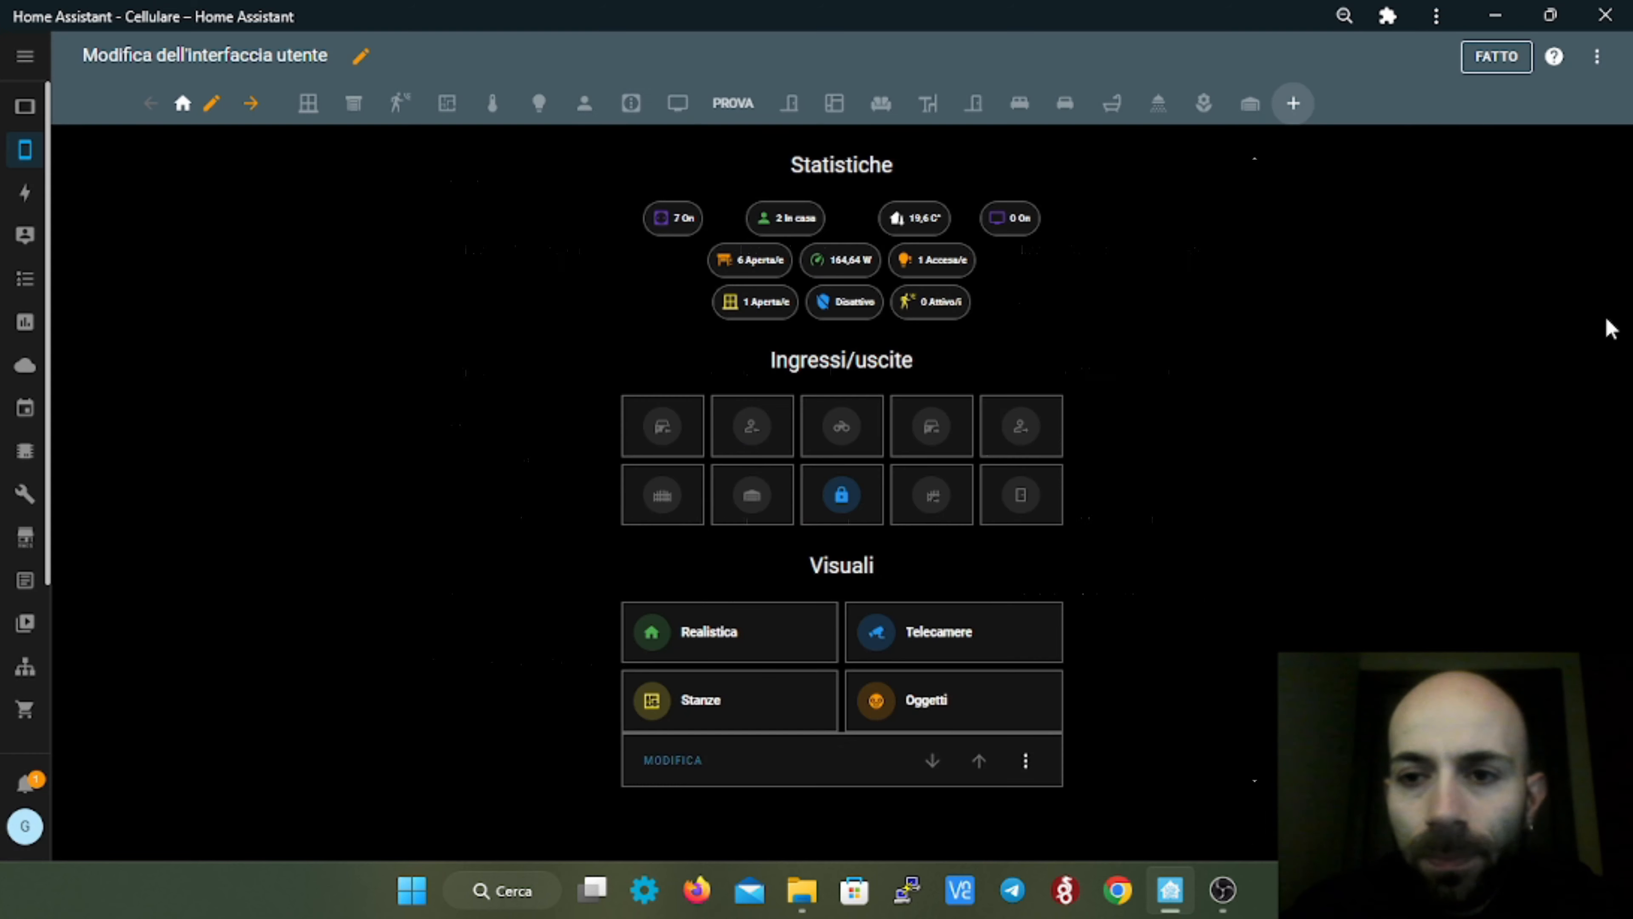
- Start a new dashboard view and title it "prova domotica per tutti"
click(1291, 109)
click(733, 218)
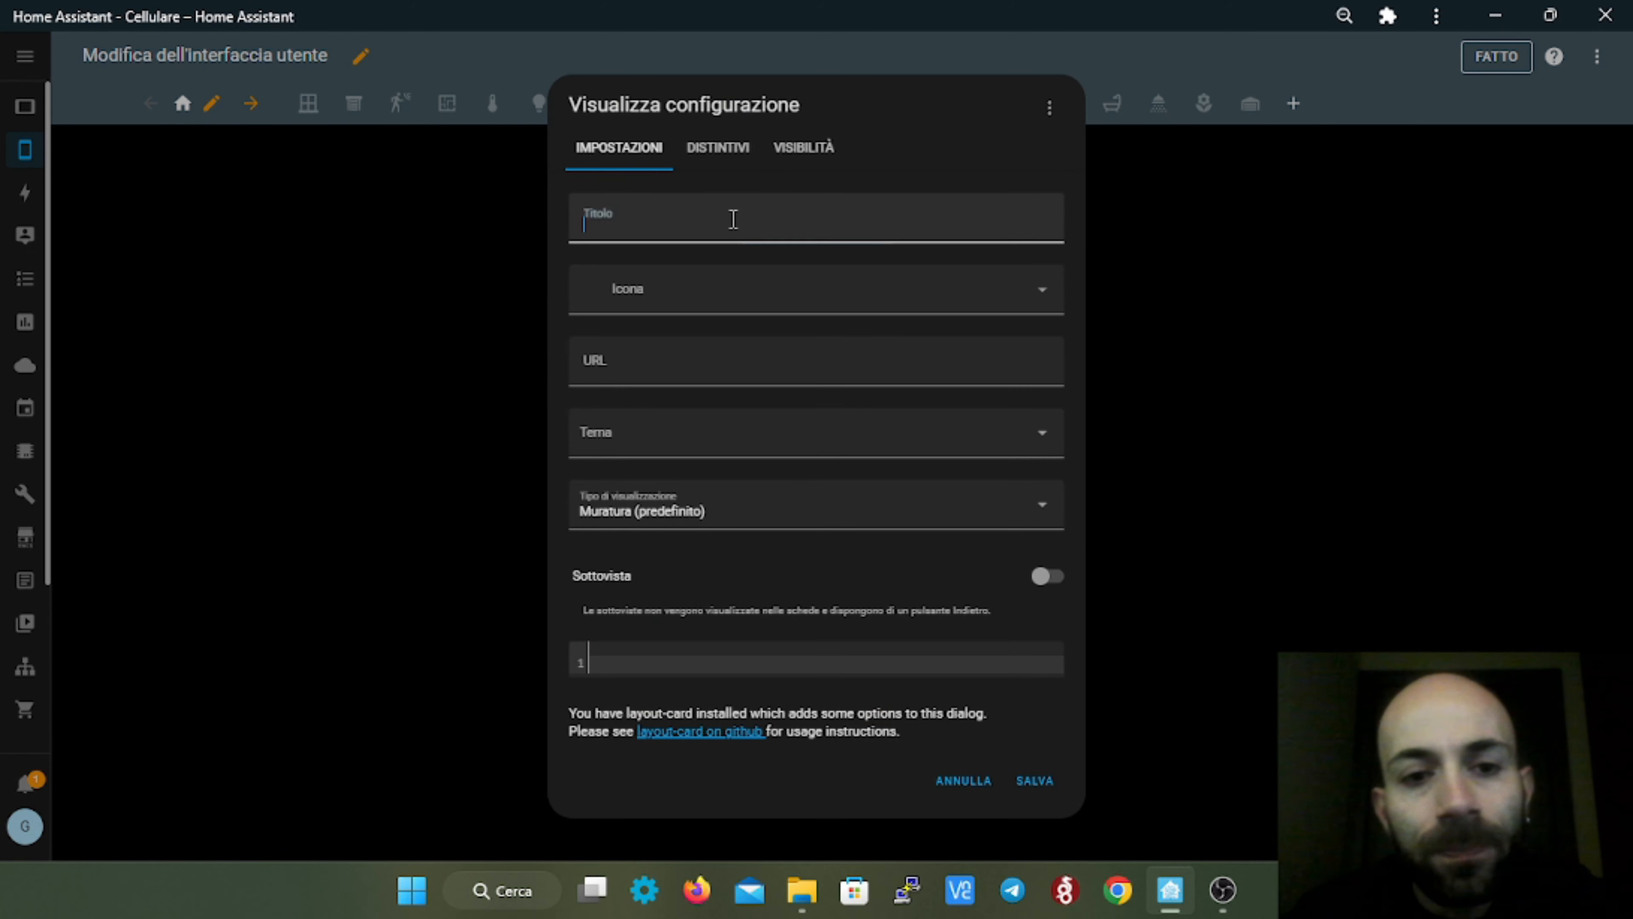
text(pro)
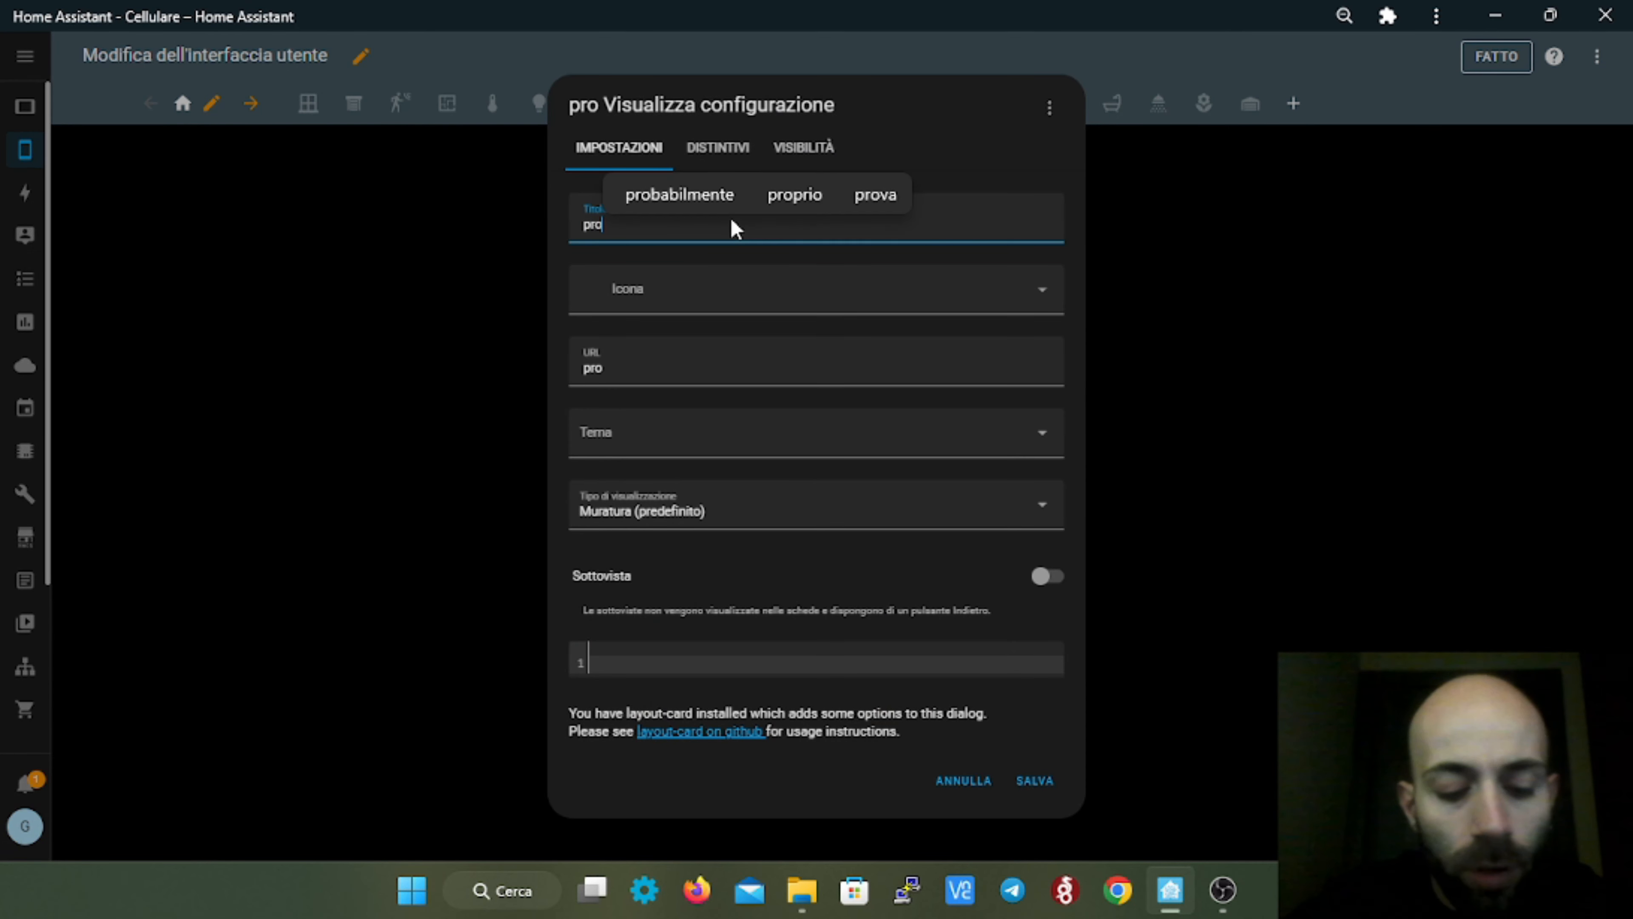
text(va d)
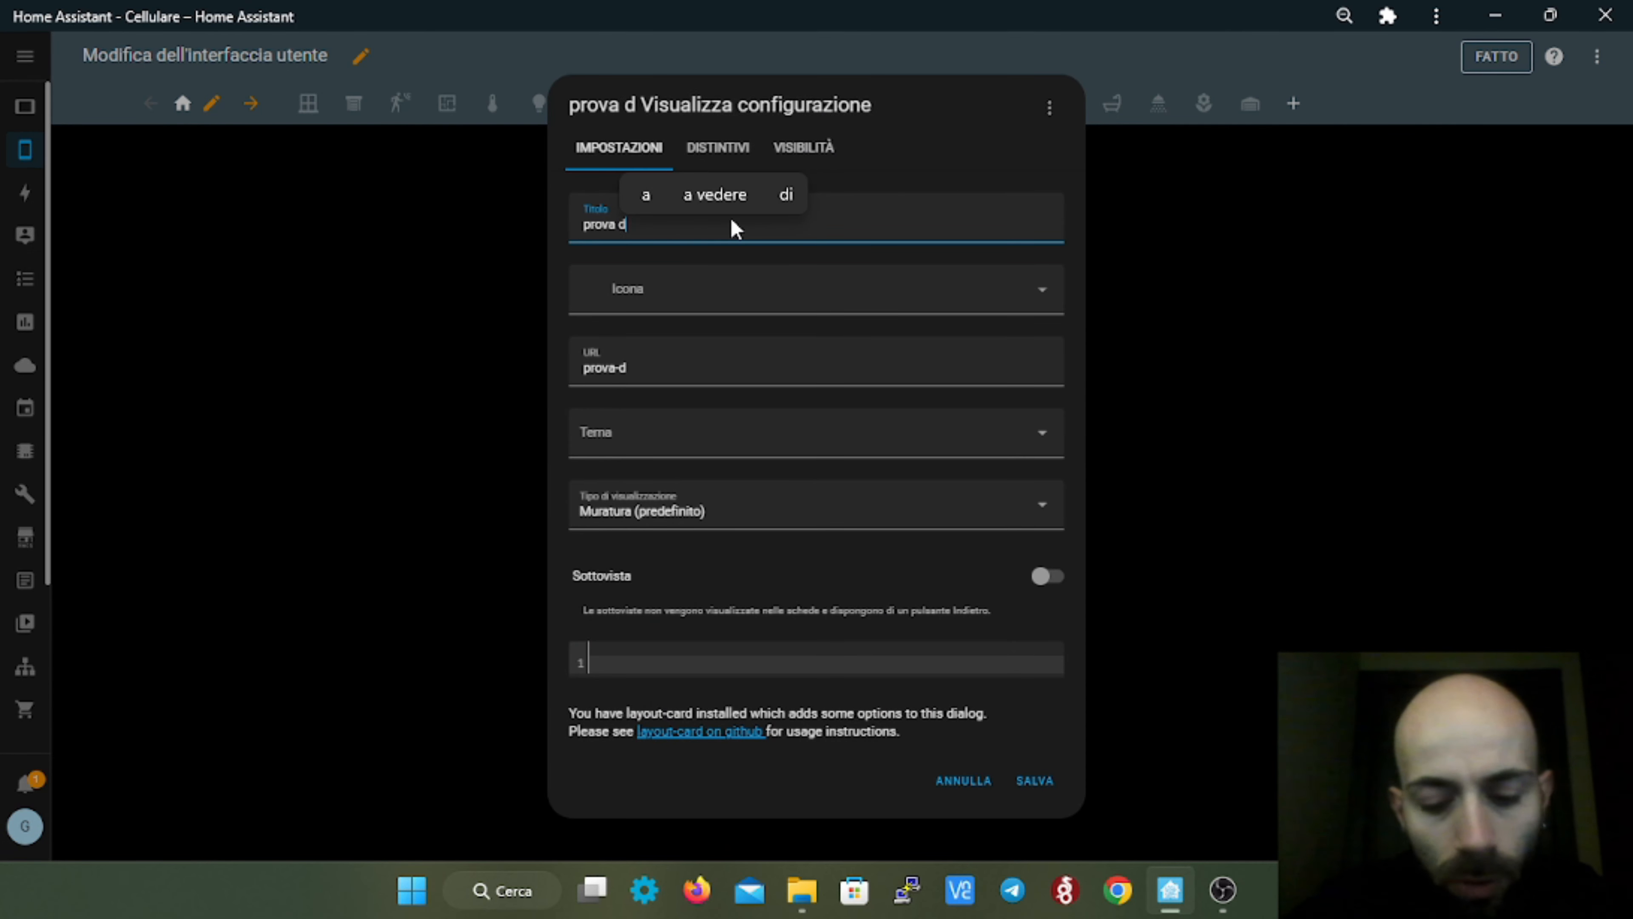
text(omotica pe)
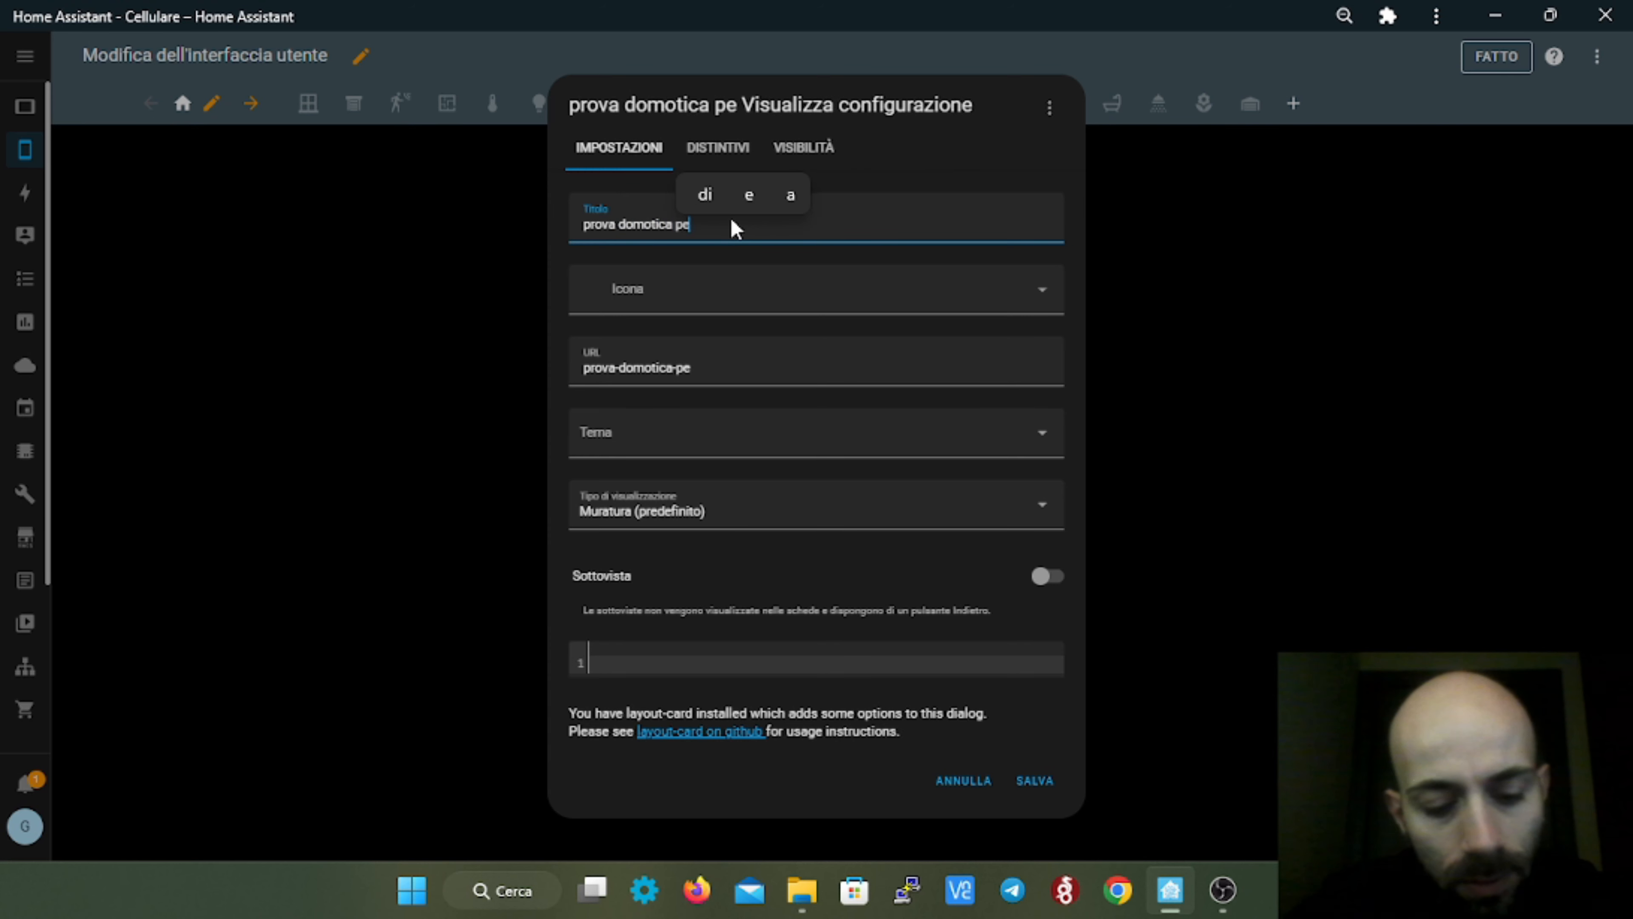
text(r tutti)
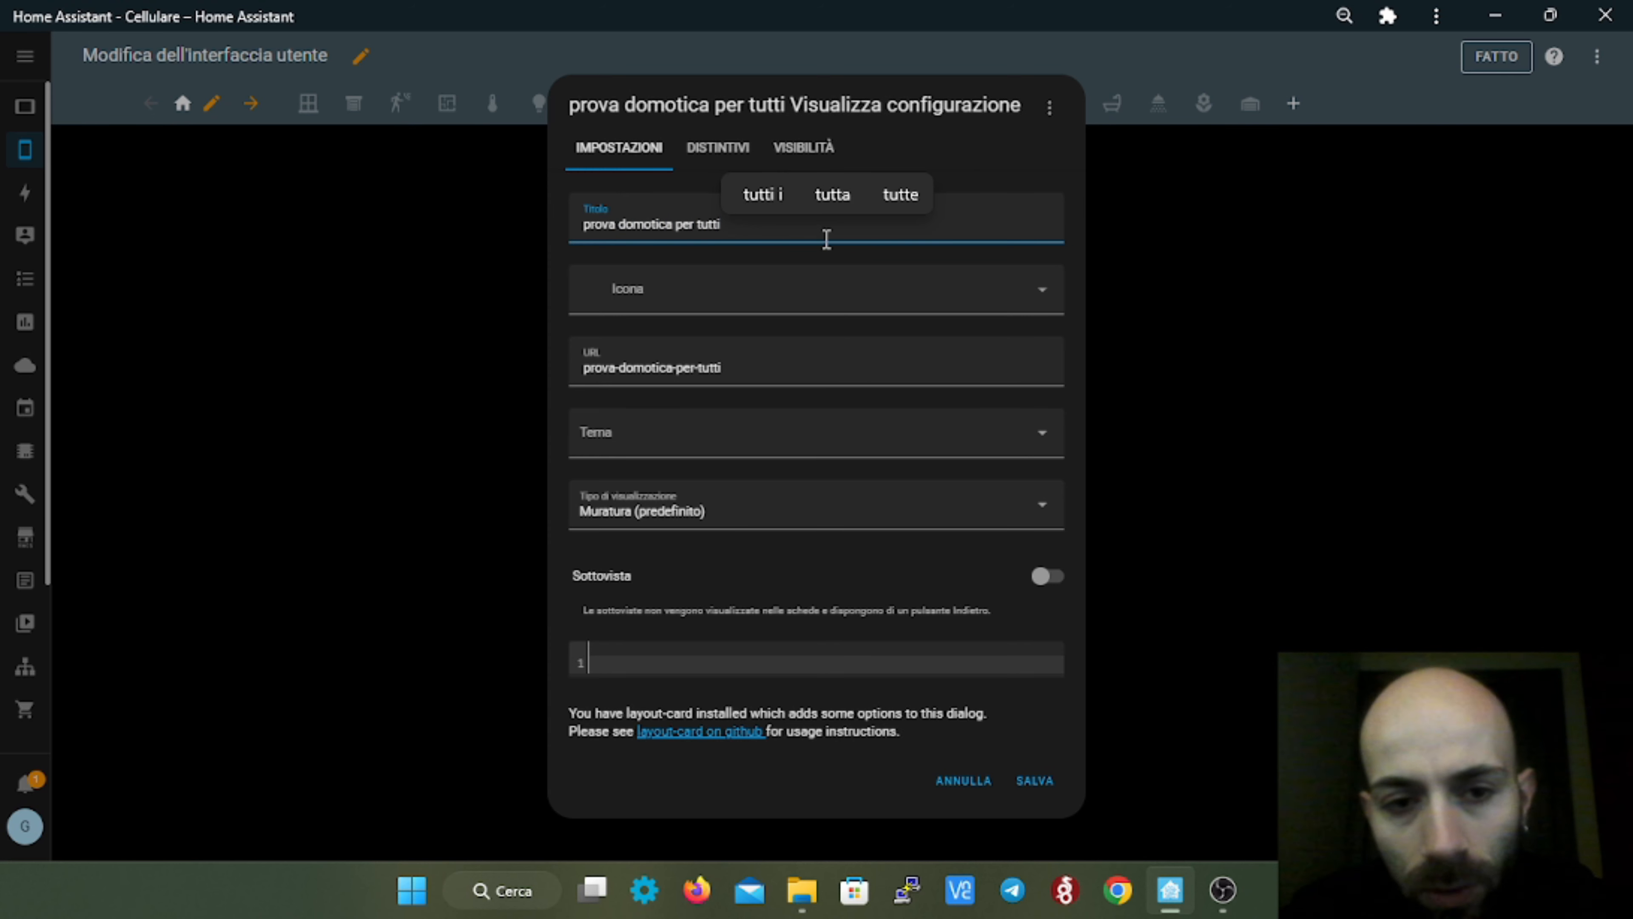
- Set the new view's icon to mdi:account and its URL to prova-domotica-per-tutti_
click(830, 304)
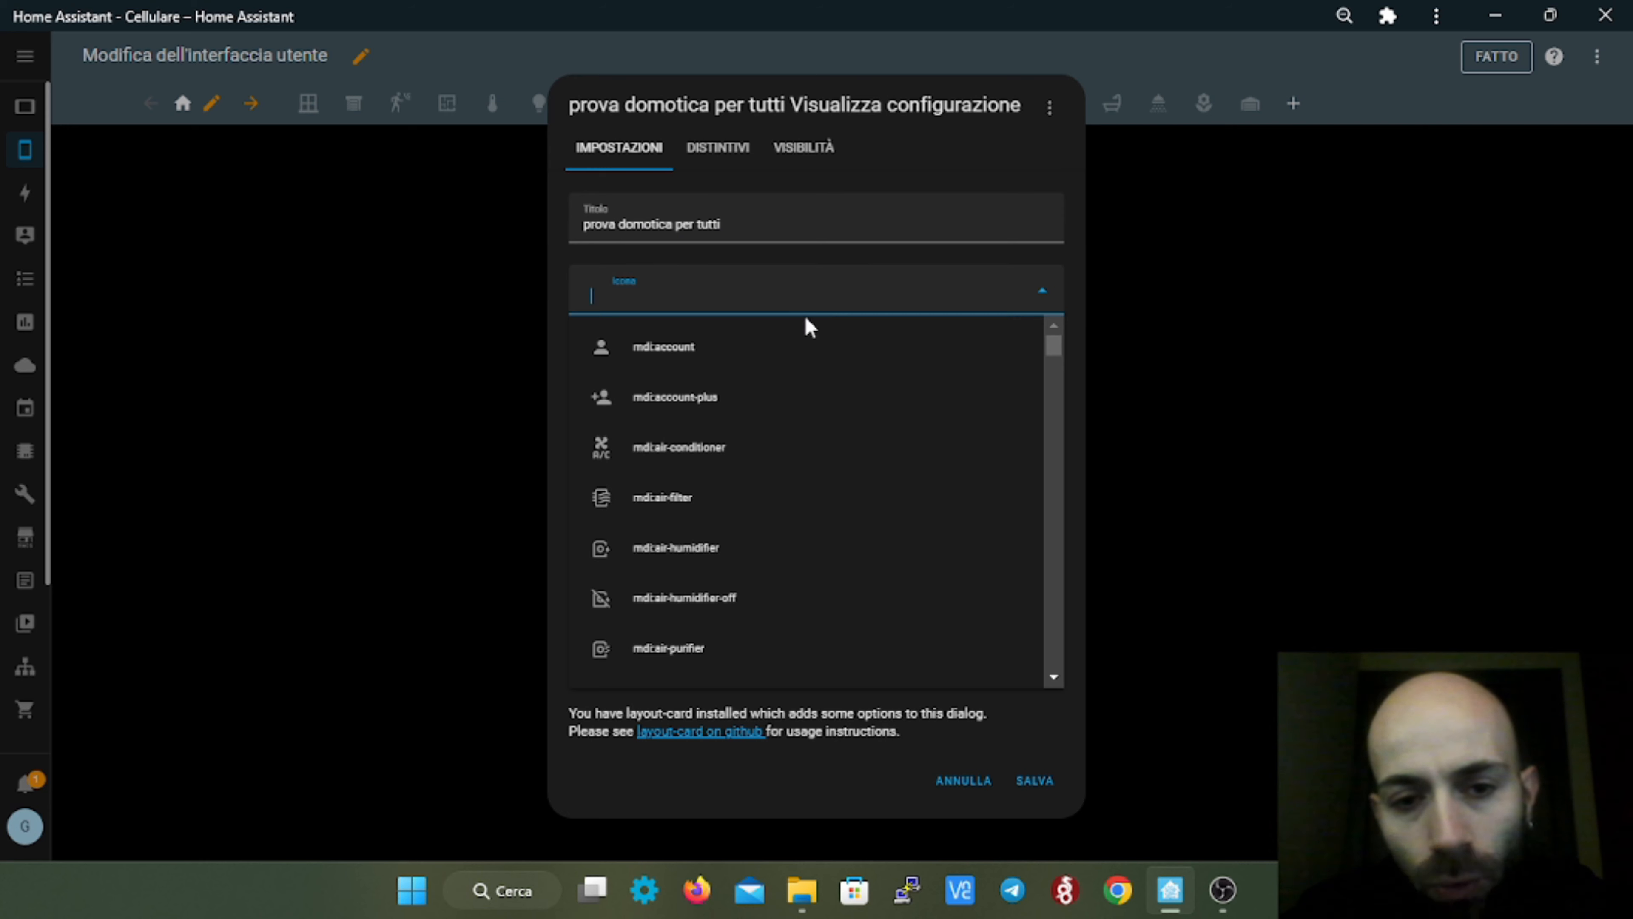
click(778, 338)
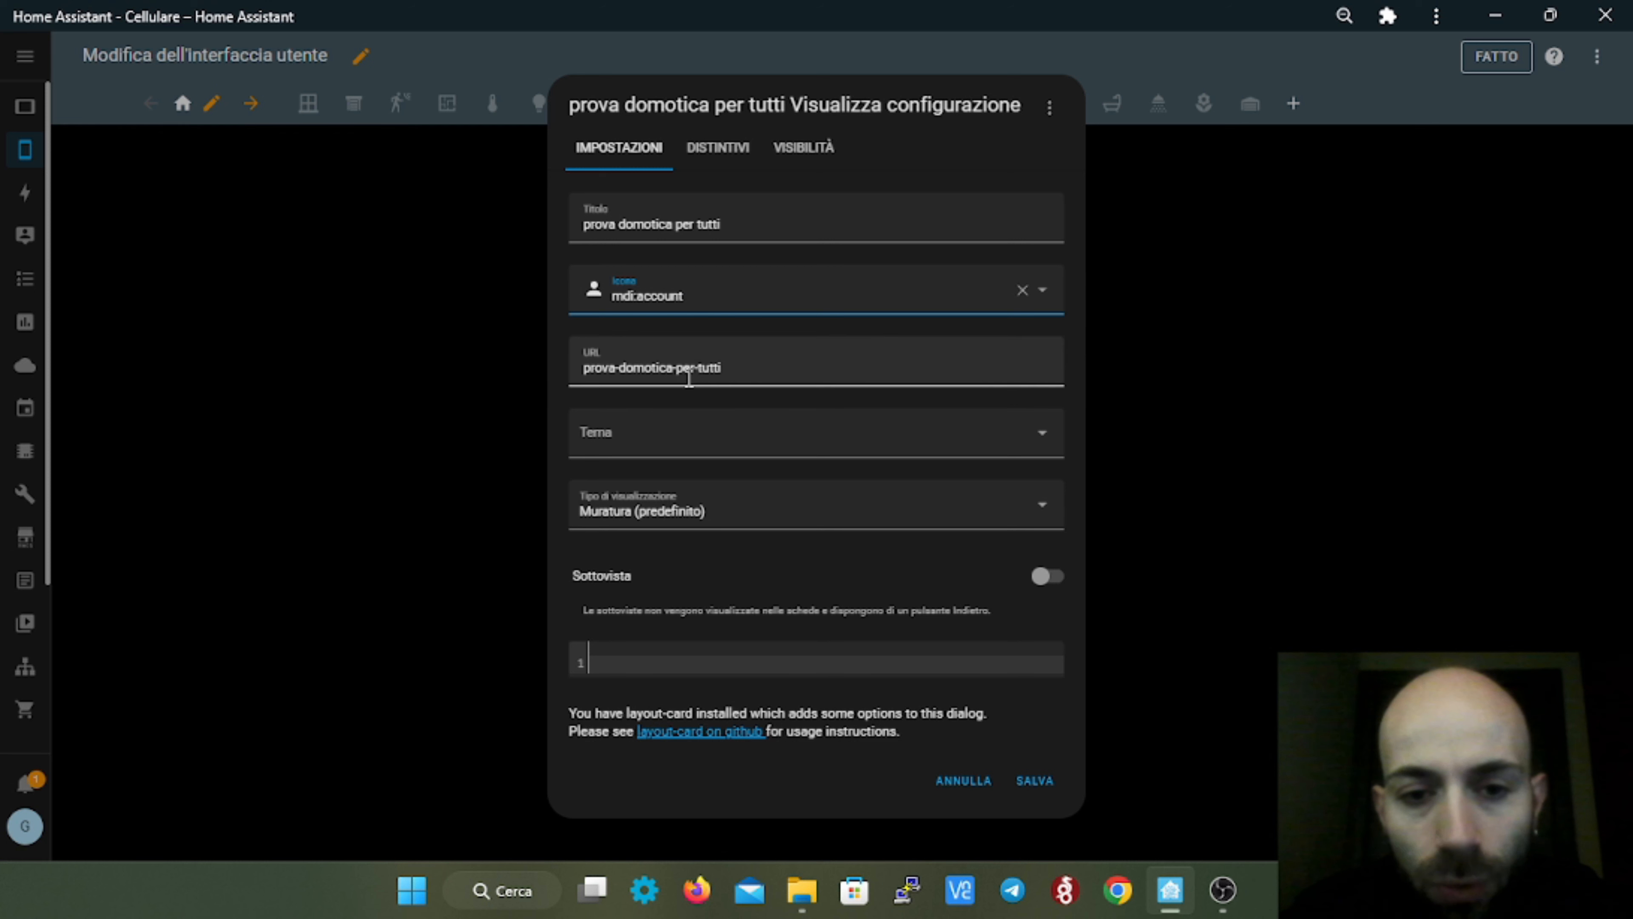
click(751, 368)
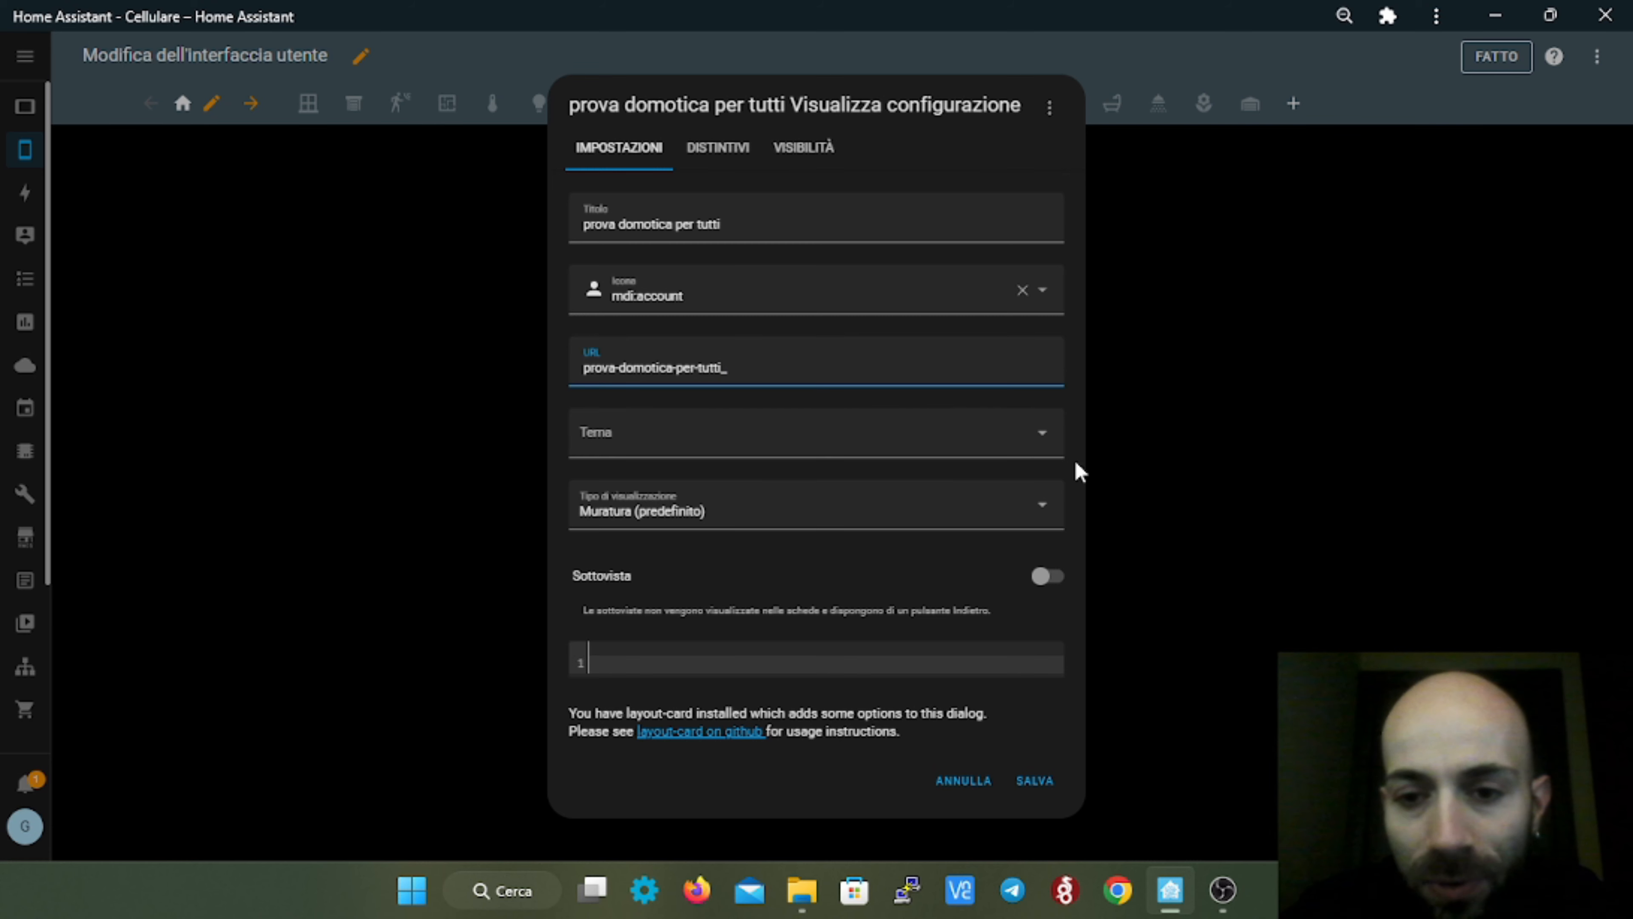
- Browse the themes available for the new view without choosing one, and save the view
click(1028, 438)
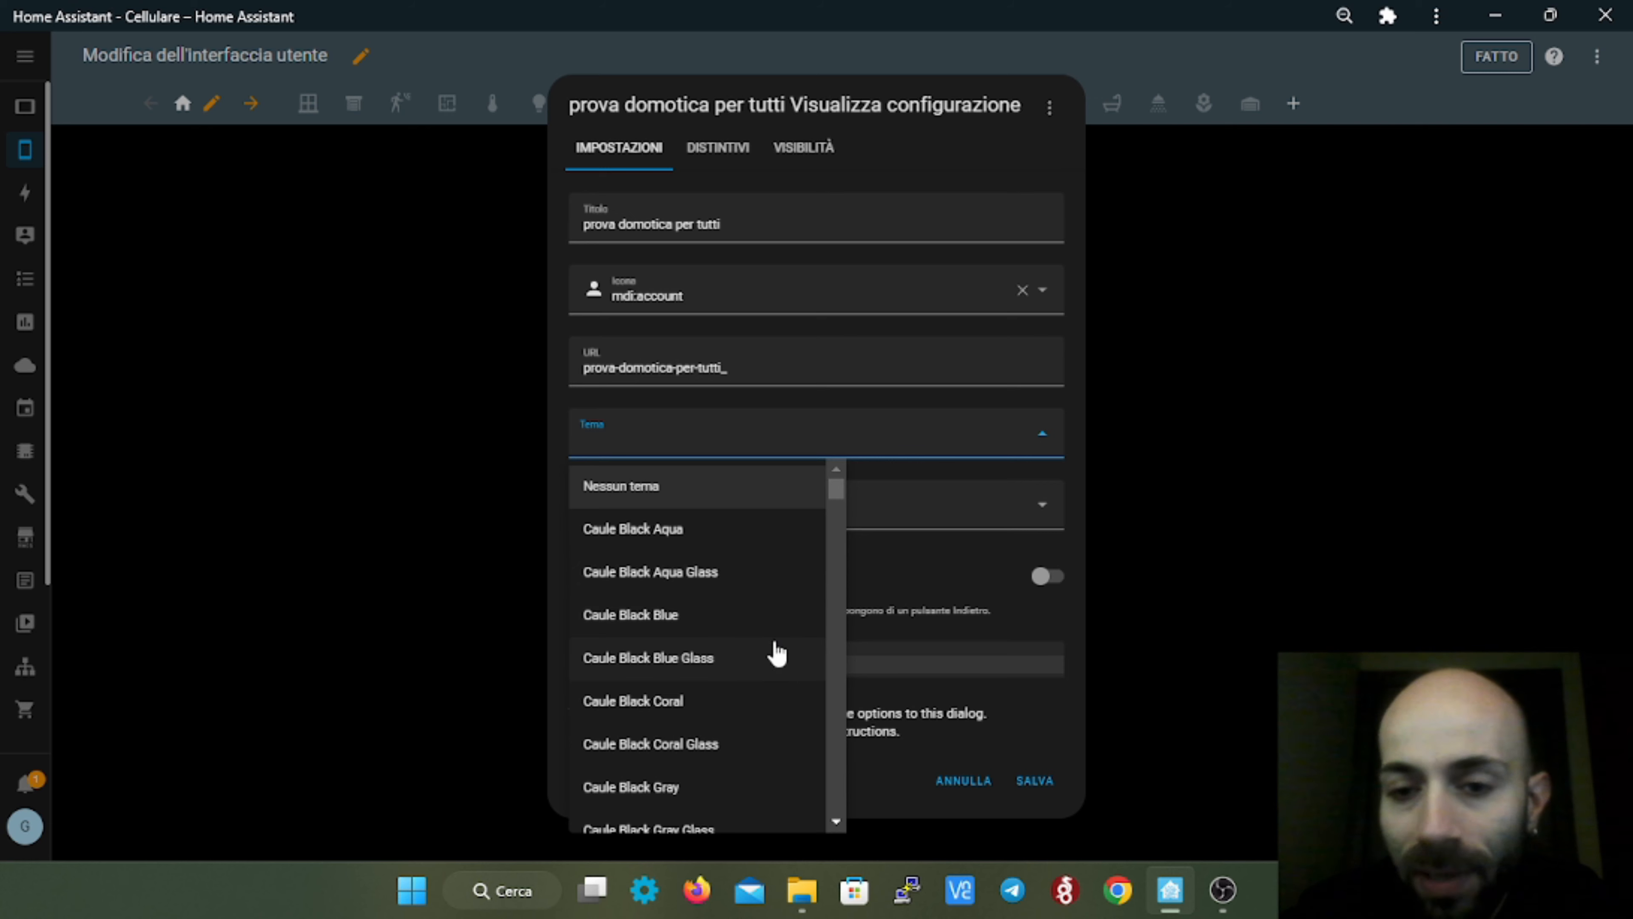
scroll(763, 708, down, 15)
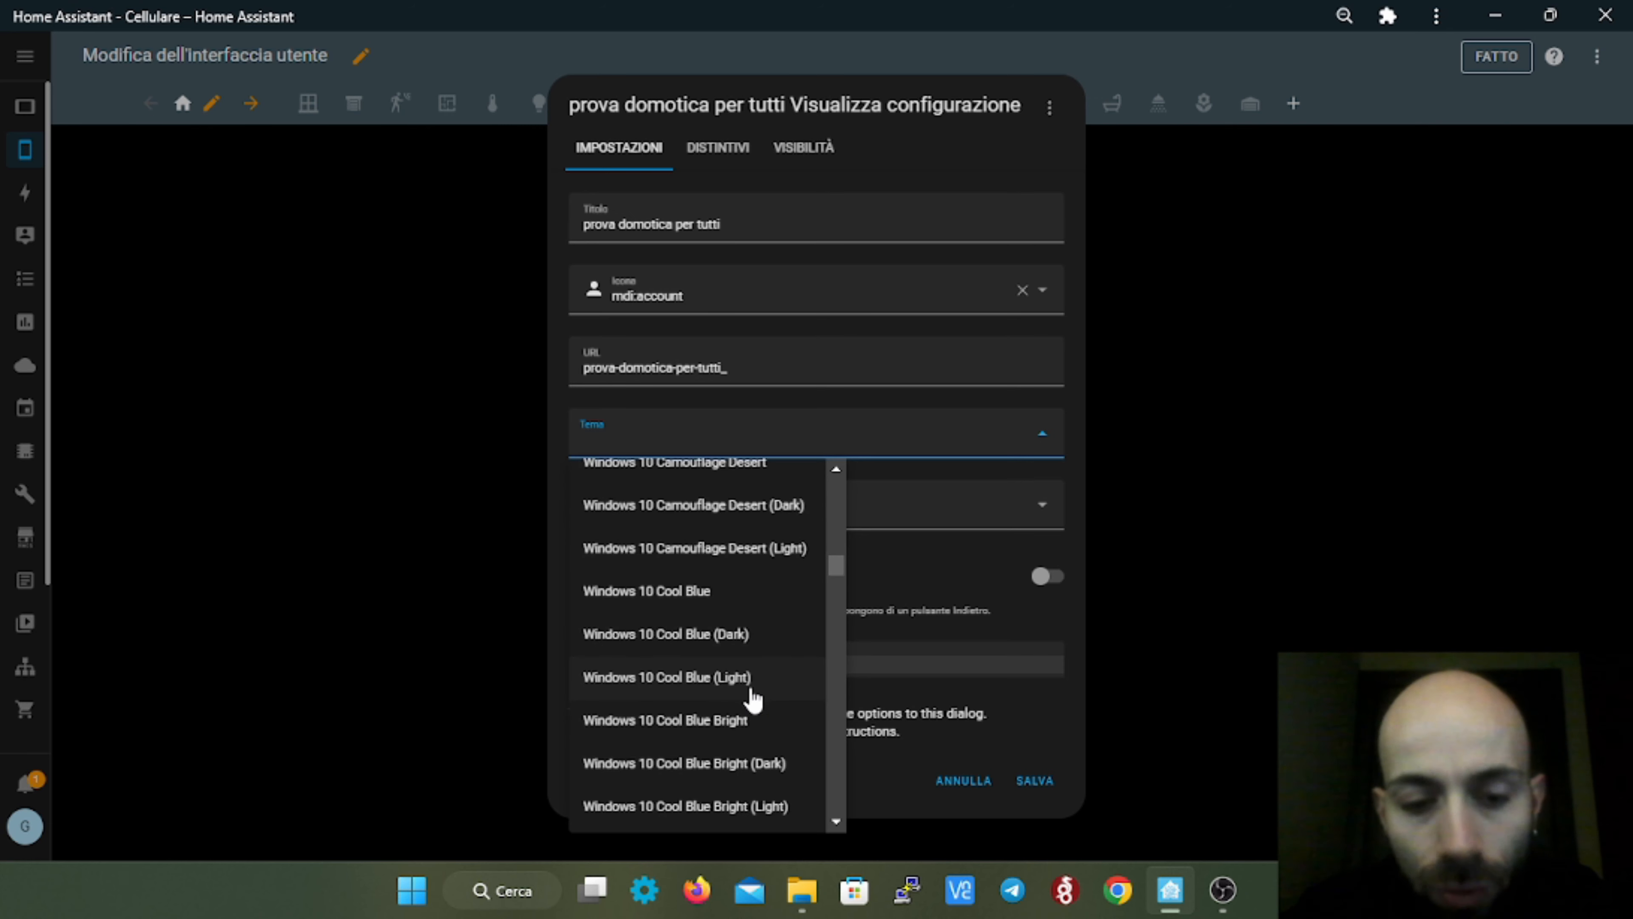
click(930, 432)
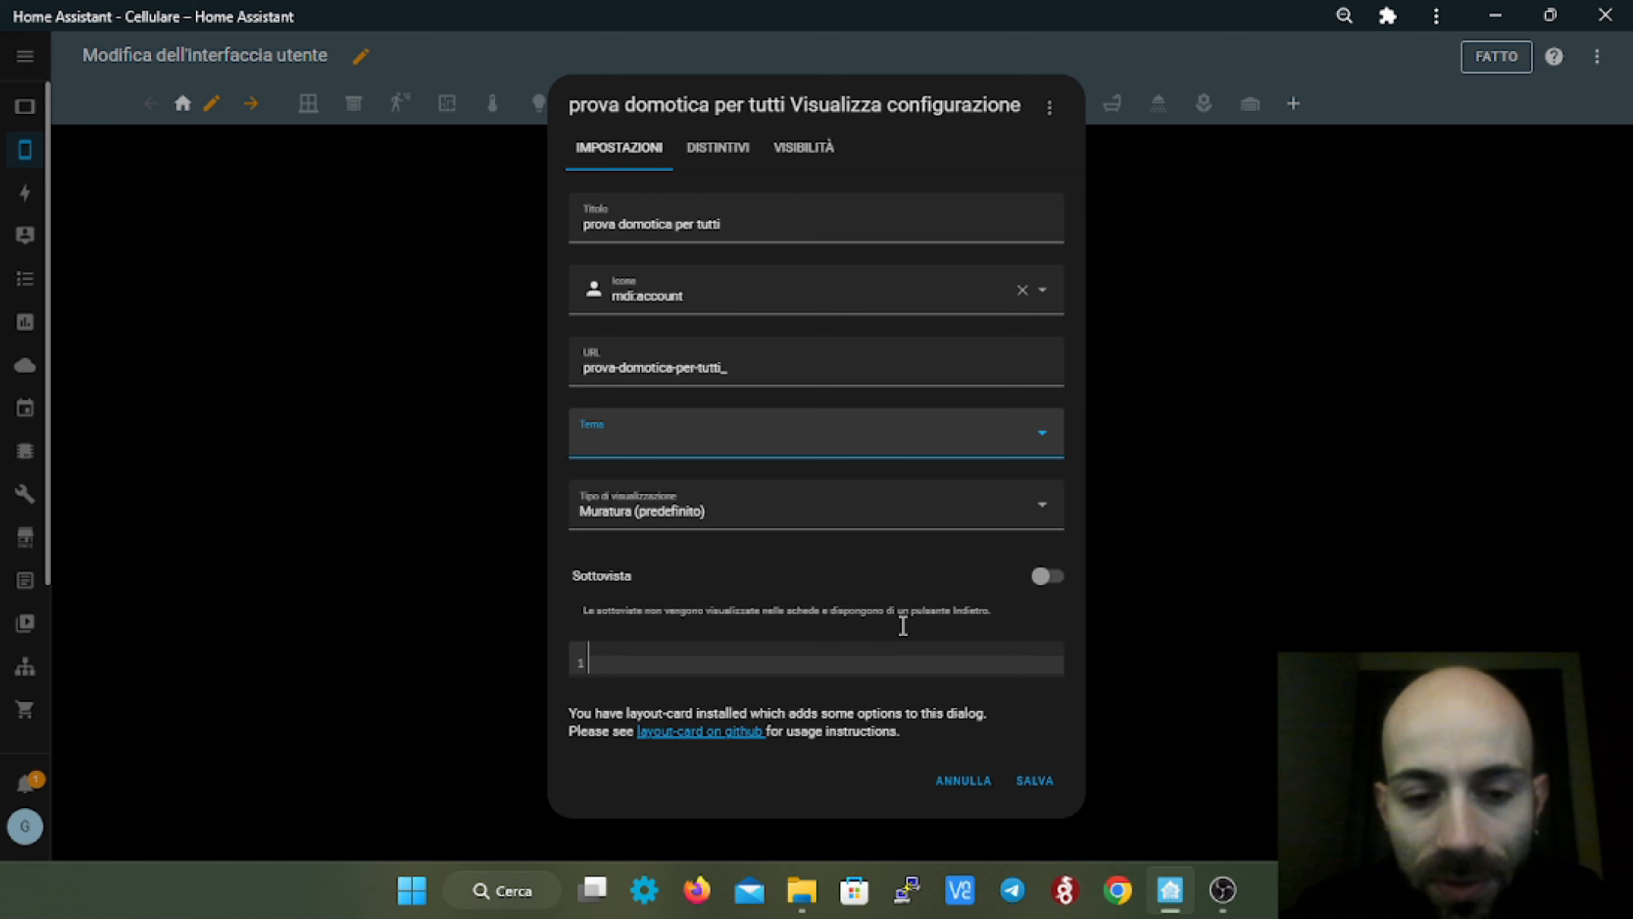
click(1037, 781)
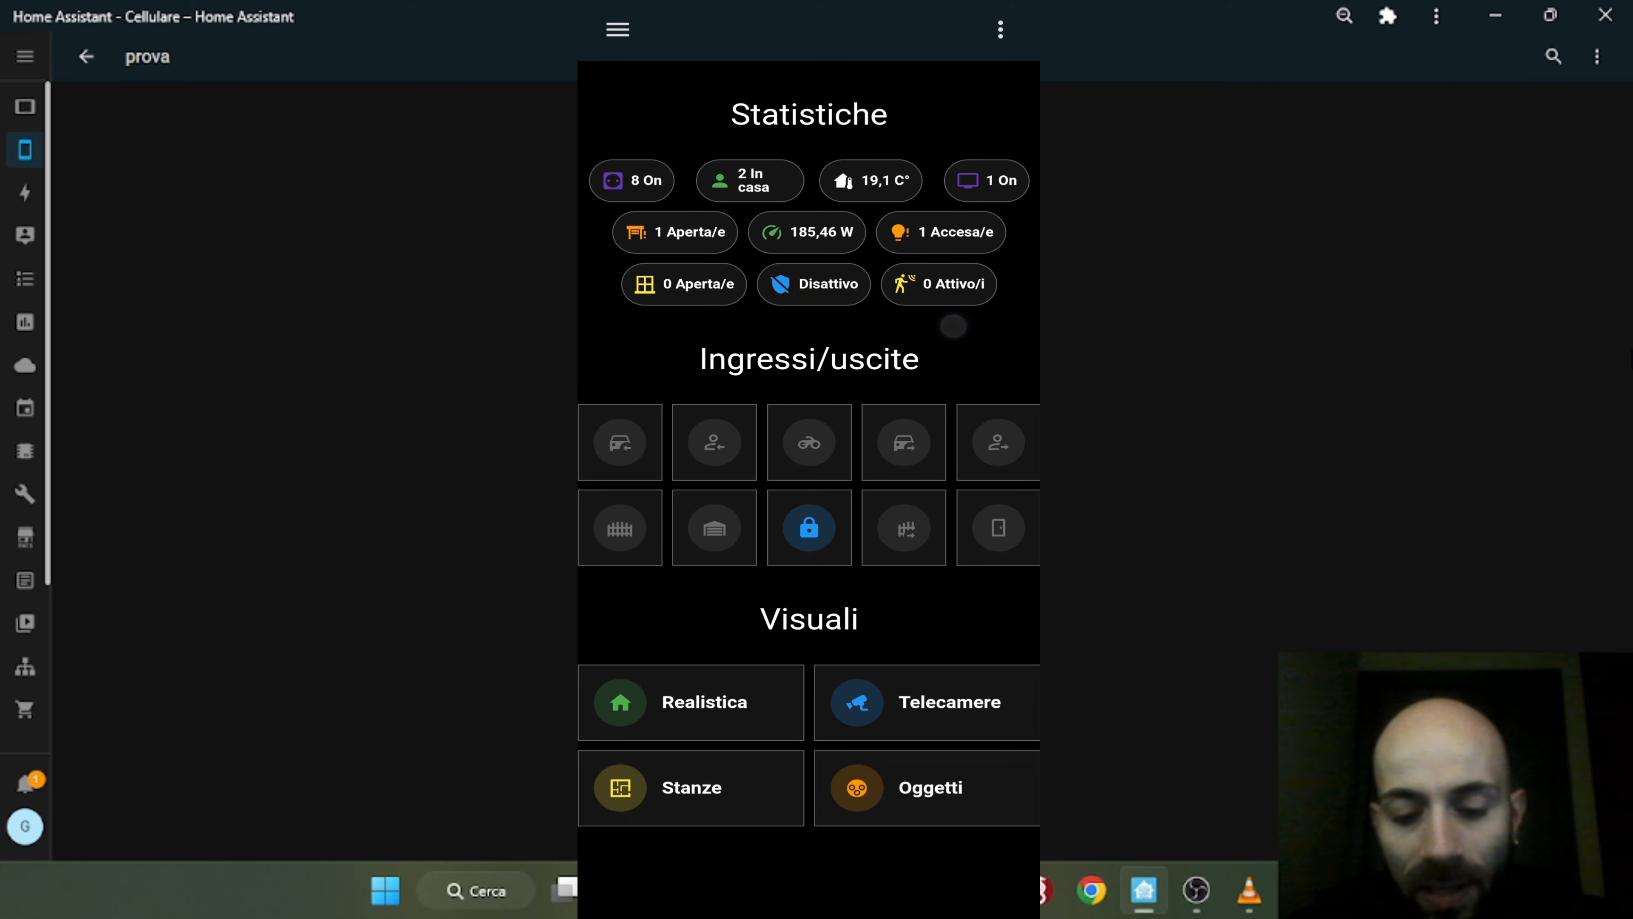
- Look over the phone dashboard's Home view and its Realistica view, and return to Home
click(811, 299)
click(603, 29)
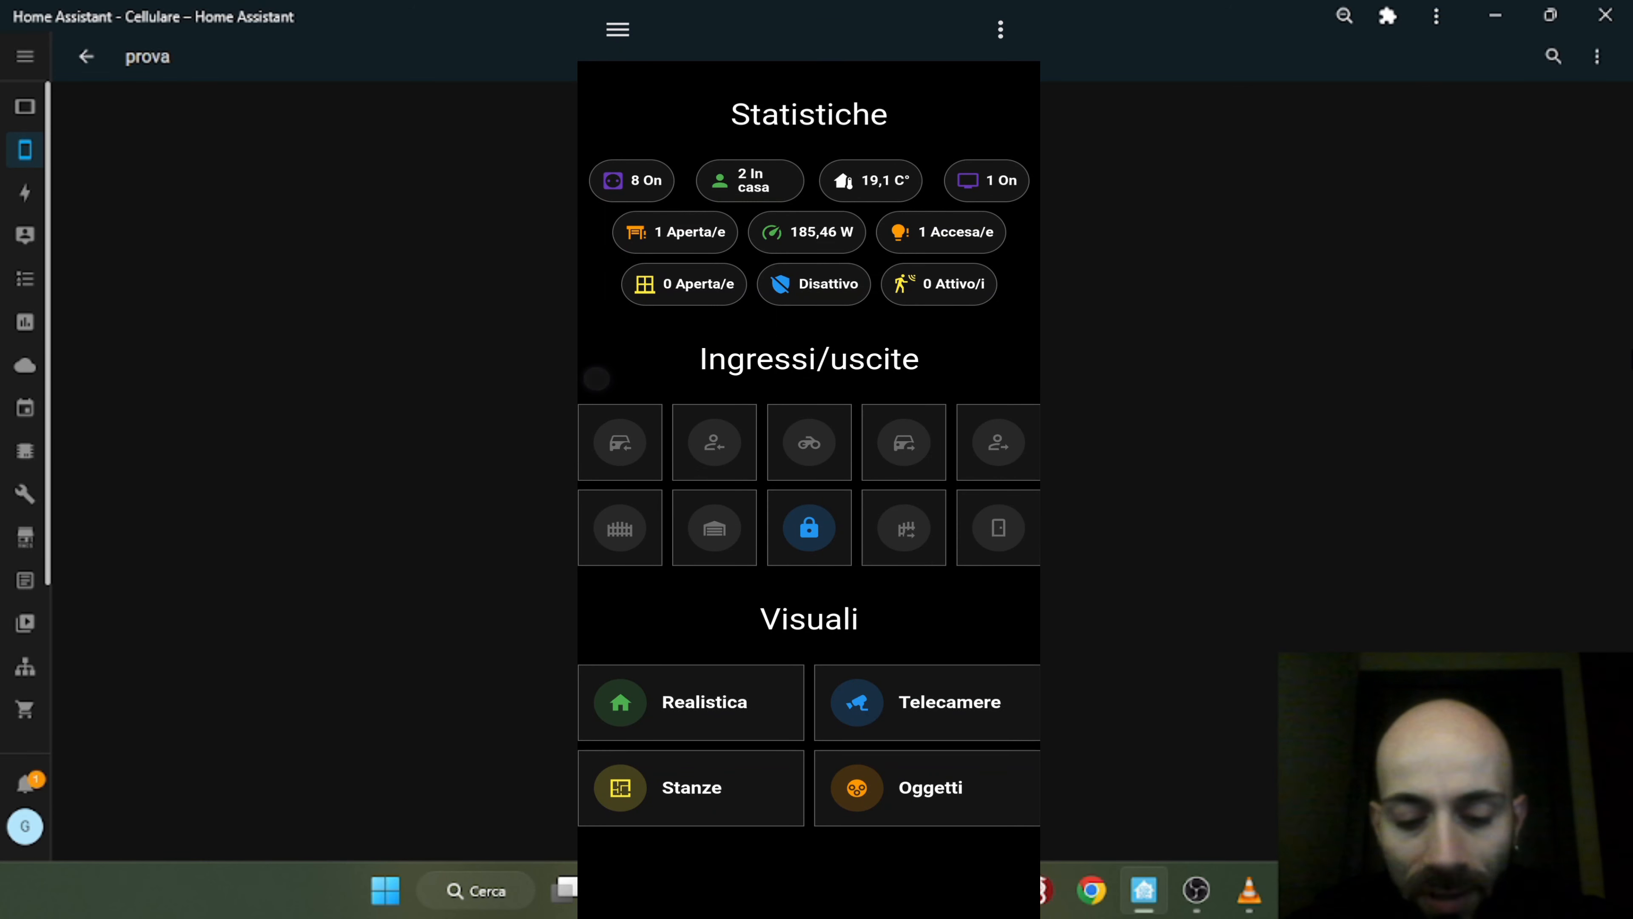
drag(594, 596, 921, 605)
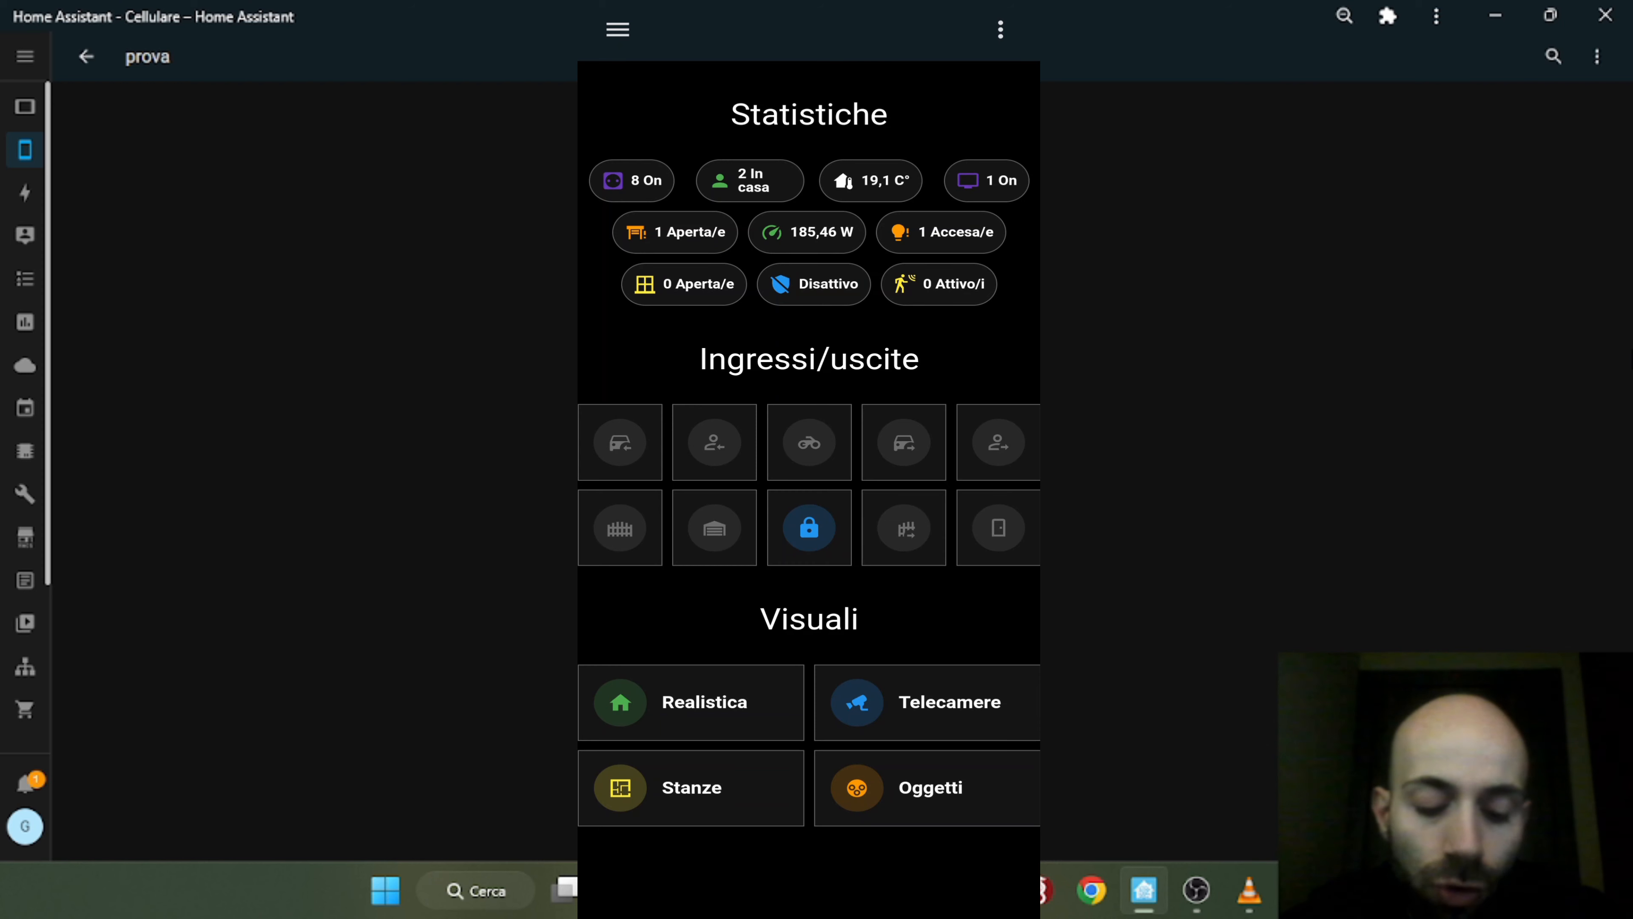
click(643, 703)
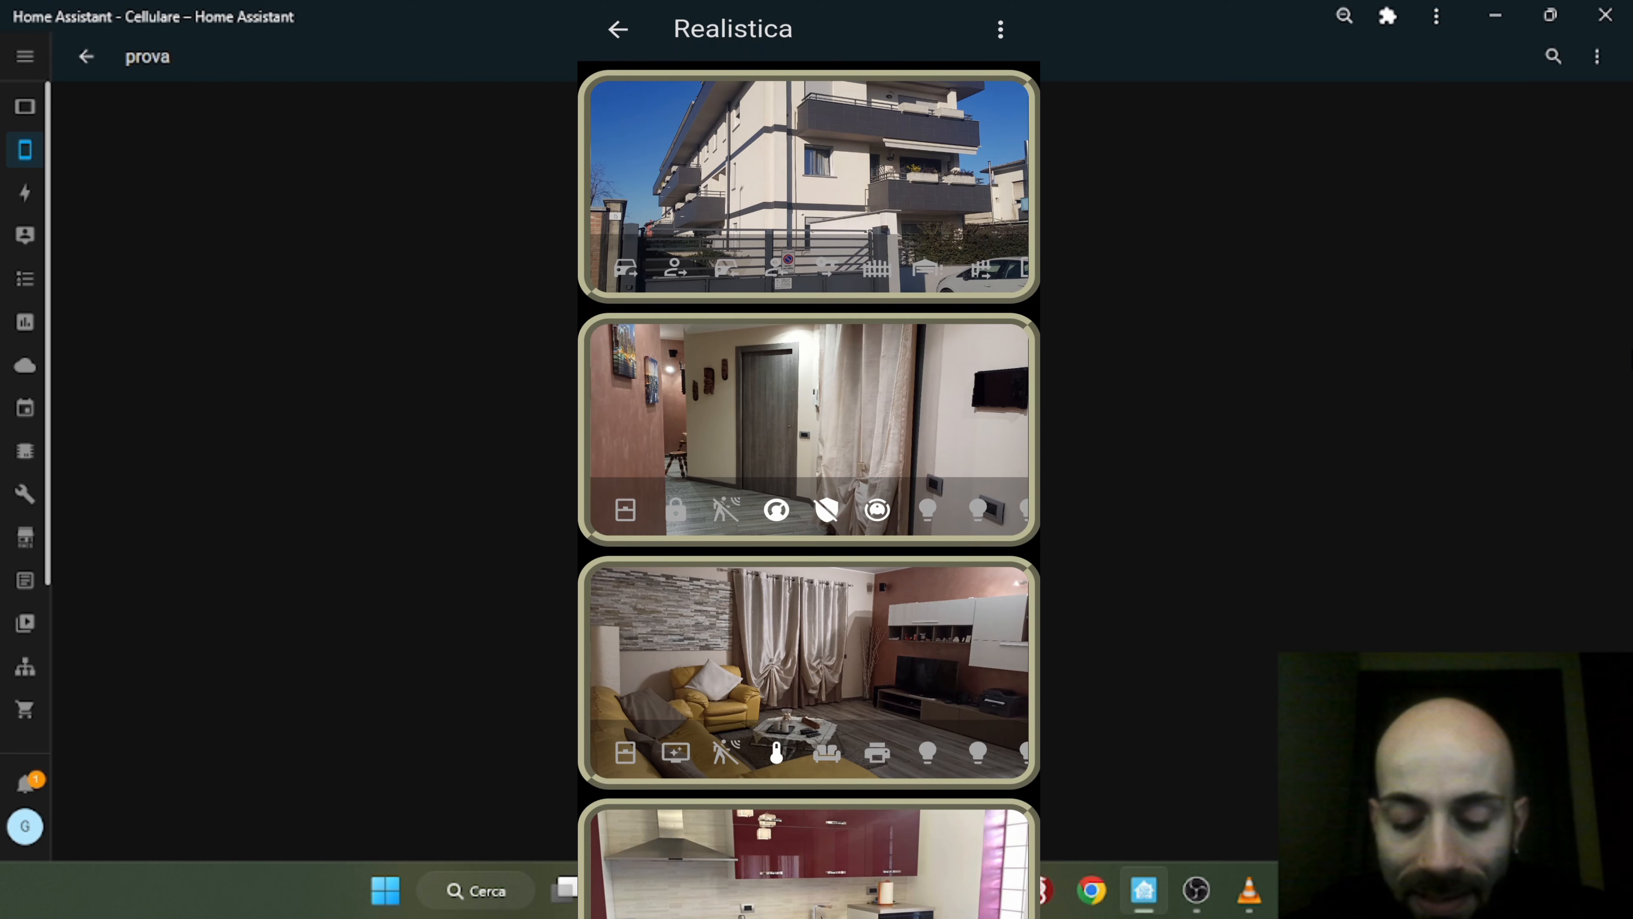
drag(1034, 630, 981, 654)
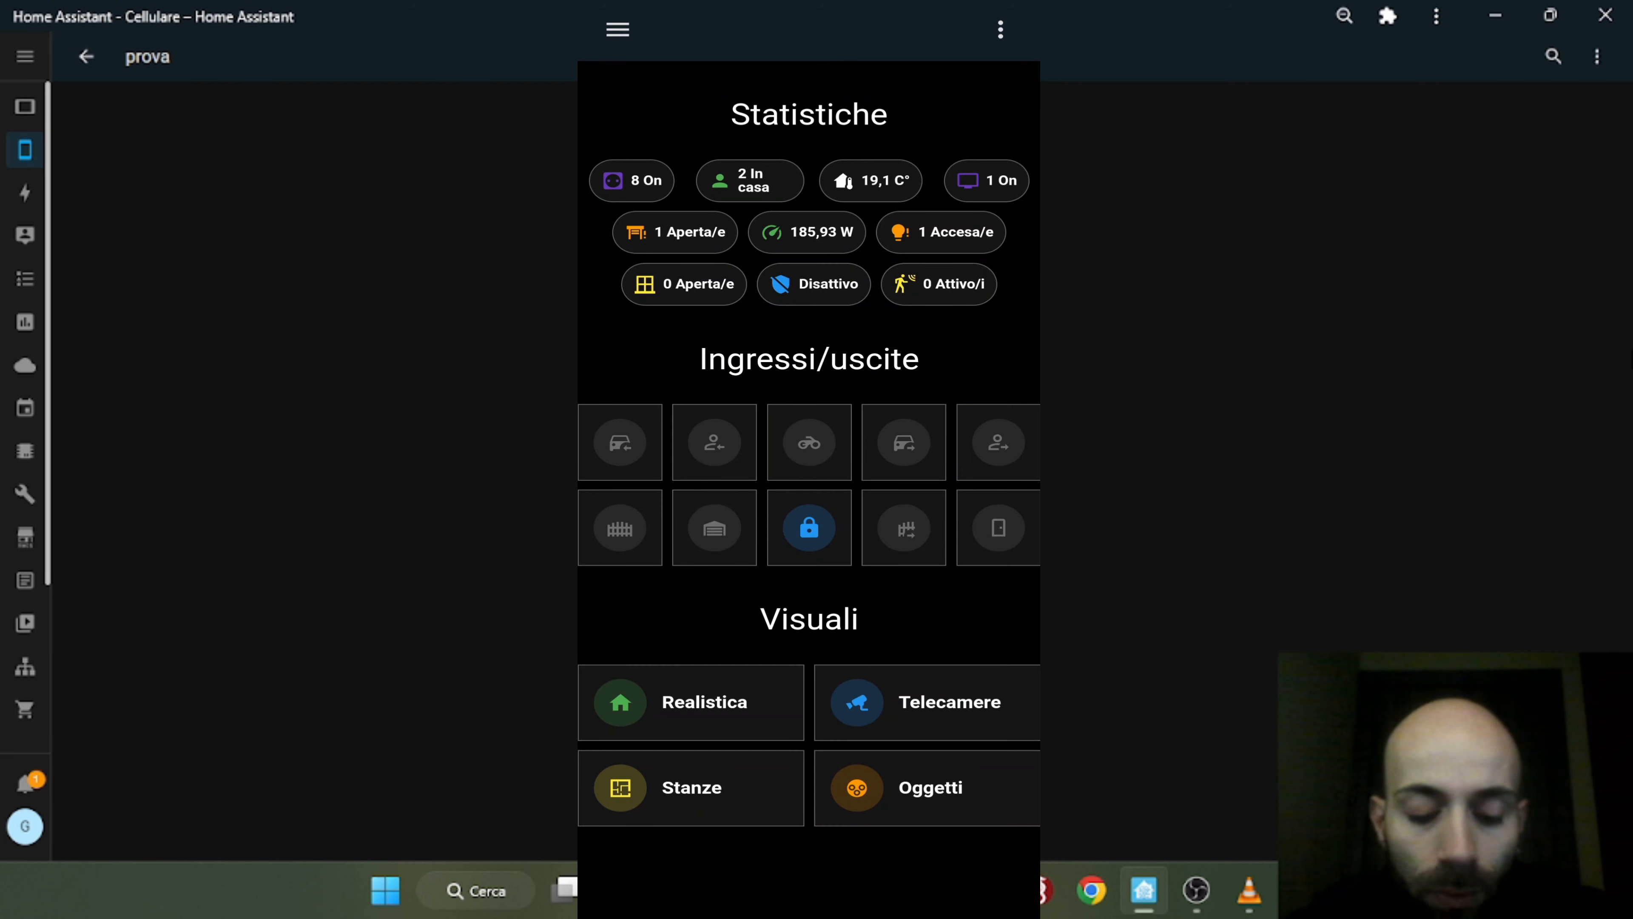
- Open the Sala room from the Stanze view and examine its cards for shutter, lights, outlets and devices
click(656, 800)
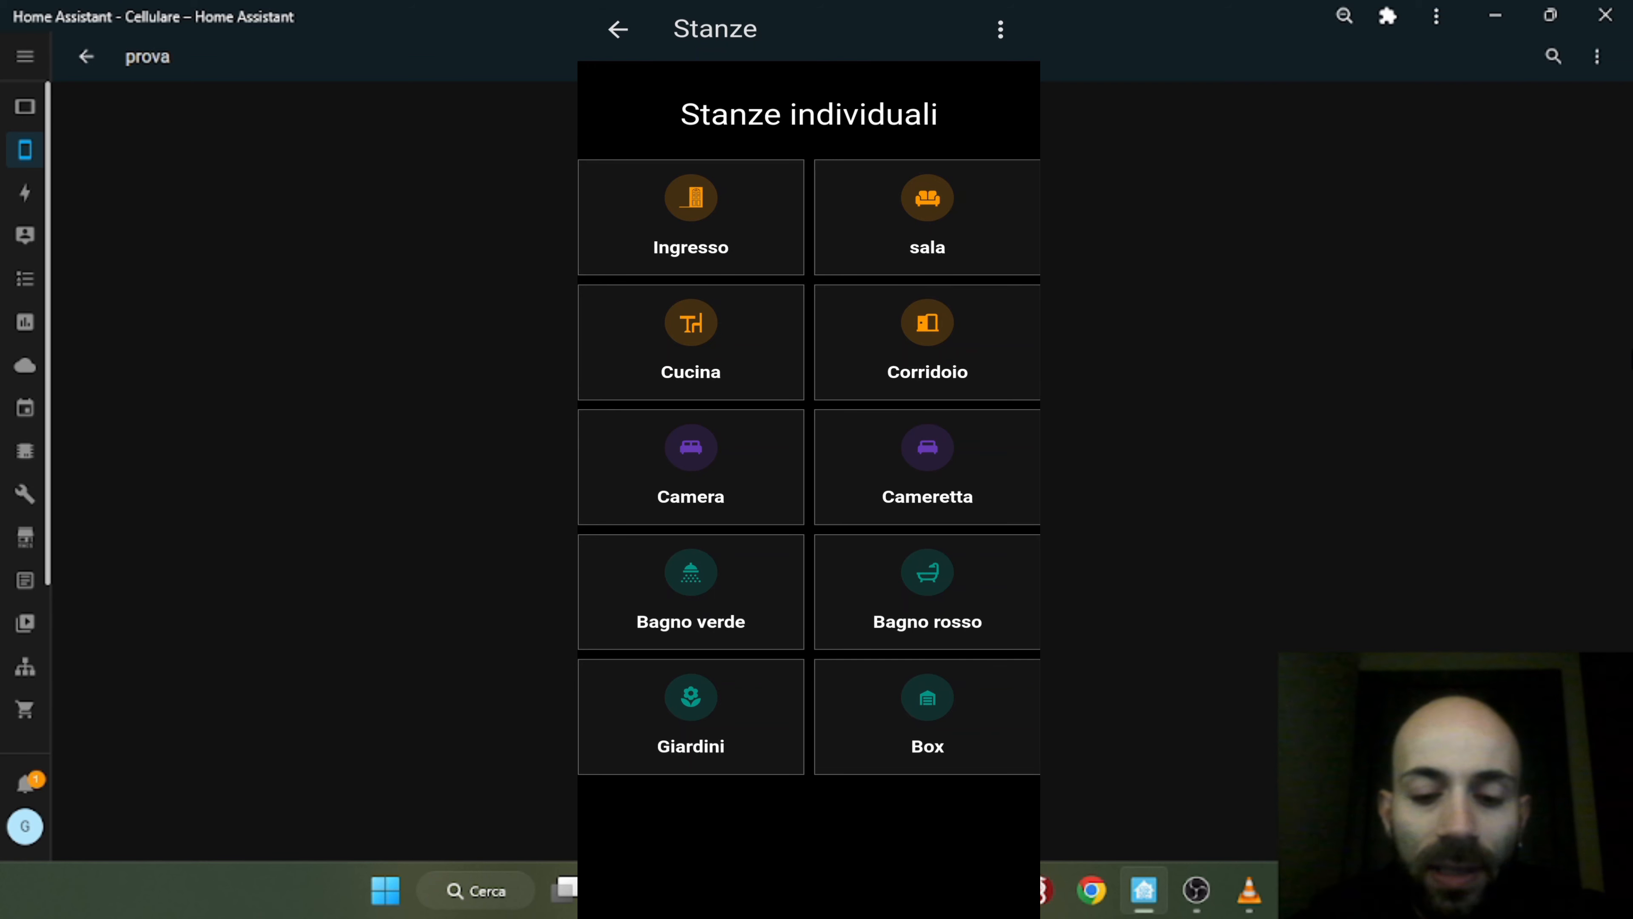
click(966, 236)
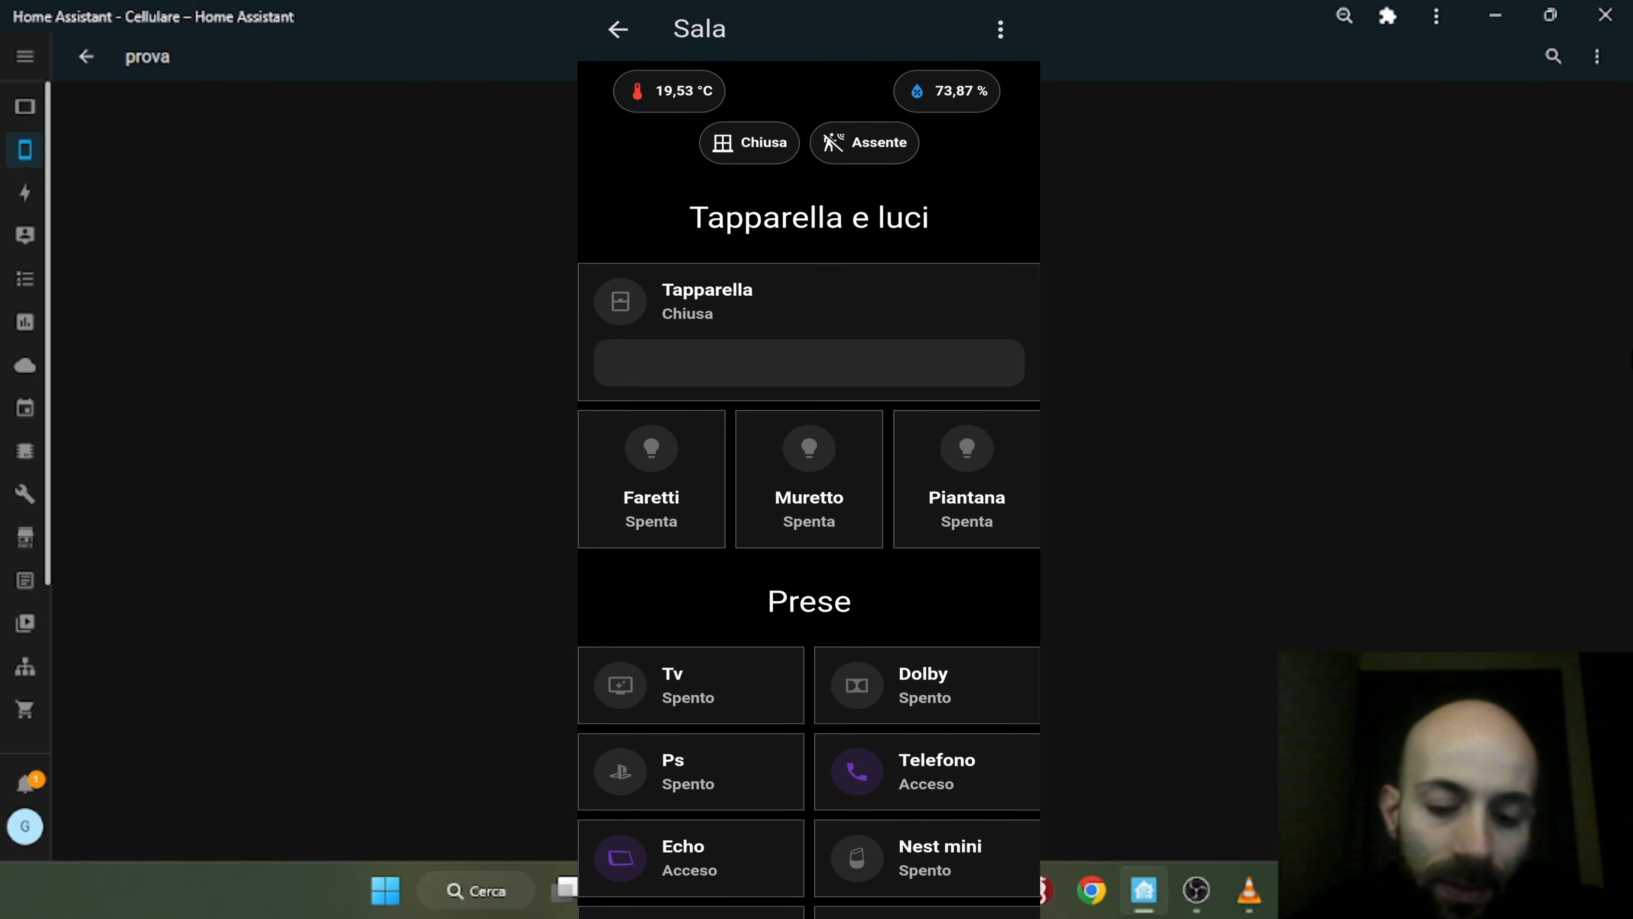
scroll(991, 135, down, 5)
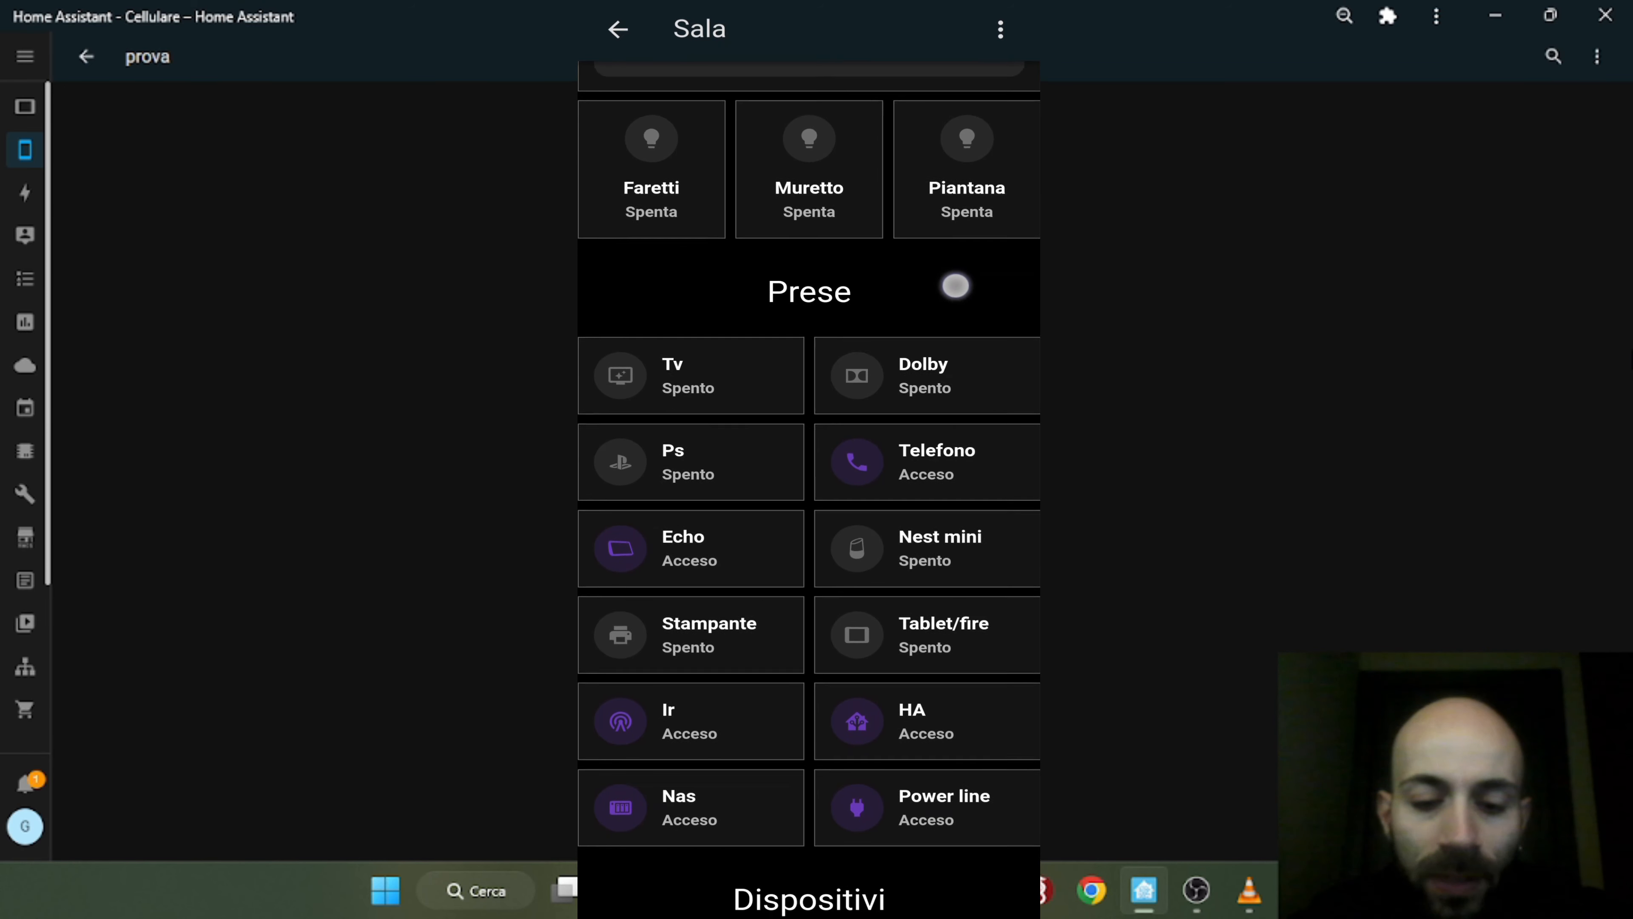
scroll(955, 286, down, 5)
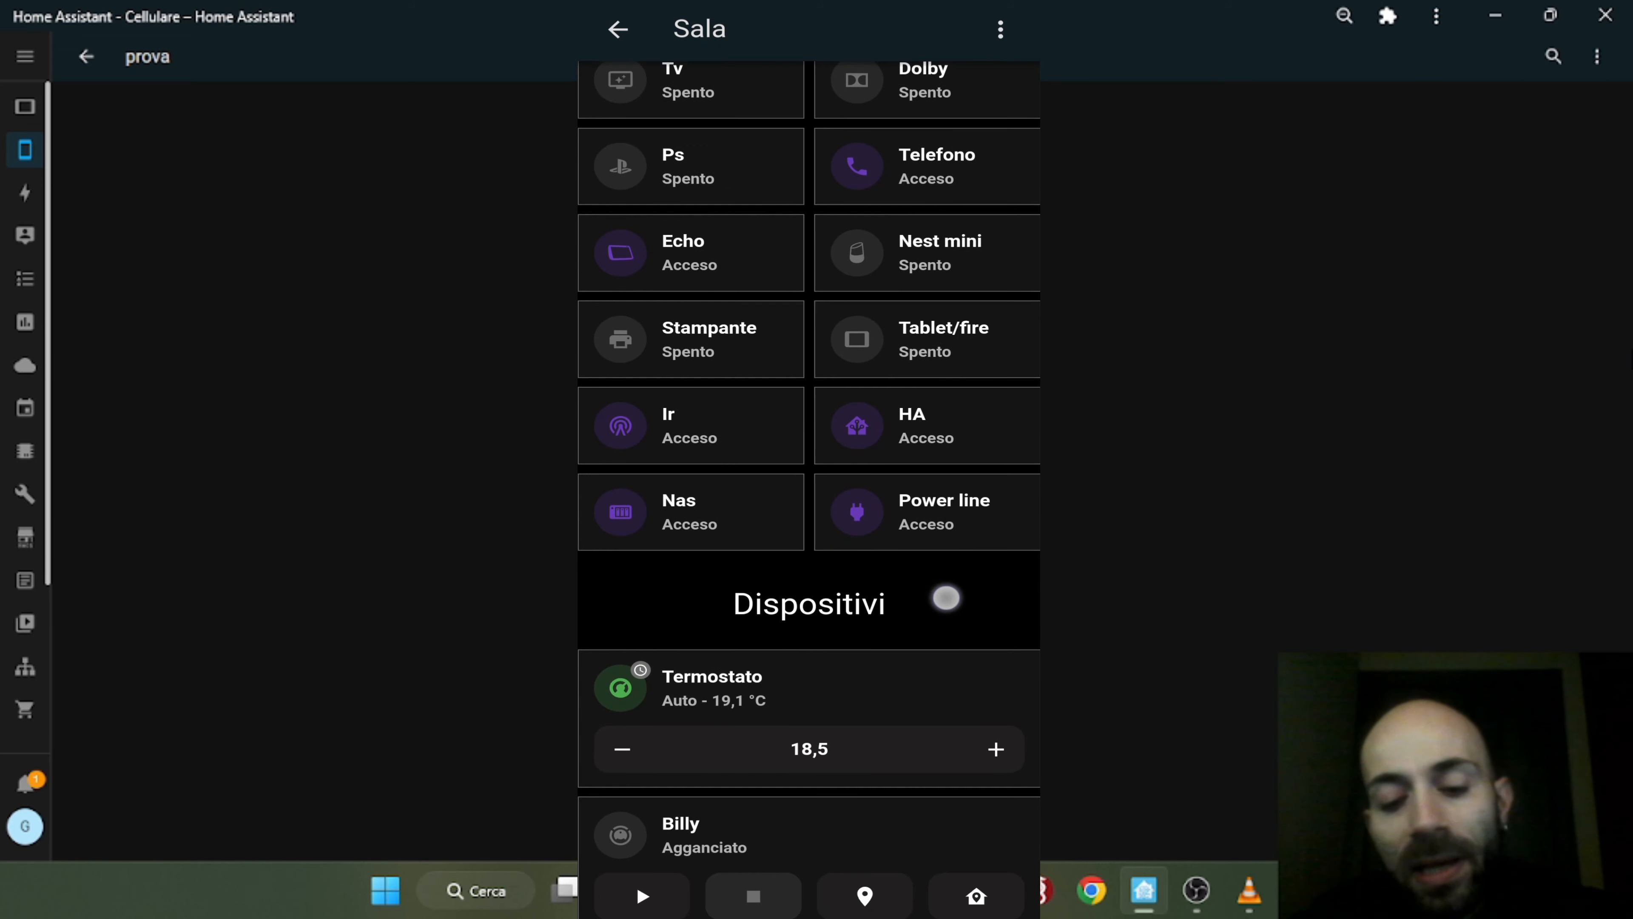
scroll(947, 597, down, 3)
scroll(946, 513, up, 4)
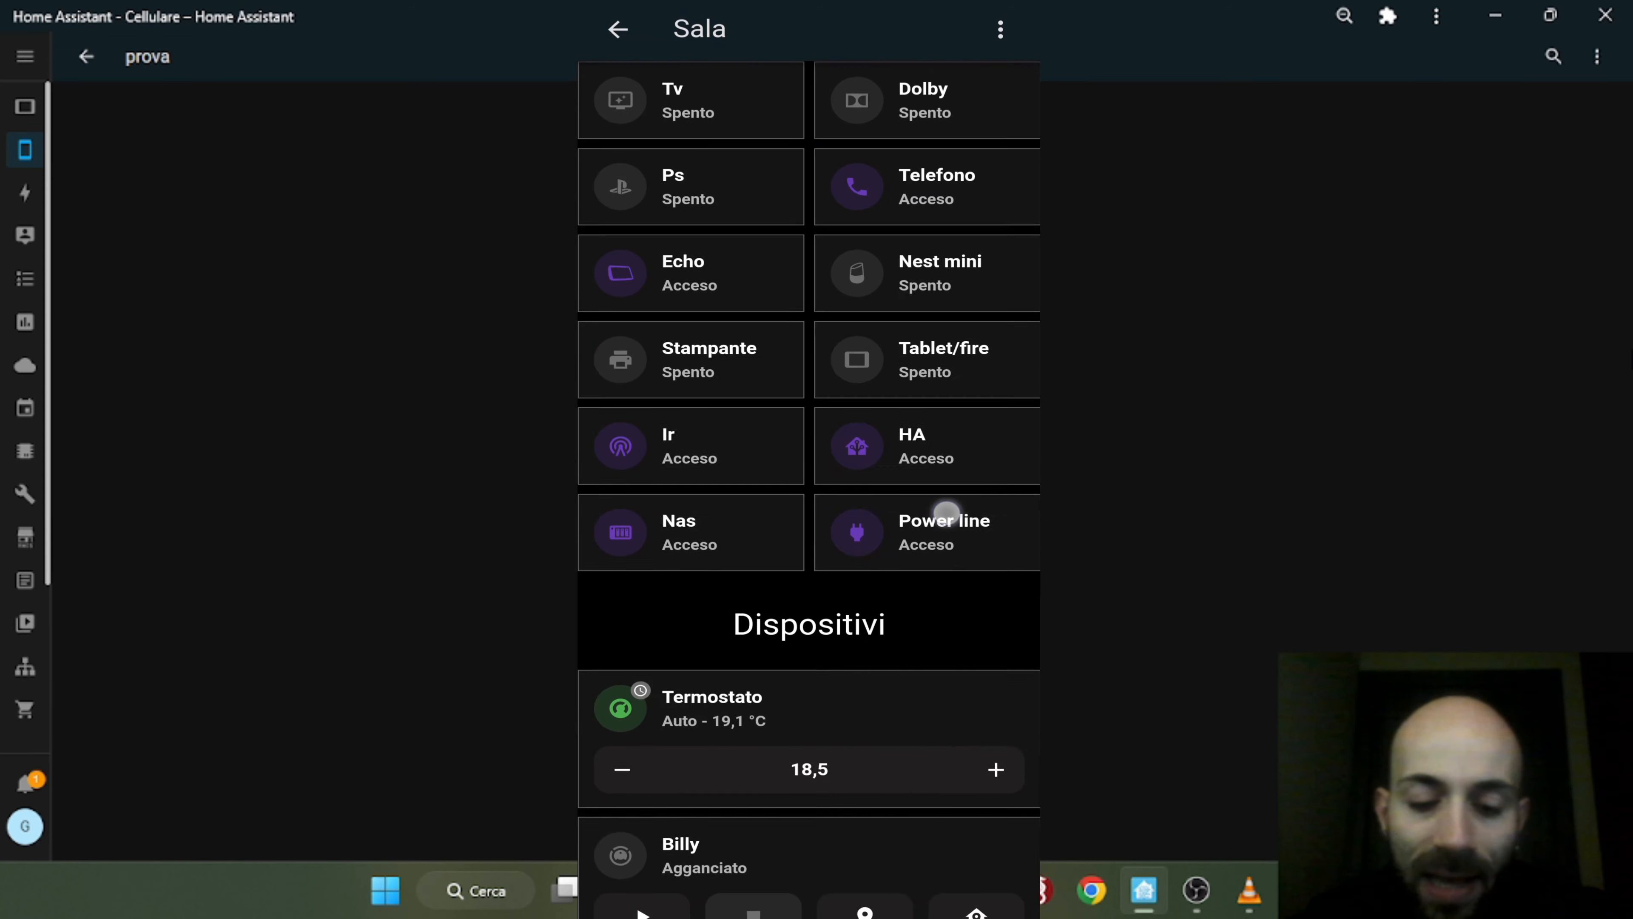
scroll(946, 513, up, 9)
drag(1038, 588, 958, 603)
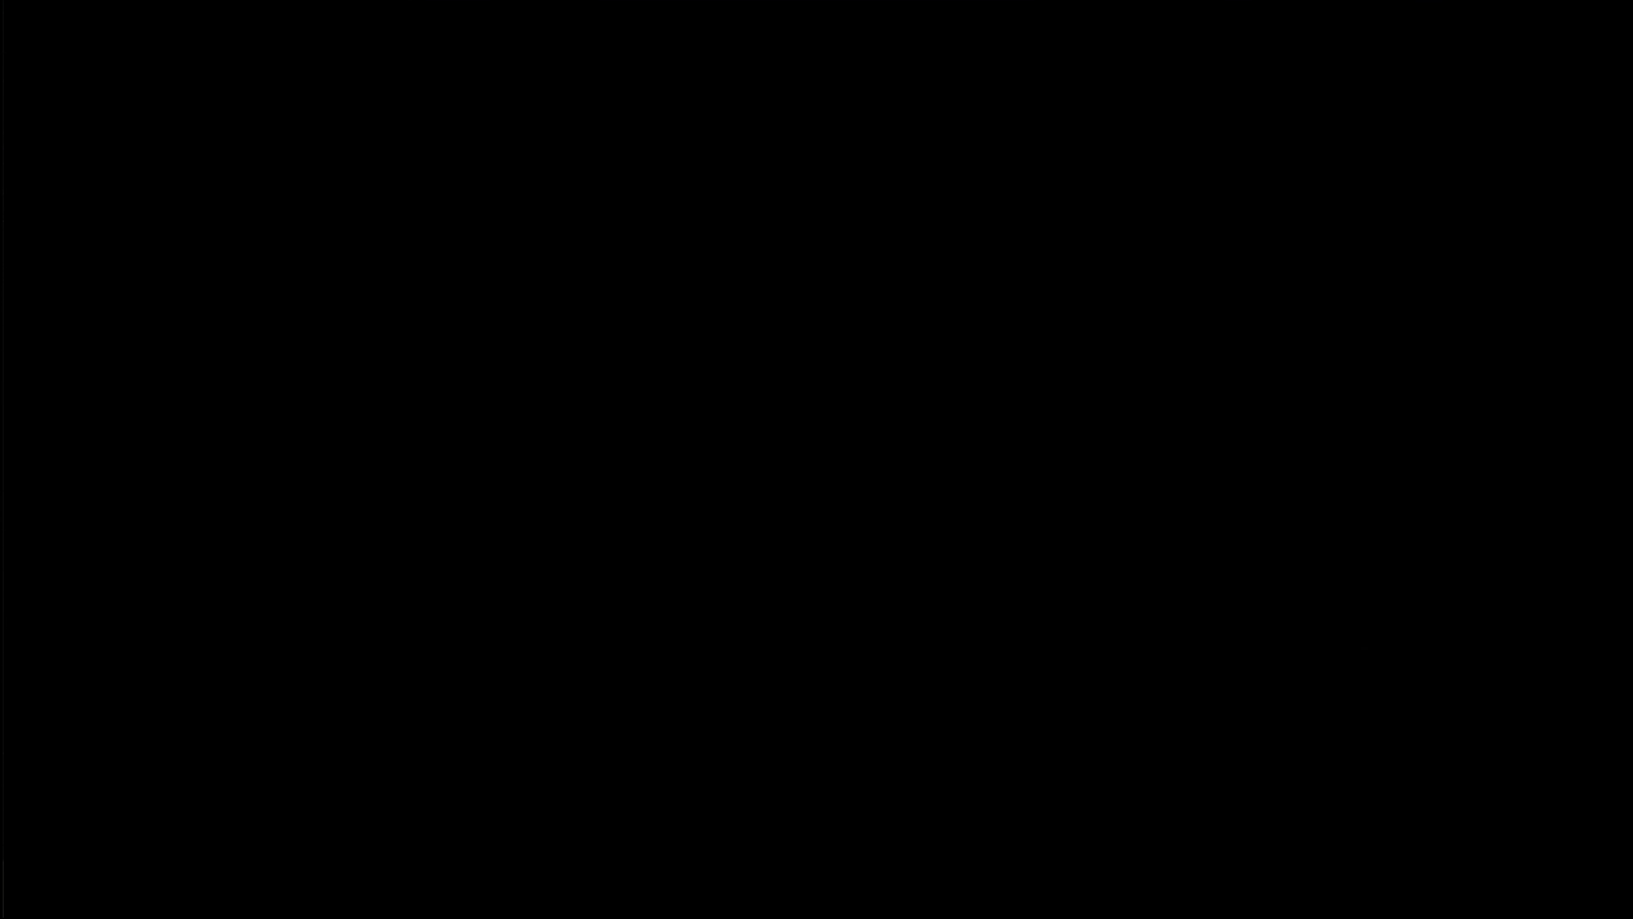
- Put the prova view into editing mode and start a new Mushroom Alarm Control Panel Card in it
click(1597, 56)
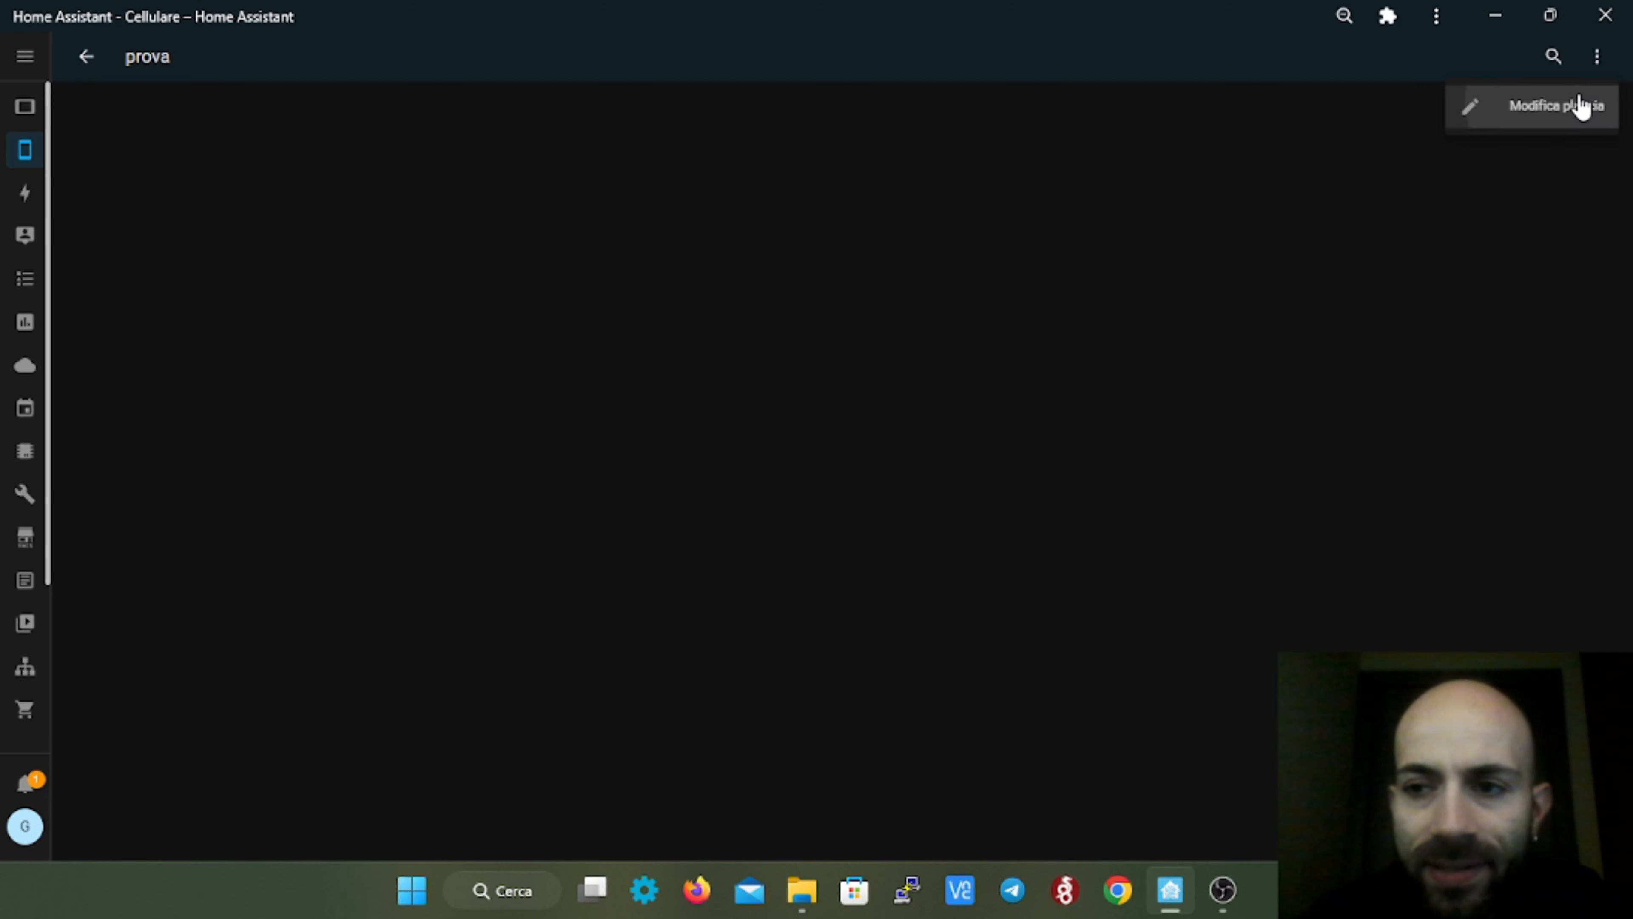
click(1581, 107)
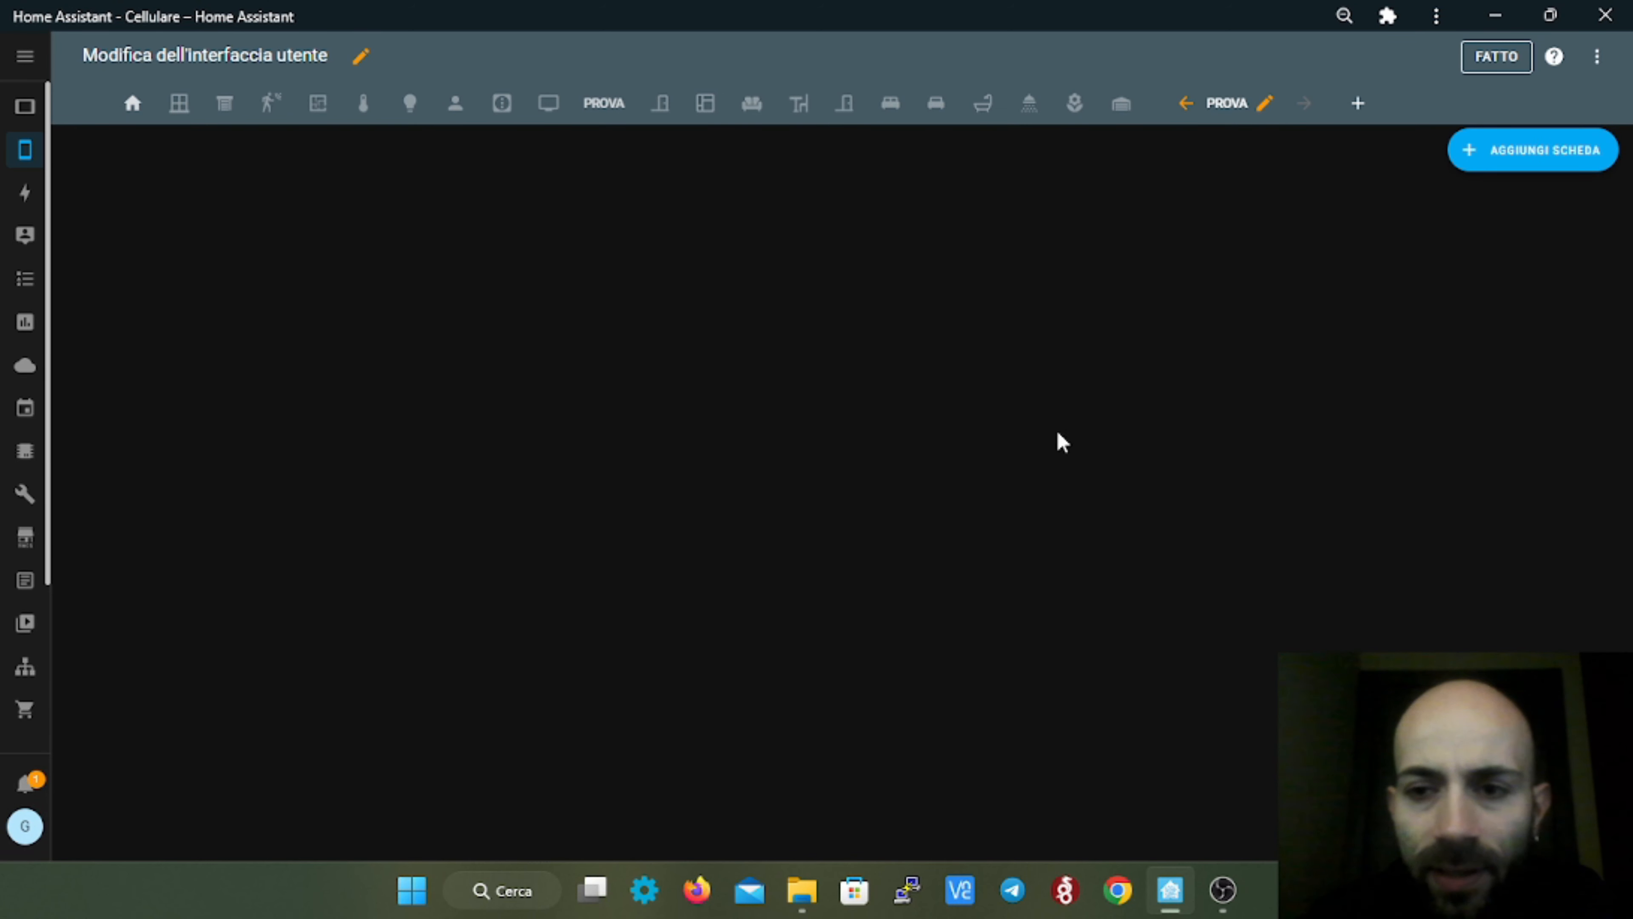
click(1528, 159)
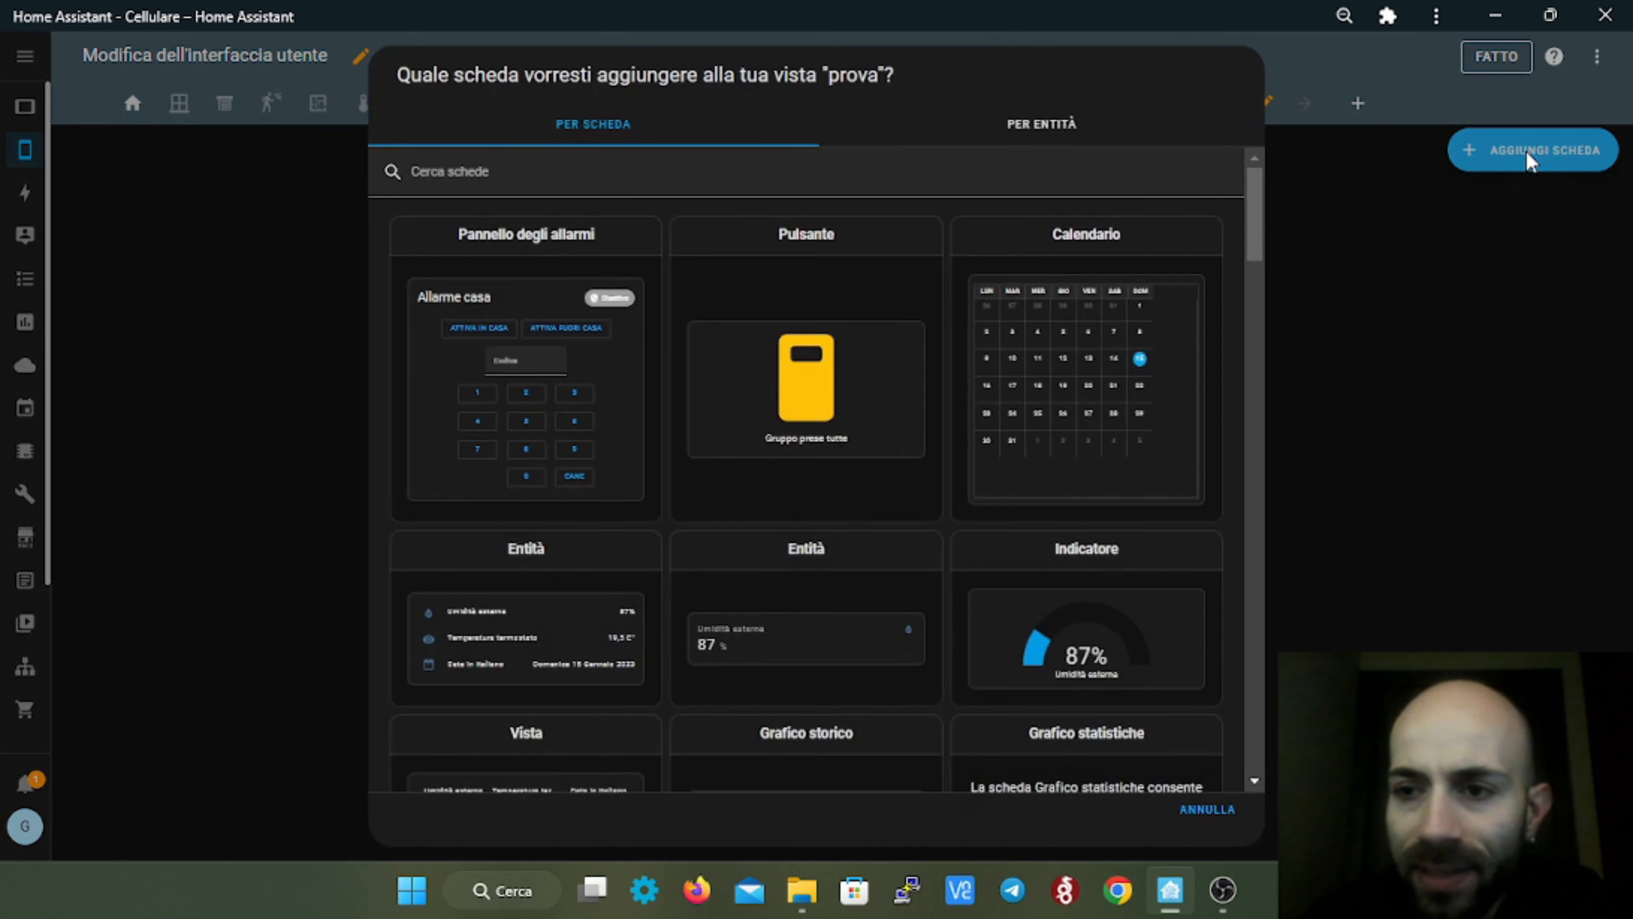
scroll(919, 409, down, 20)
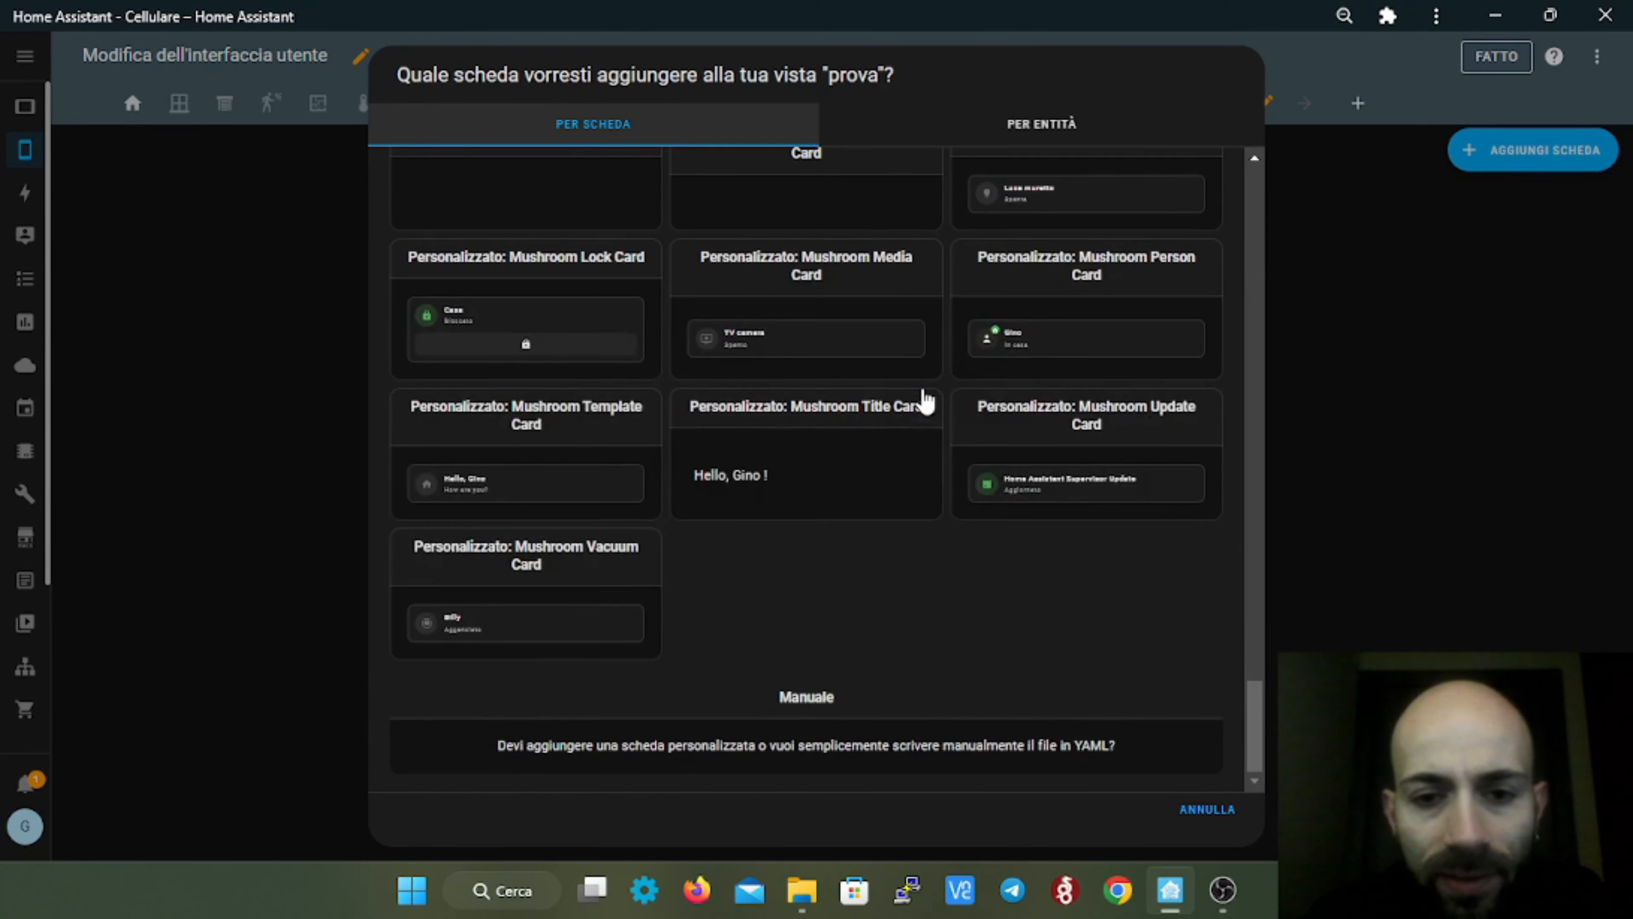
scroll(924, 400, up, 7)
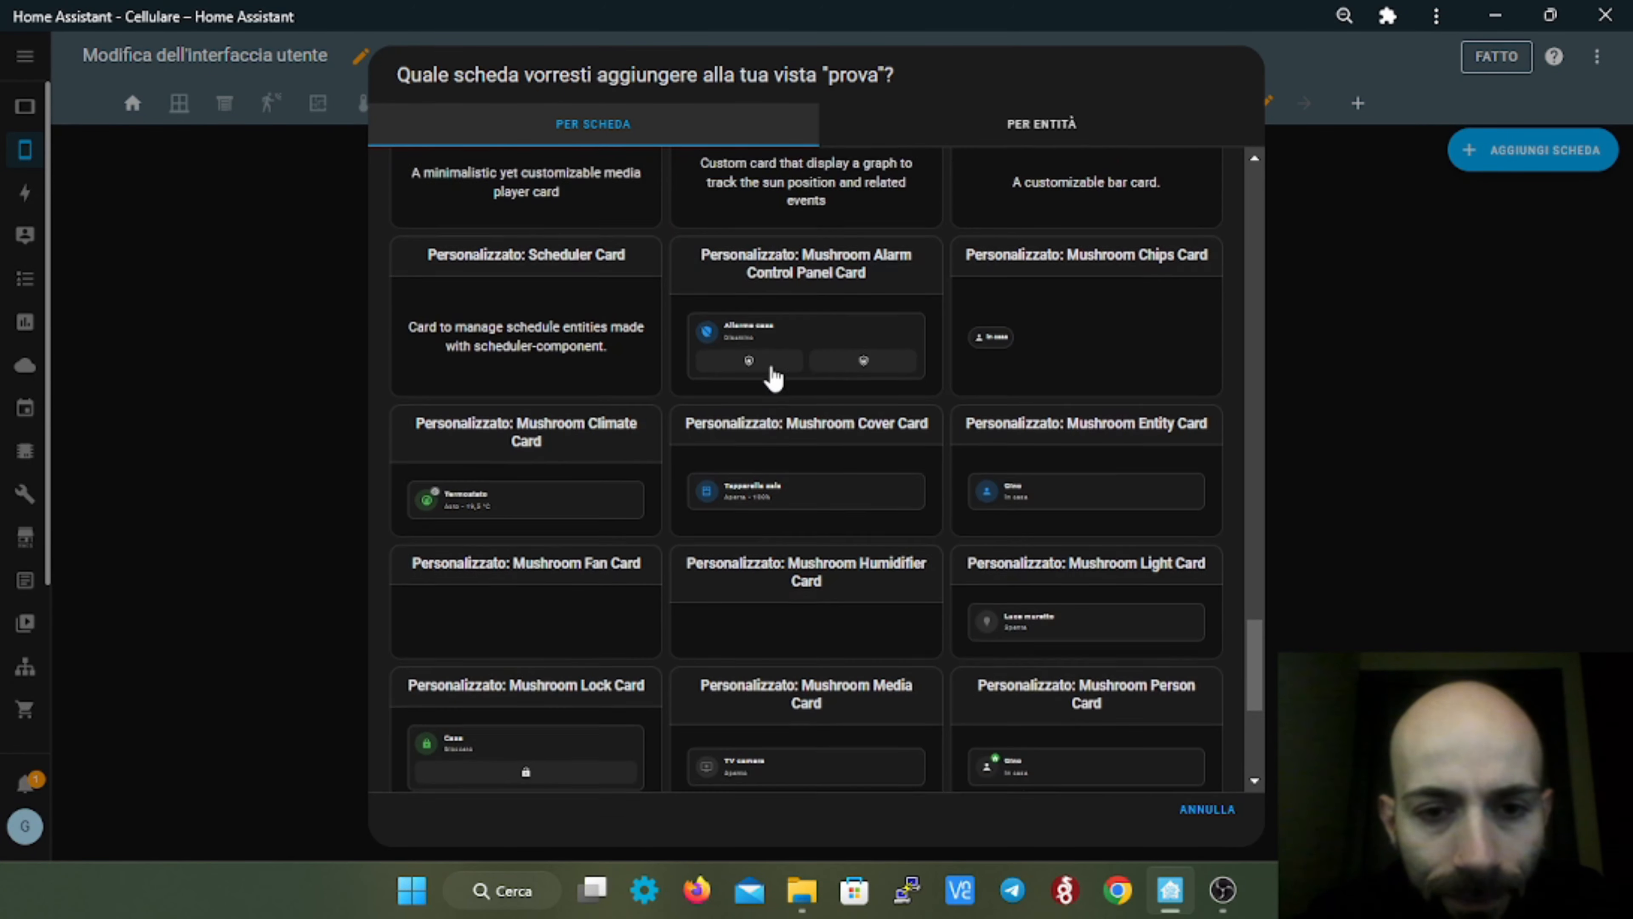
scroll(774, 373, up, 8)
scroll(773, 399, down, 5)
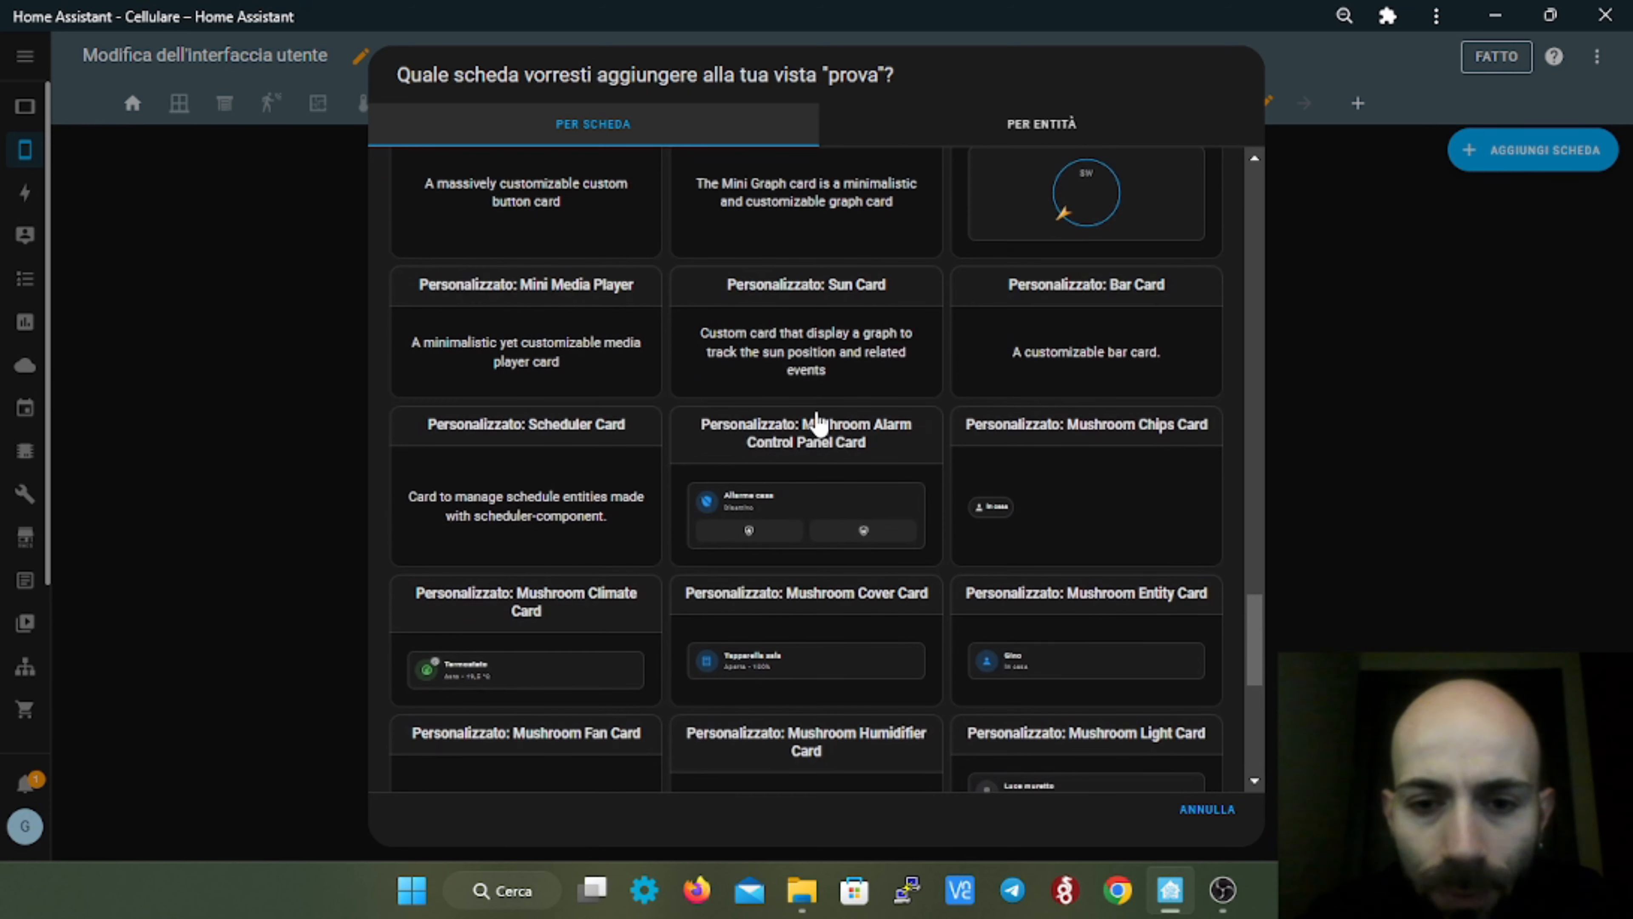
click(815, 444)
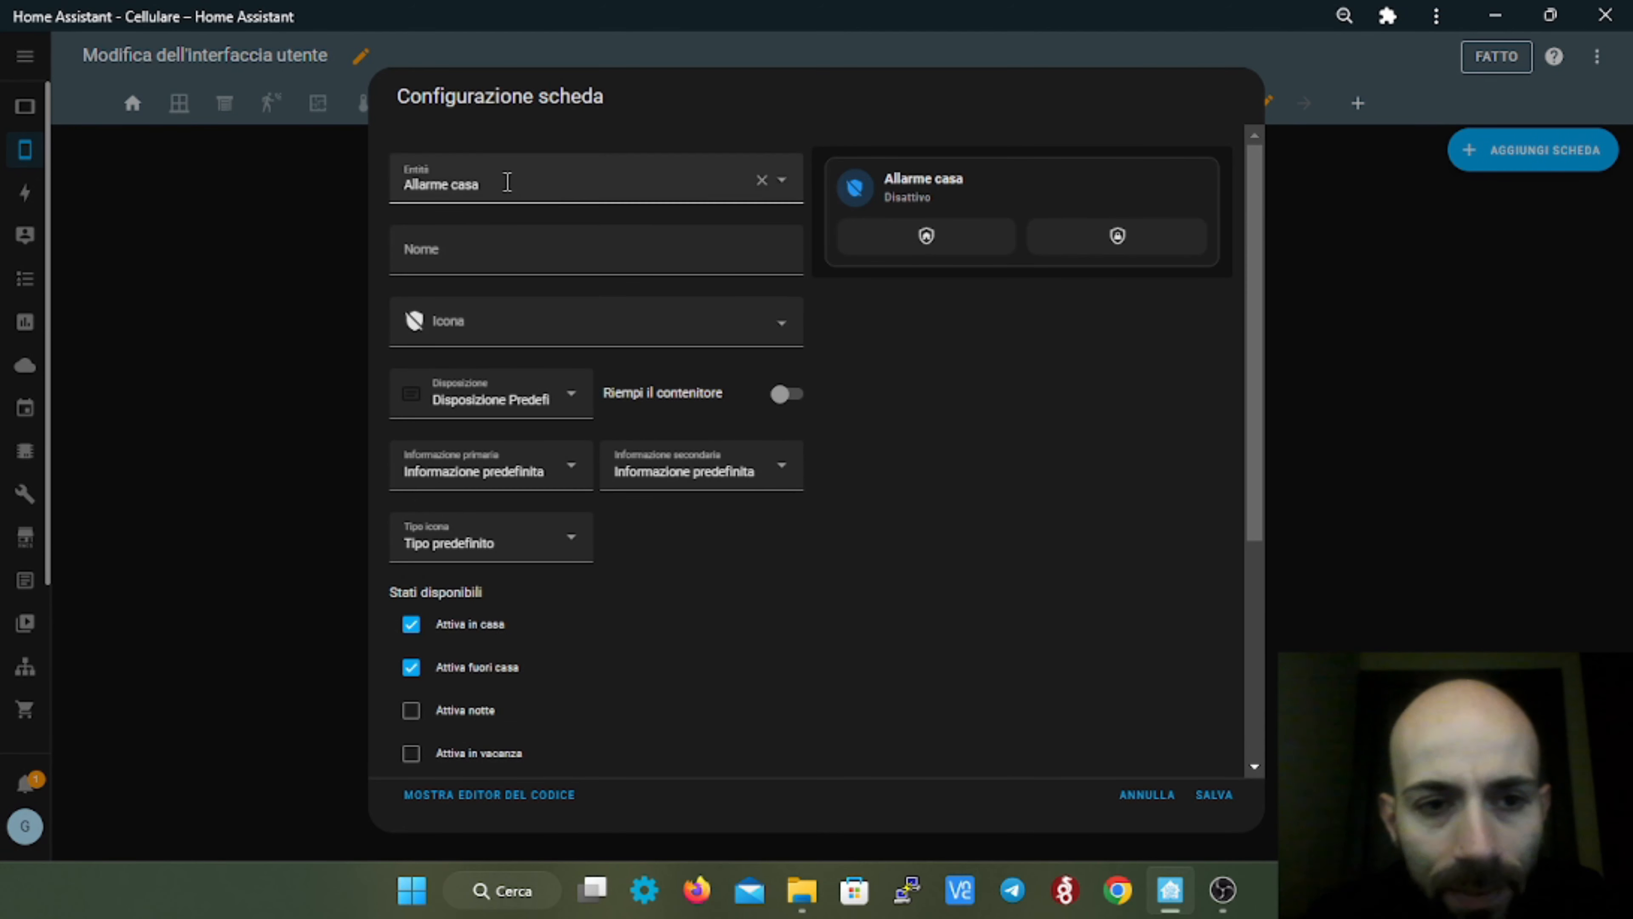
- Name the alarm card "Panello centrale"
click(454, 252)
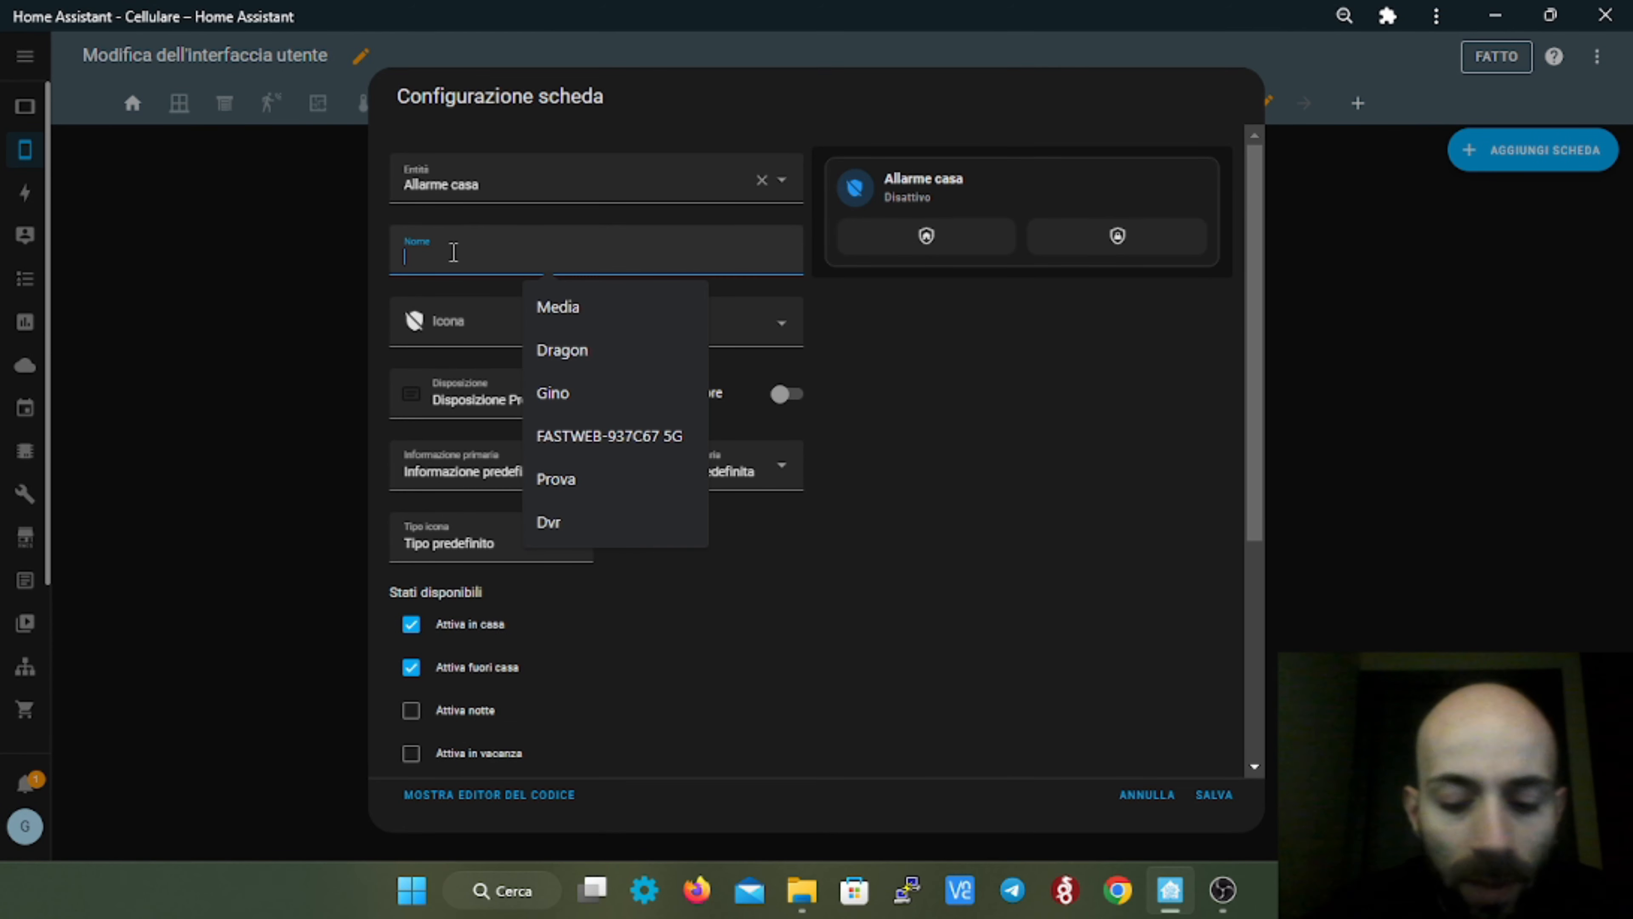
text(Panello)
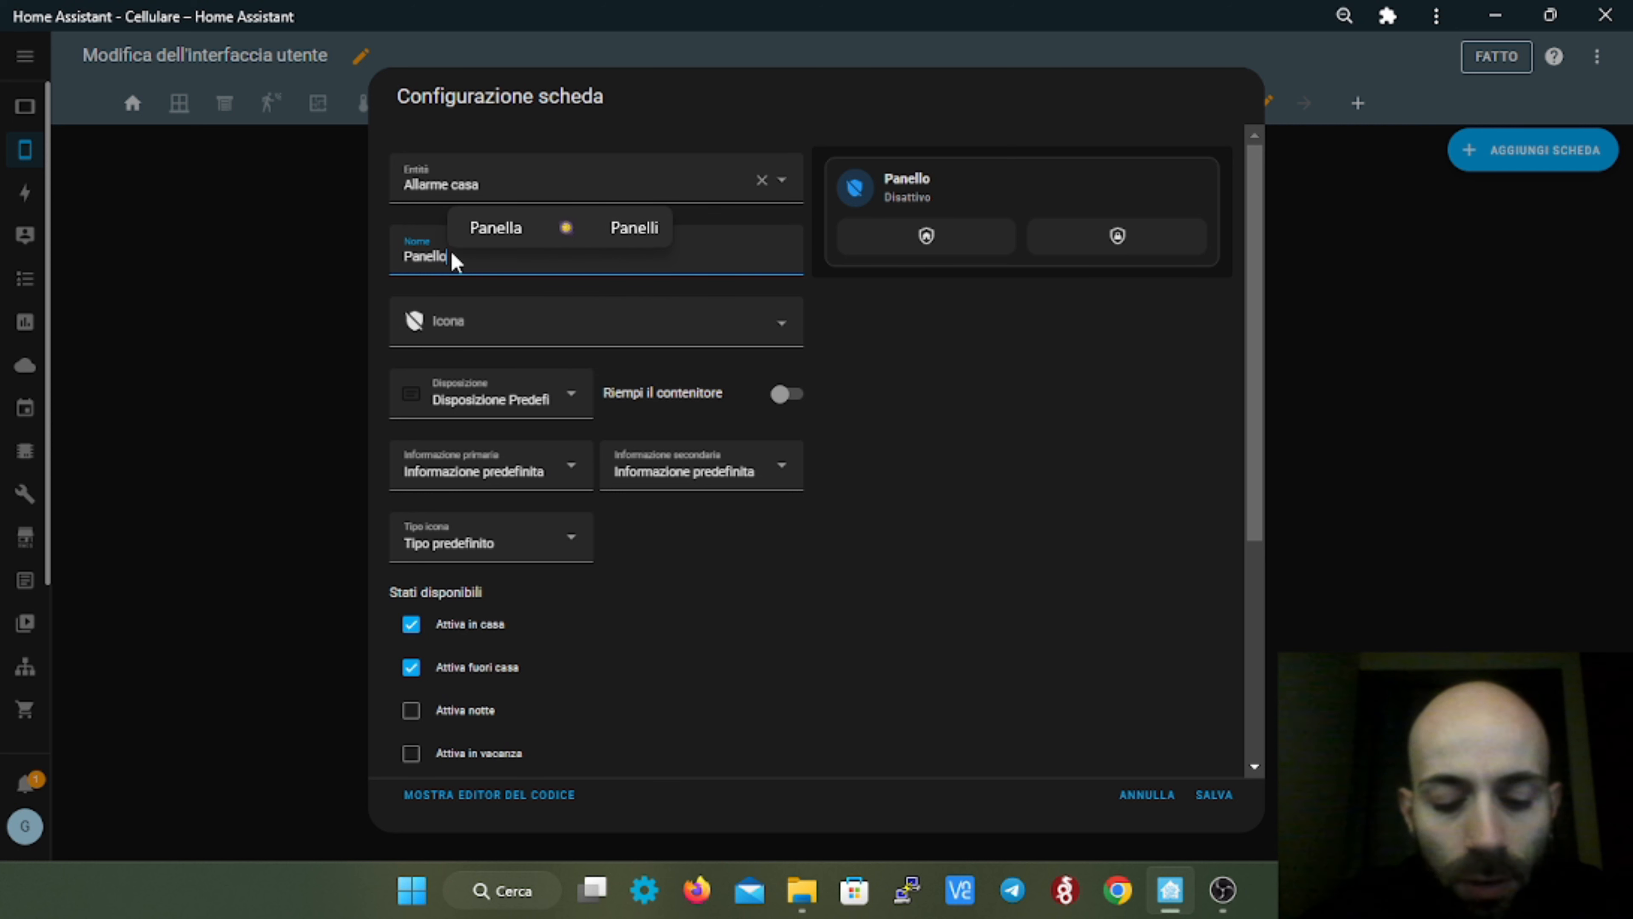
text( cen)
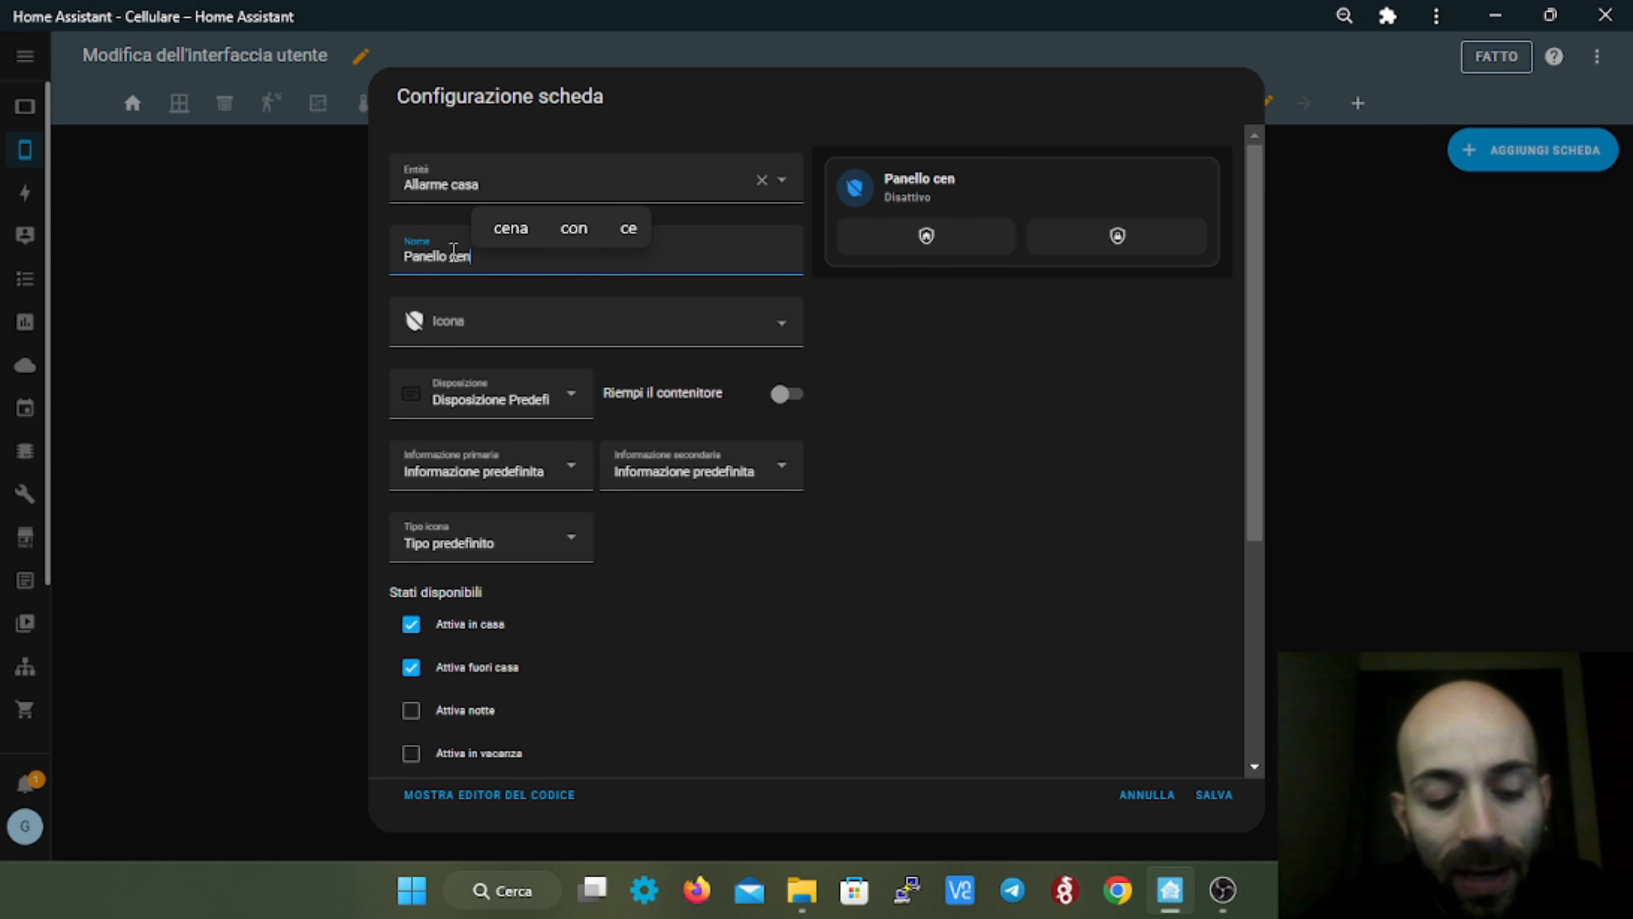
text(trale)
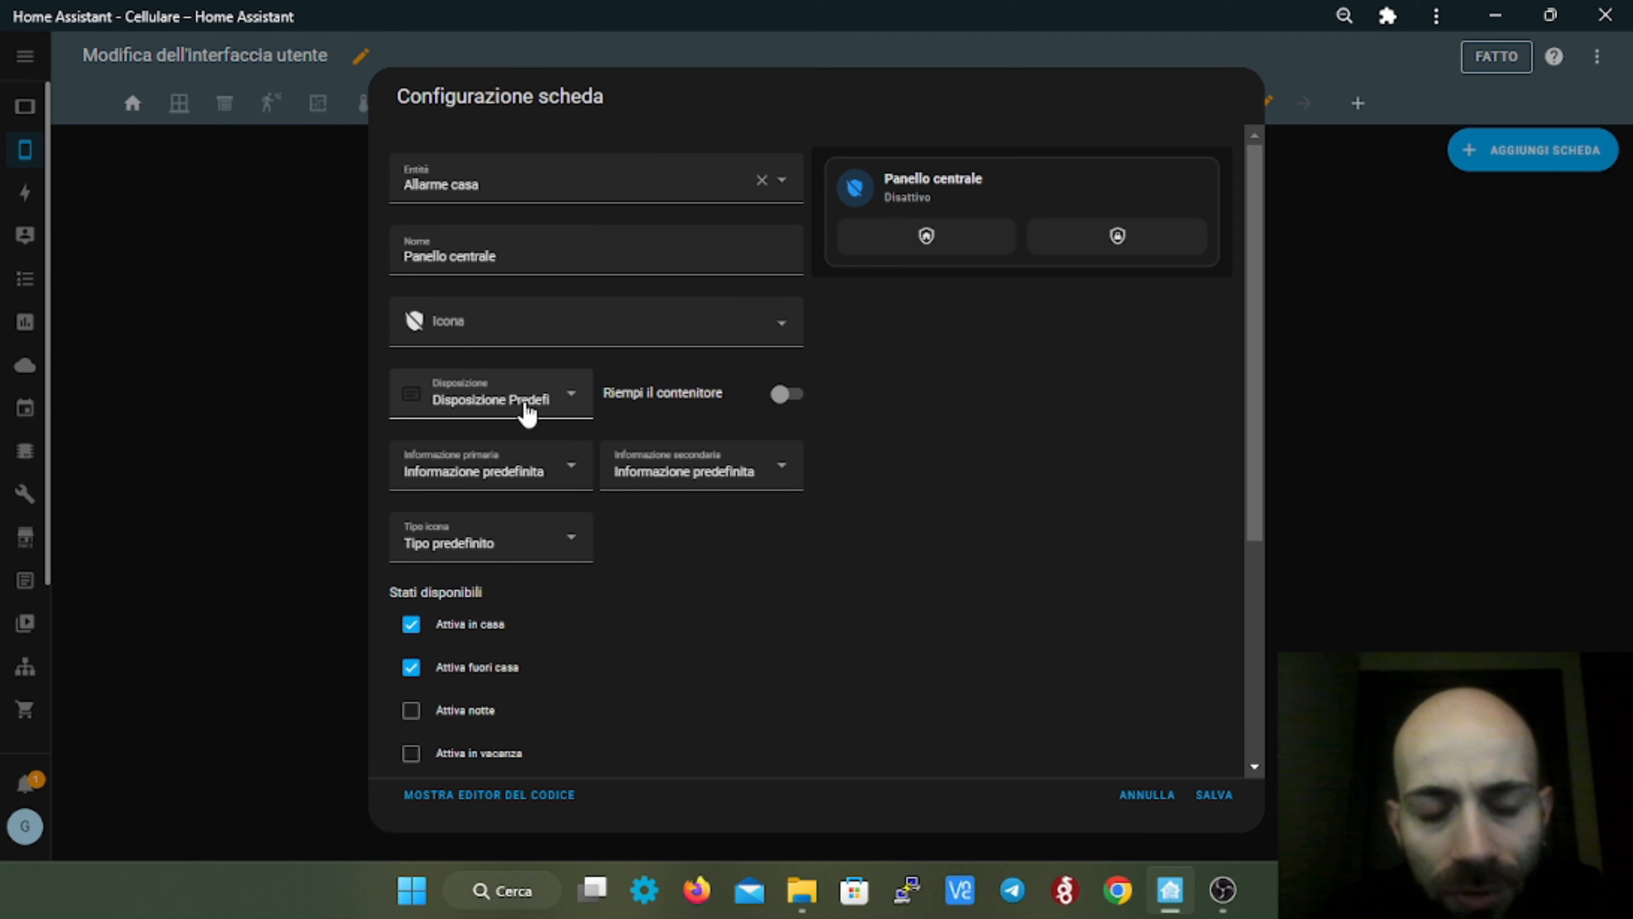
- Give the alarm card the vertical layout (Disposizione Verticale) and make it fill its container
click(527, 414)
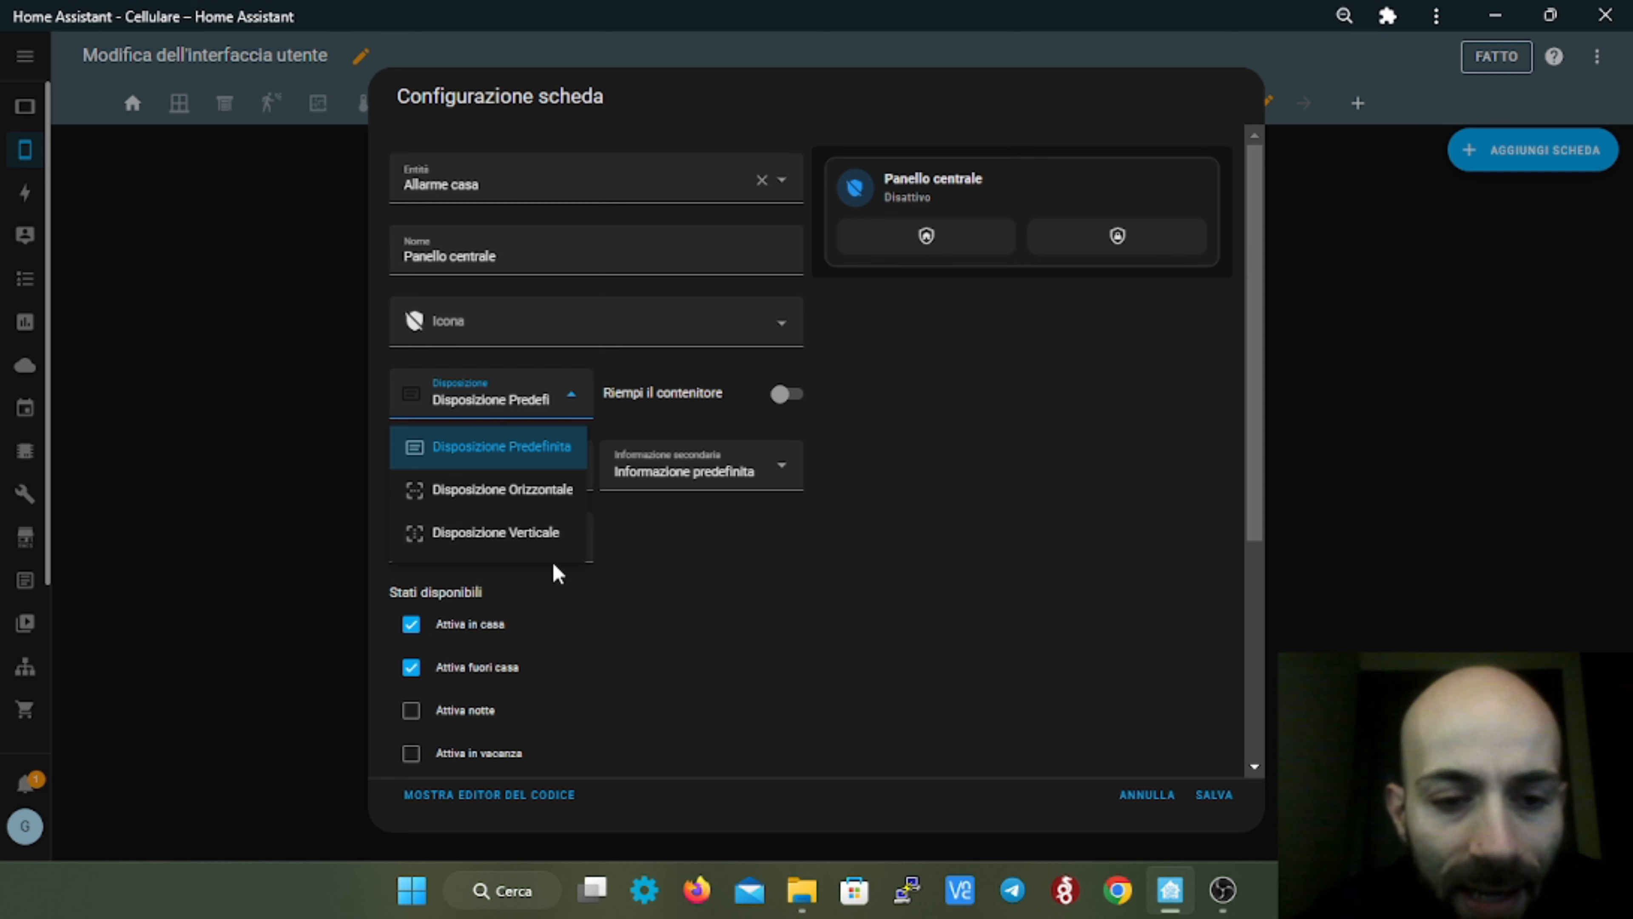
click(534, 534)
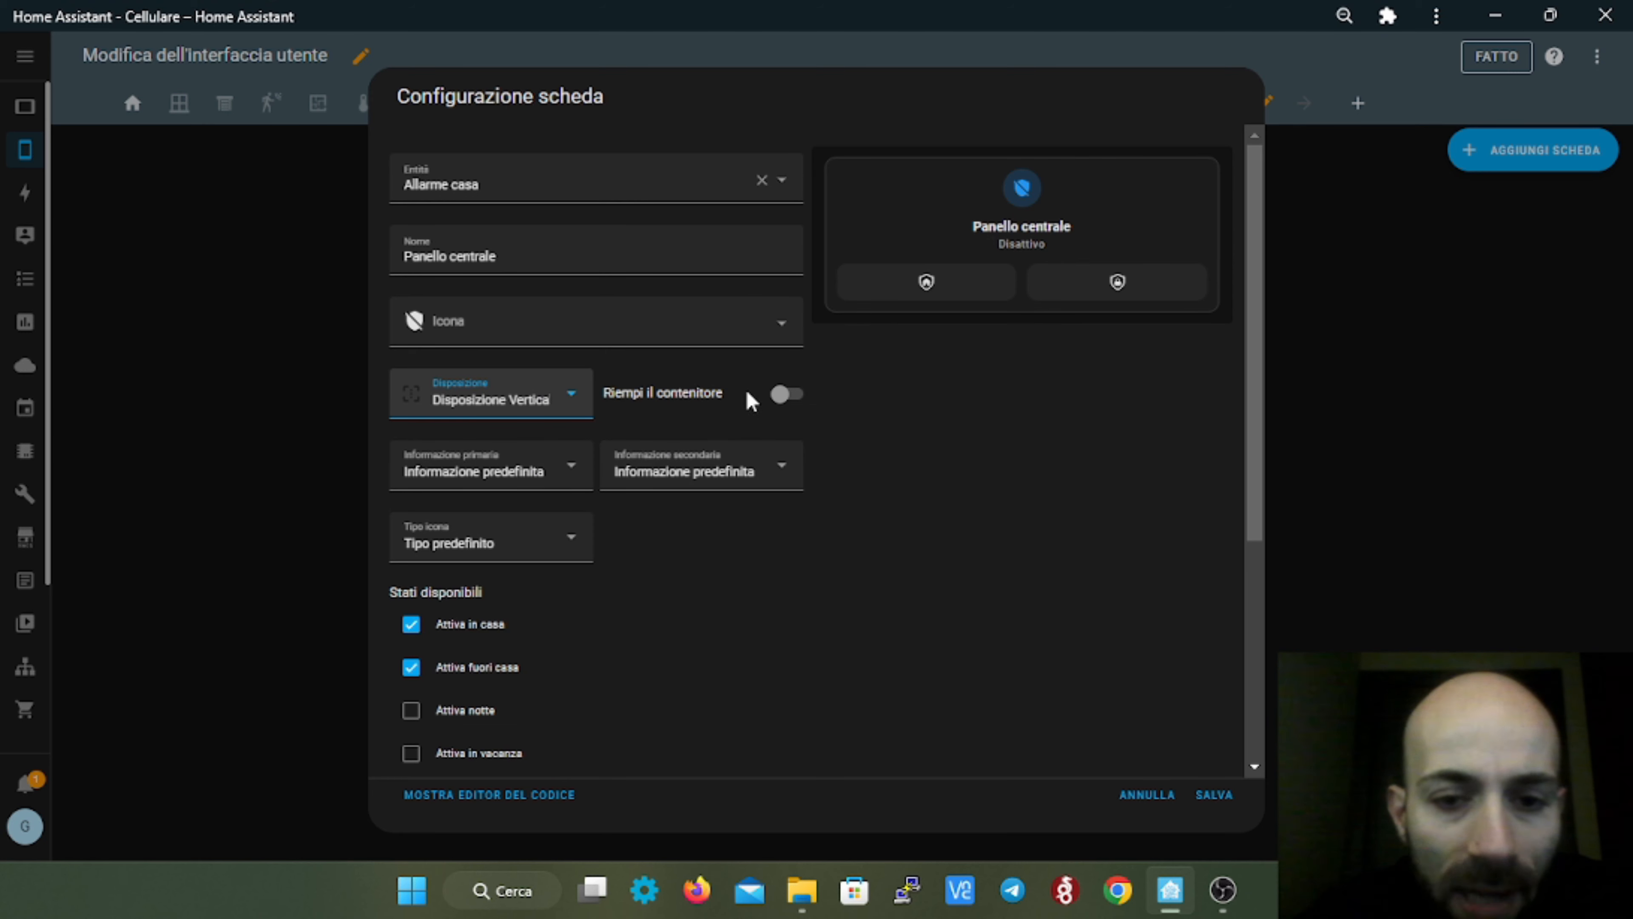
click(804, 399)
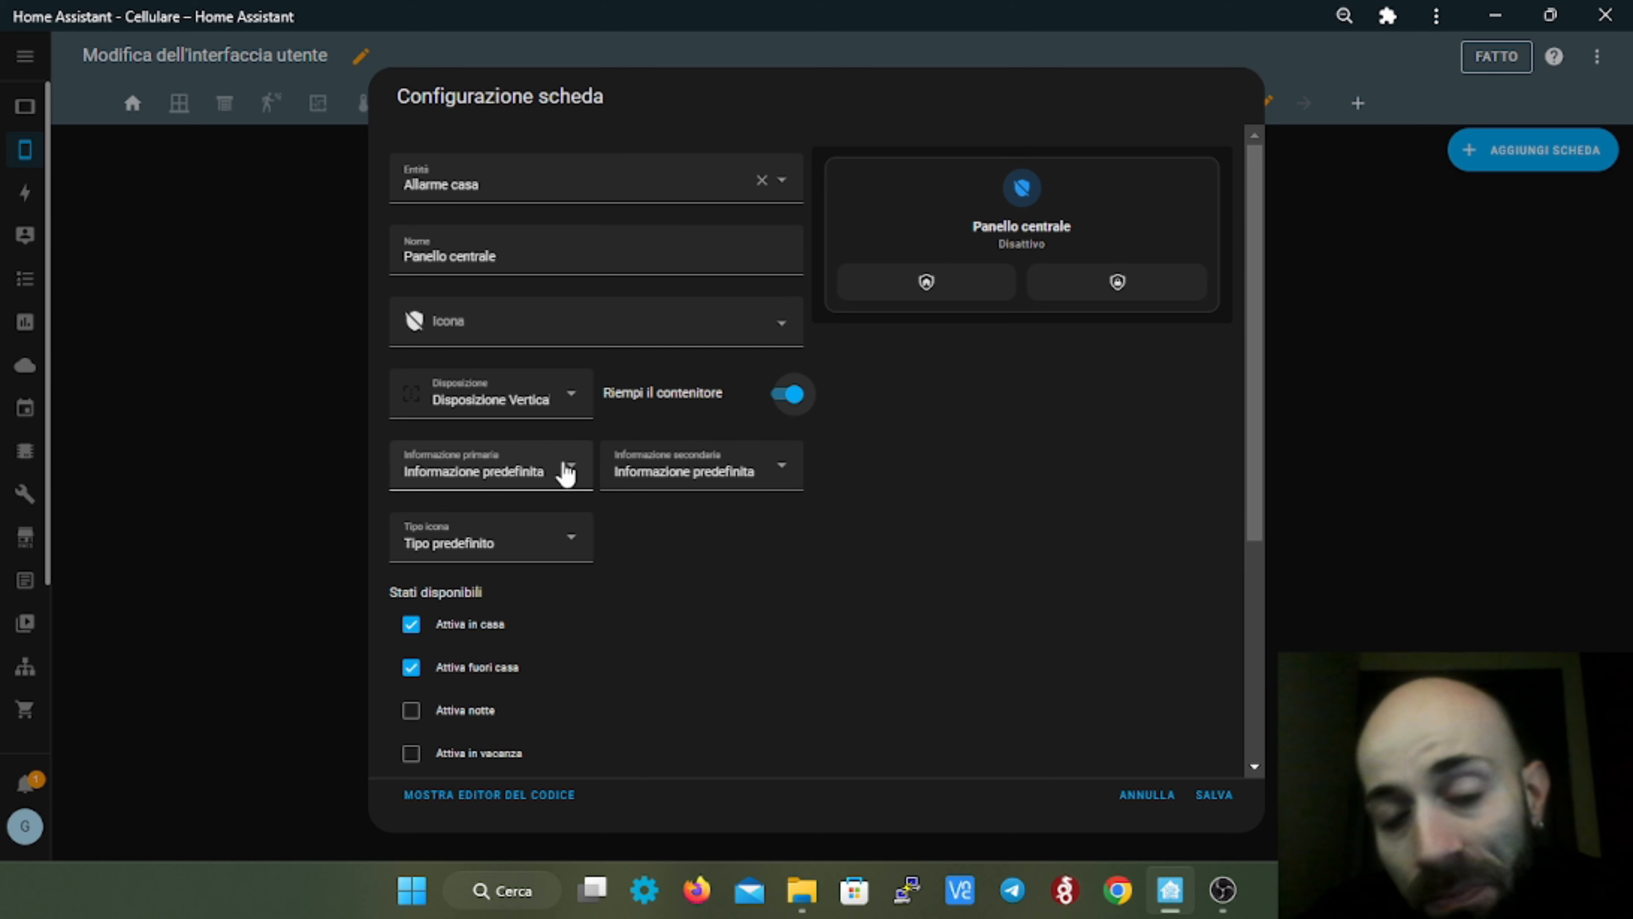
- Enable the Attiva notte and Attiva in vacanza states for the alarm card and check them in the preview
scroll(461, 646, down, 3)
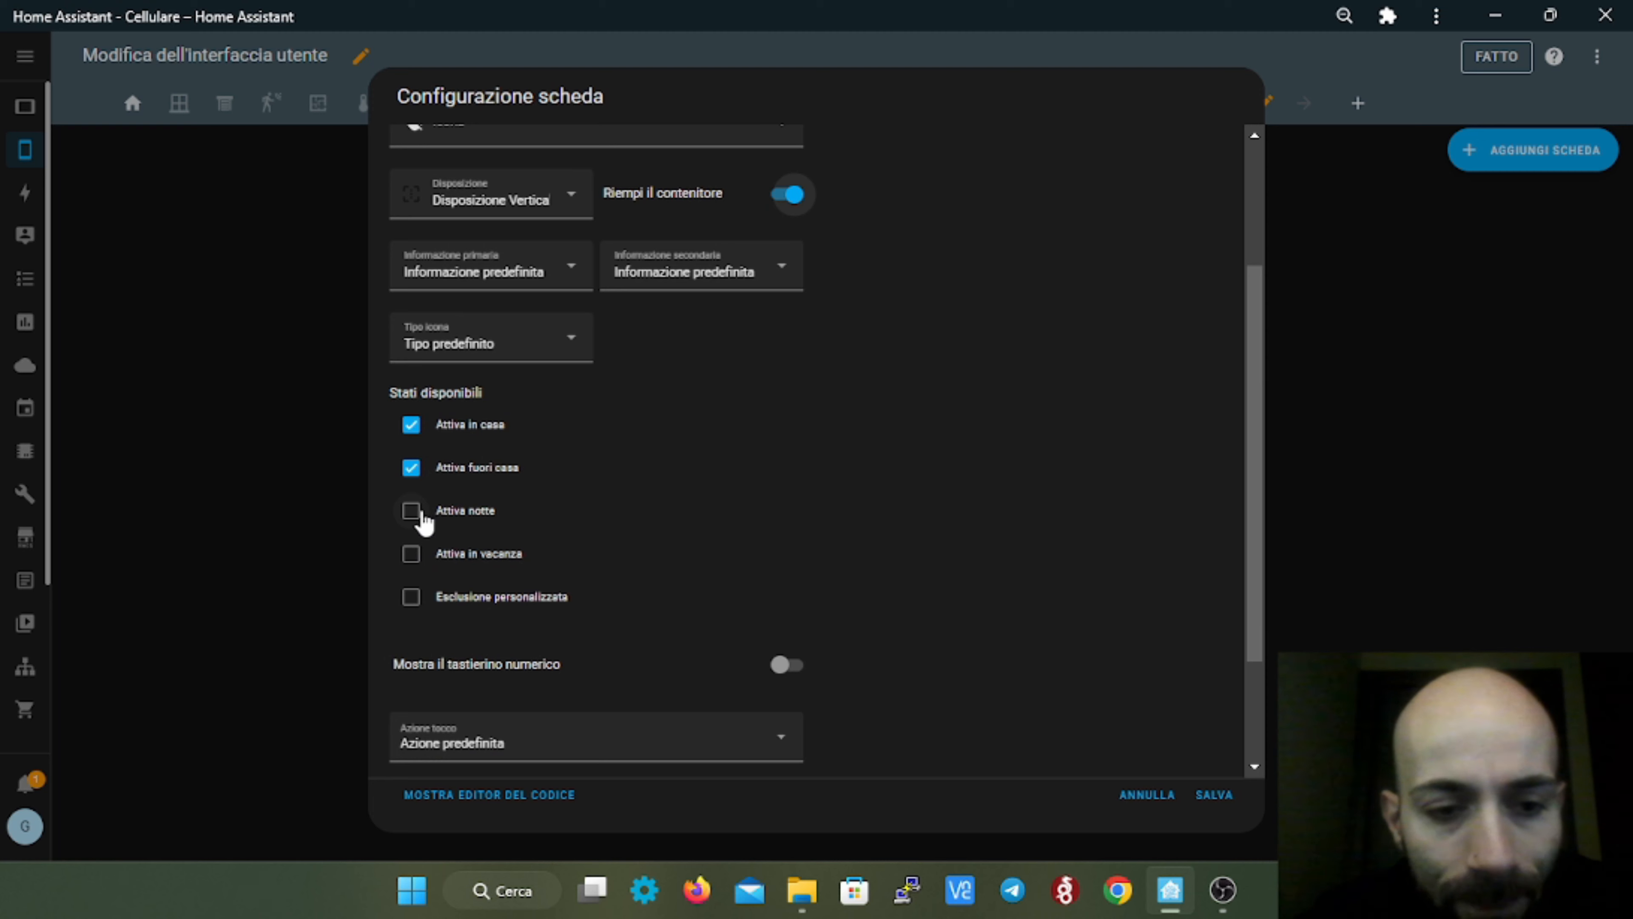
click(419, 514)
click(414, 556)
scroll(534, 563, up, 1)
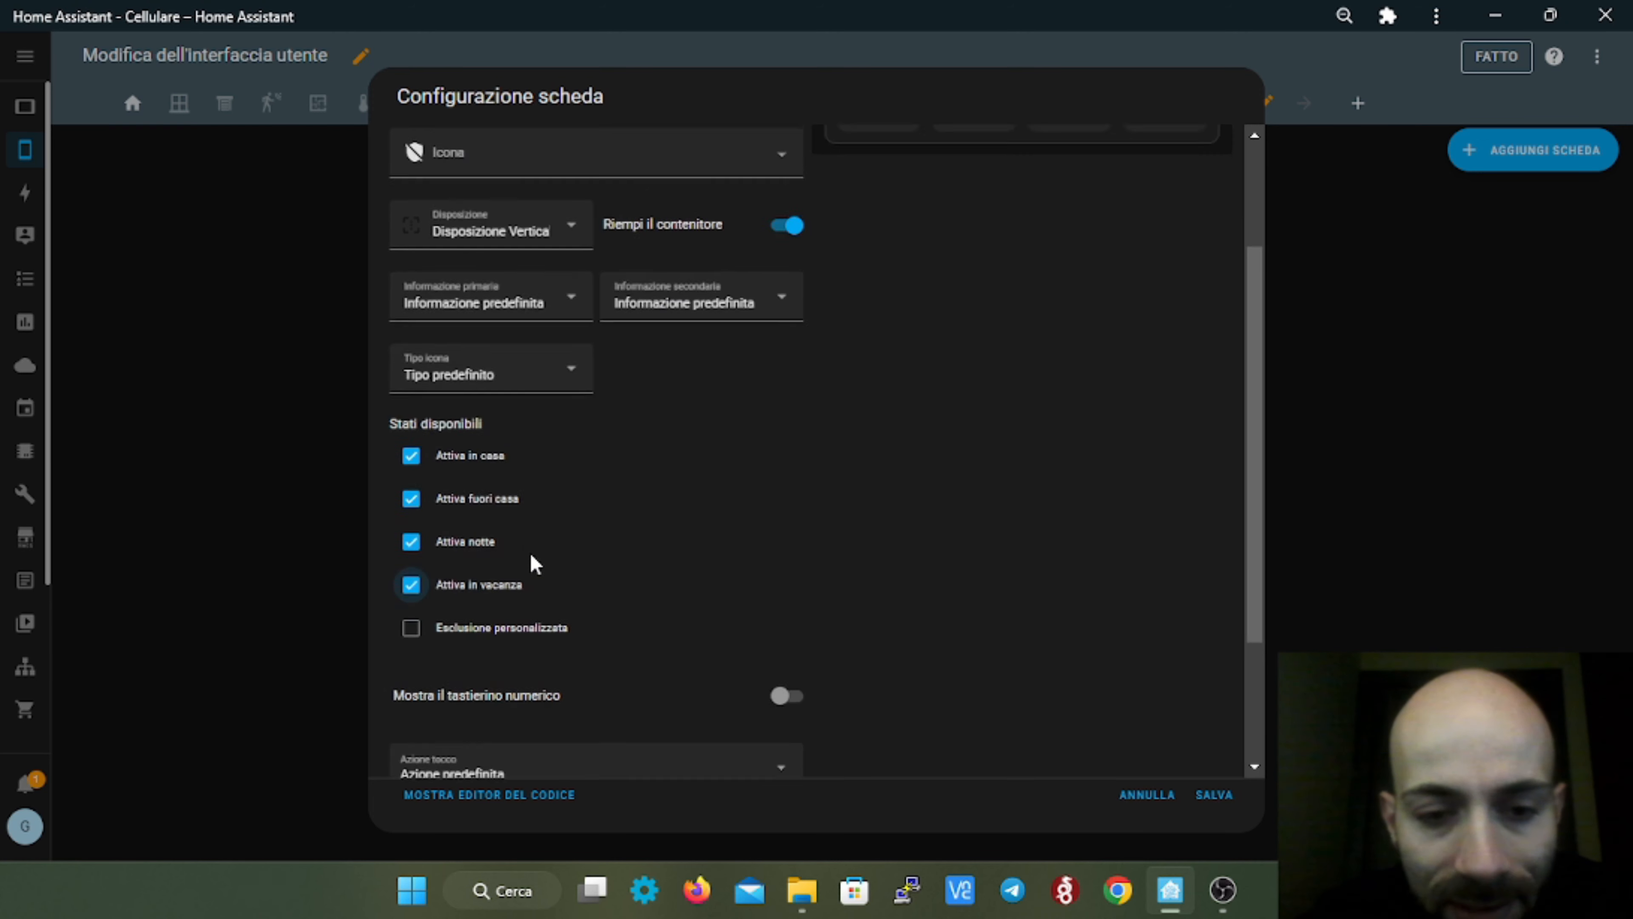
scroll(533, 563, up, 3)
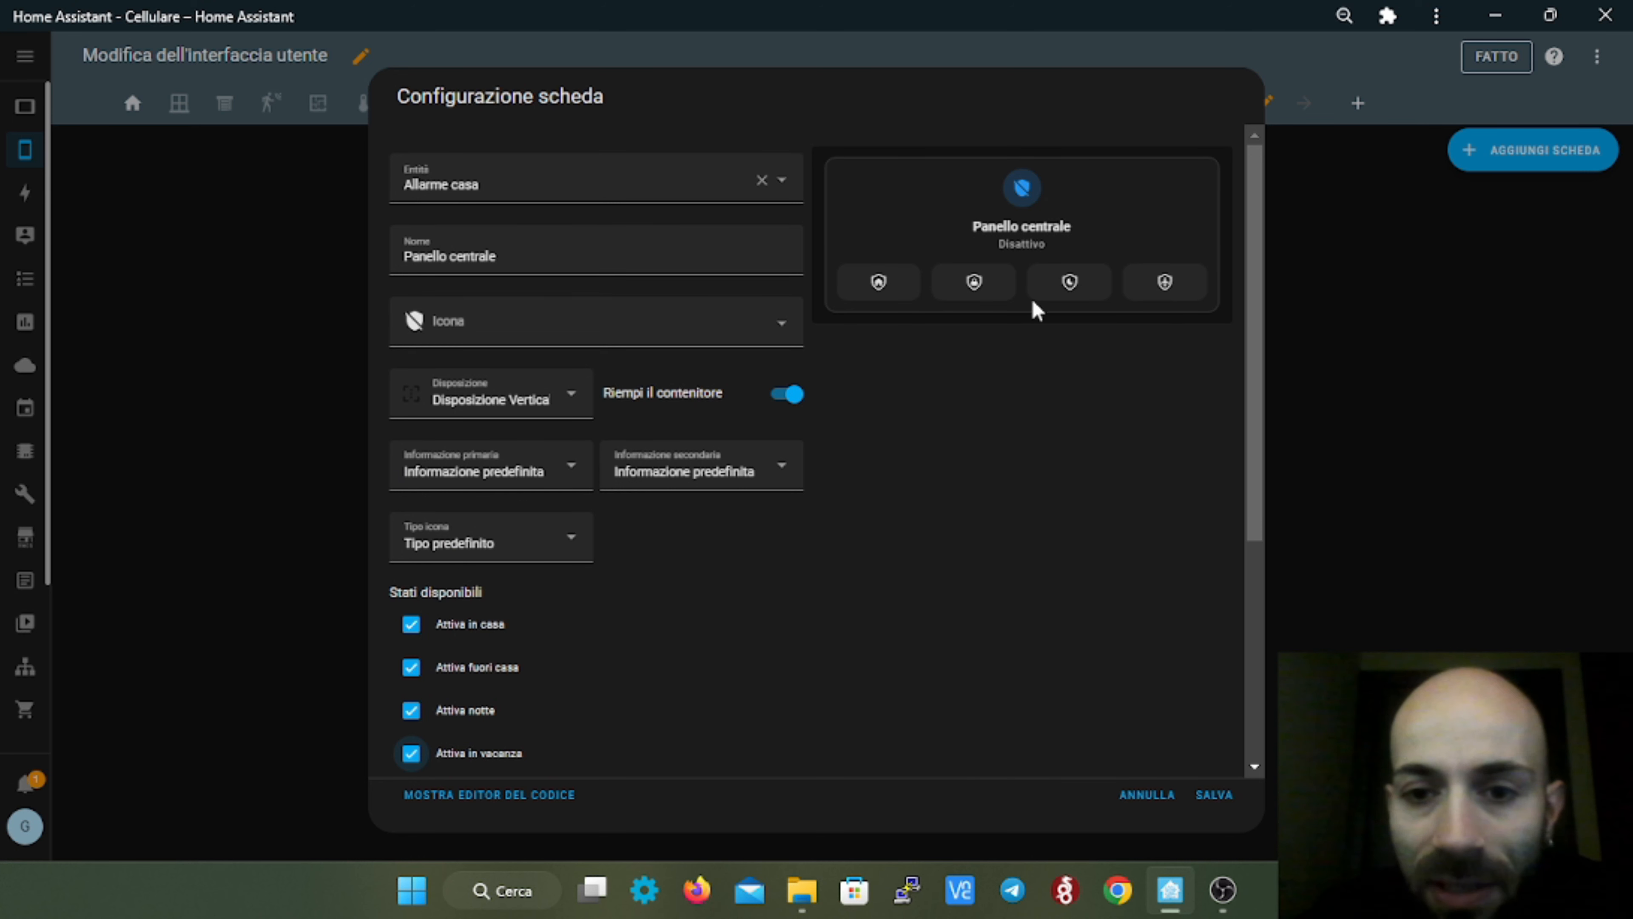
- Show the numeric keypad on the alarm card and check the preview
scroll(782, 602, down, 1)
scroll(782, 601, down, 3)
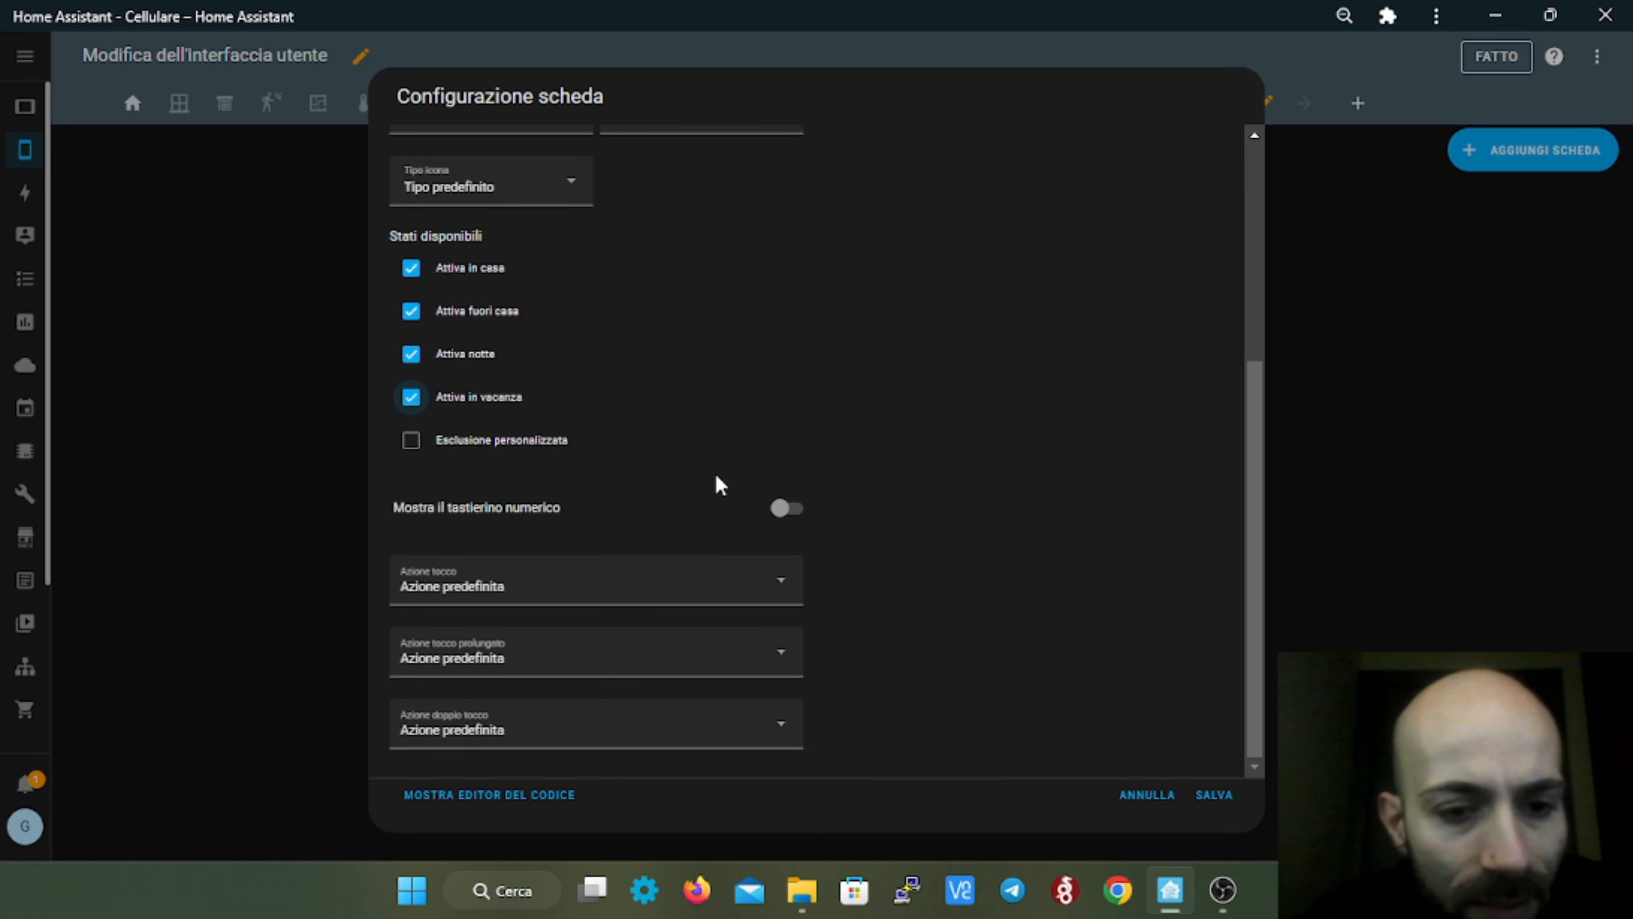
click(799, 521)
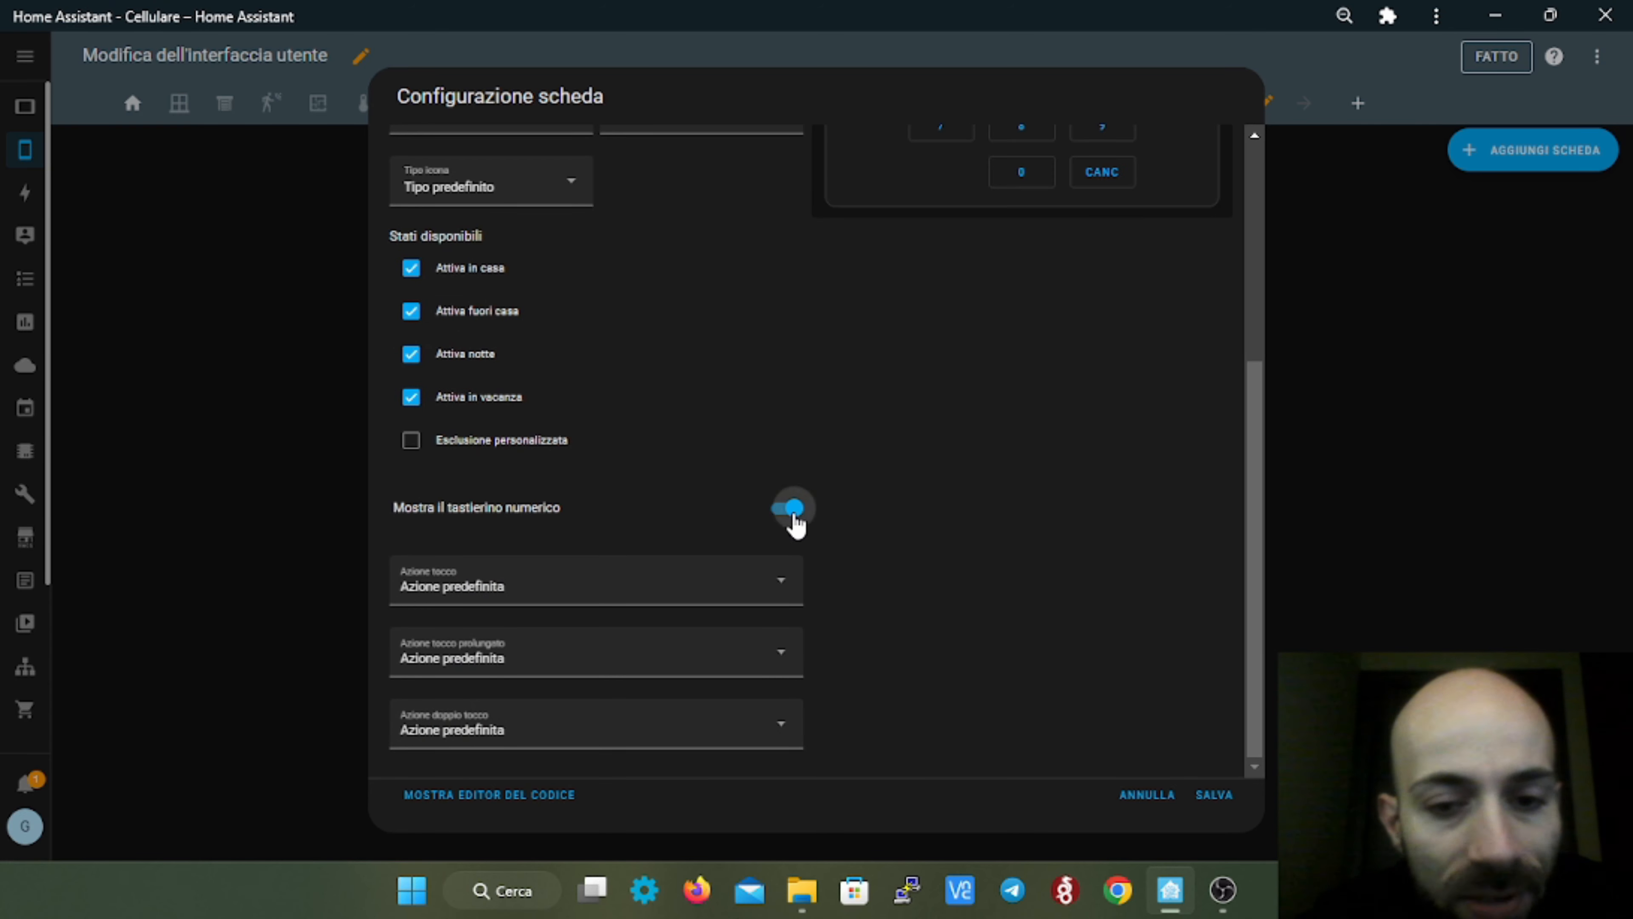
scroll(1010, 514, up, 4)
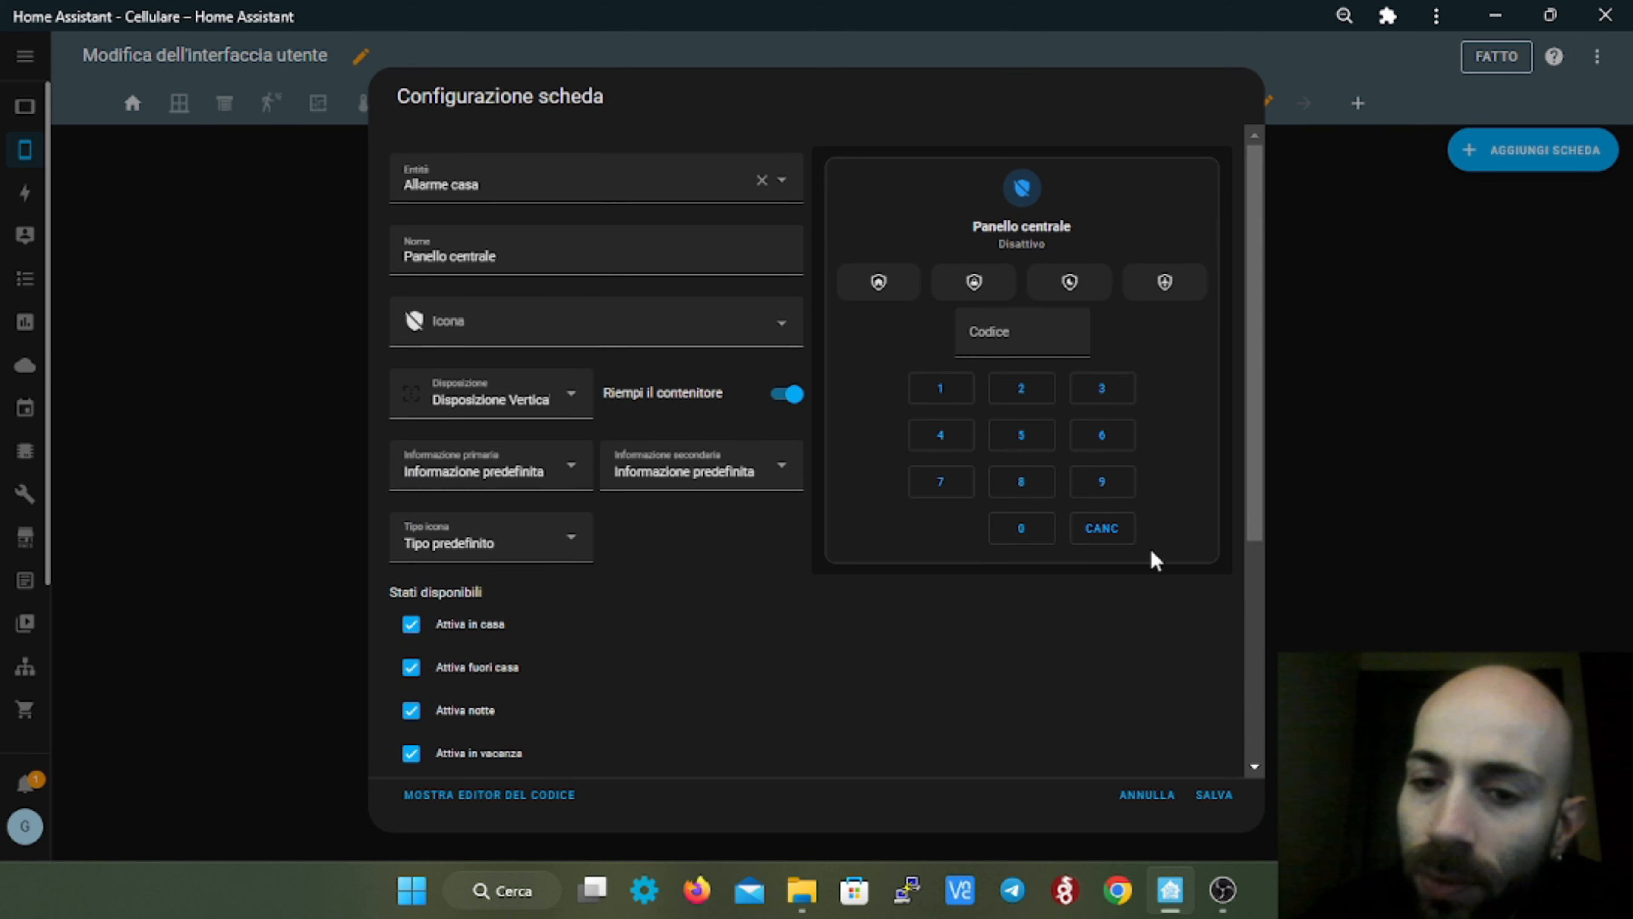
scroll(1008, 637, down, 3)
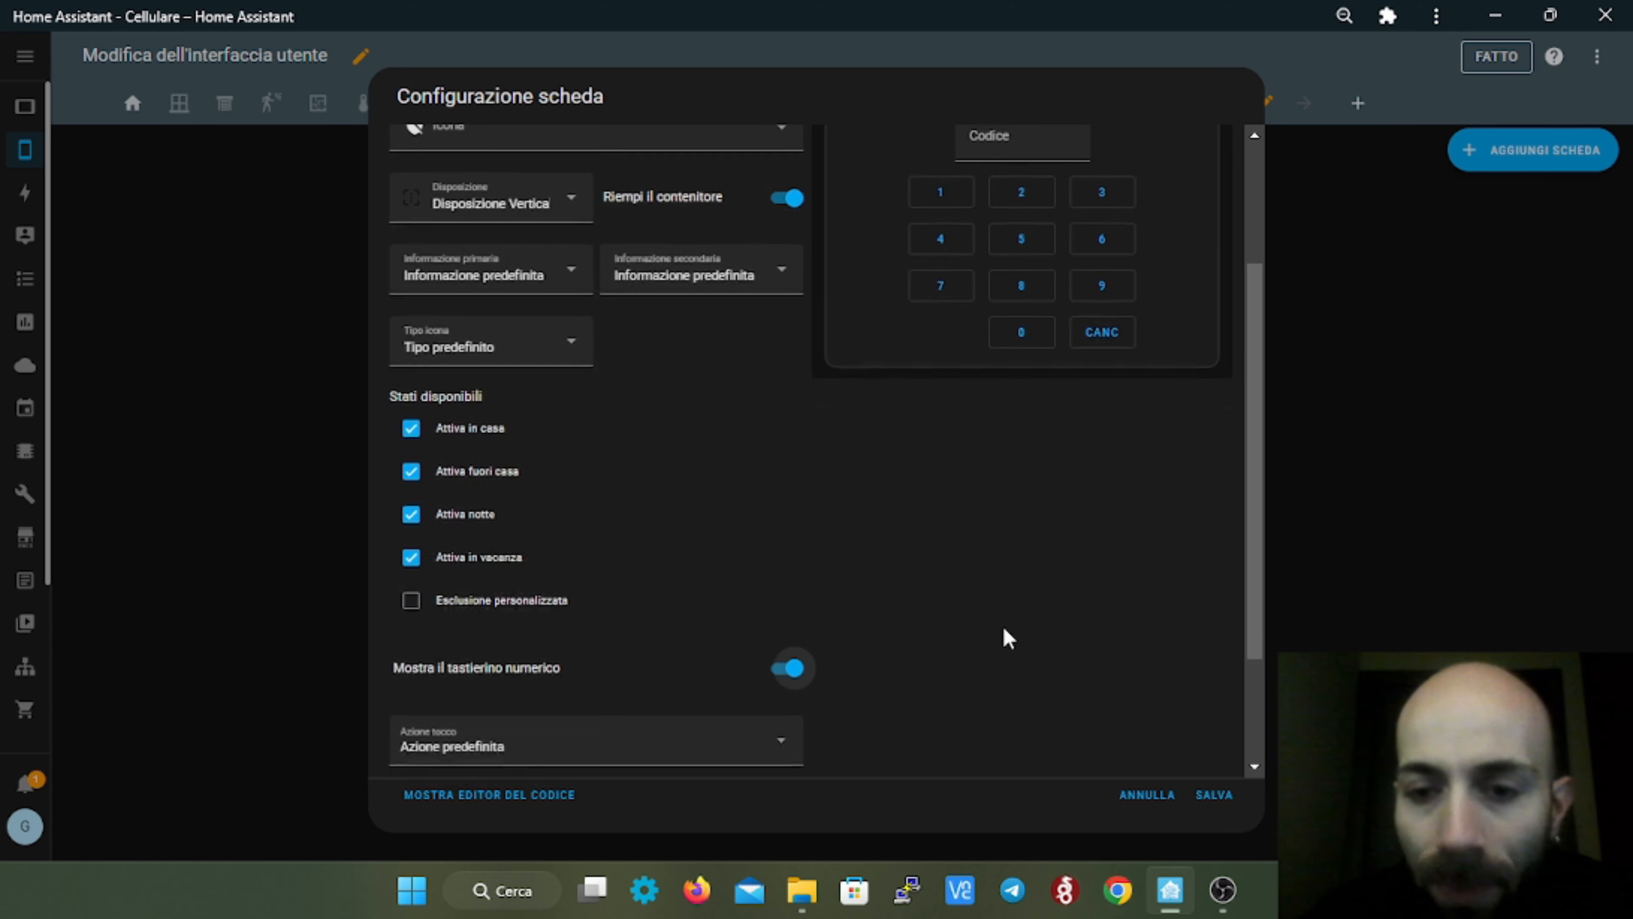
- Save the alarm card's configuration with the remaining tap actions left at their defaults
scroll(1155, 715, down, 3)
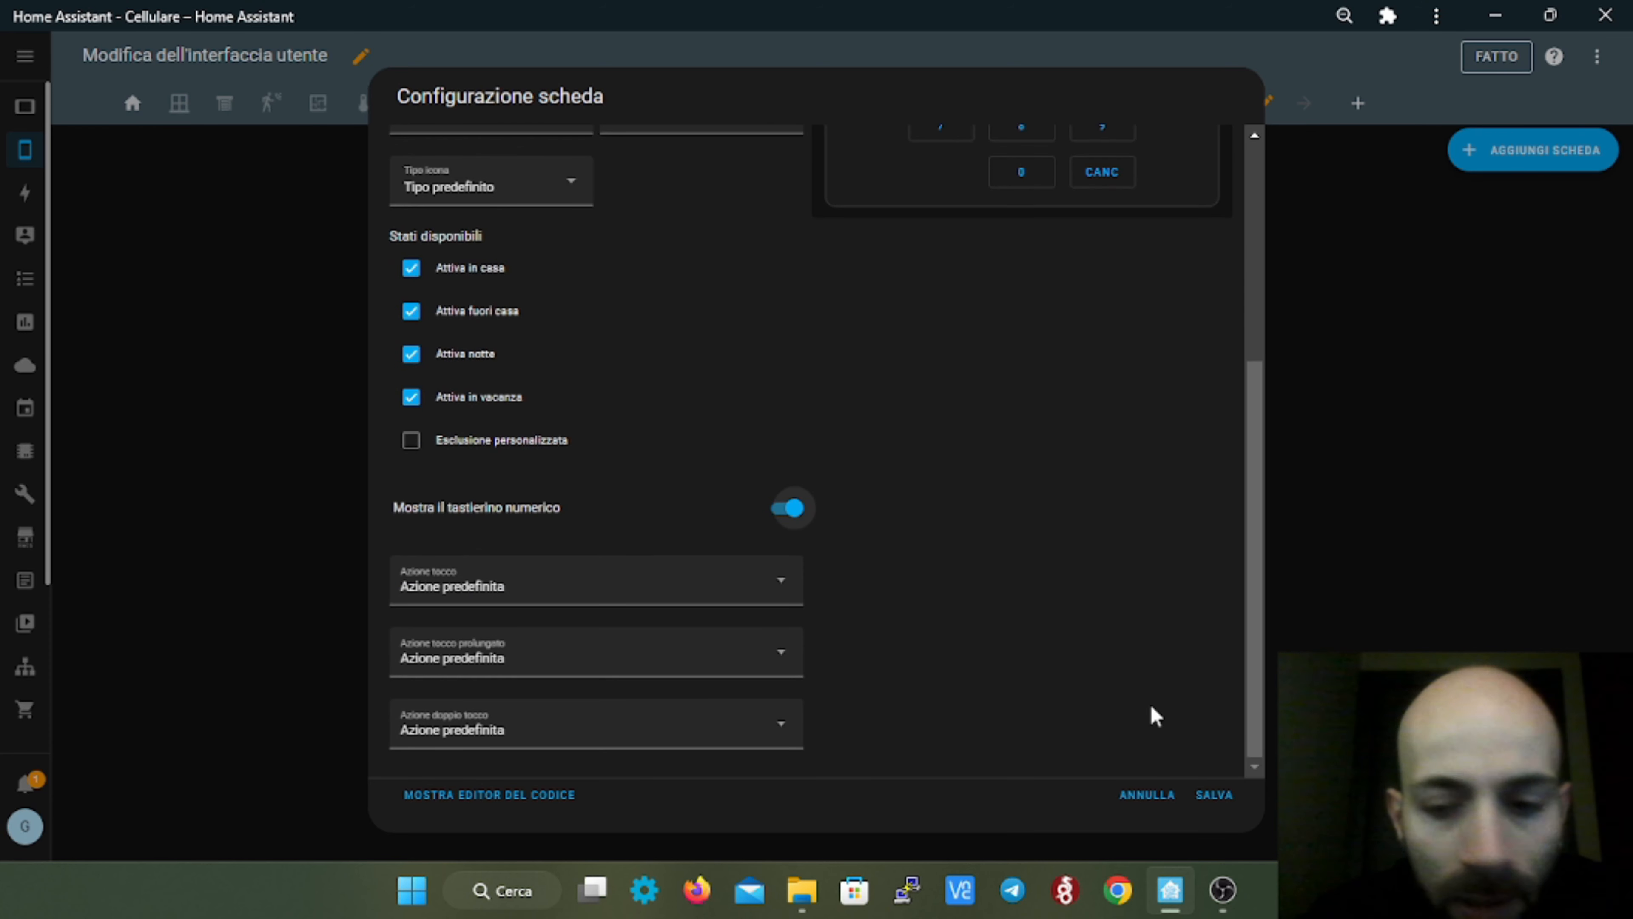
click(1228, 797)
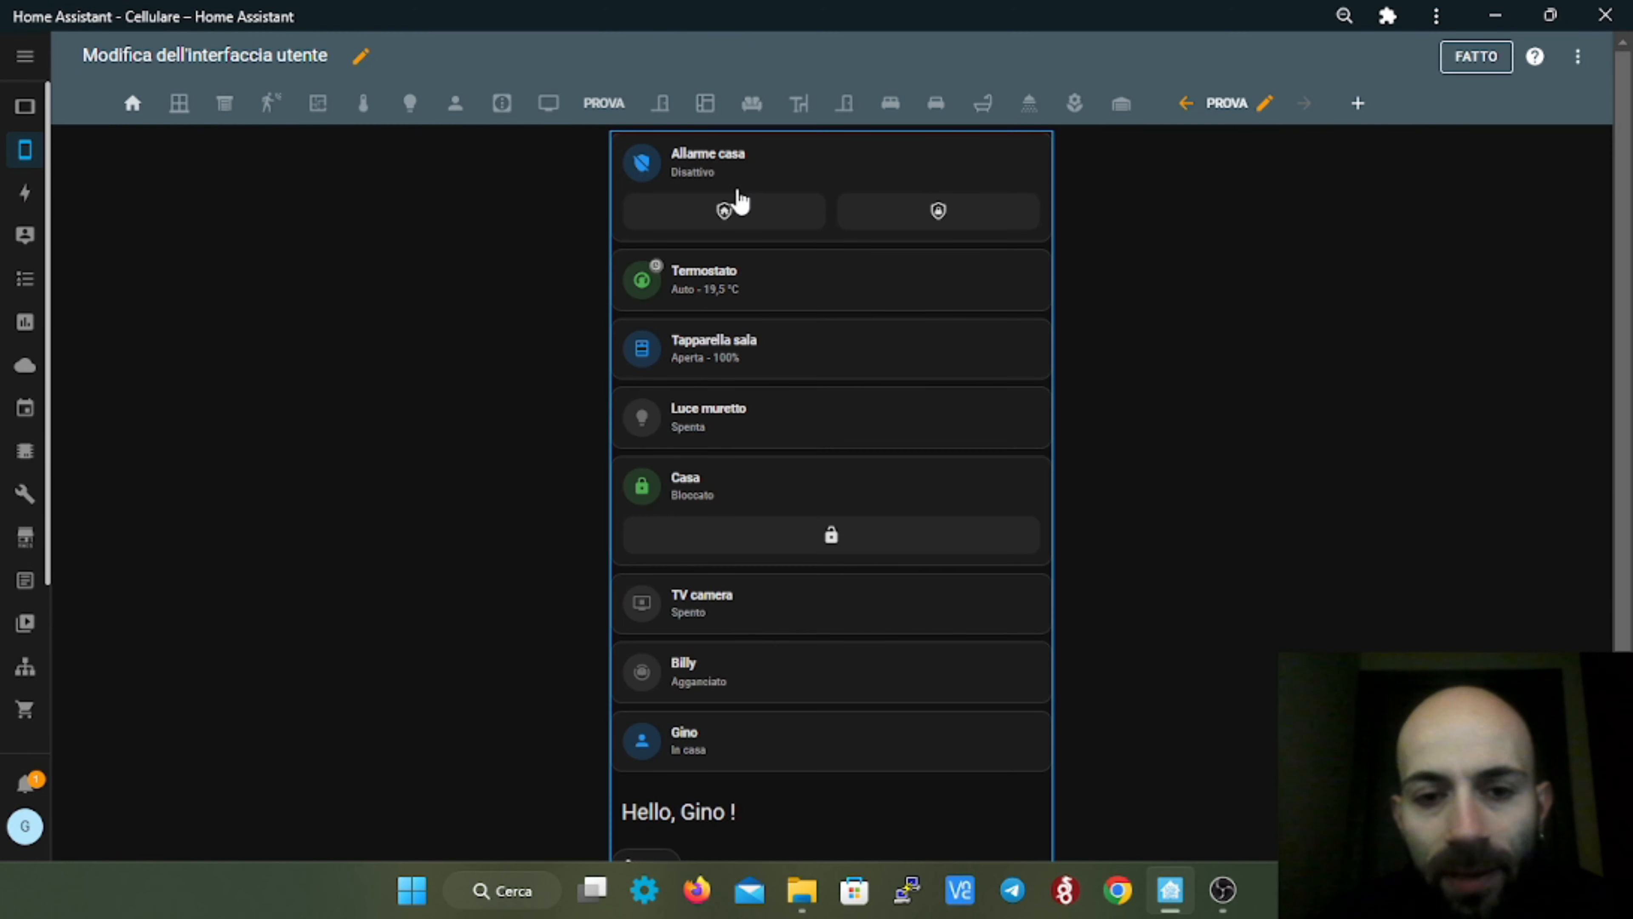
- Open the PROVA view's vertical stack card for editing and review the settings of its first card, Allarme casa
scroll(809, 645, down, 1)
scroll(803, 643, down, 3)
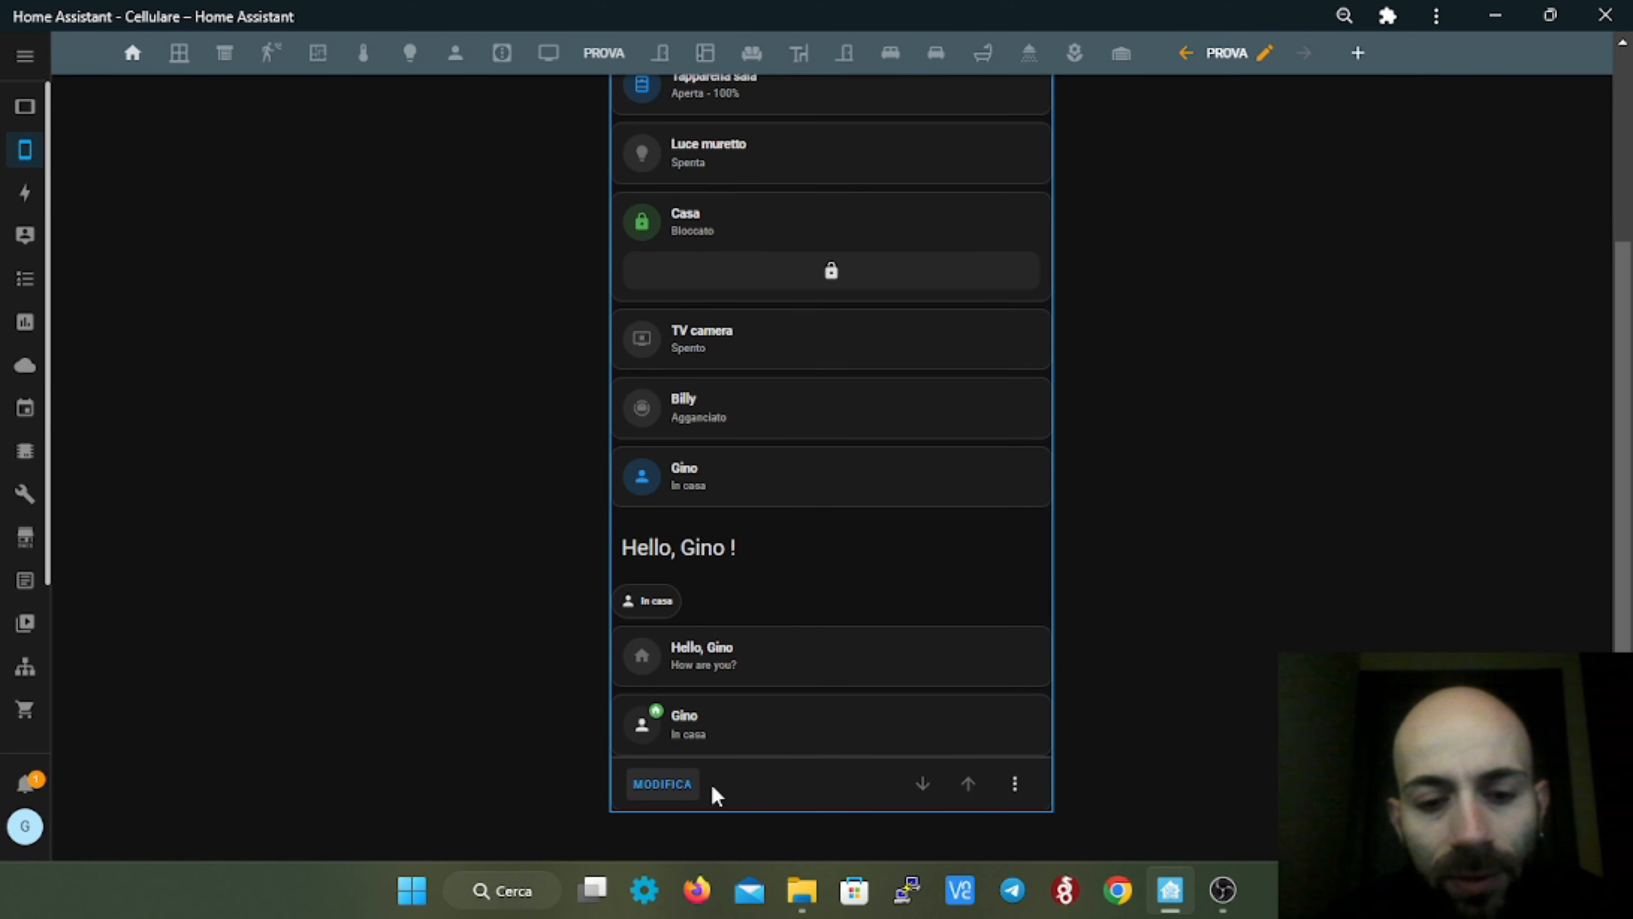
scroll(746, 750, up, 5)
scroll(704, 450, down, 5)
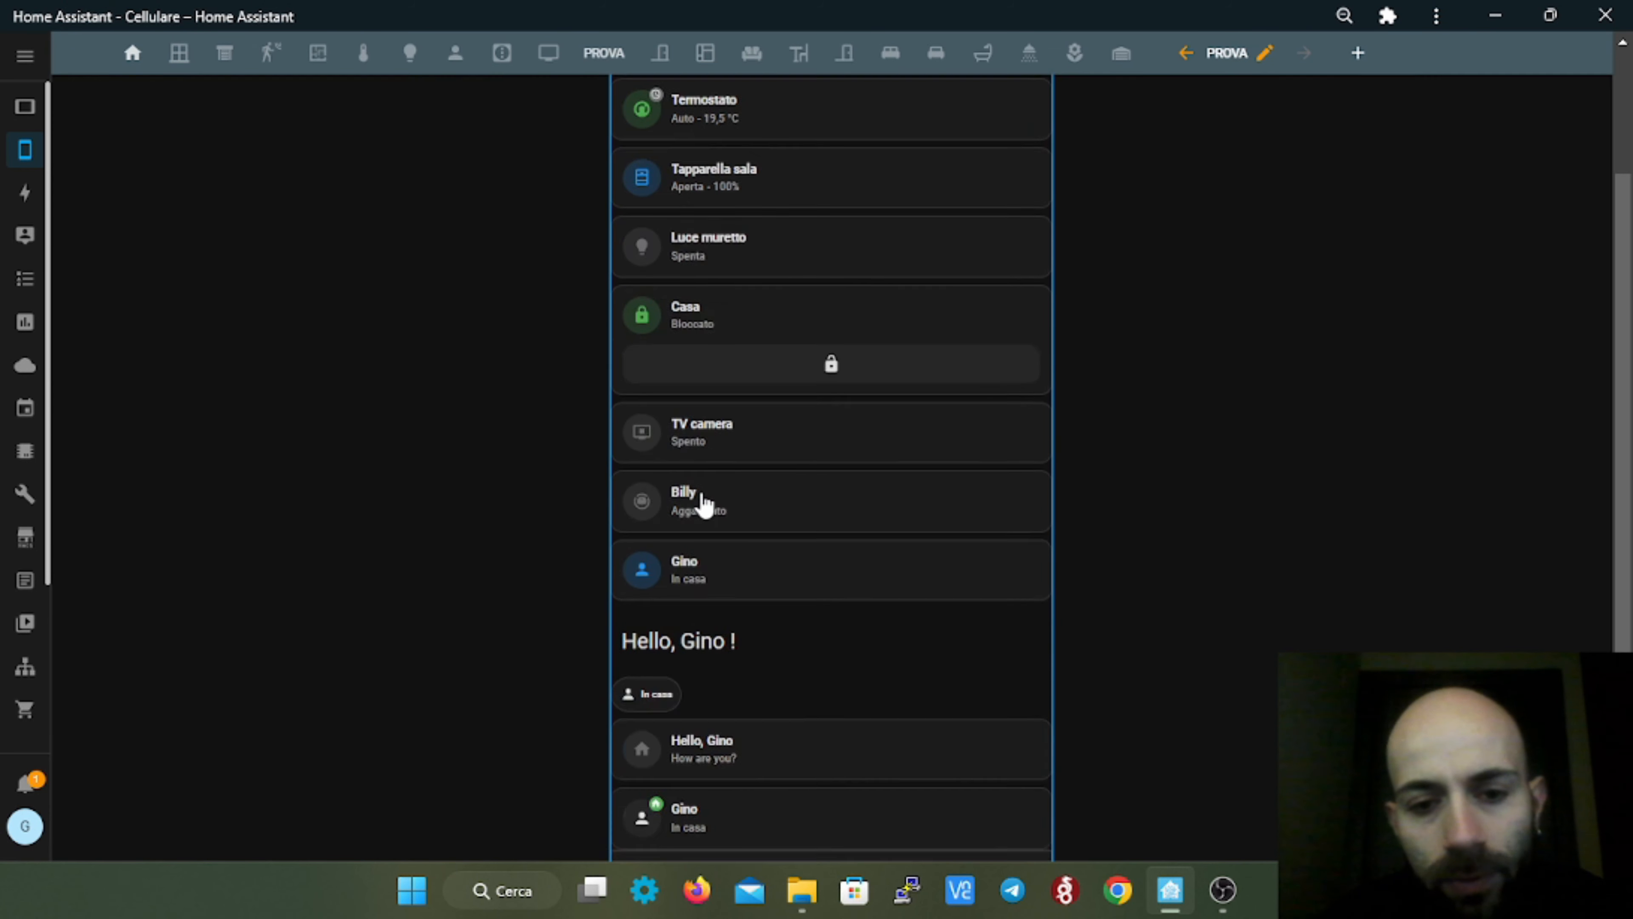
click(684, 793)
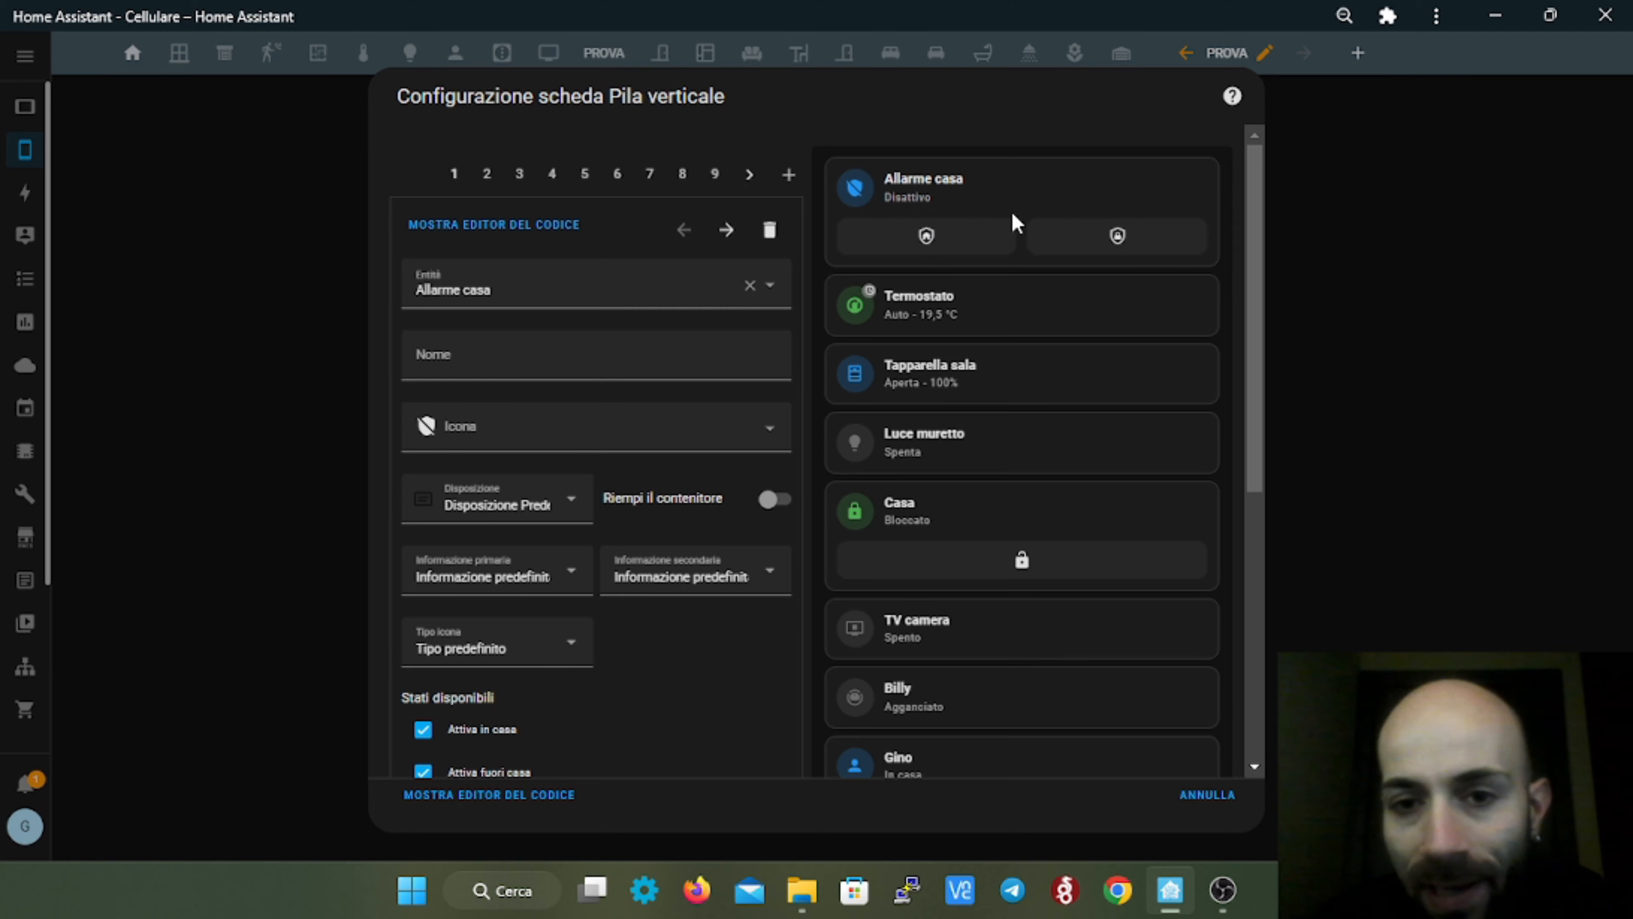
scroll(676, 554, down, 6)
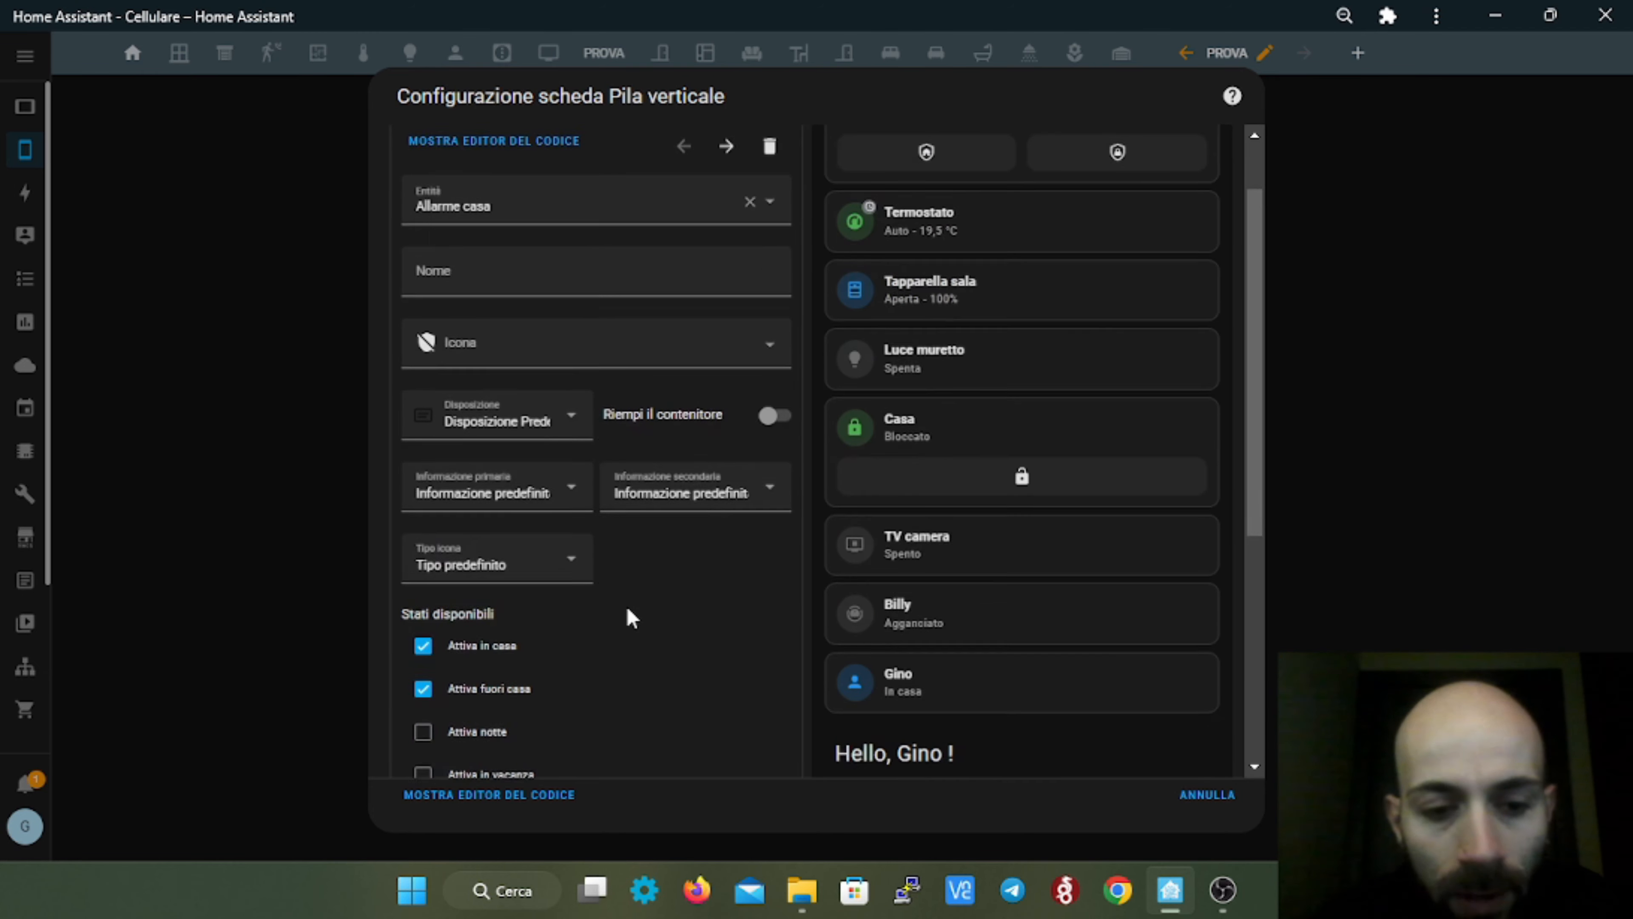
scroll(514, 508, up, 6)
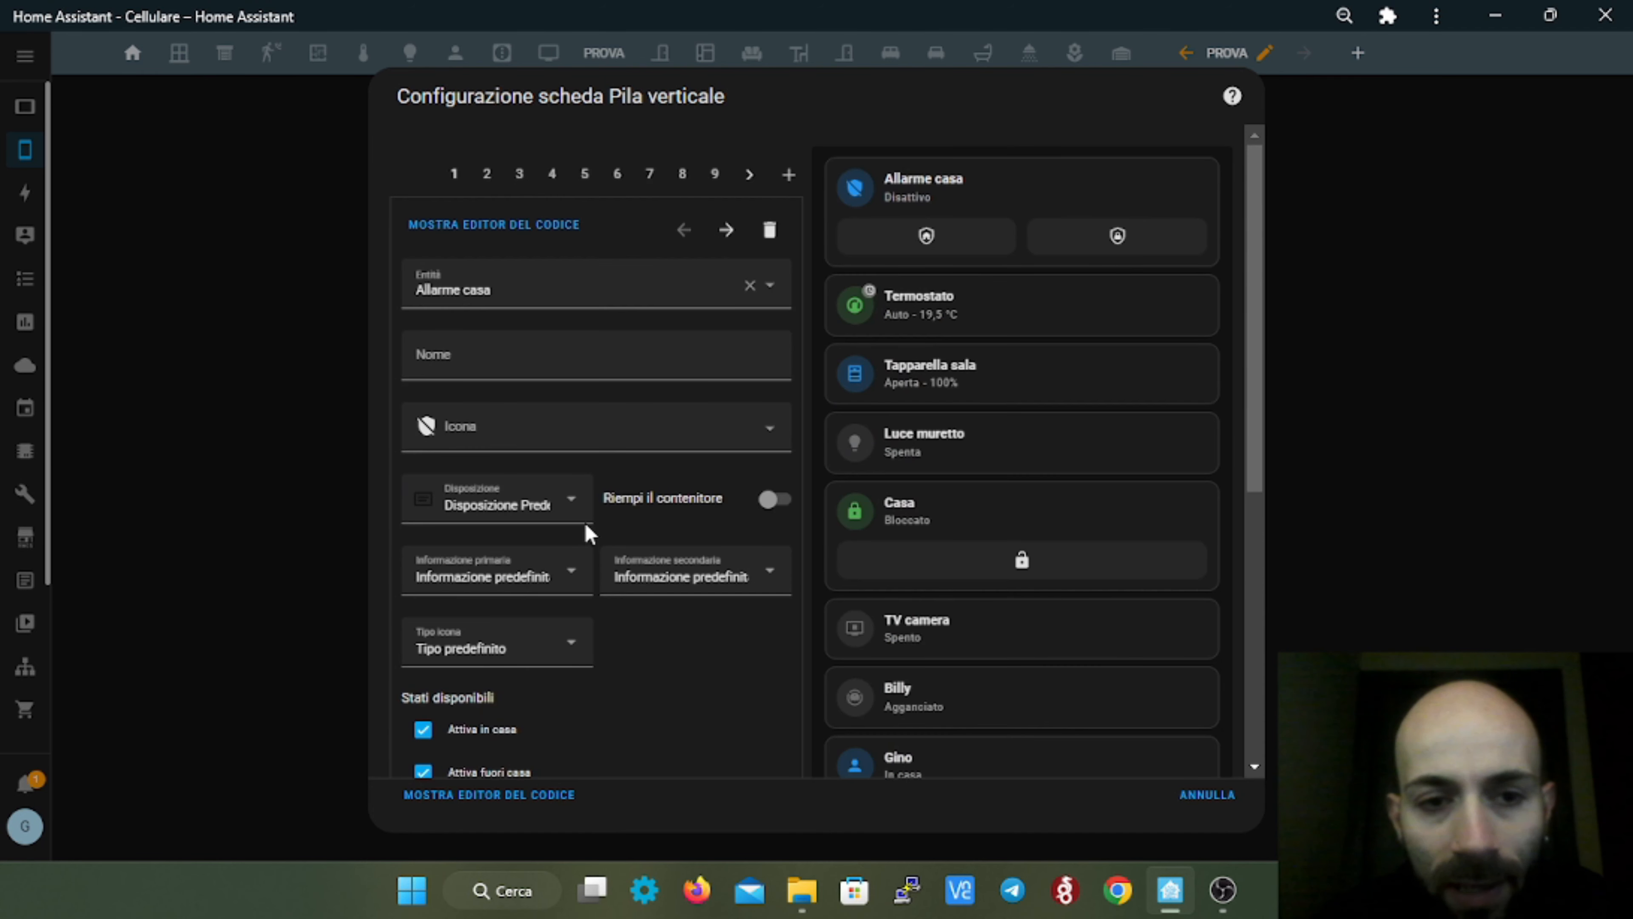
- Enable Controllo della temperatura on the Termostato card and lower its target temperature to 15,0 in the preview
click(489, 175)
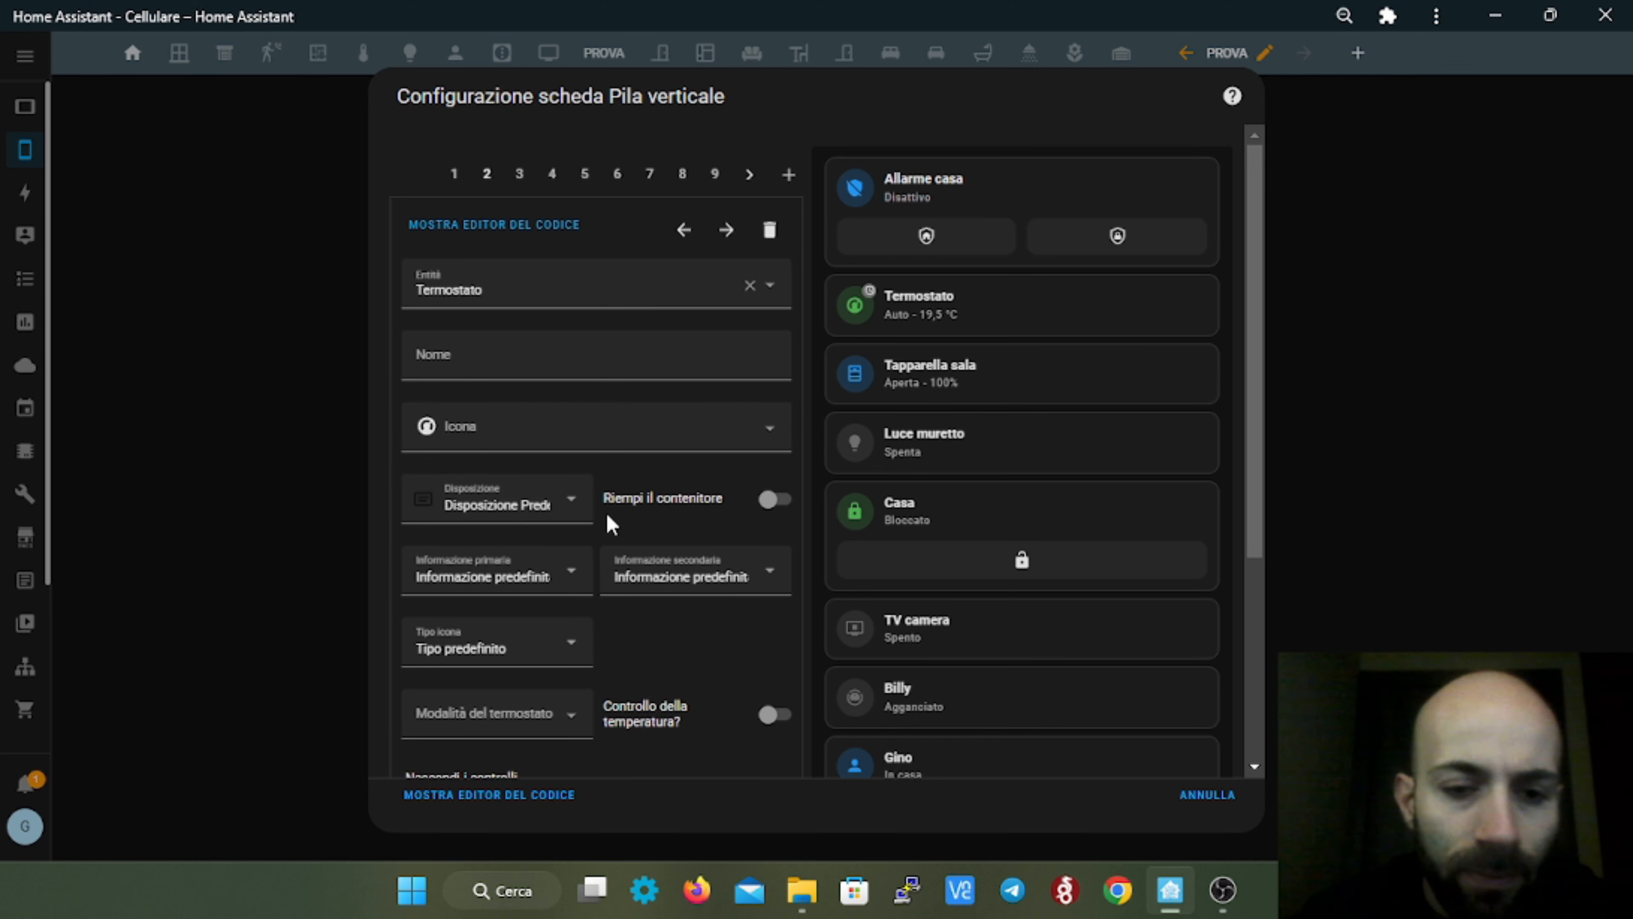
scroll(646, 508, down, 3)
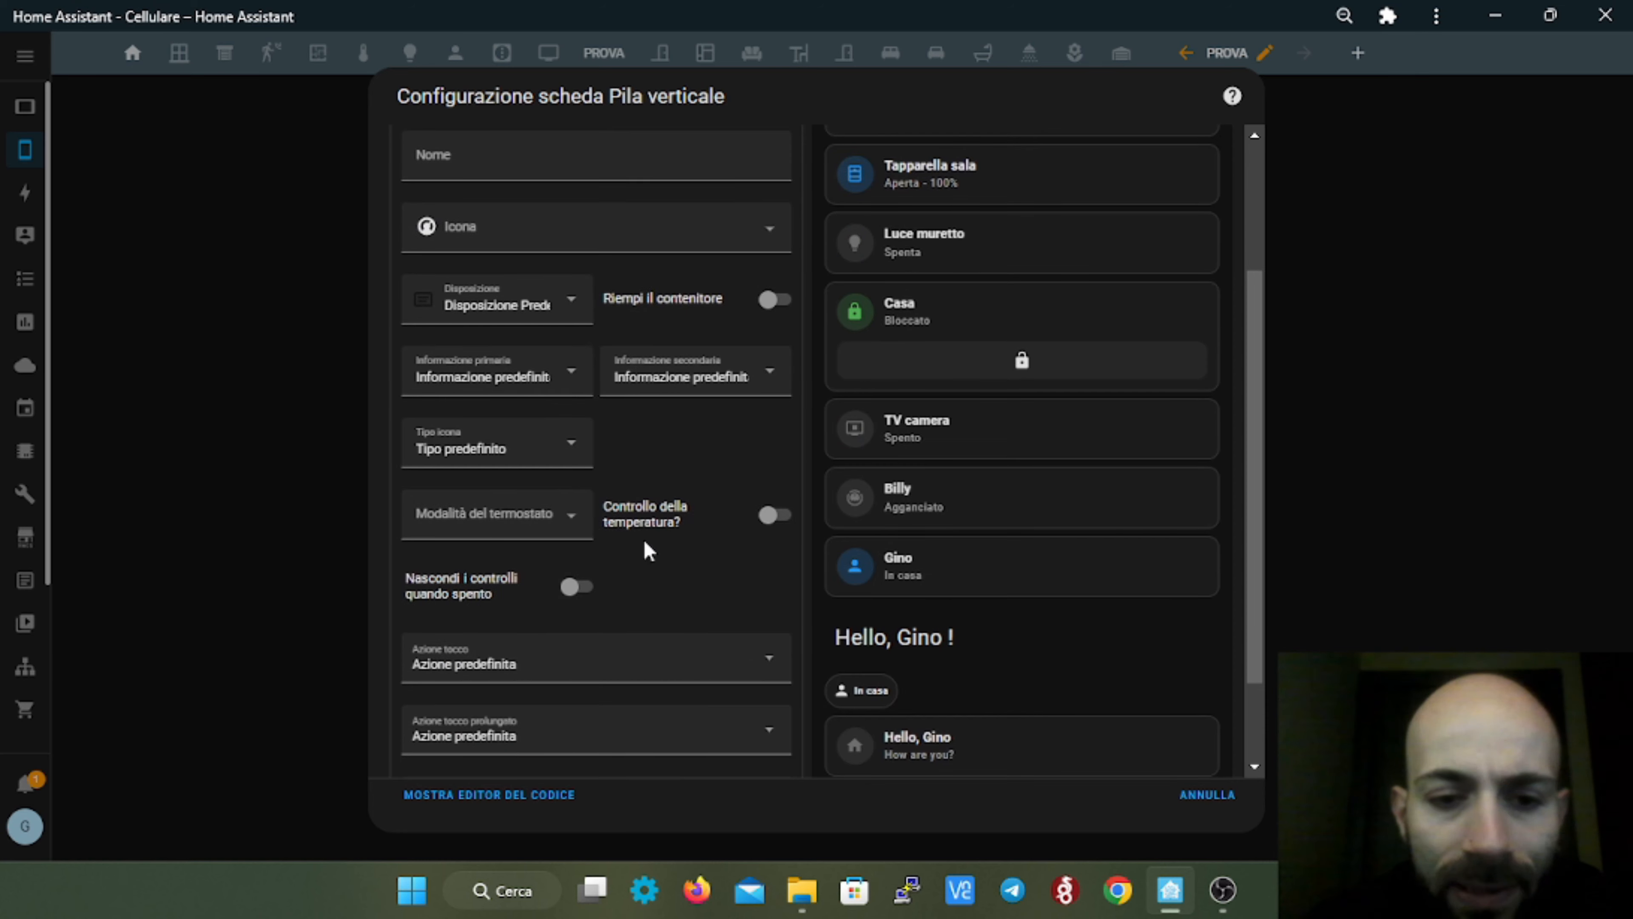
click(756, 519)
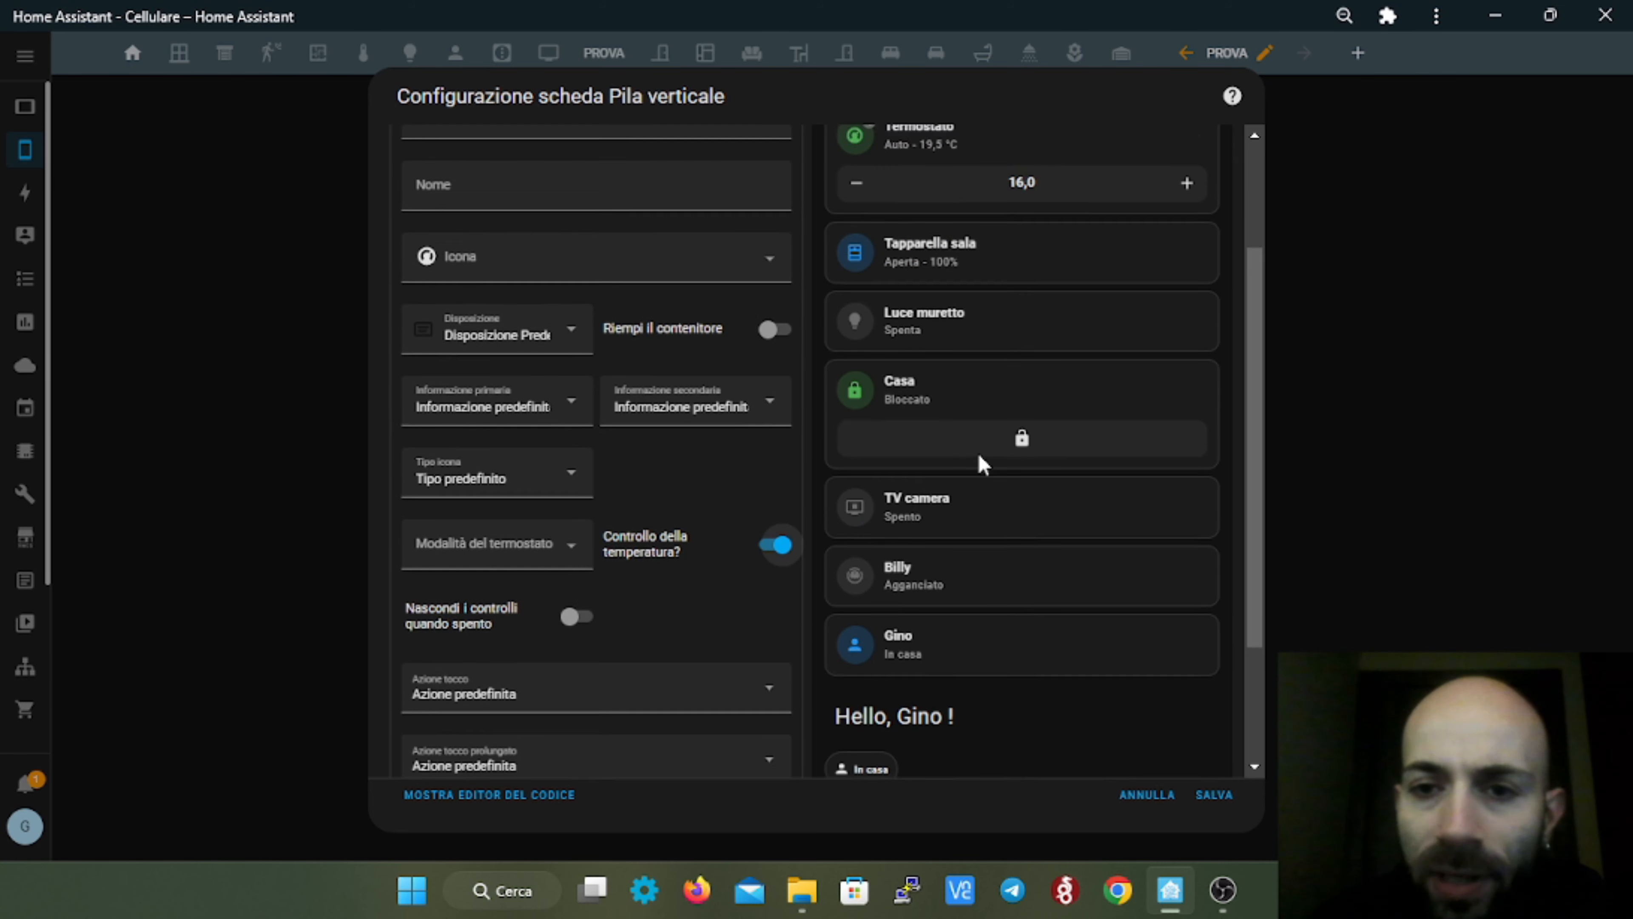
scroll(1134, 381, up, 3)
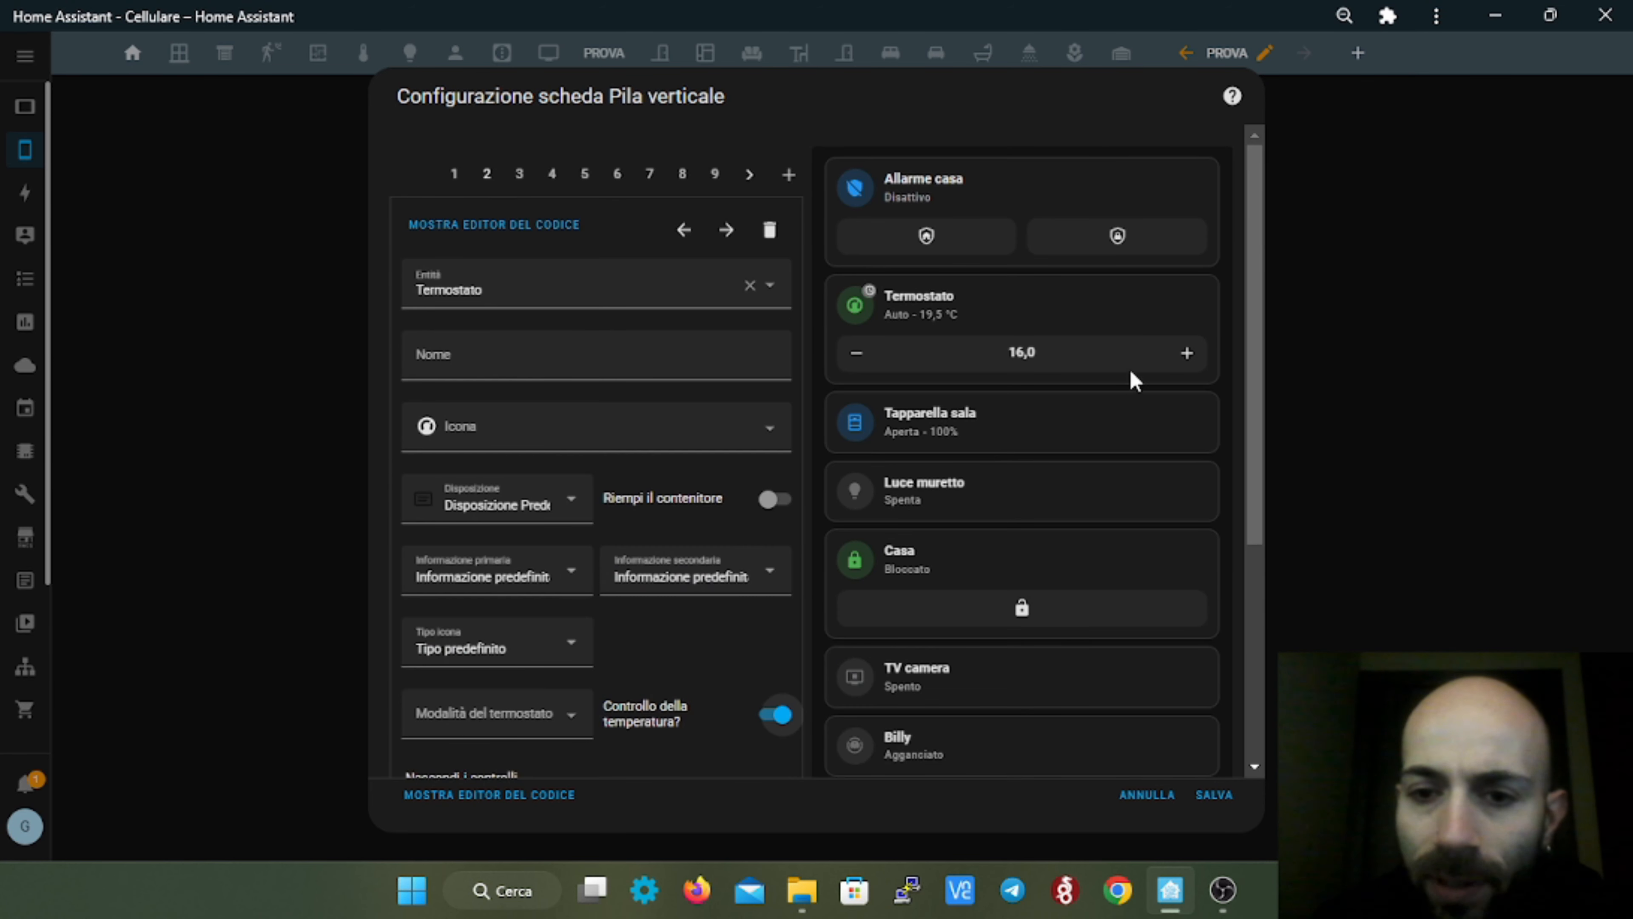
click(848, 361)
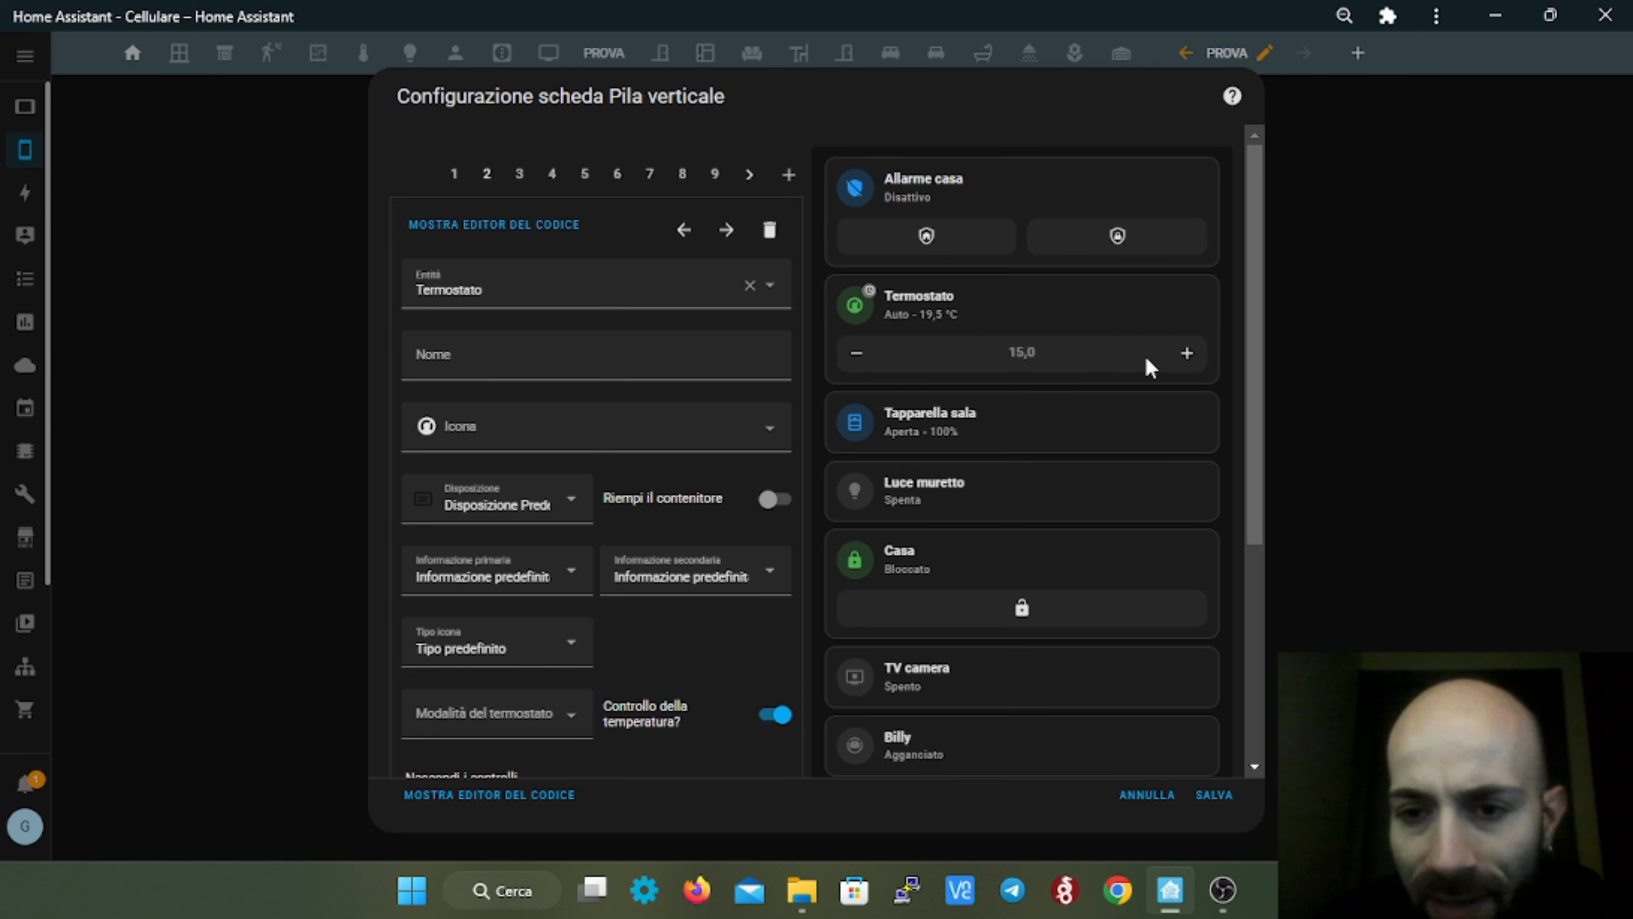
- Enable Nascondi i controlli quando spento for the Termostato card and check the preview
scroll(494, 508, down, 3)
scroll(582, 502, up, 3)
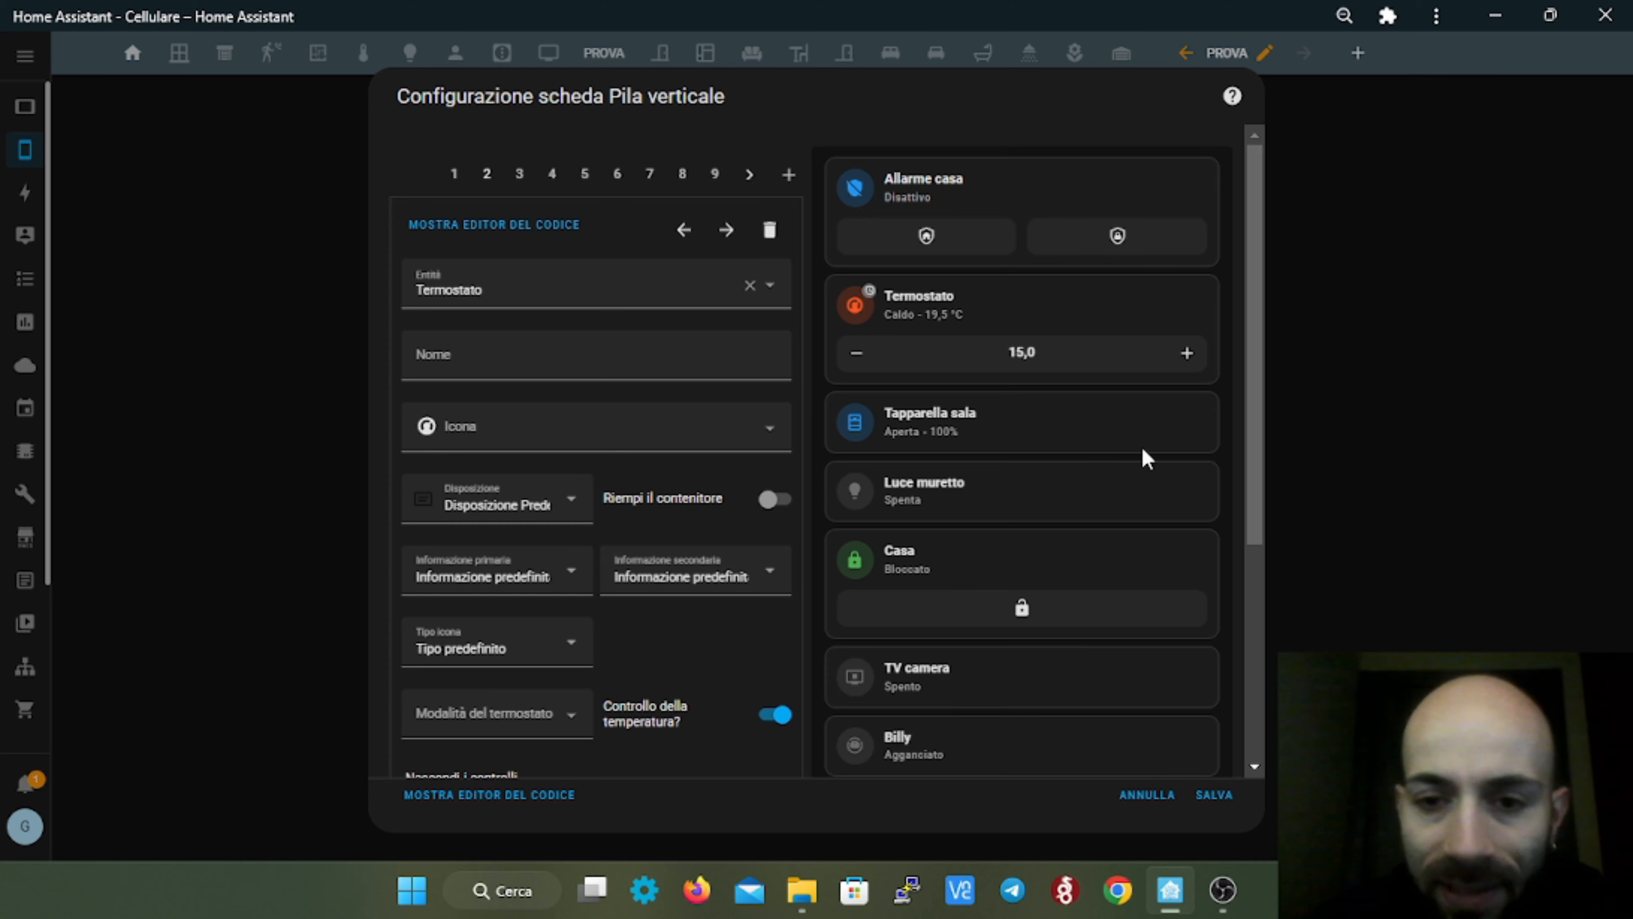
scroll(565, 426, down, 5)
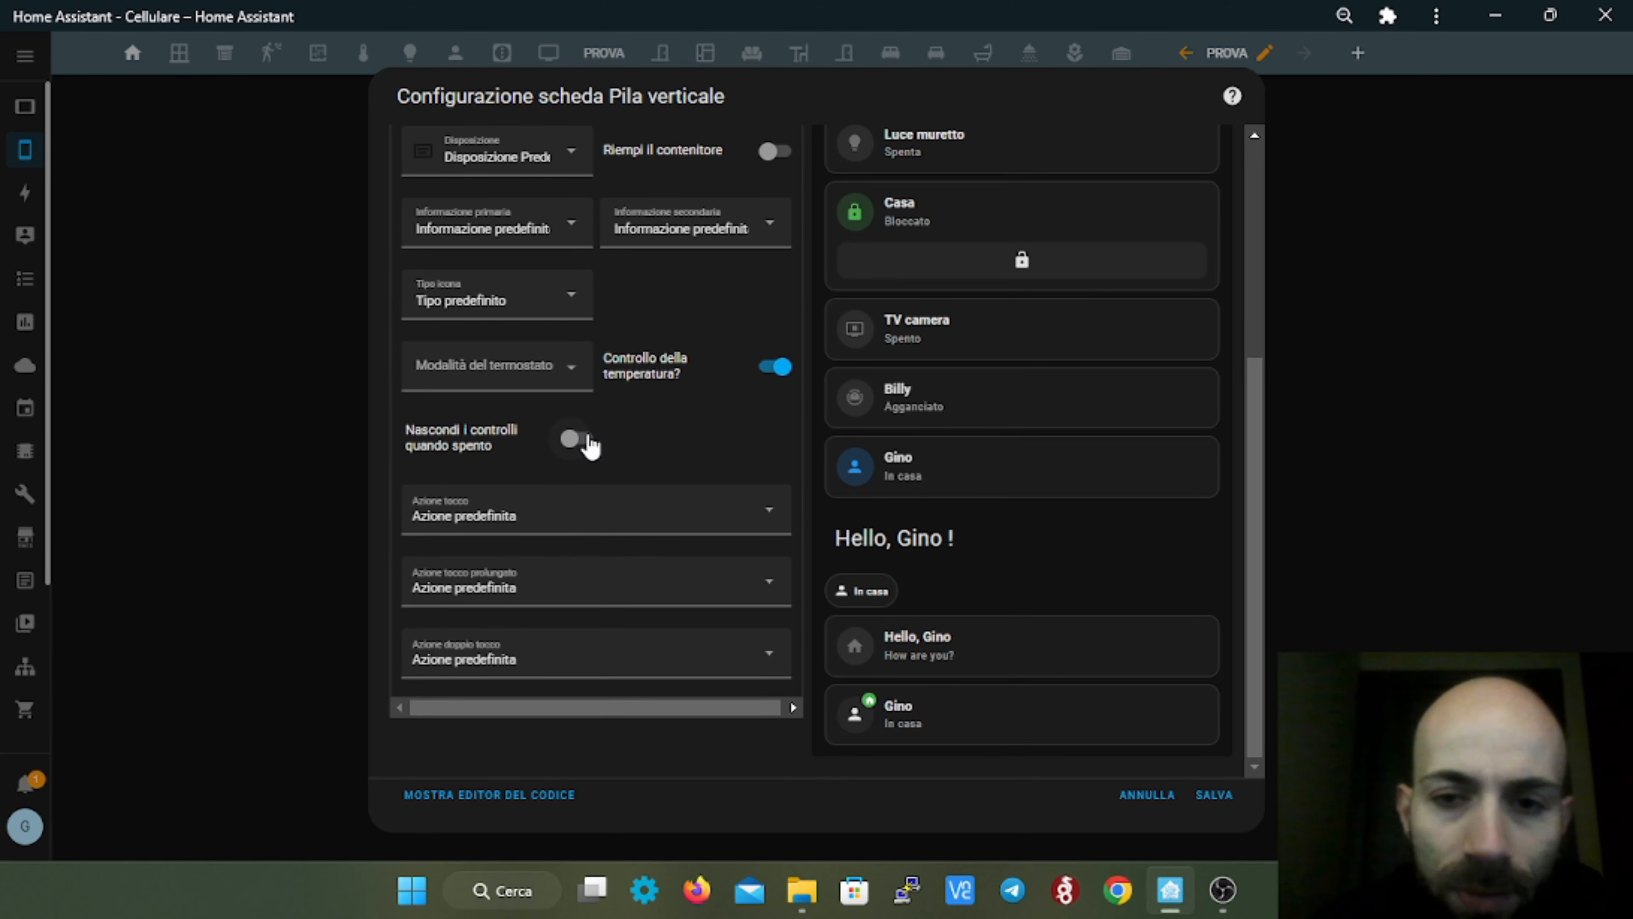
click(574, 440)
scroll(889, 486, up, 5)
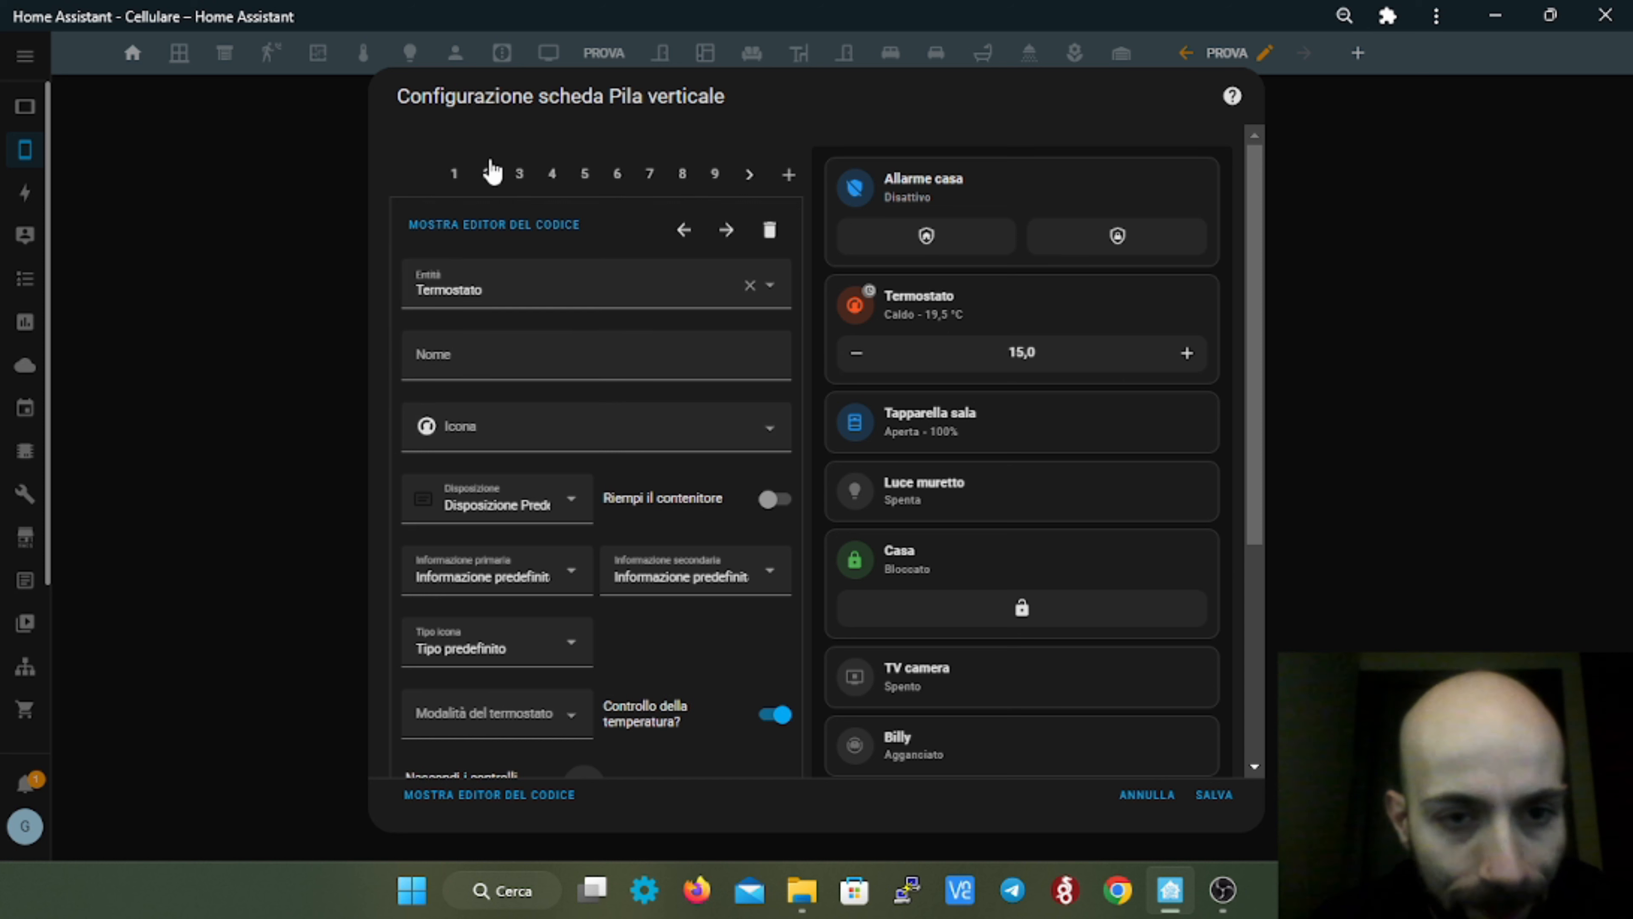
- Enable Controllo percentuale apertura on the Tapparella sala card and try the opening slider in the preview
click(521, 179)
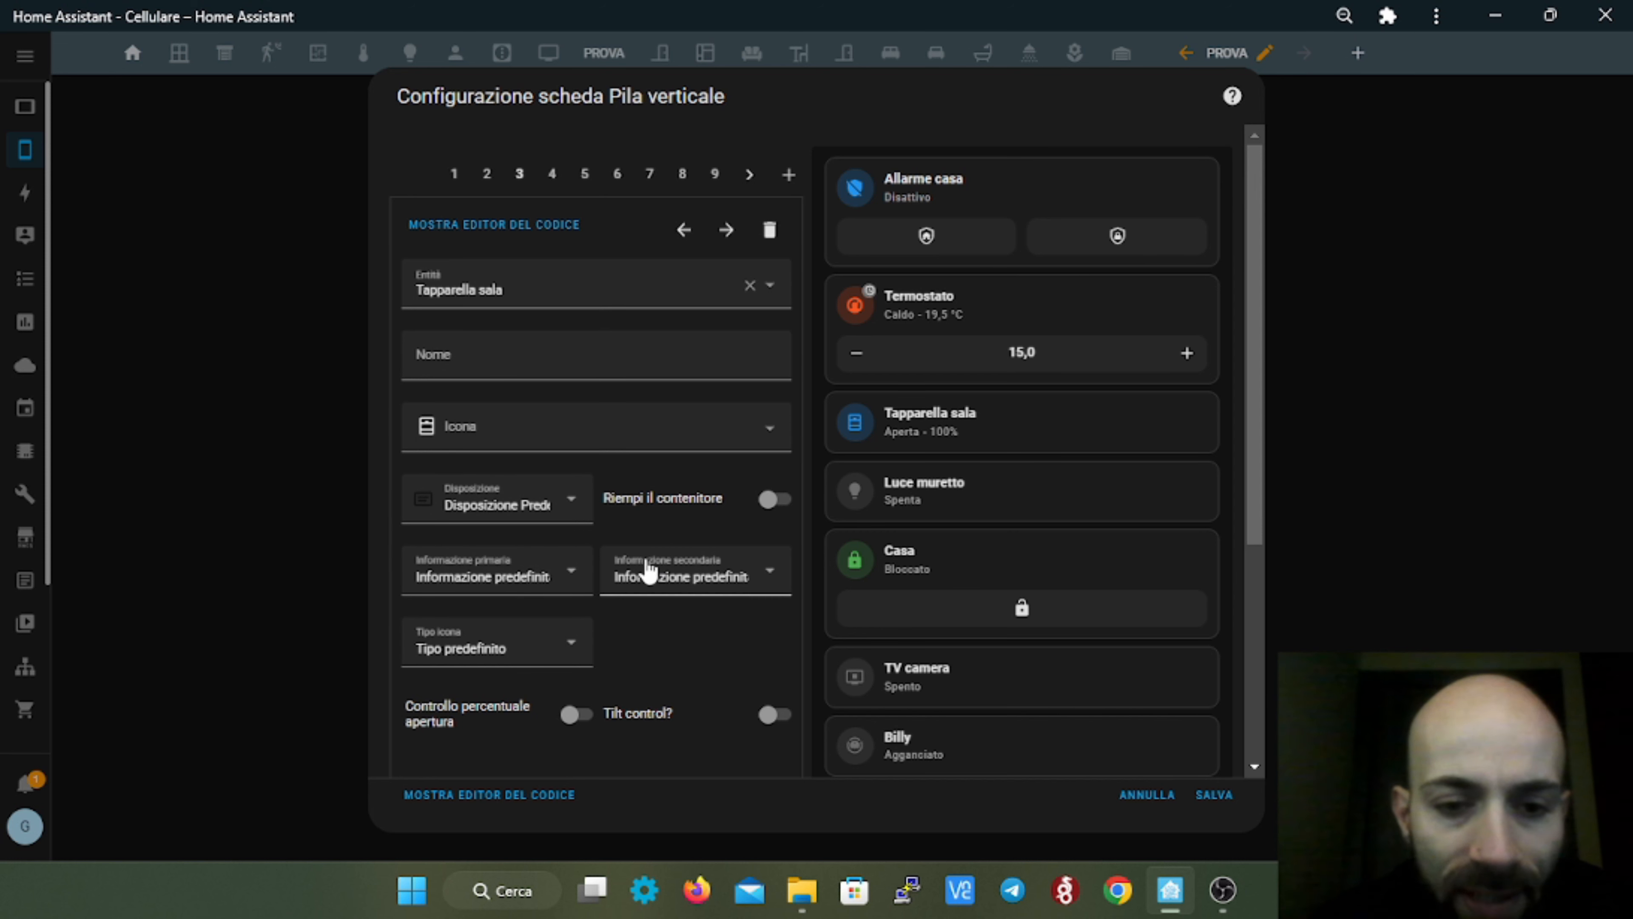
click(568, 719)
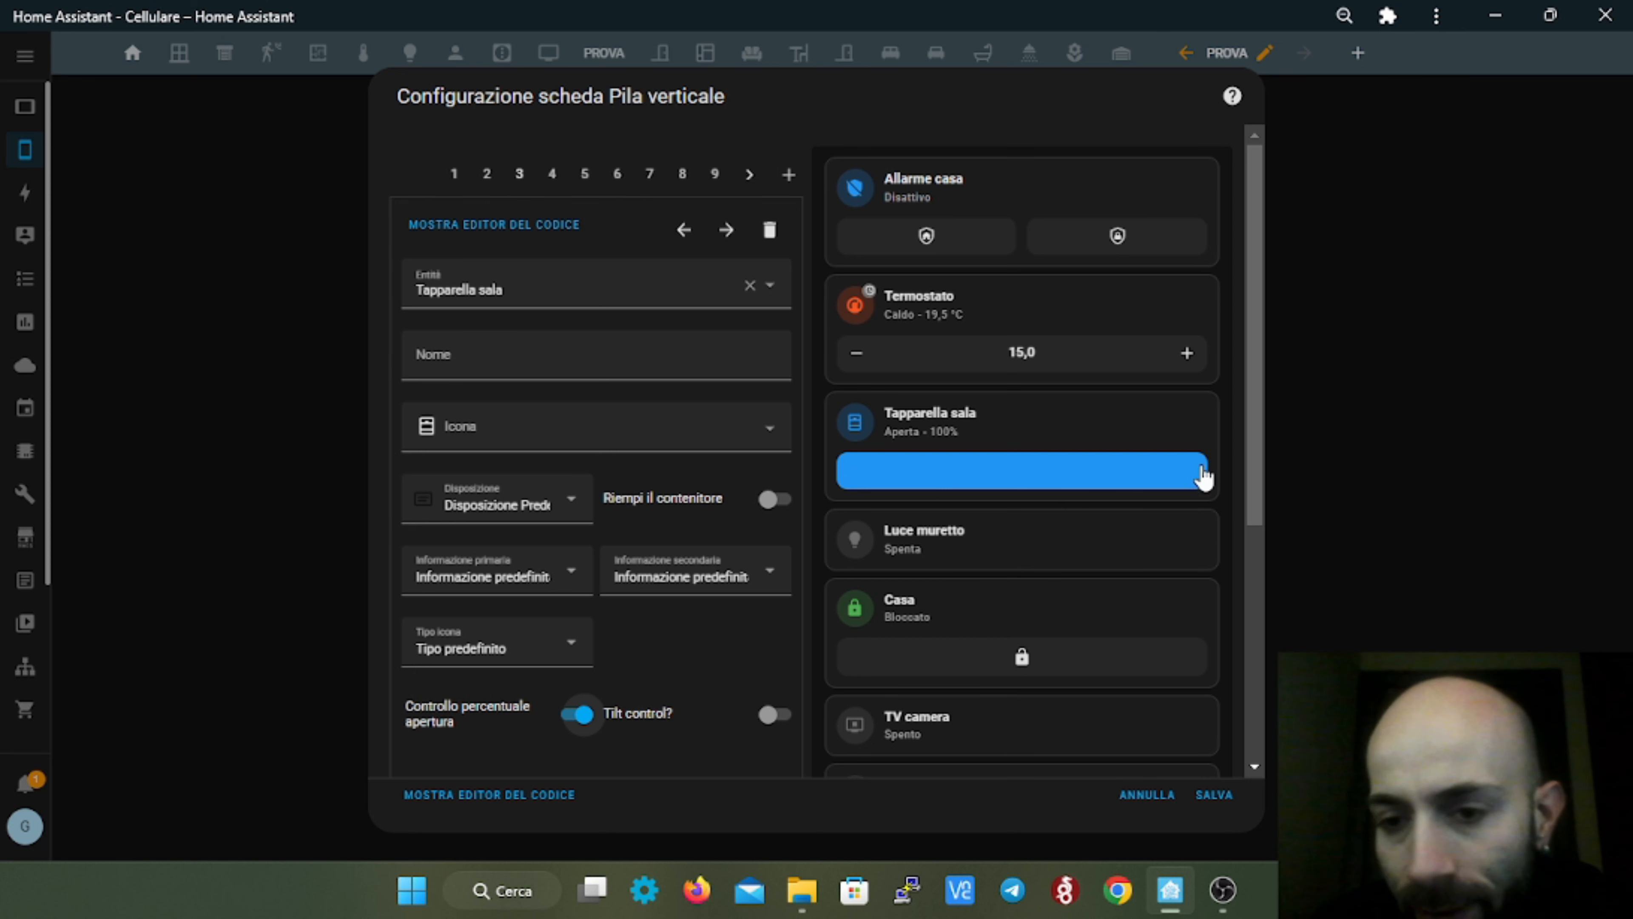
drag(1197, 480, 1234, 485)
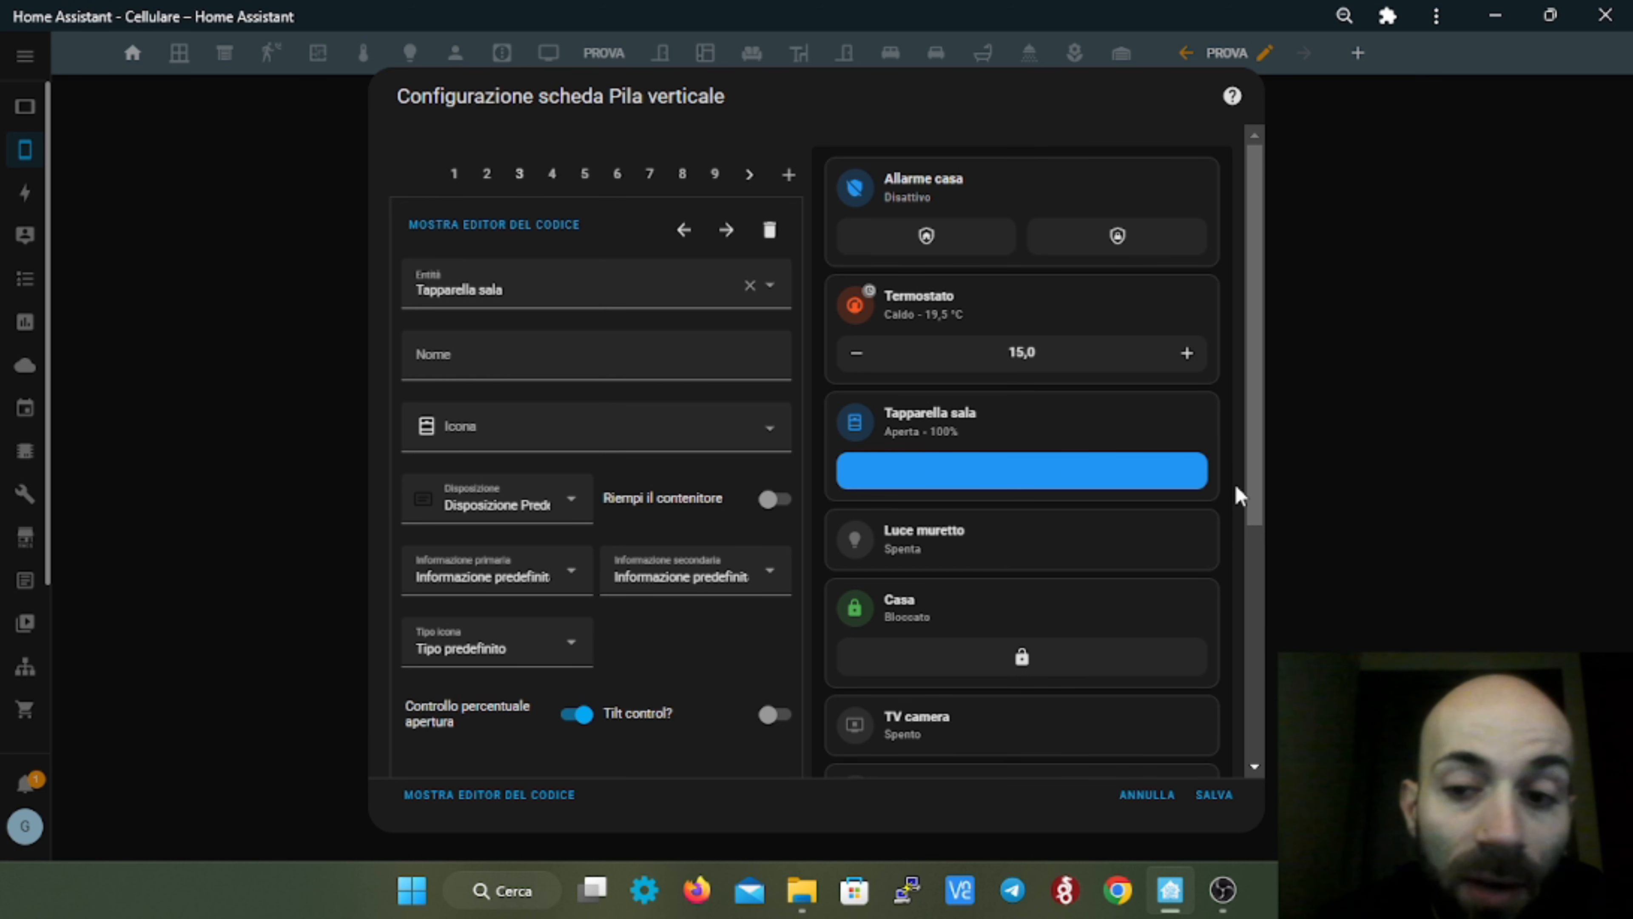
- Enable Tilt control on the Tapparella sala card and try its two sliders, setting the shutter opening to 57%
scroll(674, 627, down, 3)
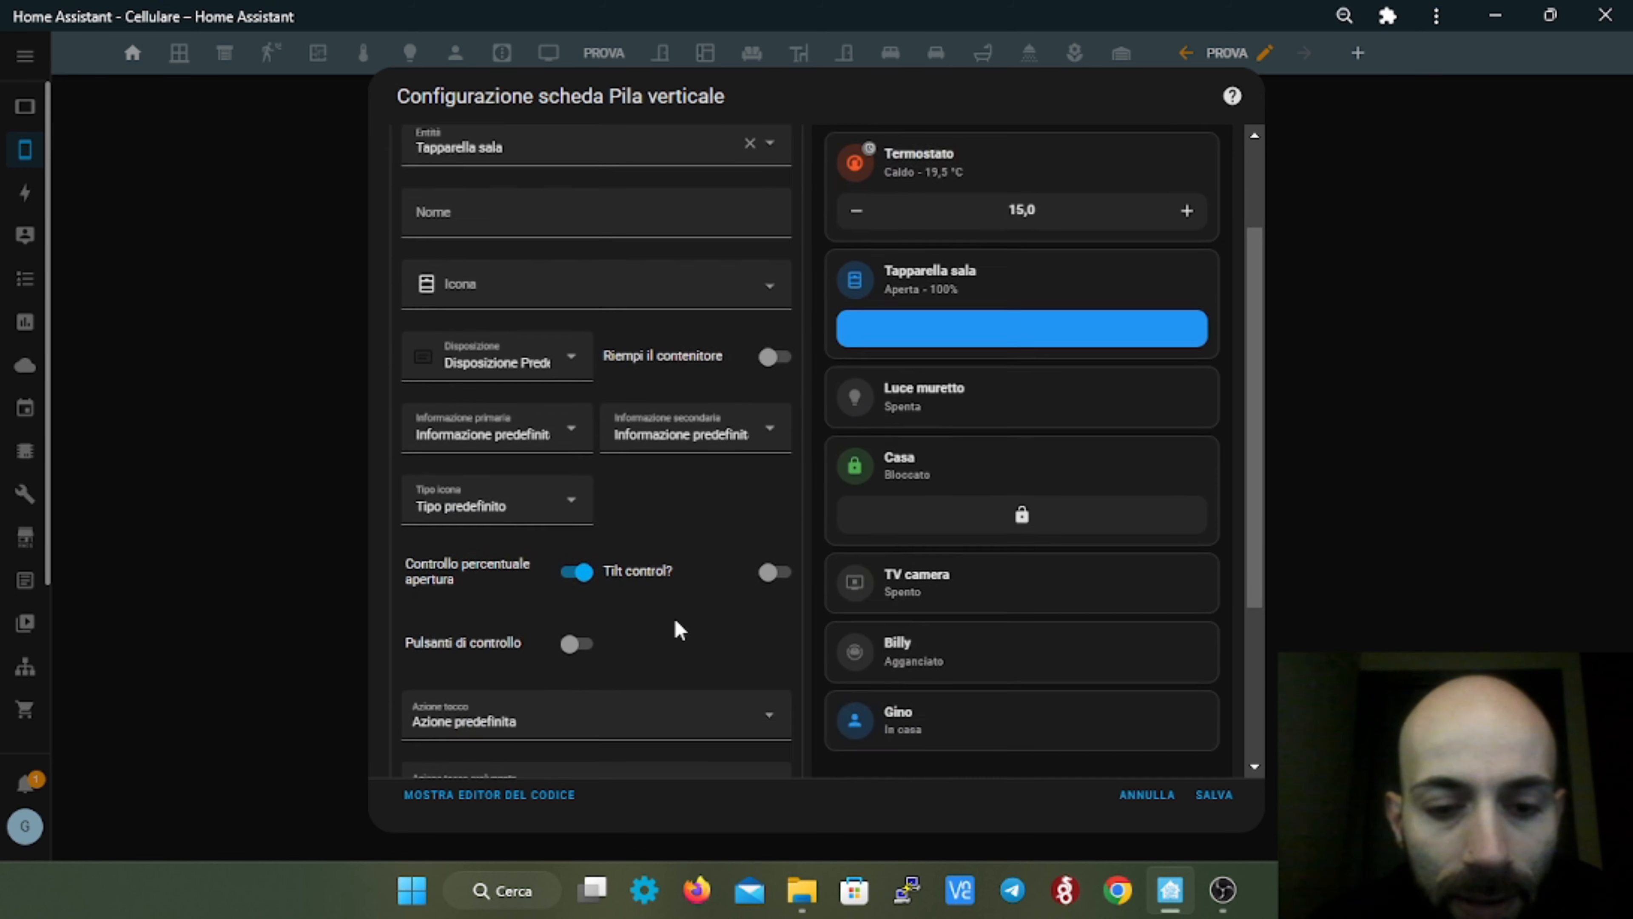
click(775, 514)
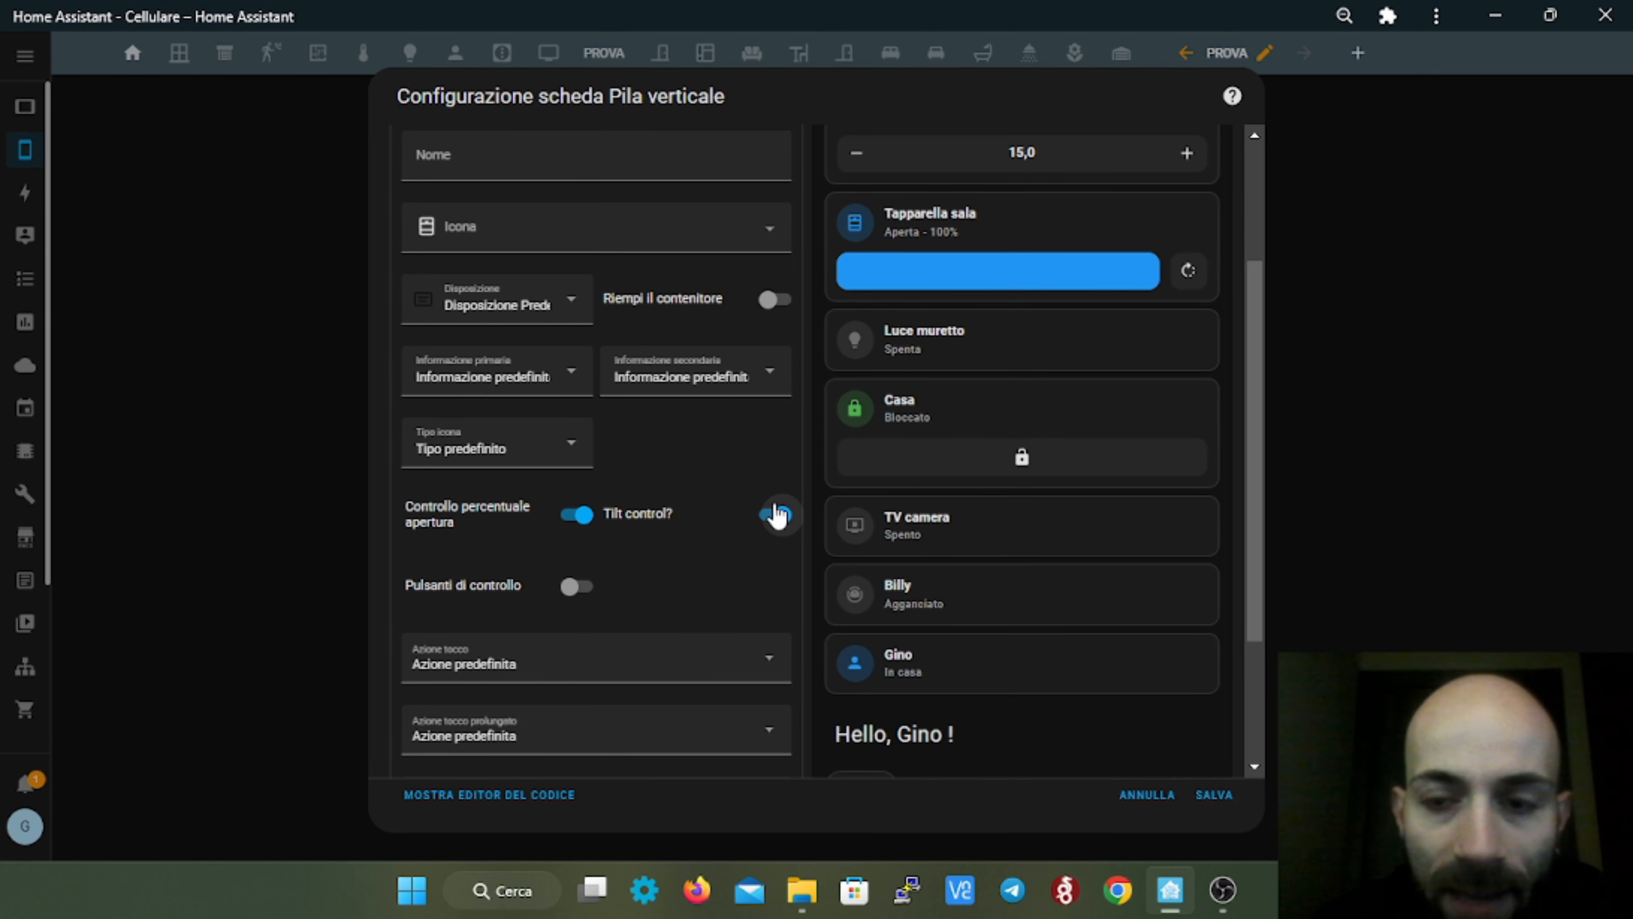
click(1196, 271)
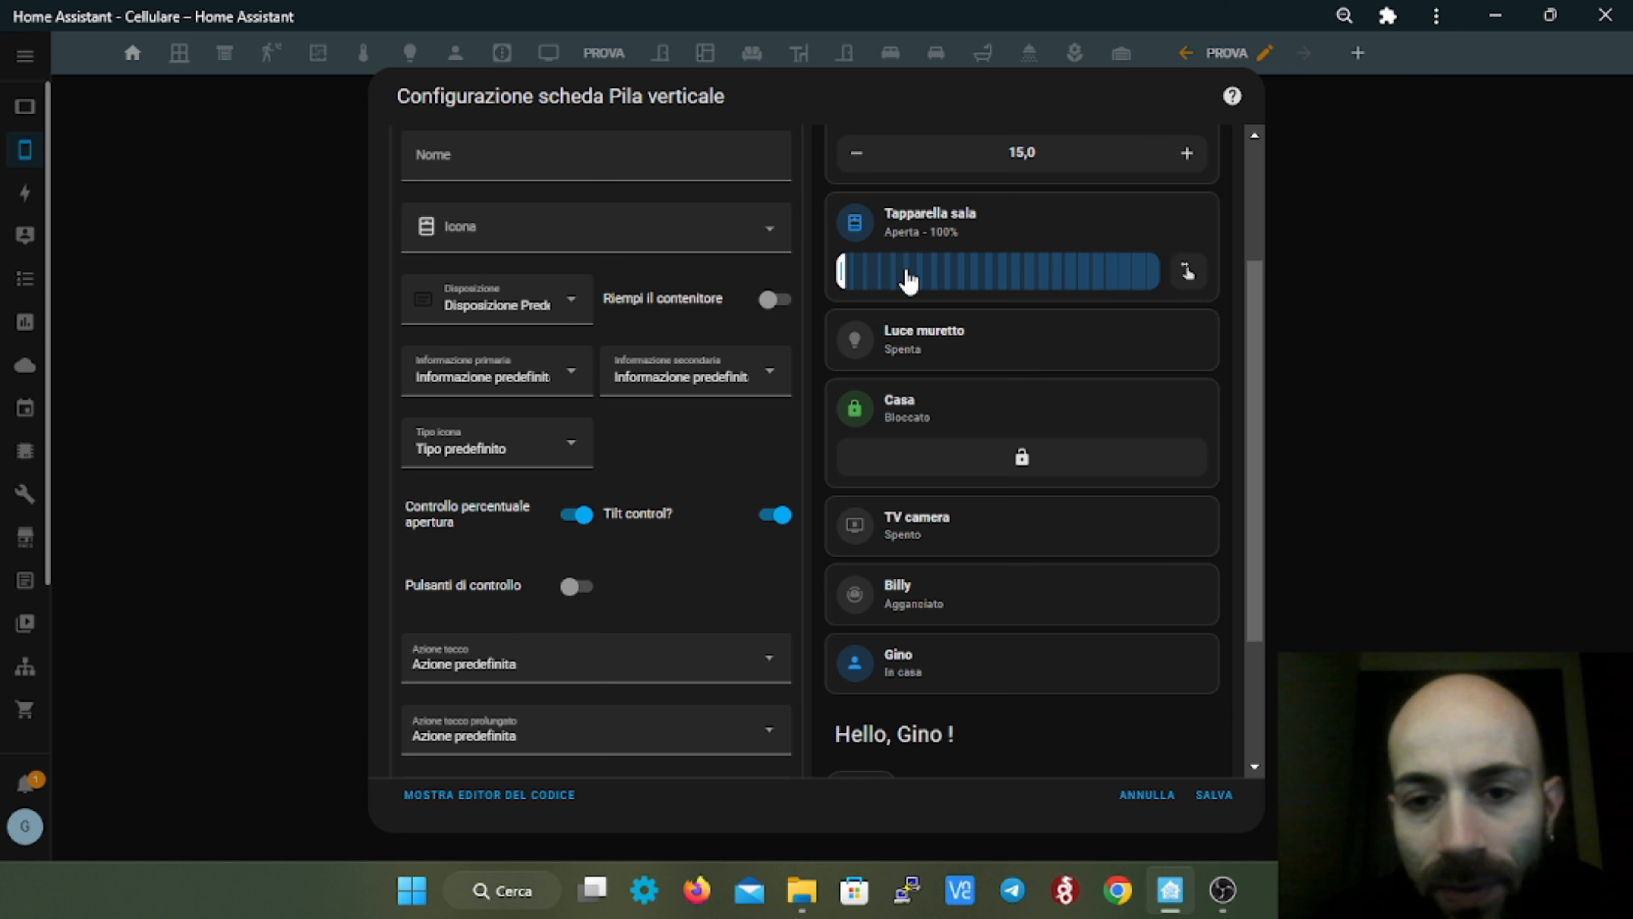
click(1200, 275)
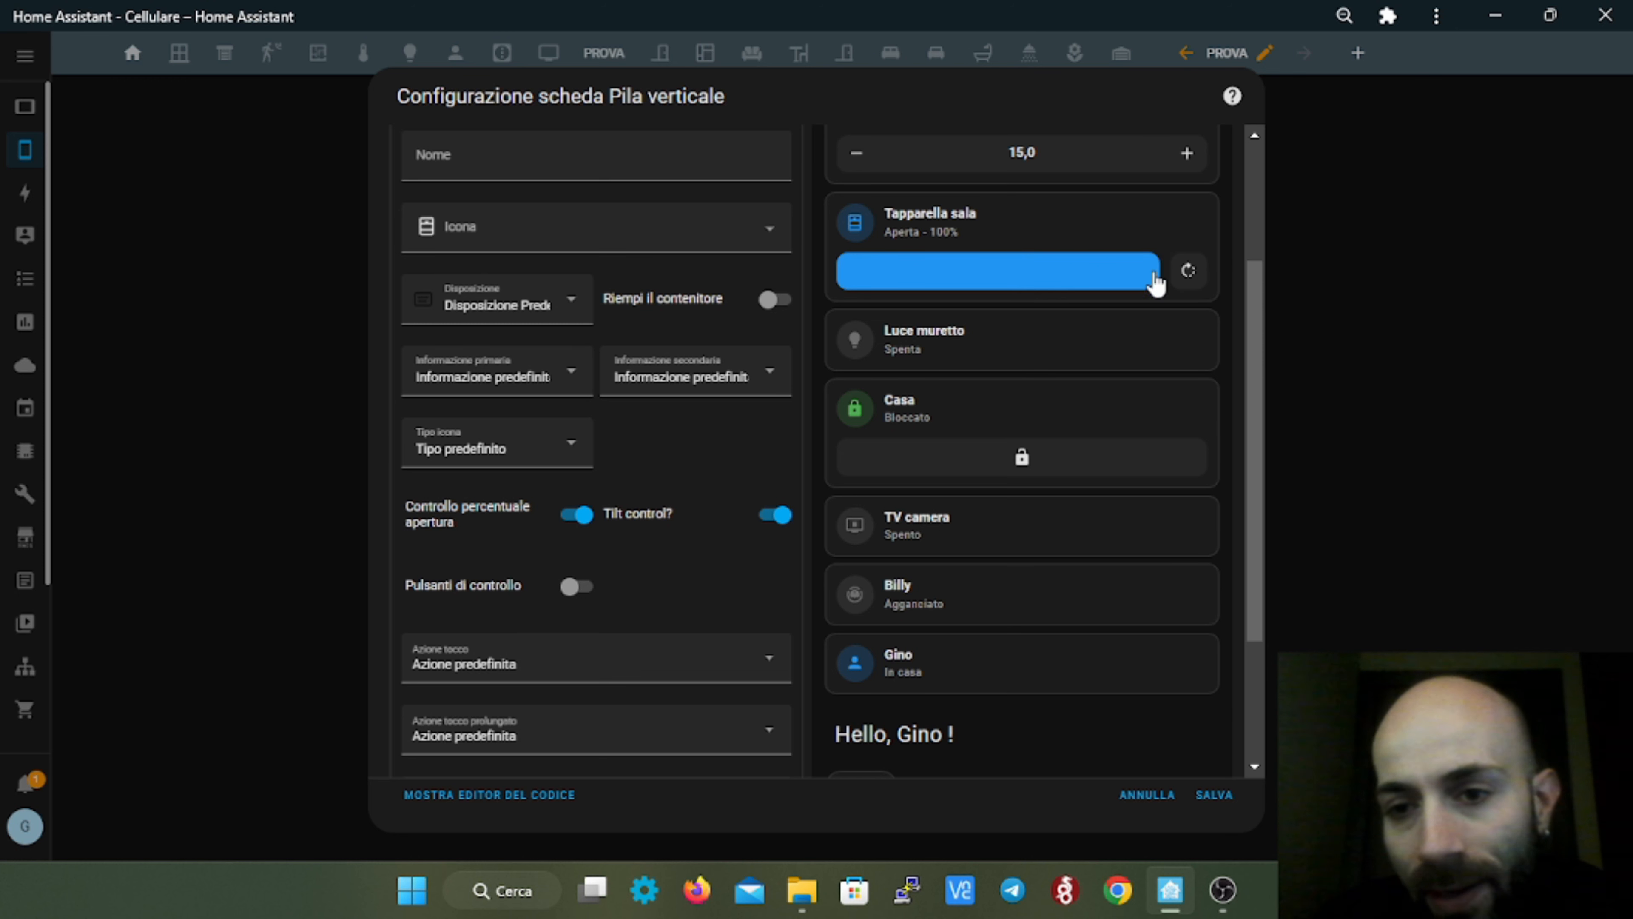
click(1186, 272)
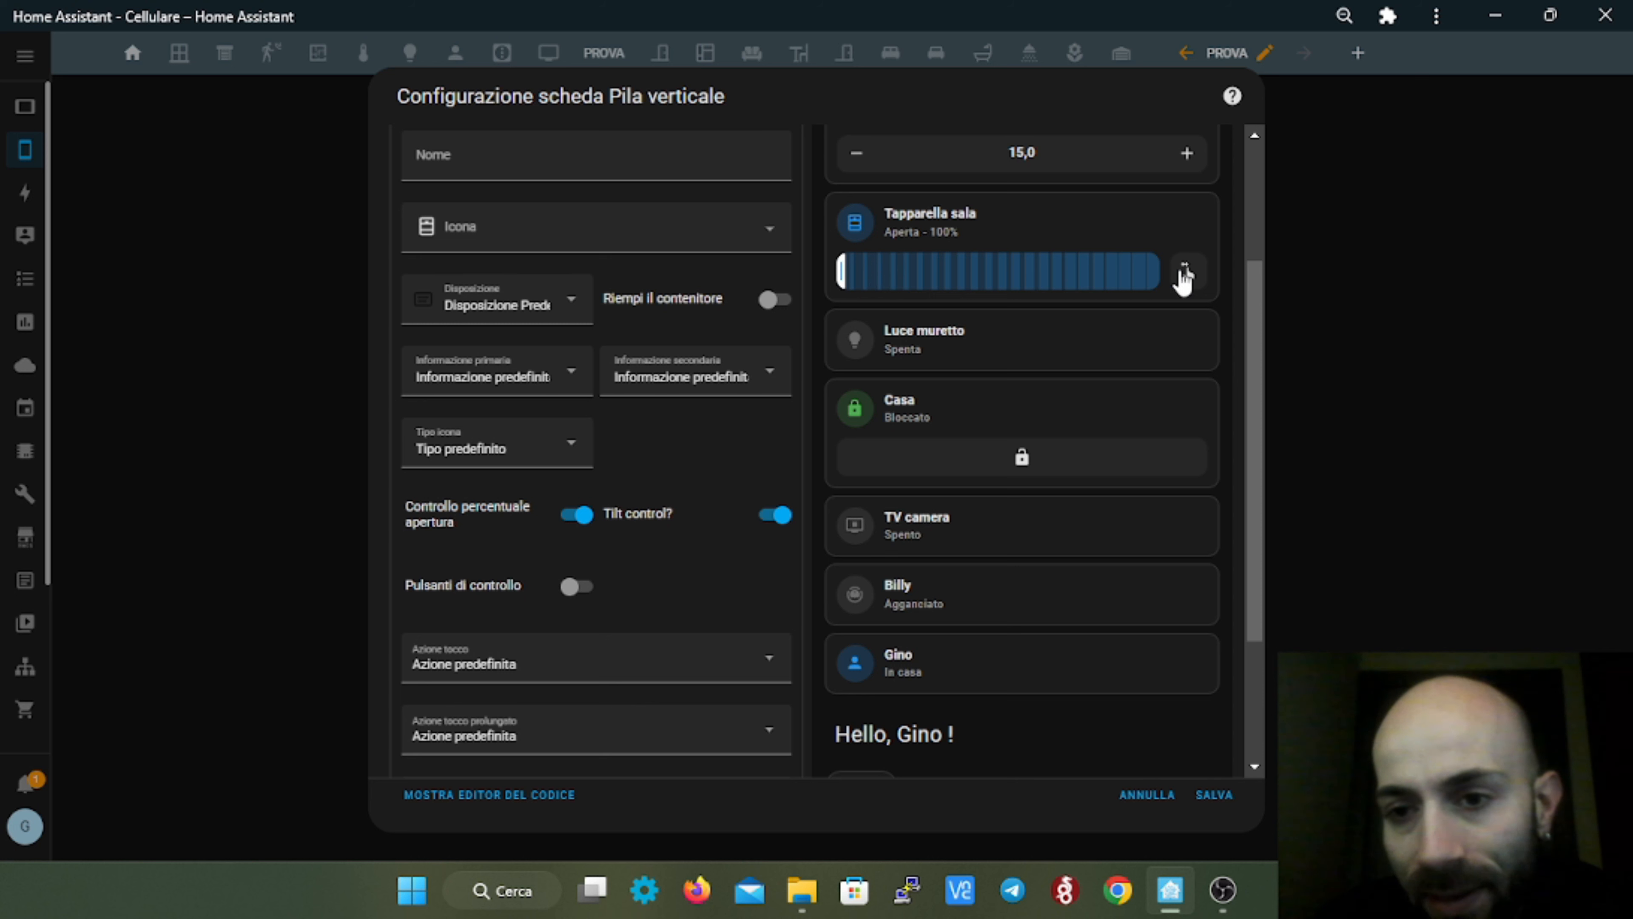
click(1186, 273)
drag(1024, 280, 1115, 273)
click(1186, 273)
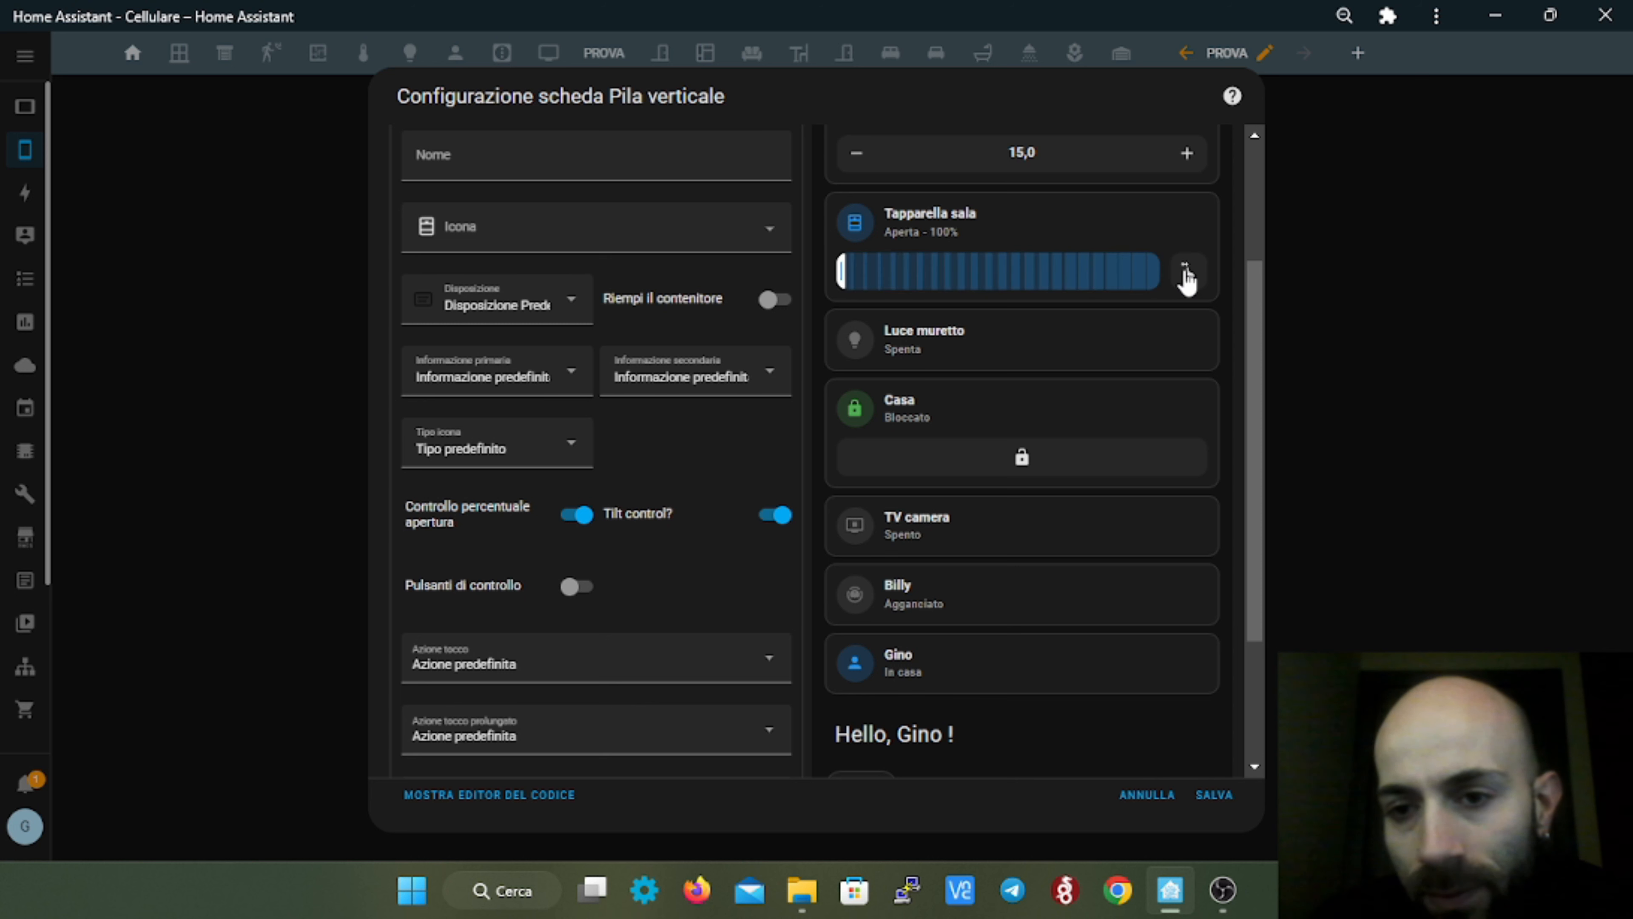
mouse_move(1013, 280)
mouse_down()
mouse_move(947, 279)
mouse_move(1167, 278)
mouse_move(848, 273)
mouse_move(1124, 283)
mouse_move(977, 281)
mouse_move(1024, 281)
mouse_move(1004, 281)
mouse_up()
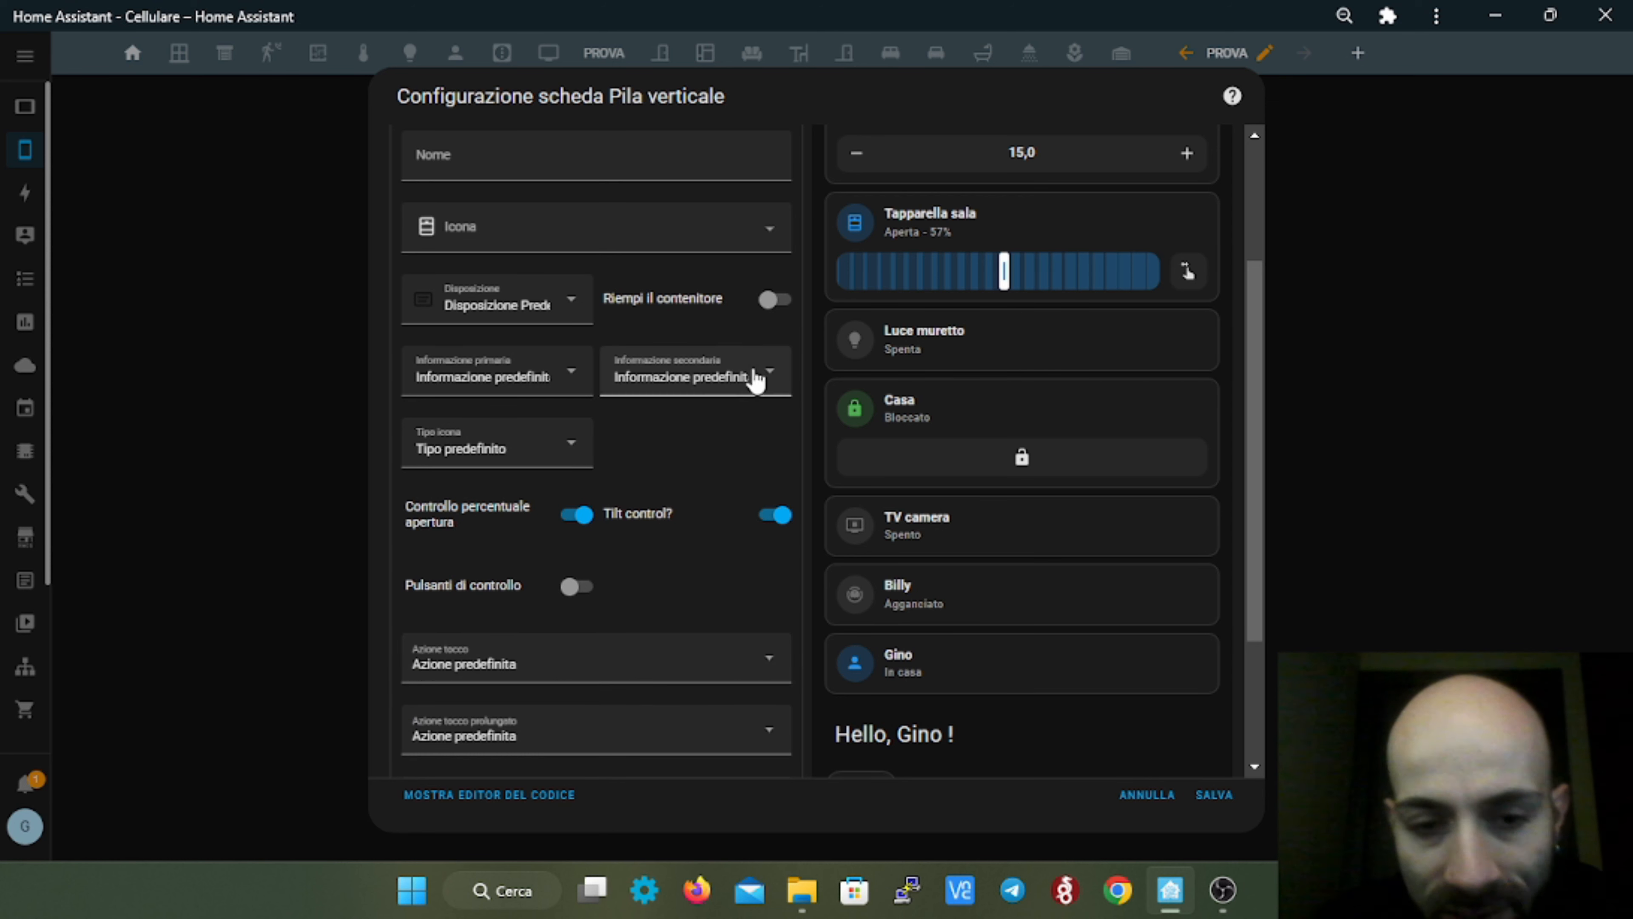
- Enable Pulsanti di controllo and disable Tilt control on the Tapparella sala card, and switch its preview to the opening slider
click(577, 586)
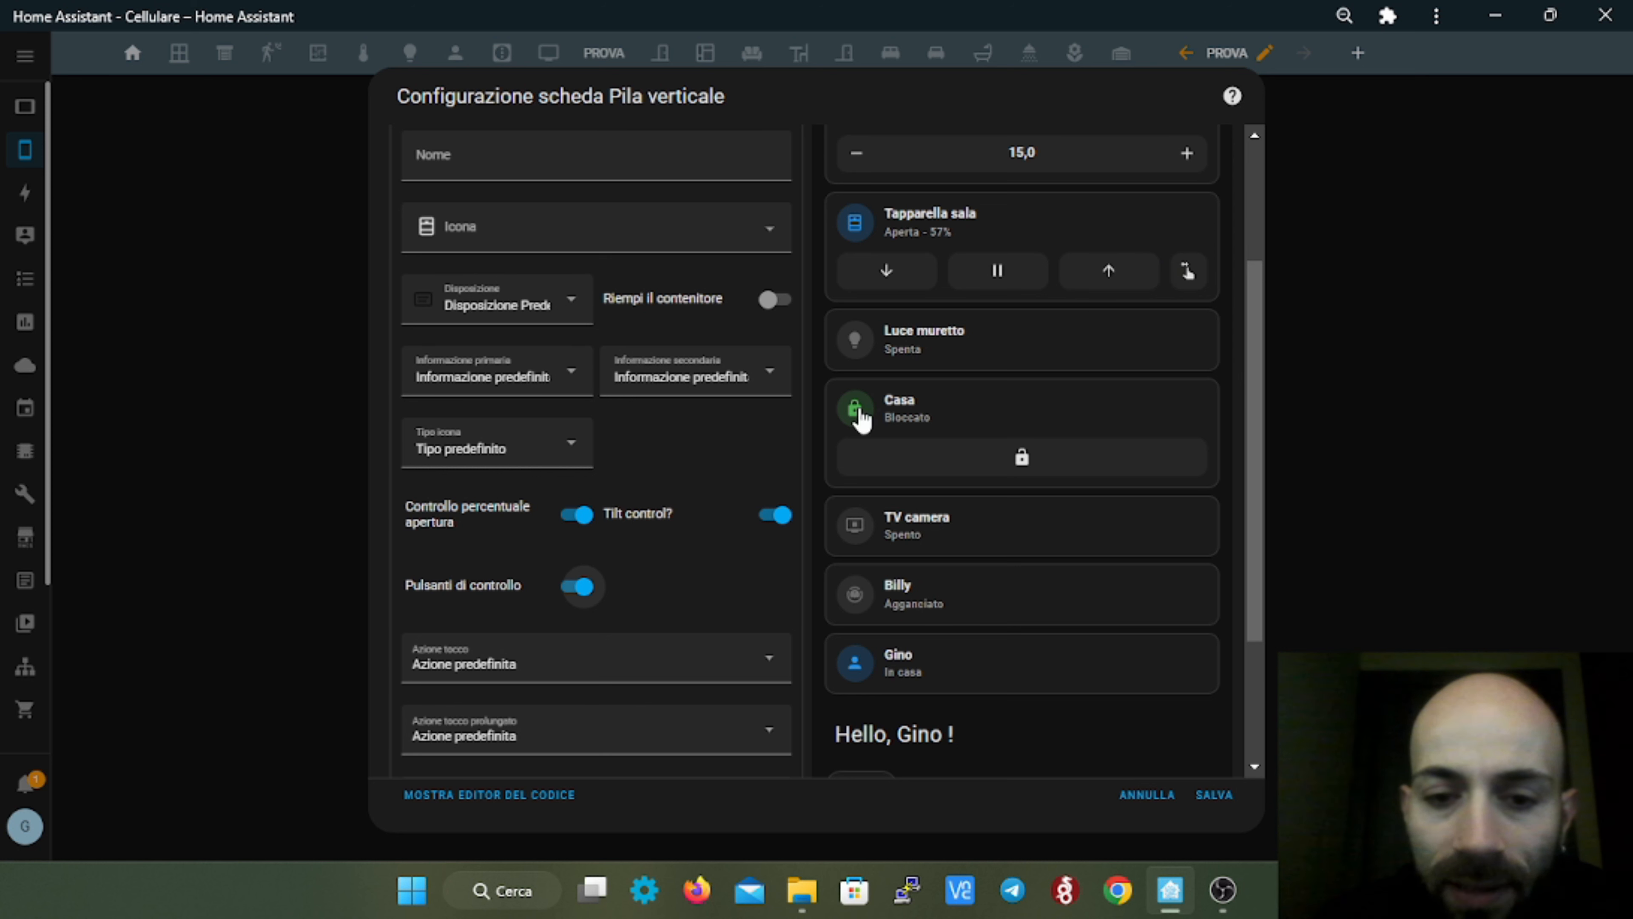
click(775, 516)
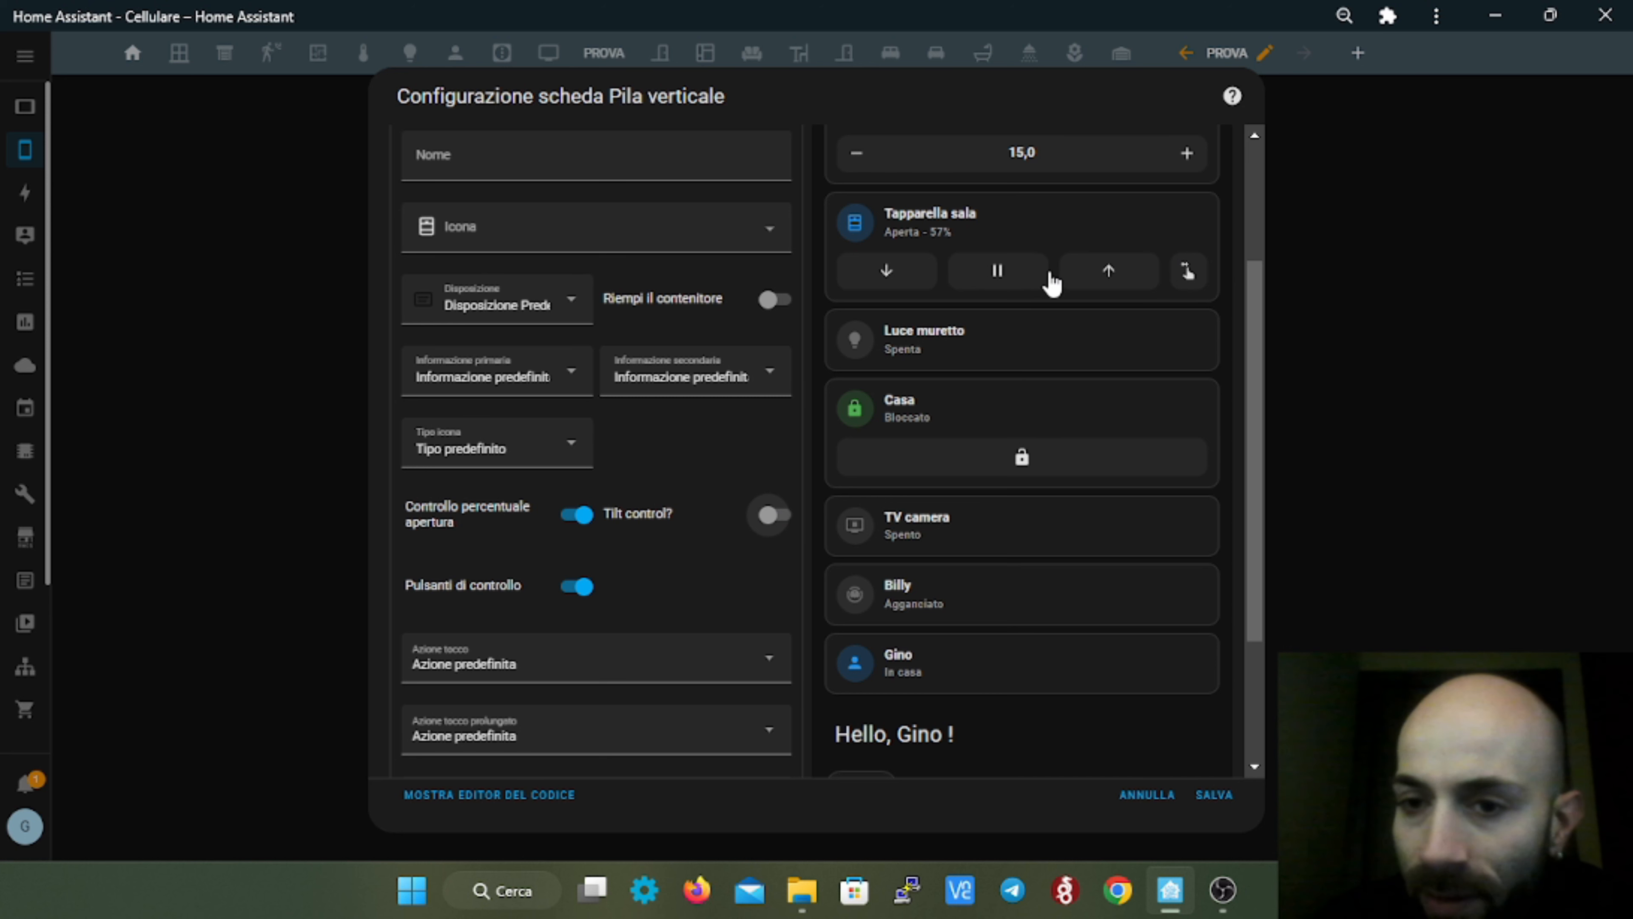
click(1190, 271)
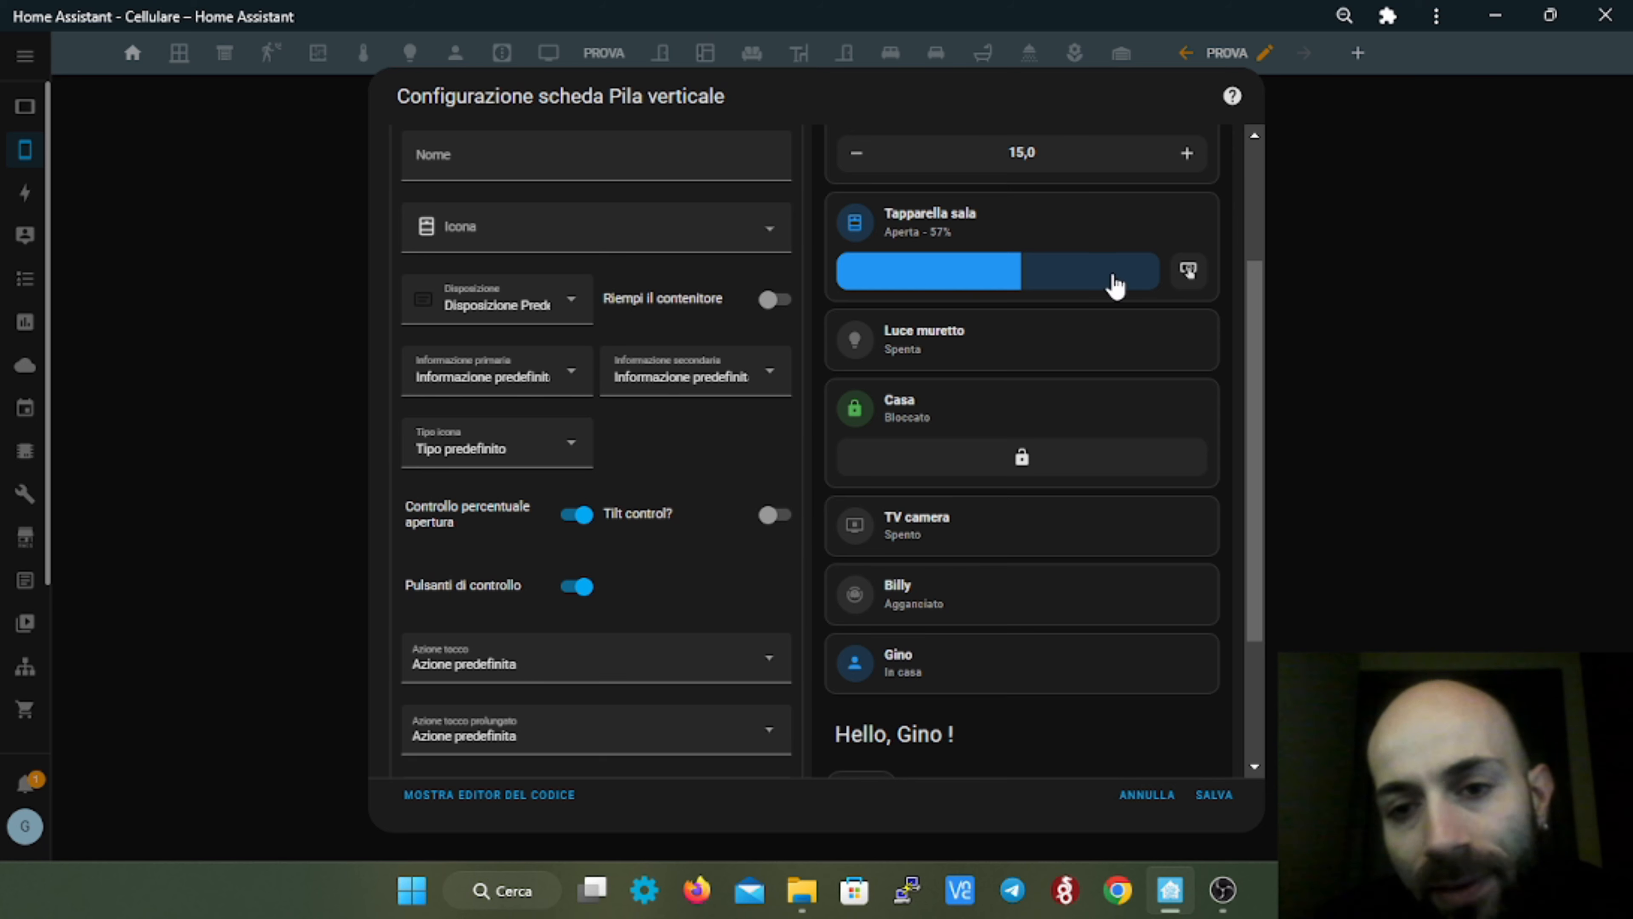
scroll(515, 608, down, 3)
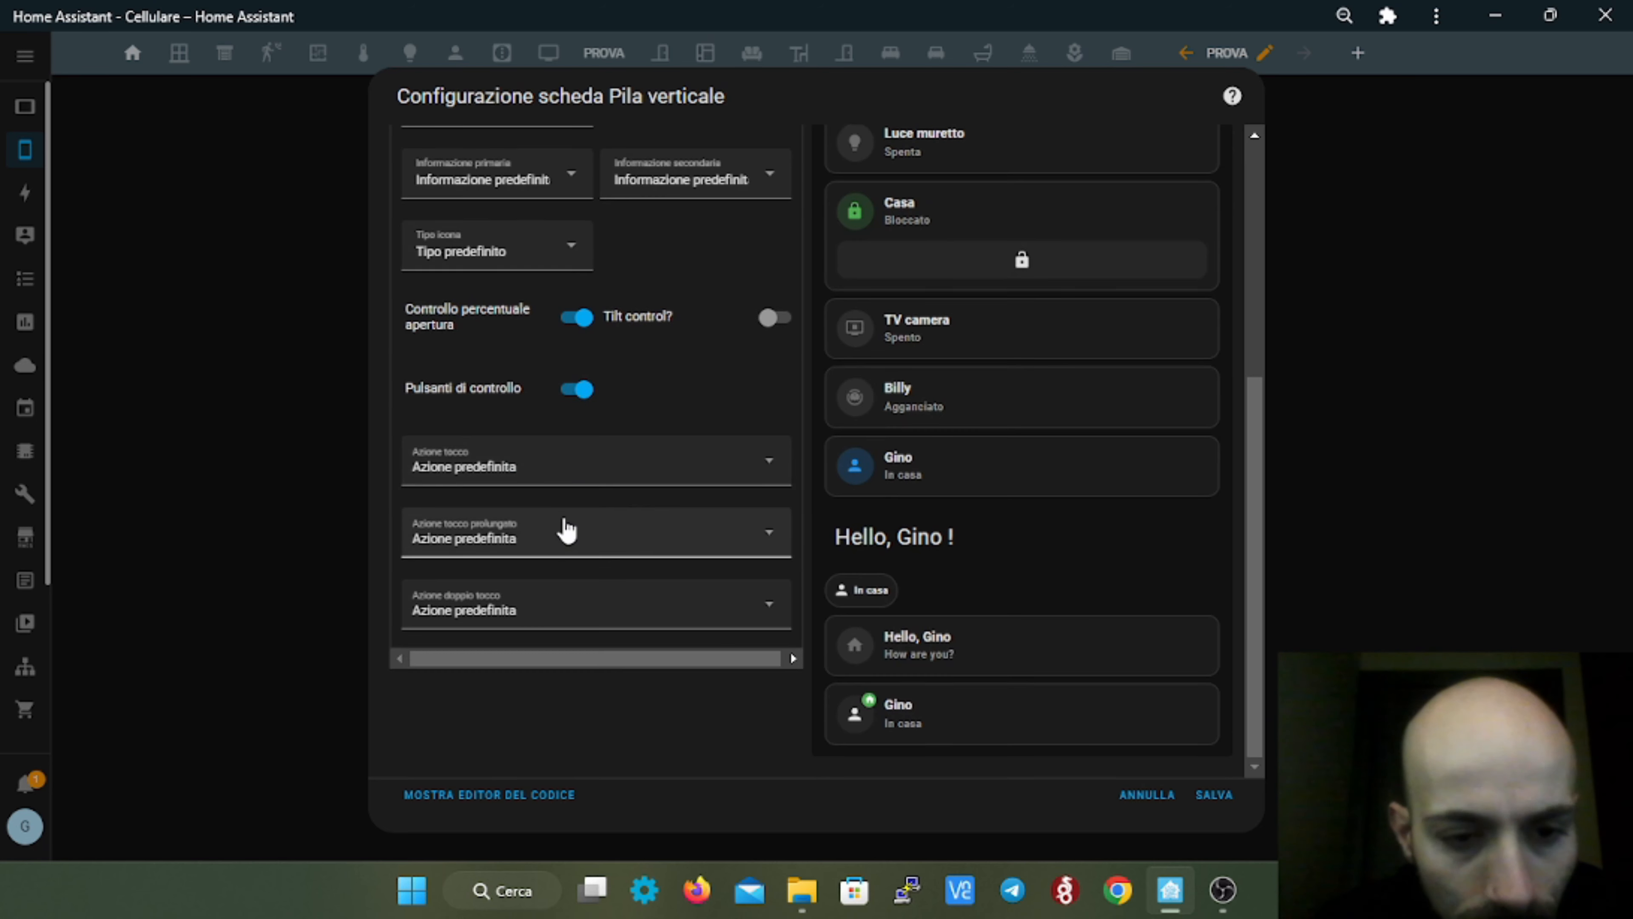
scroll(565, 529, up, 6)
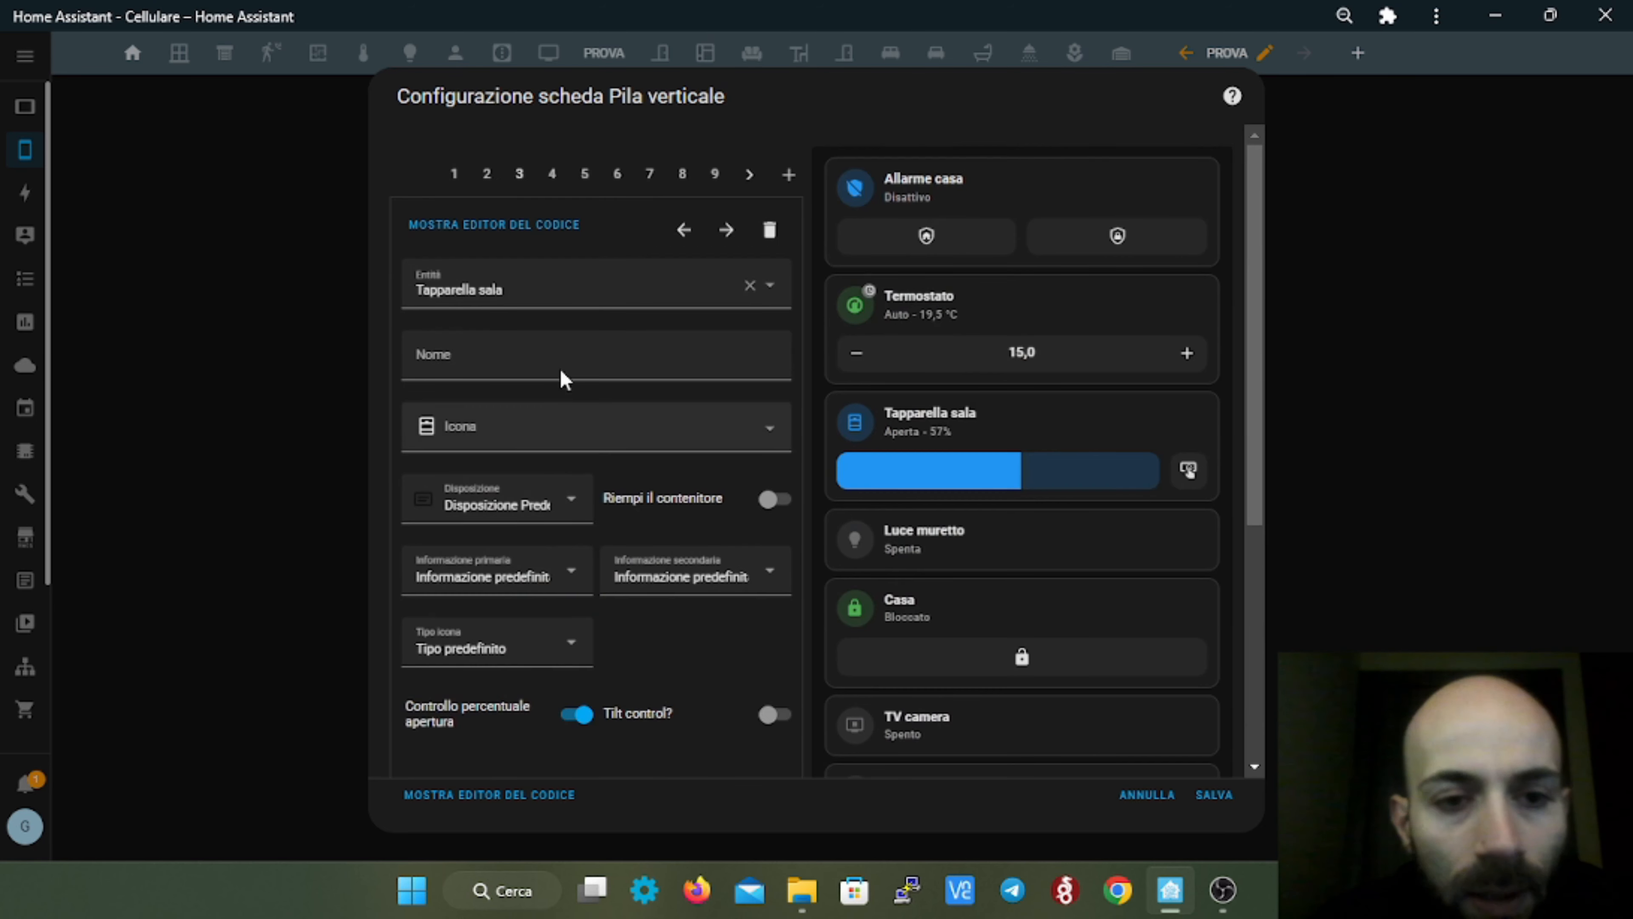
- Change the entity of the stack's fourth card, the light card, to Luce computer
click(551, 172)
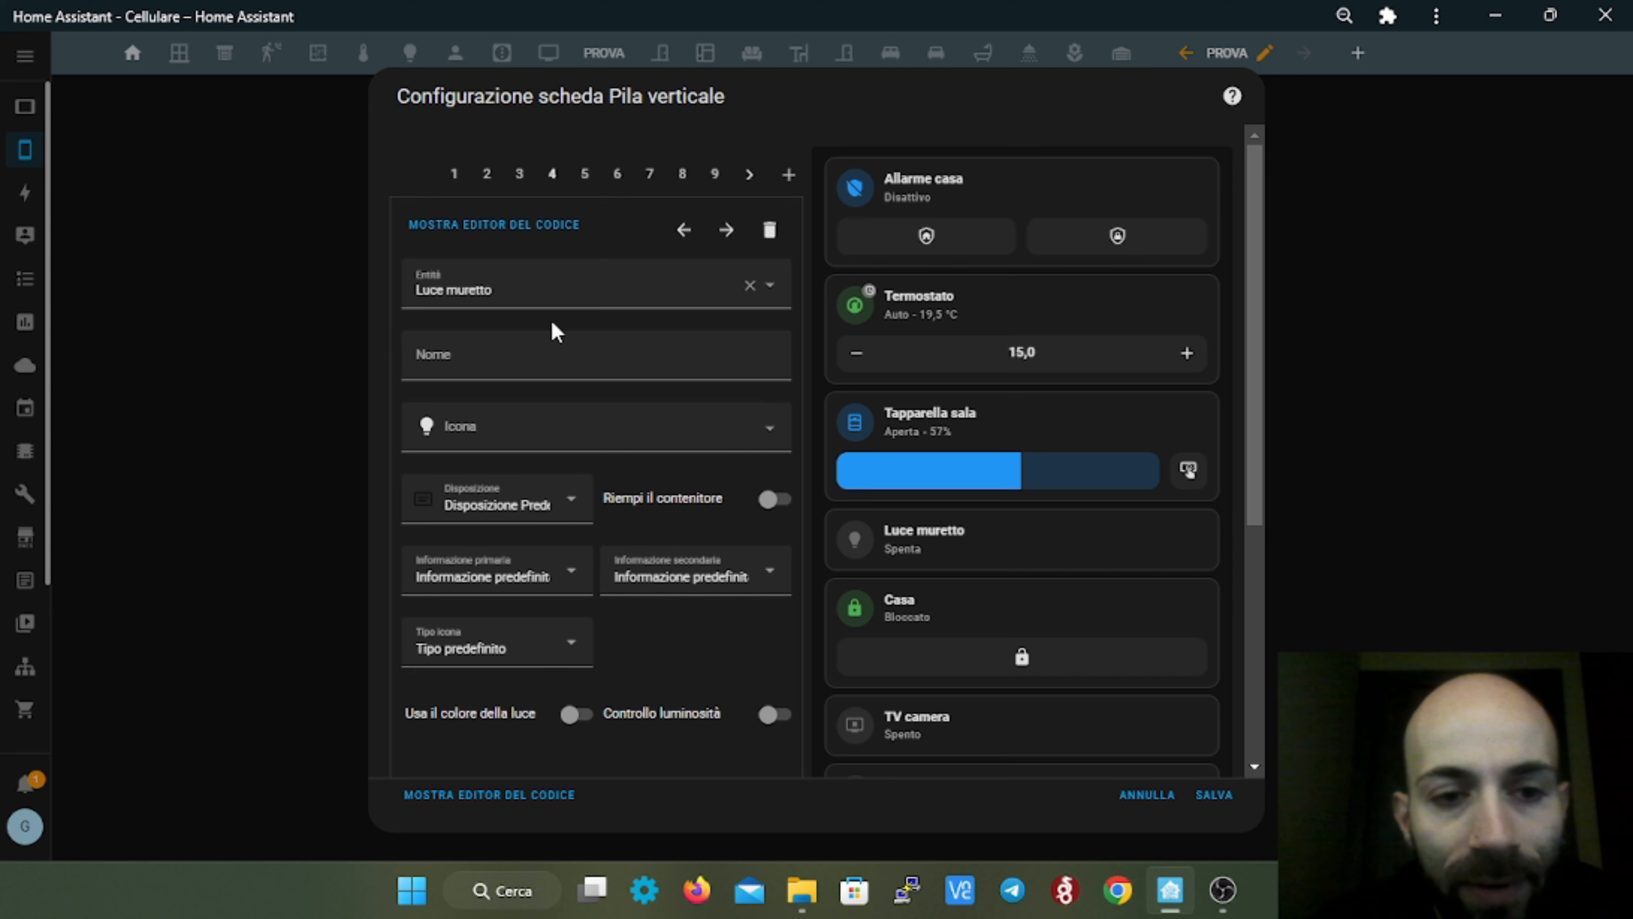
click(572, 298)
key(BackSpace)
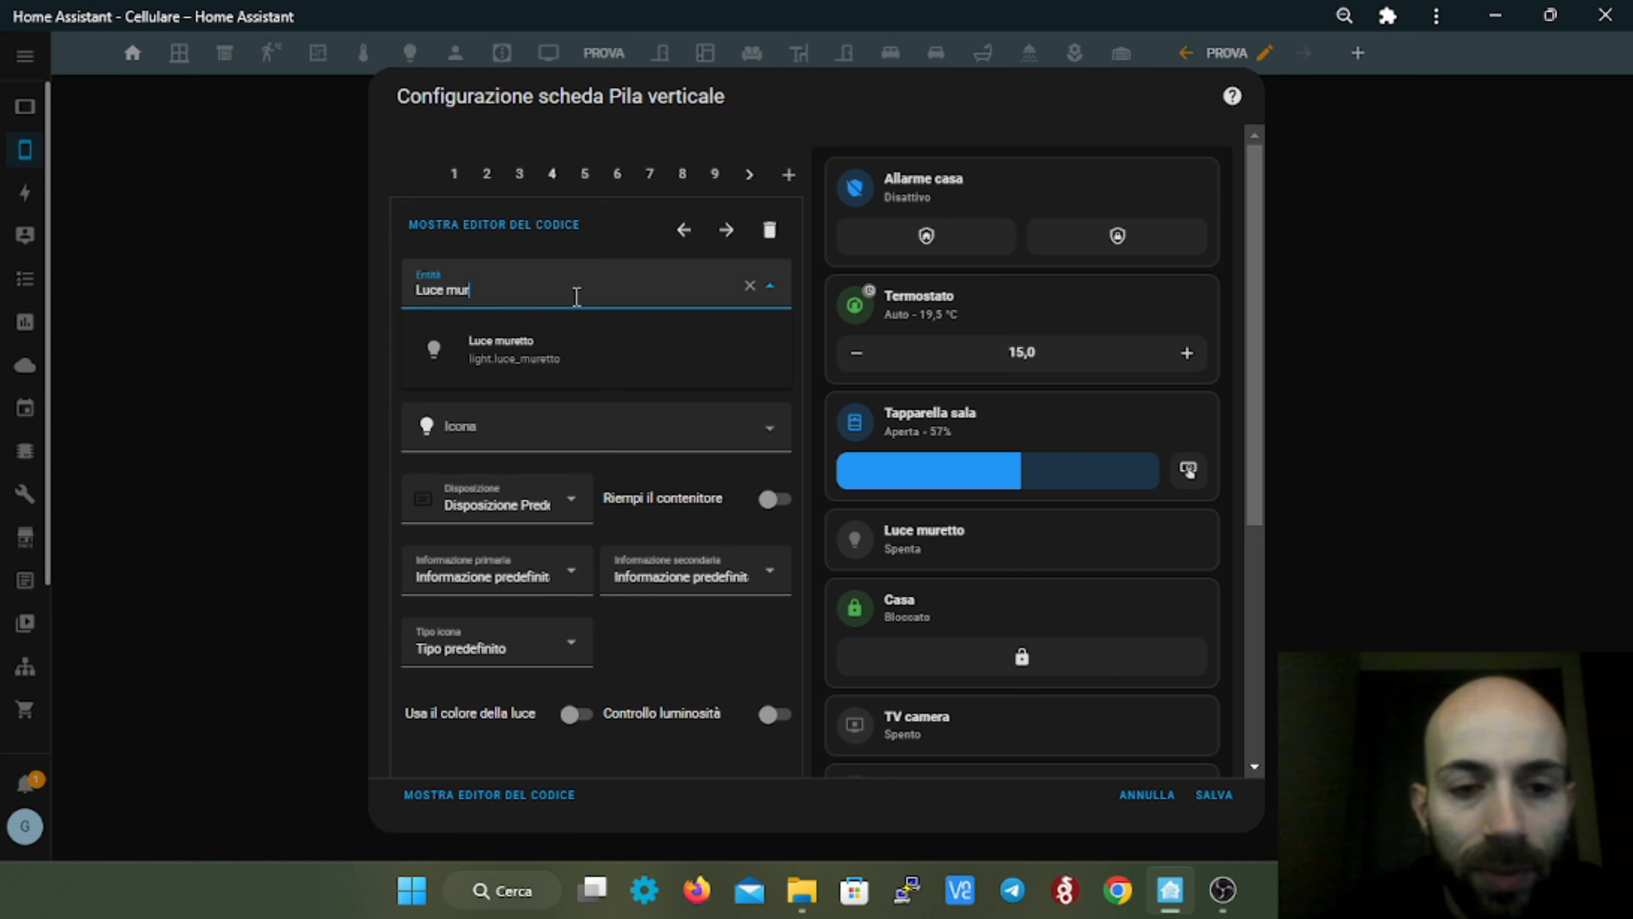
key(BackSpace)
key(BackSpace)
key(BackSpace)
text(comp)
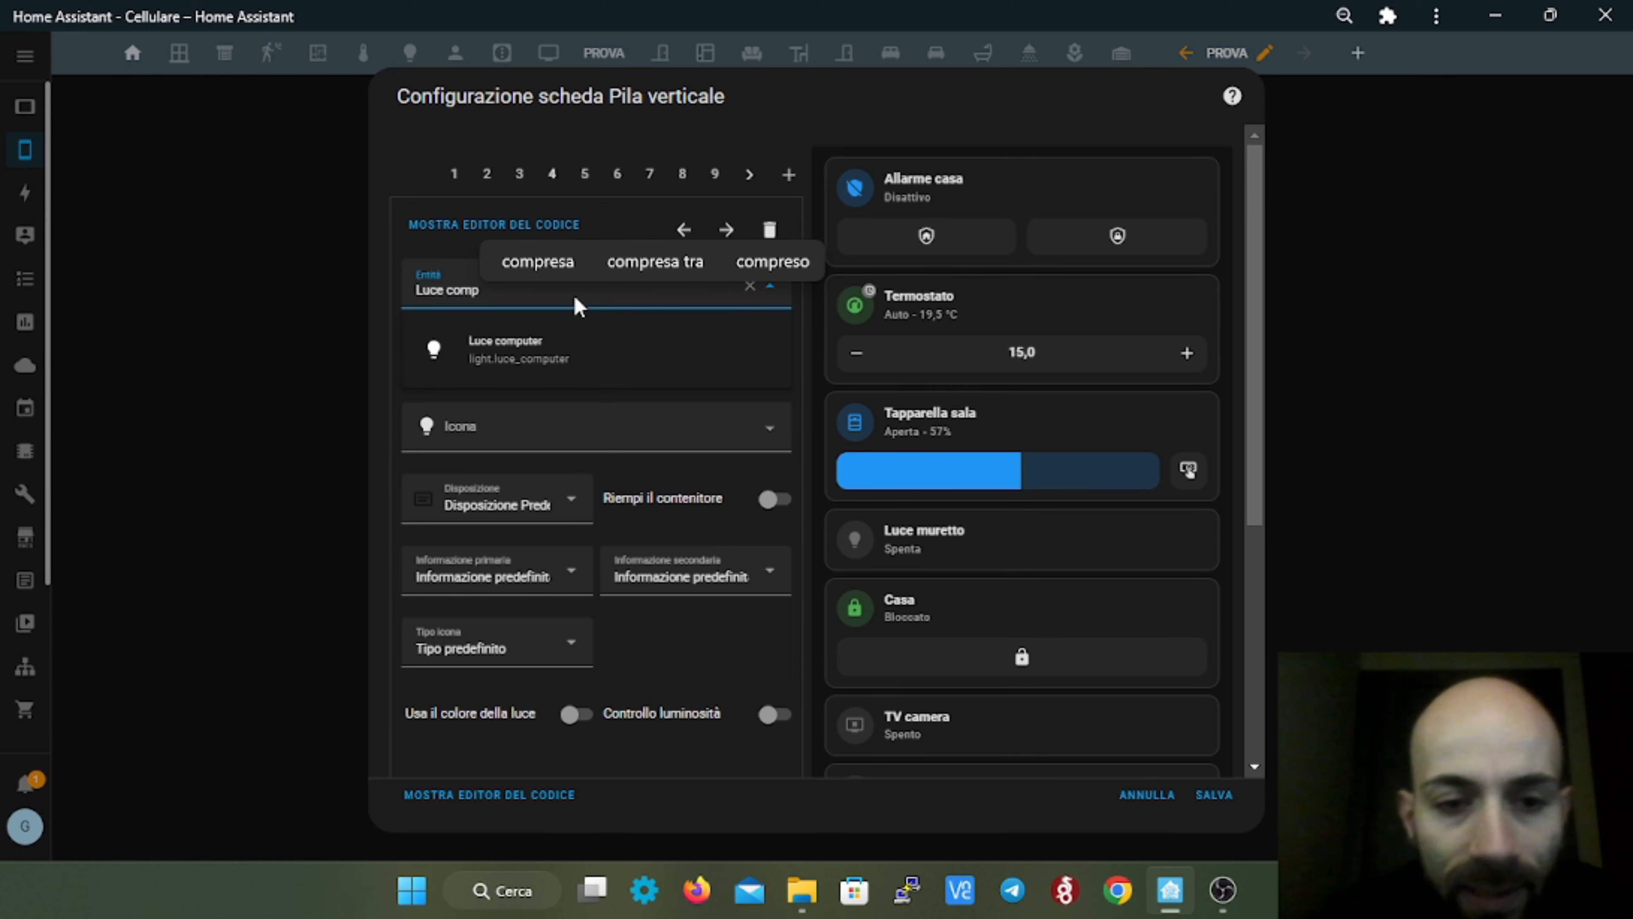
click(568, 354)
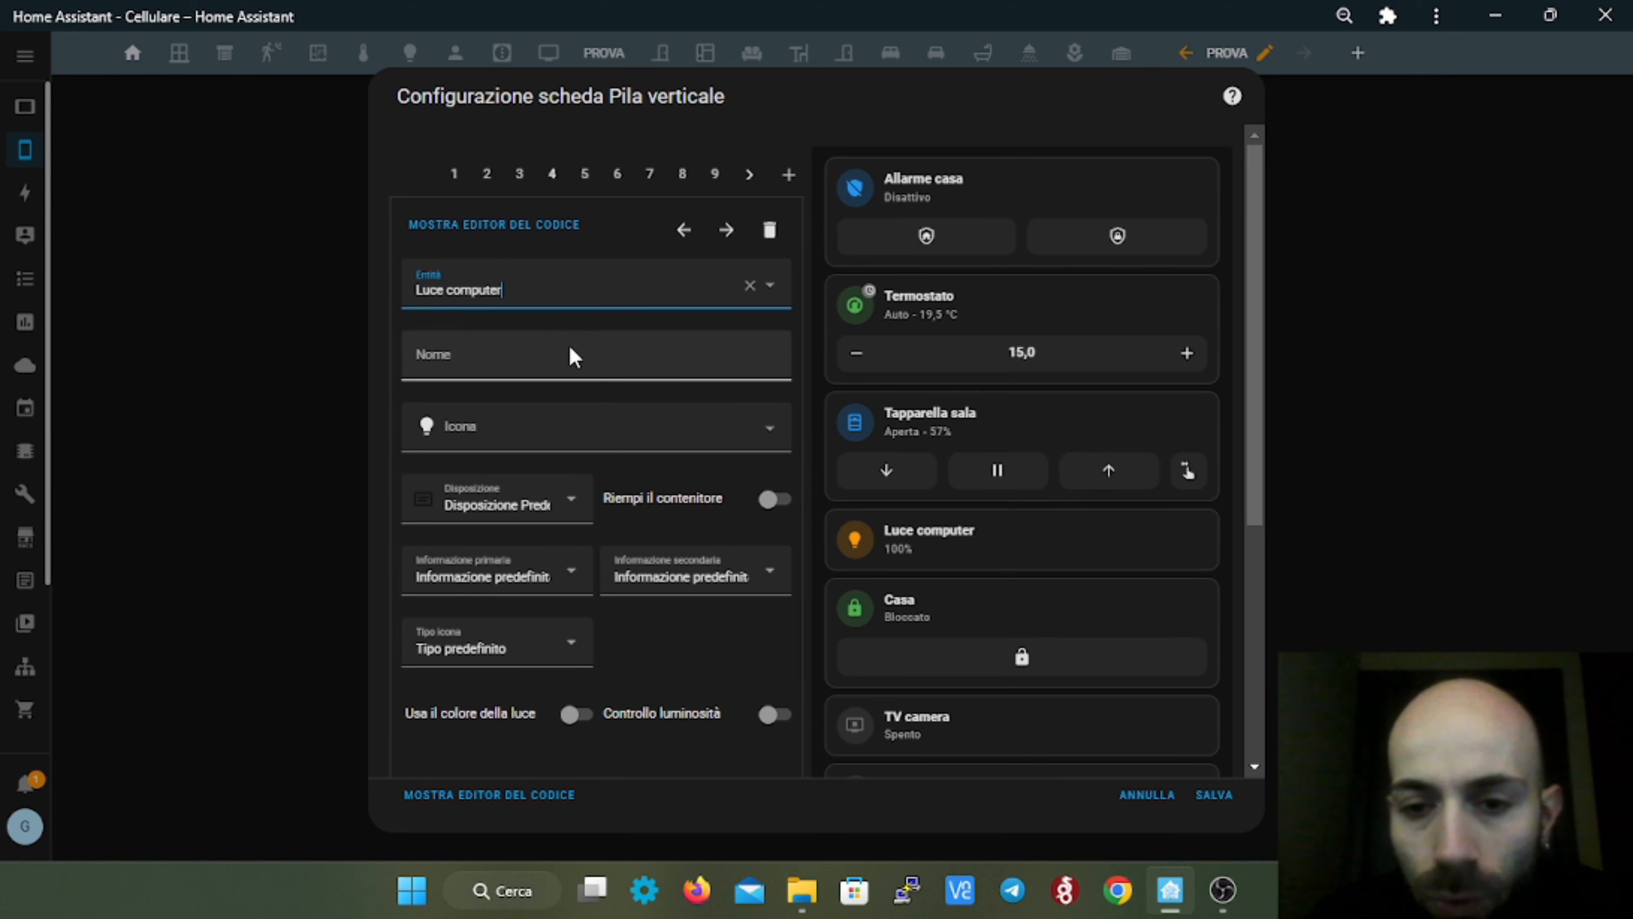
scroll(514, 474, down, 3)
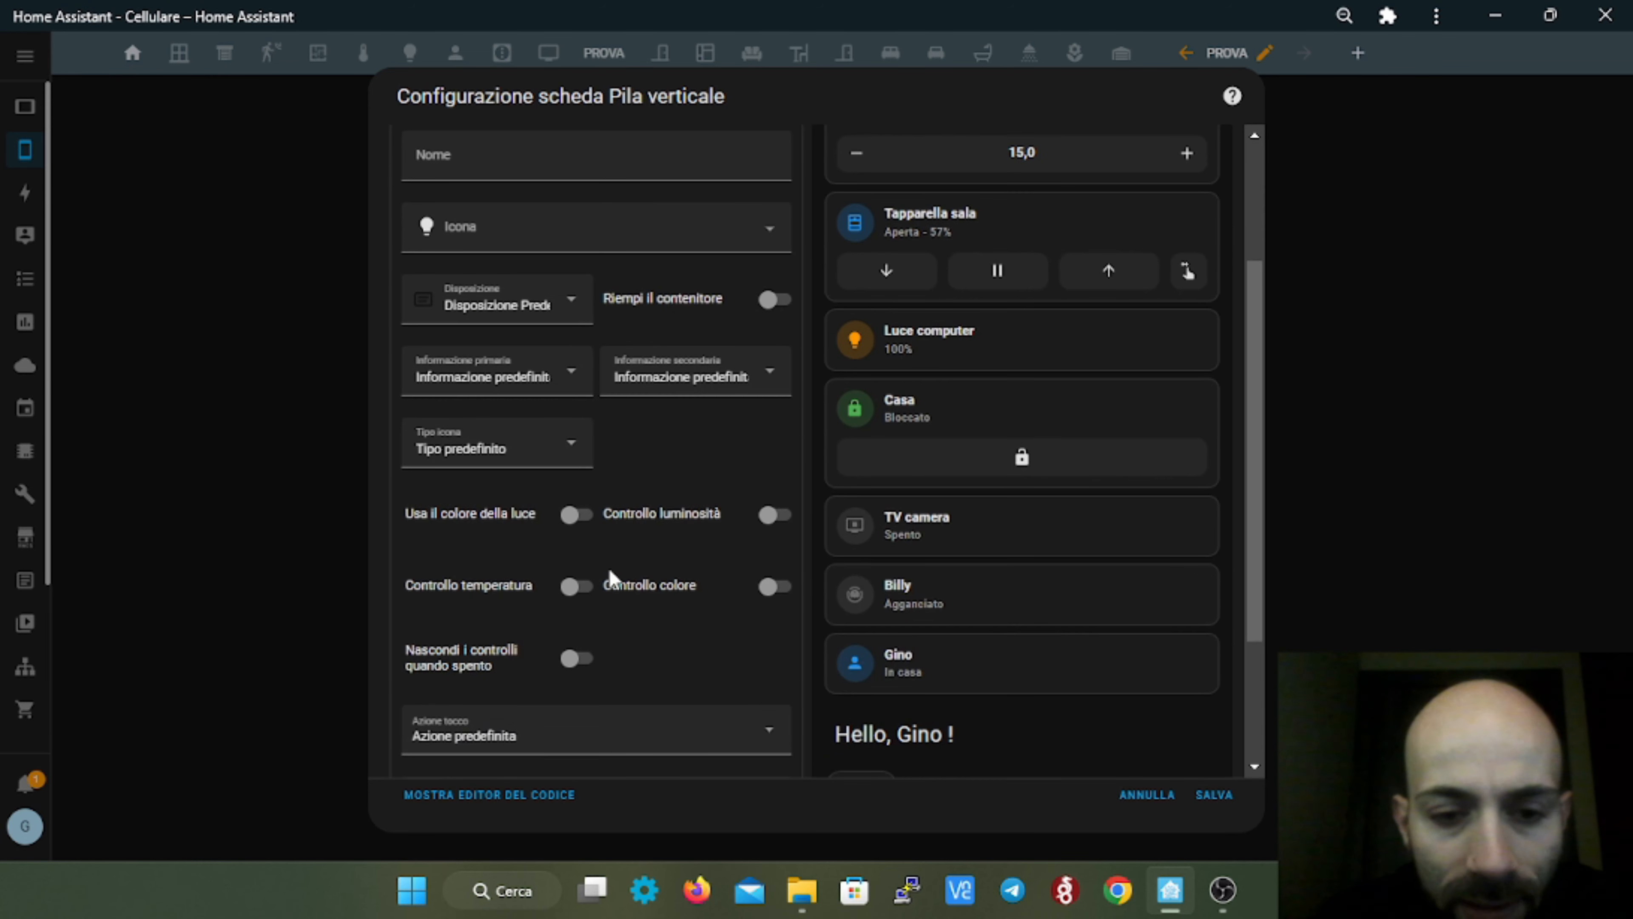
- Enable Controllo colore, Controllo temperatura, Controllo luminosità, Usa il colore della luce and Nascondi i controlli quando spento on the Luce computer card
click(769, 586)
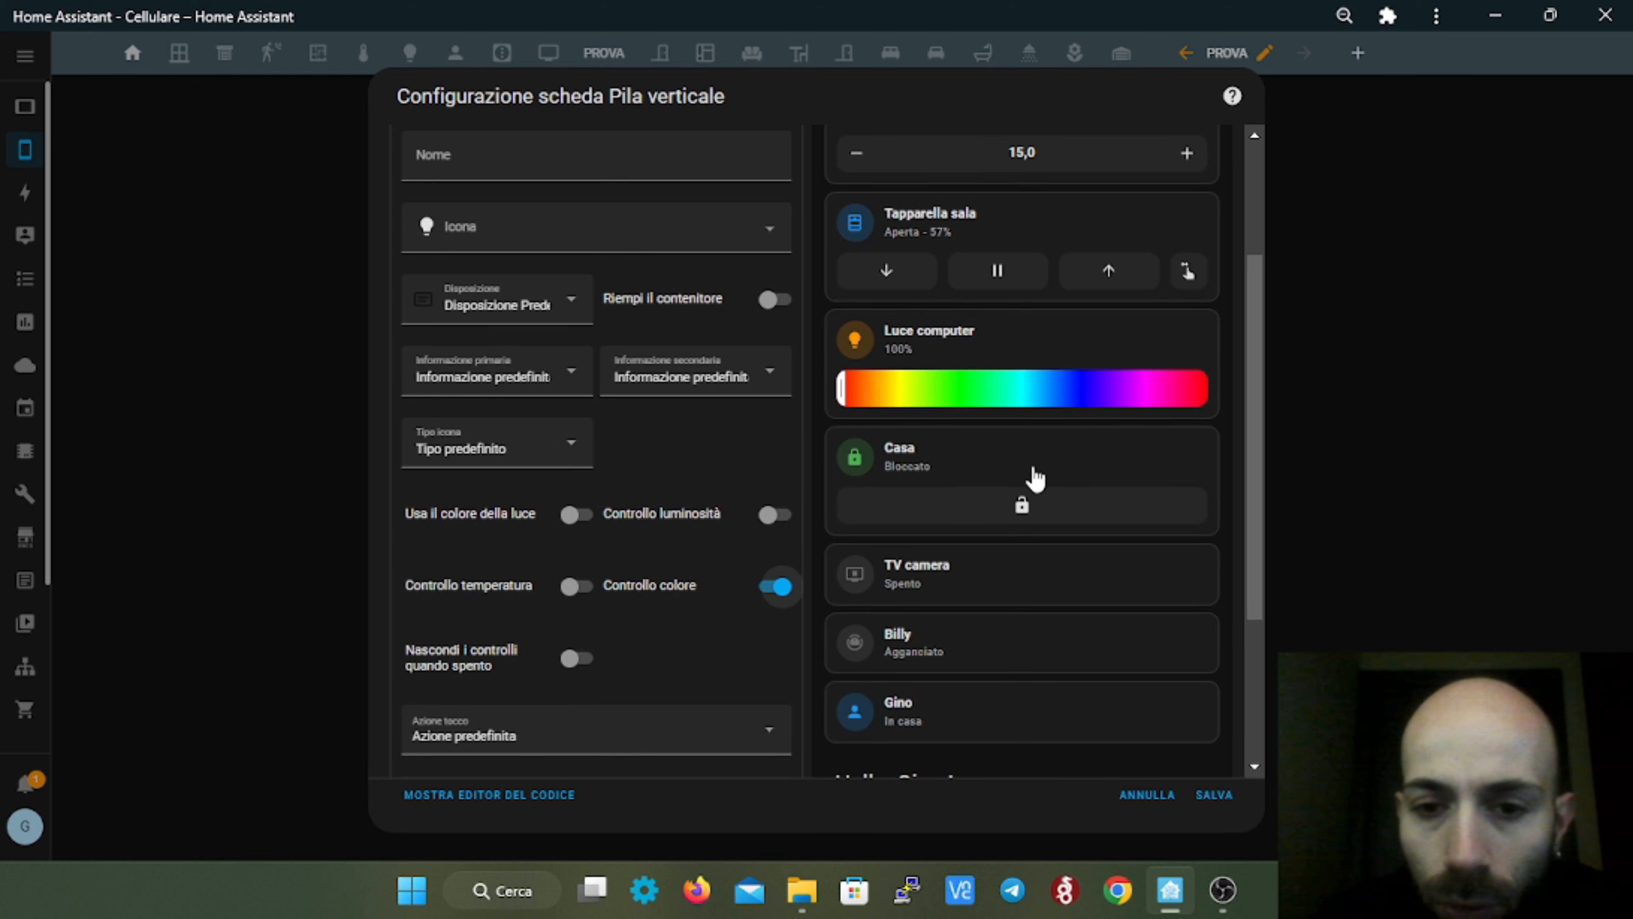
click(574, 586)
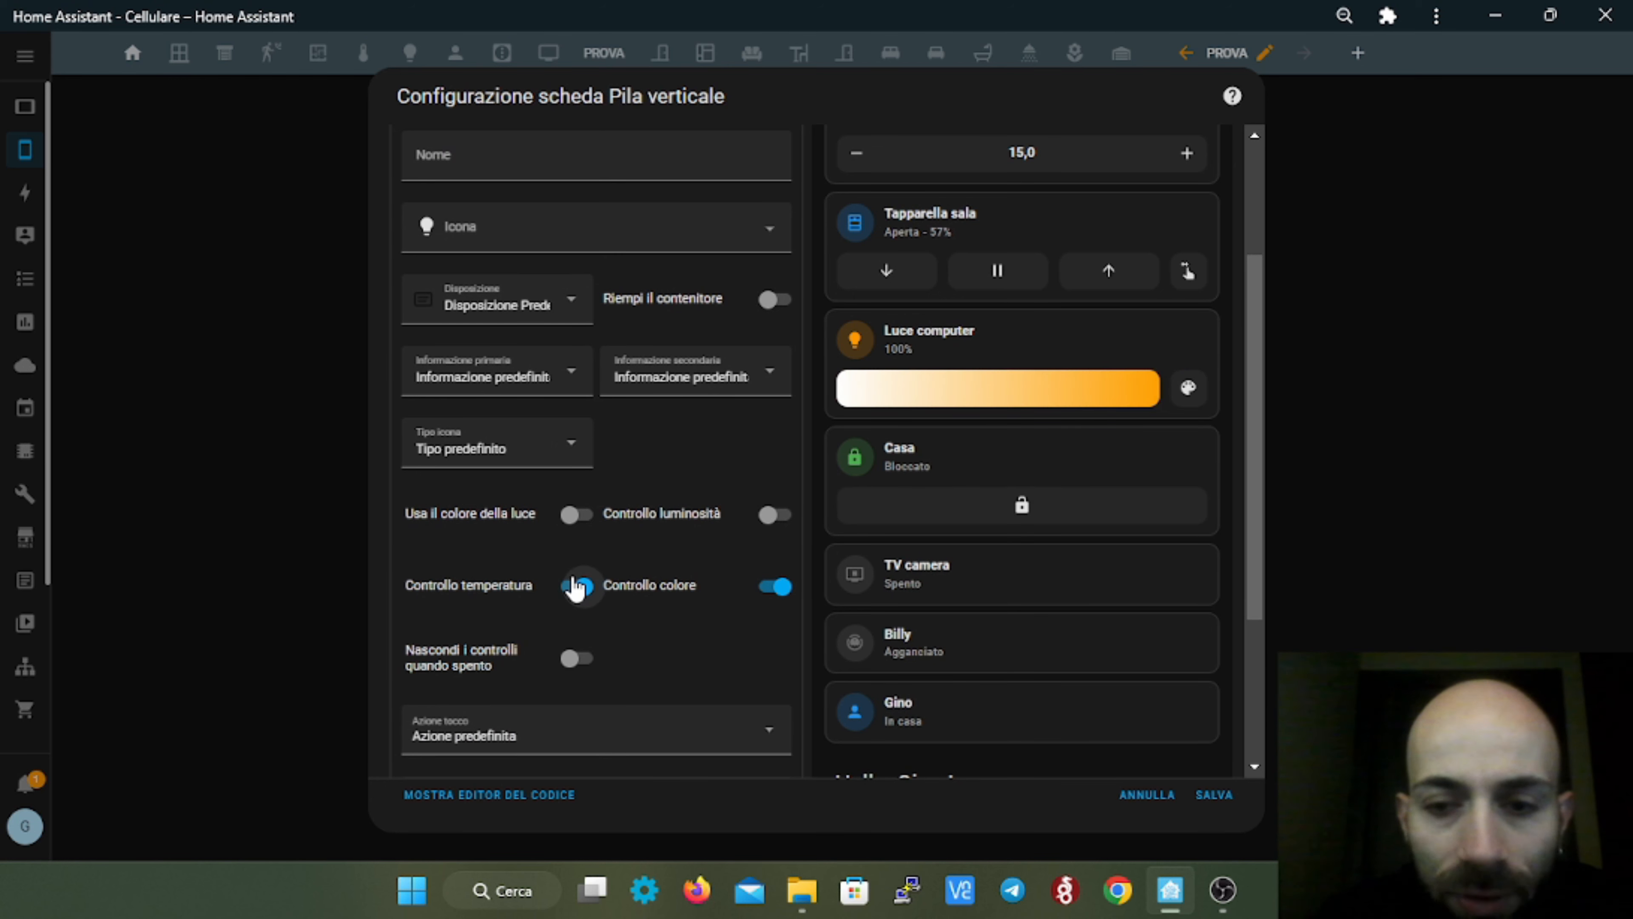
click(766, 518)
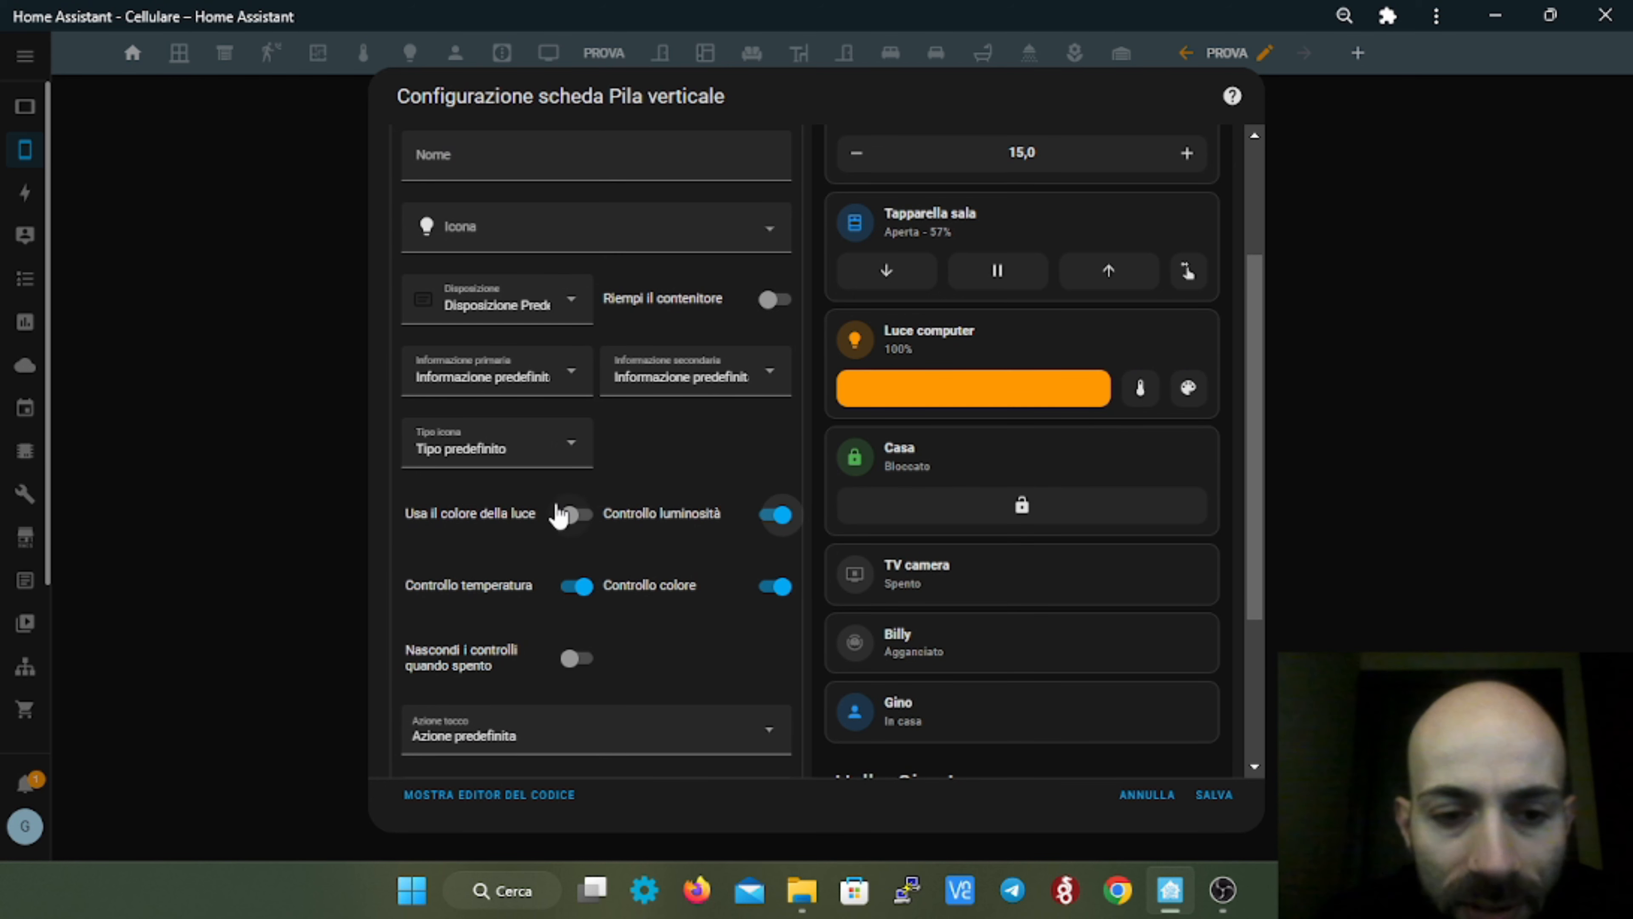
click(570, 518)
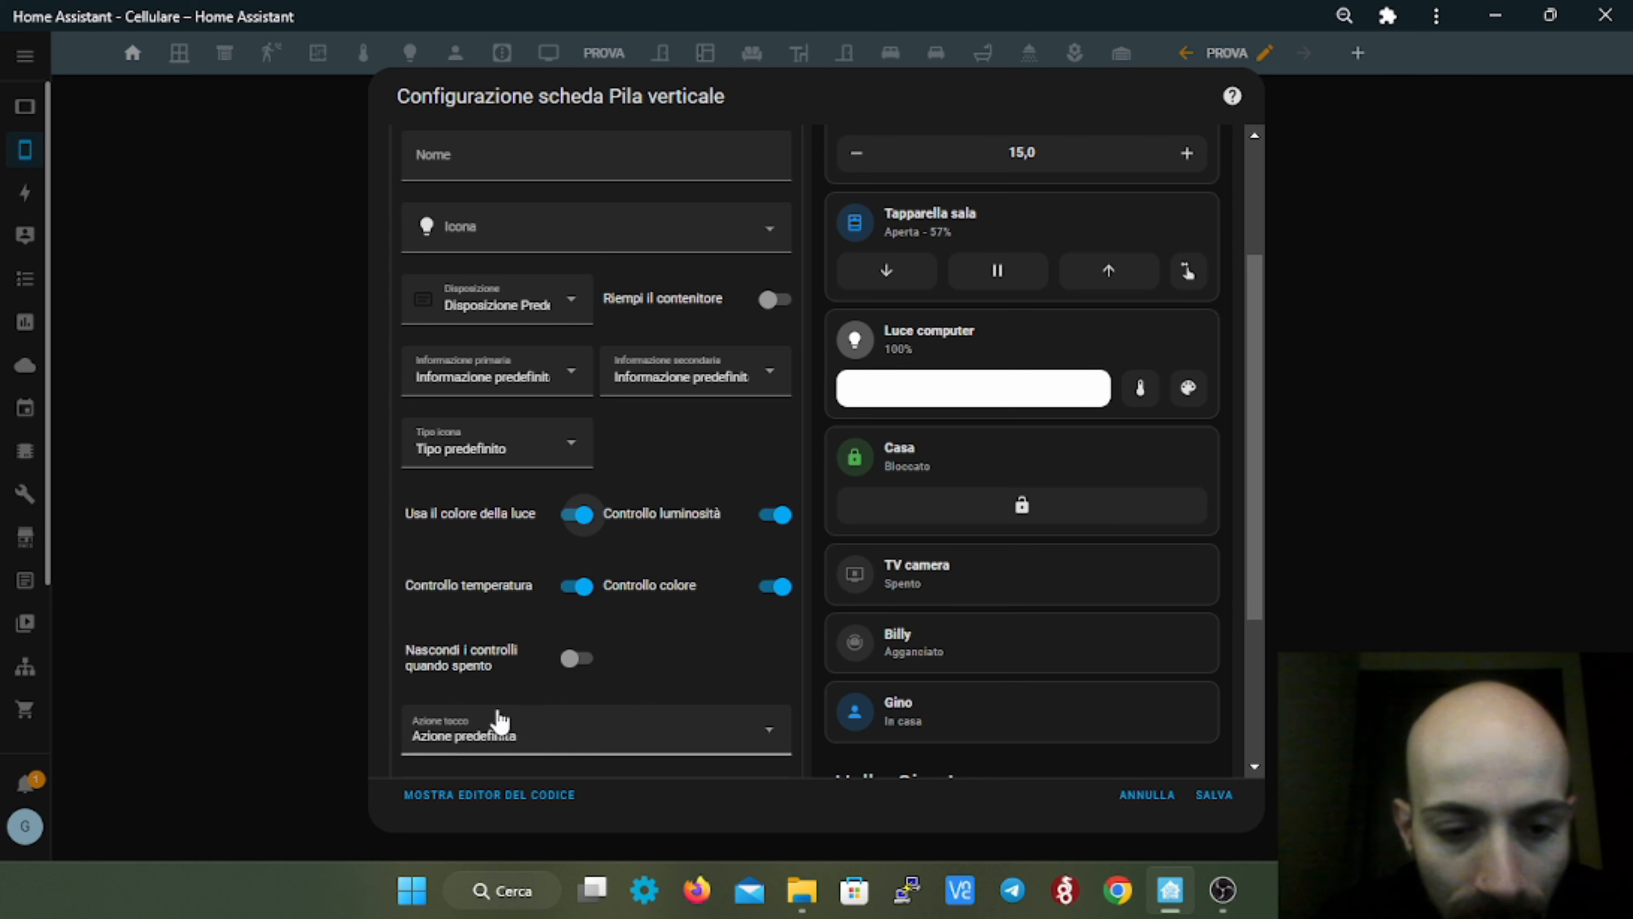
click(579, 659)
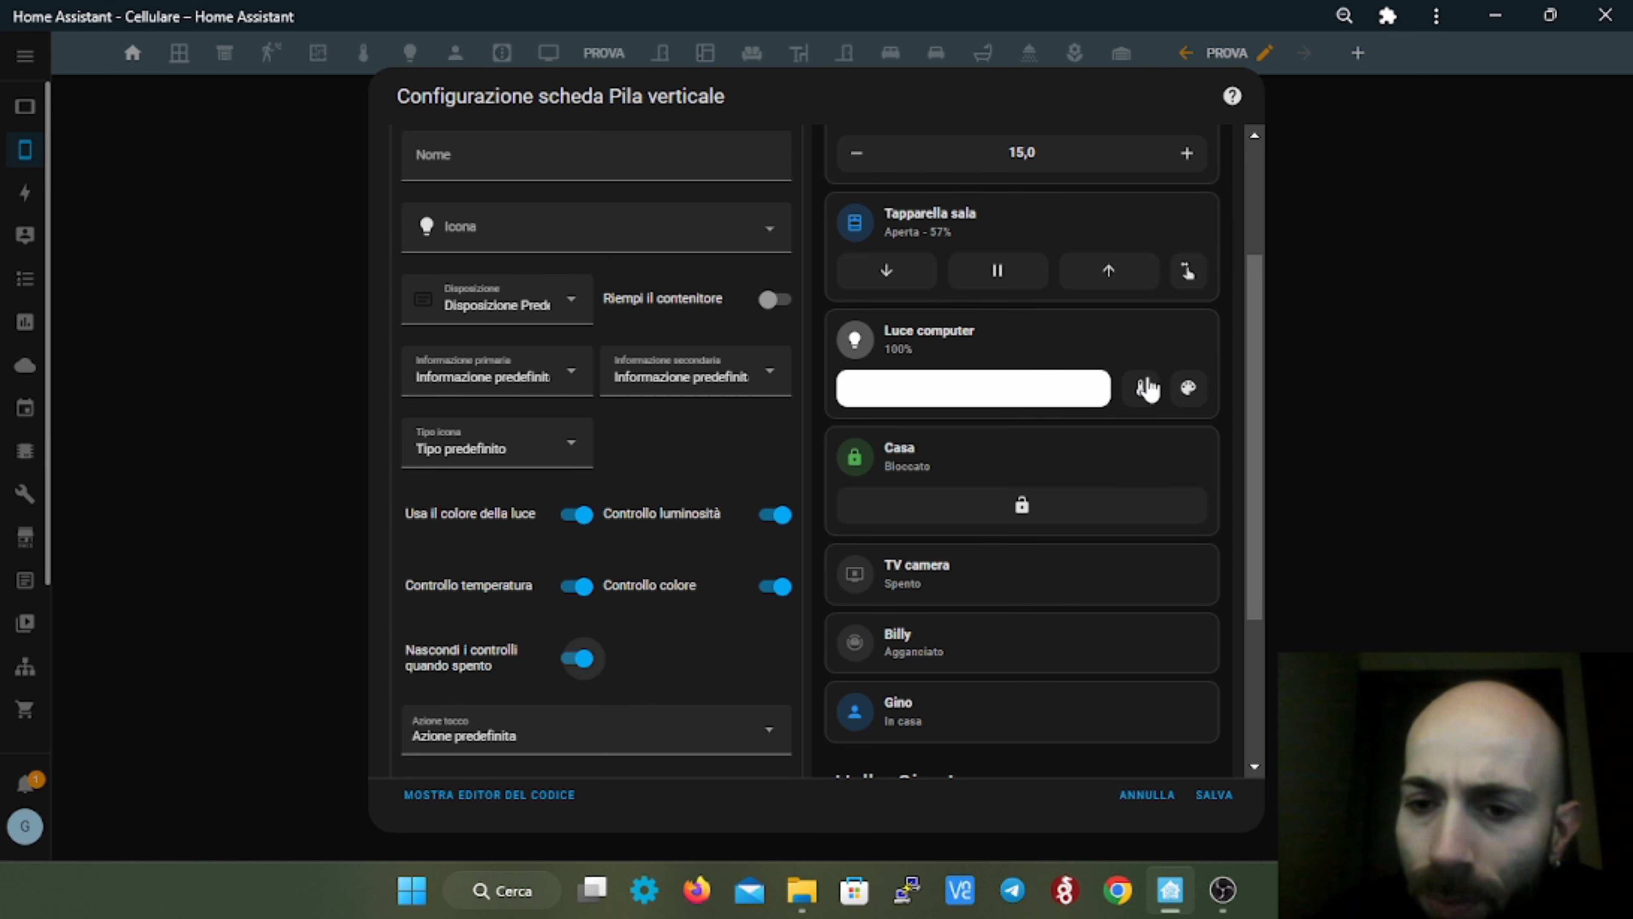
- Switch the Luce computer card's preview between its temperature, colour and brightness sliders, ending on brightness
click(1145, 387)
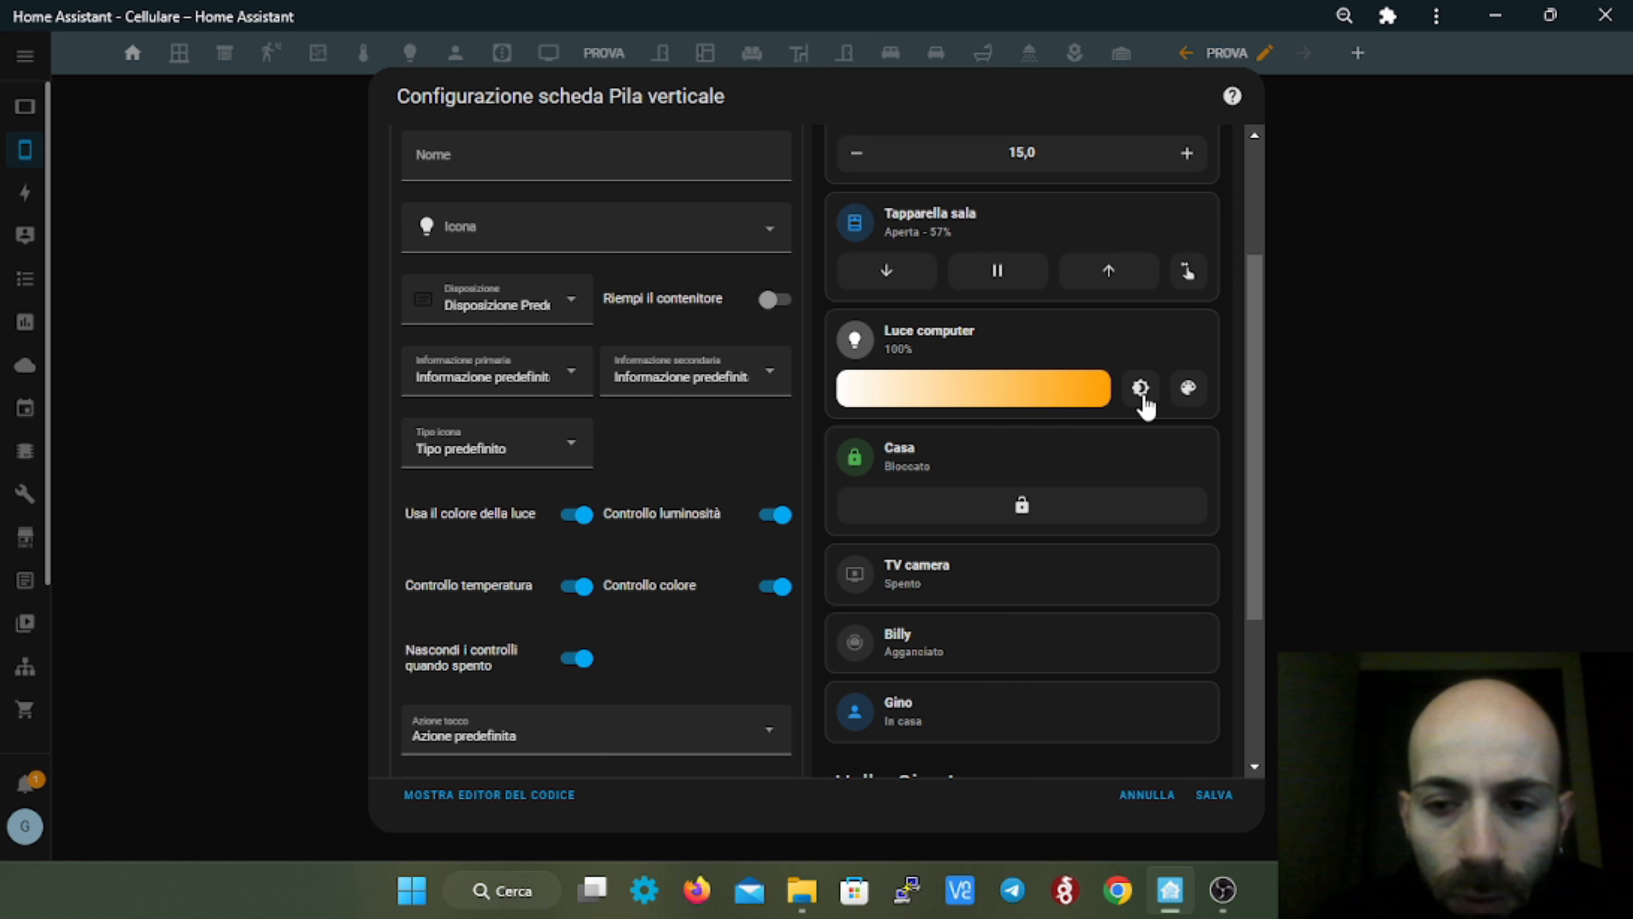
click(1141, 390)
click(1141, 390)
click(1141, 389)
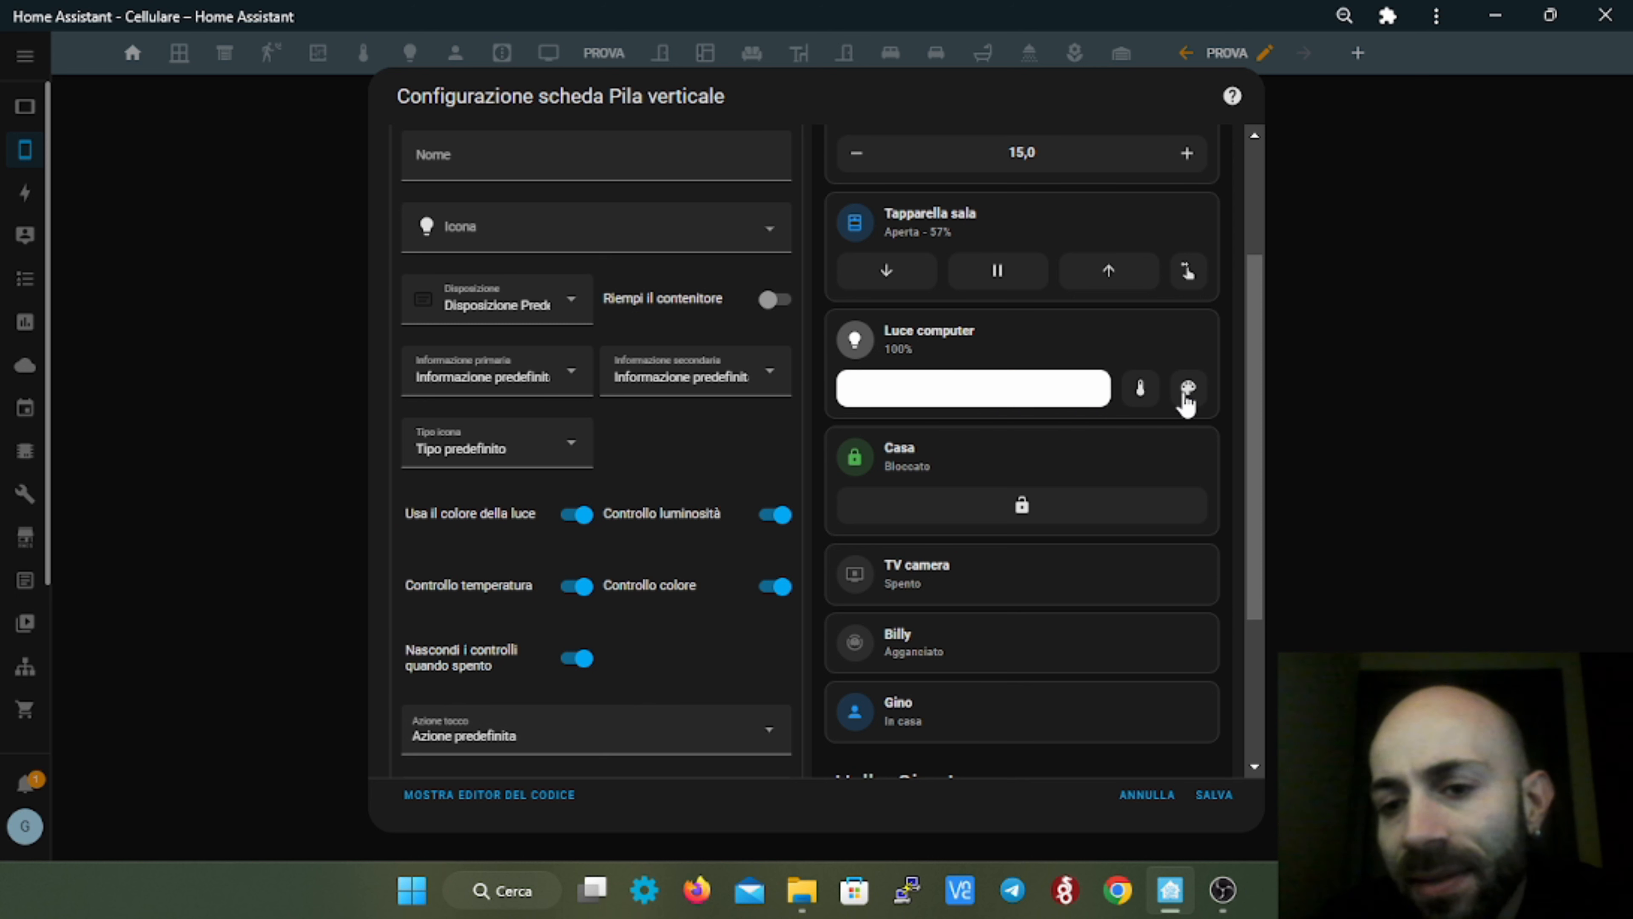
click(1187, 393)
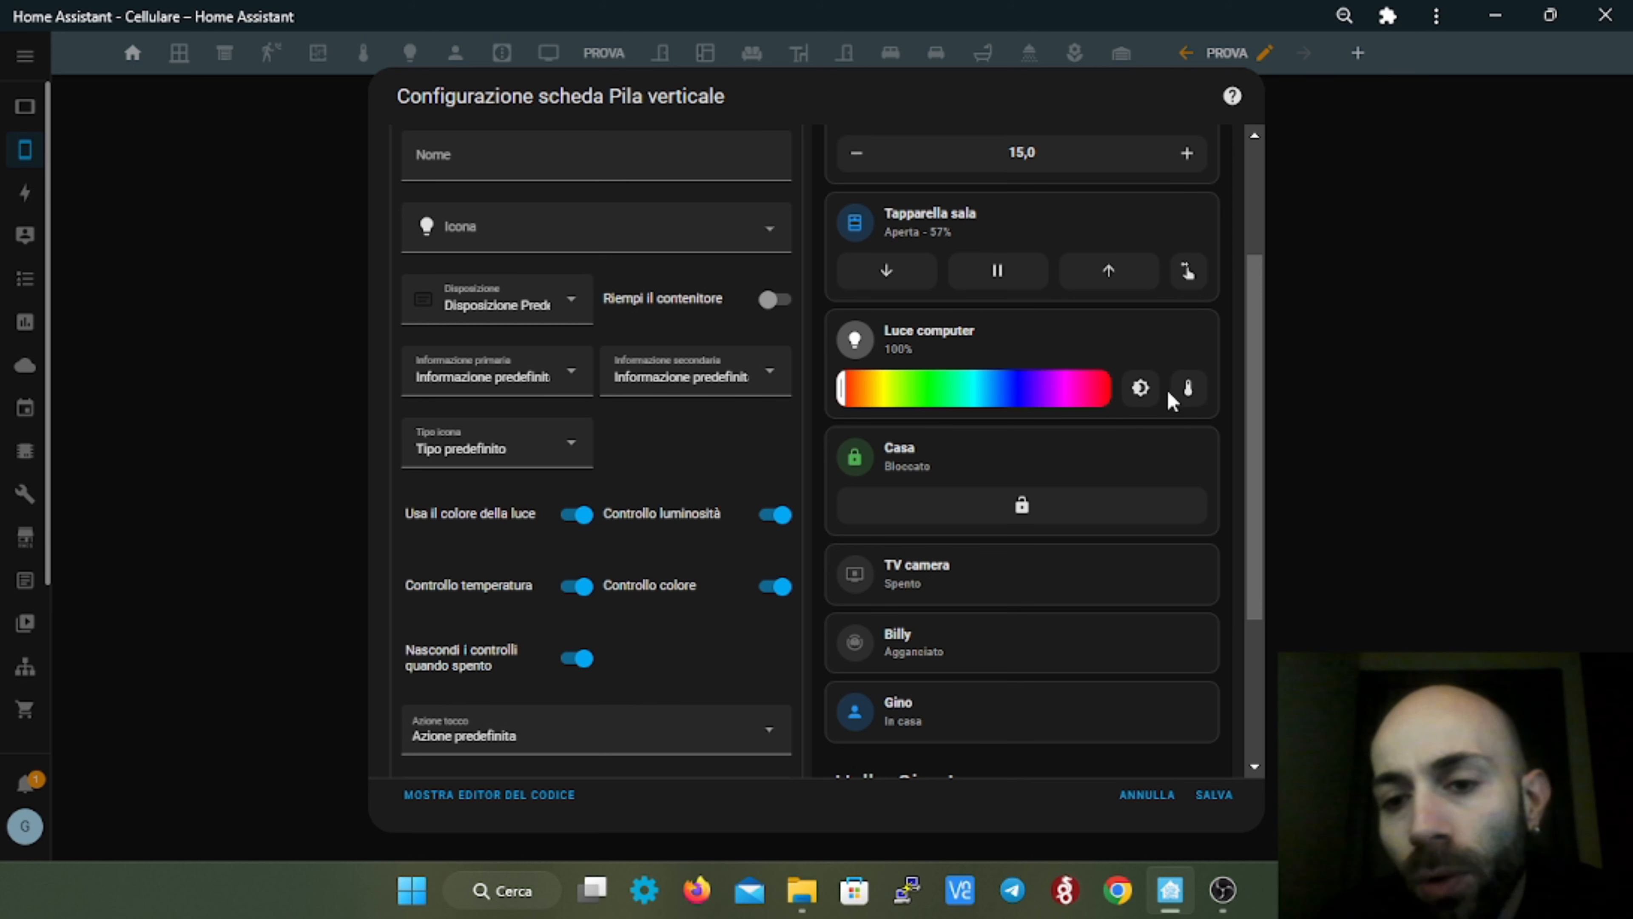
click(1139, 389)
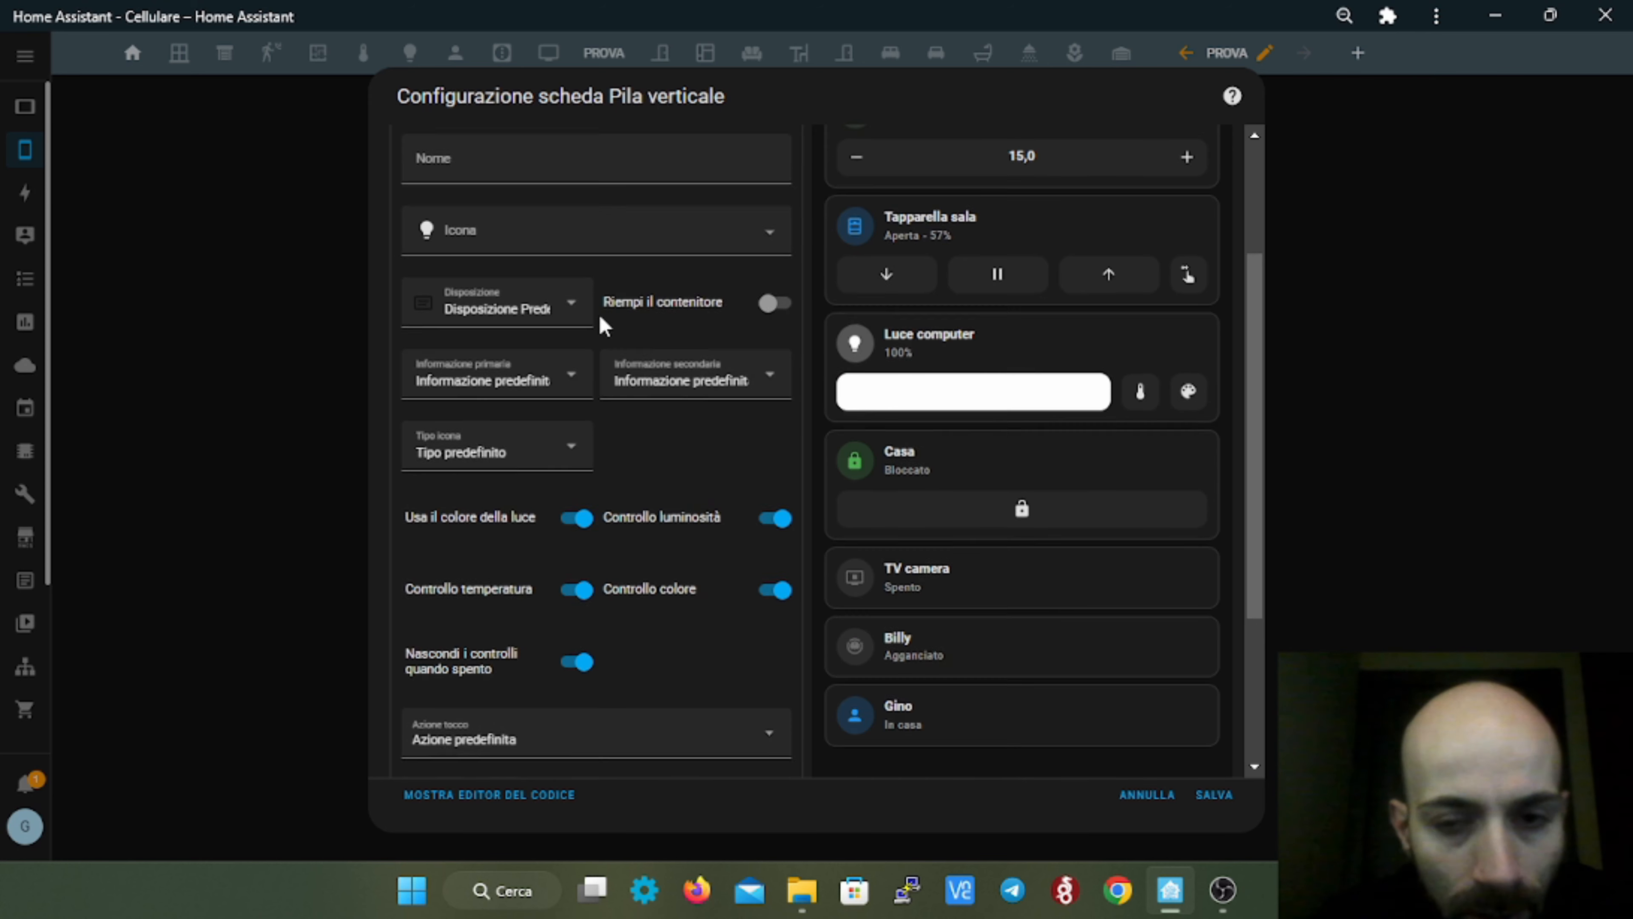
- Open the stack's fifth card, the Casa lock card, and review its available options
scroll(608, 328, up, 3)
click(586, 177)
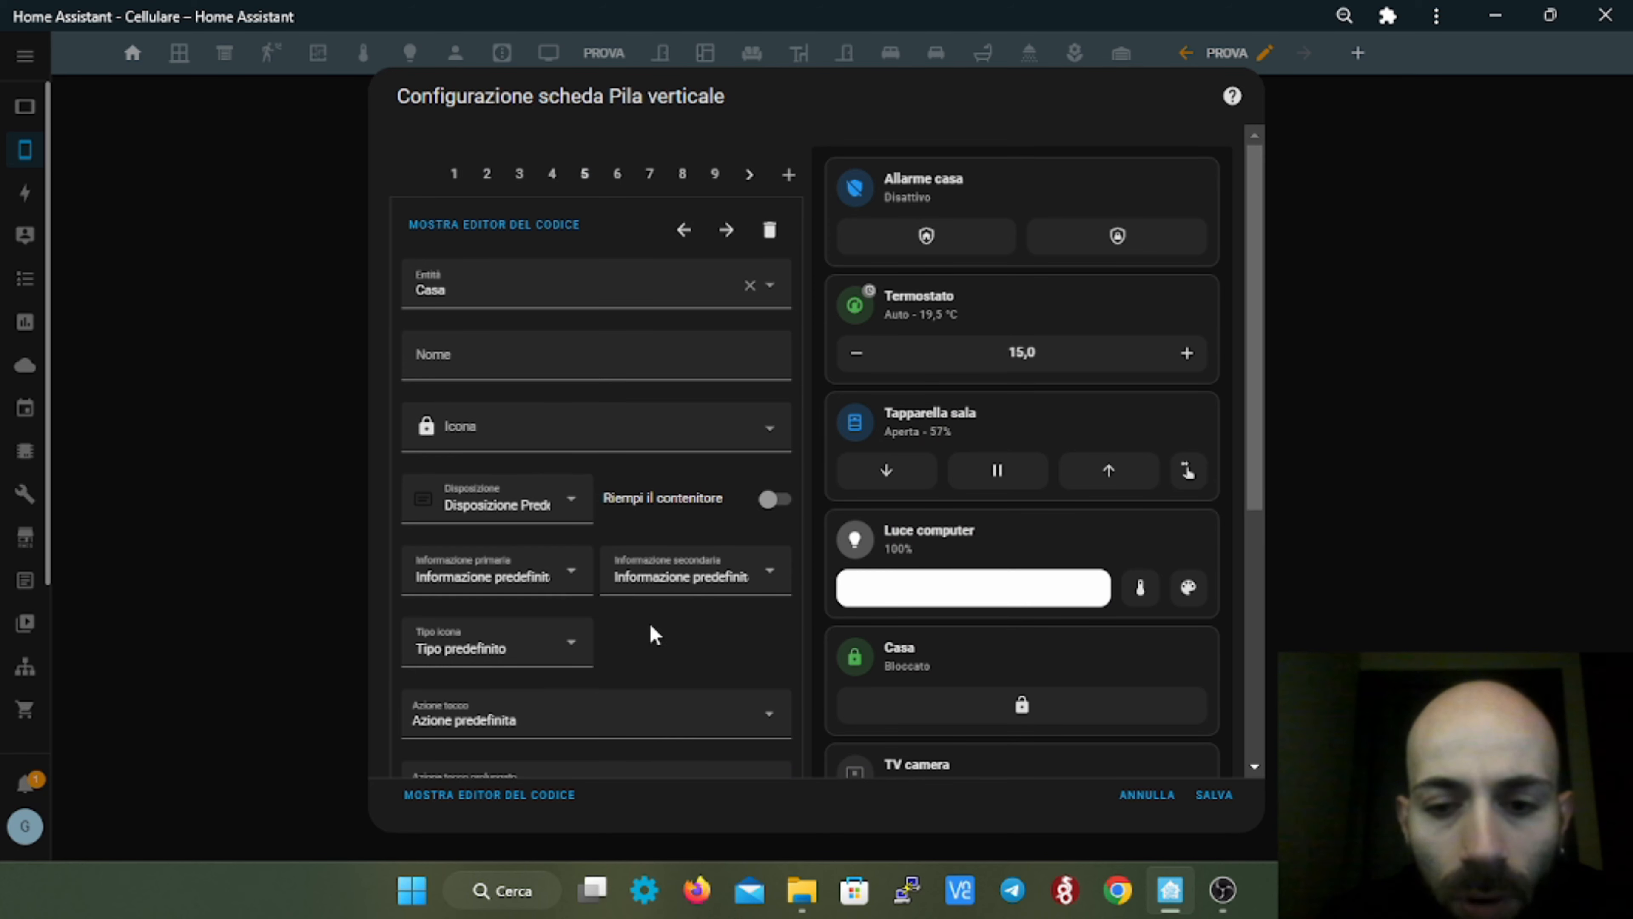
scroll(699, 627, down, 3)
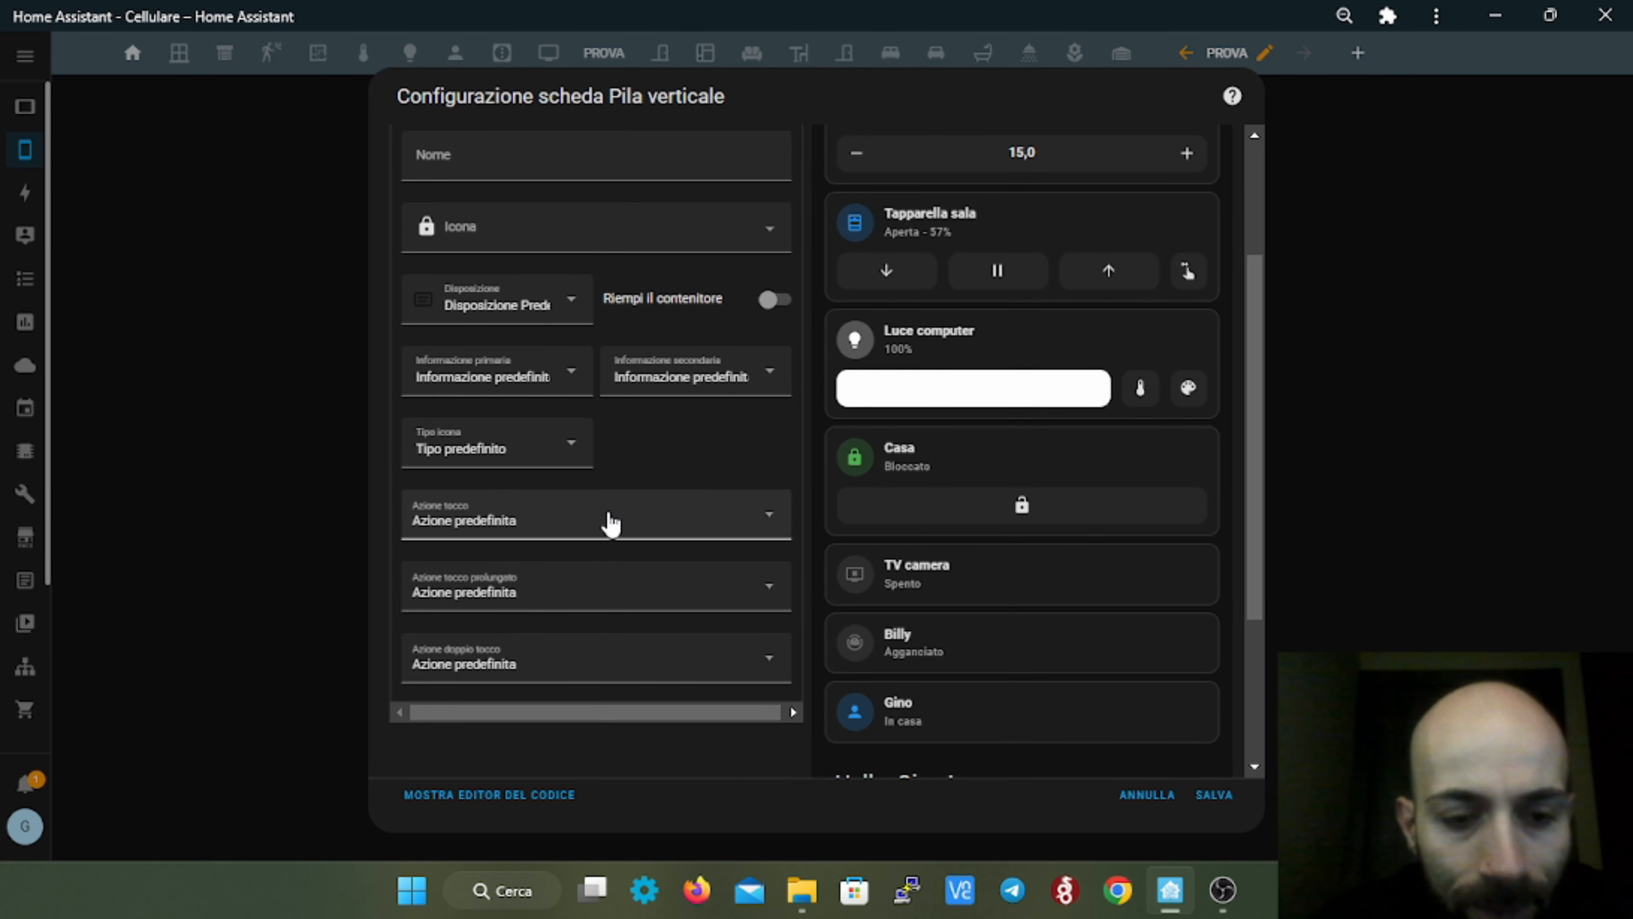
scroll(568, 521, down, 3)
scroll(566, 521, up, 6)
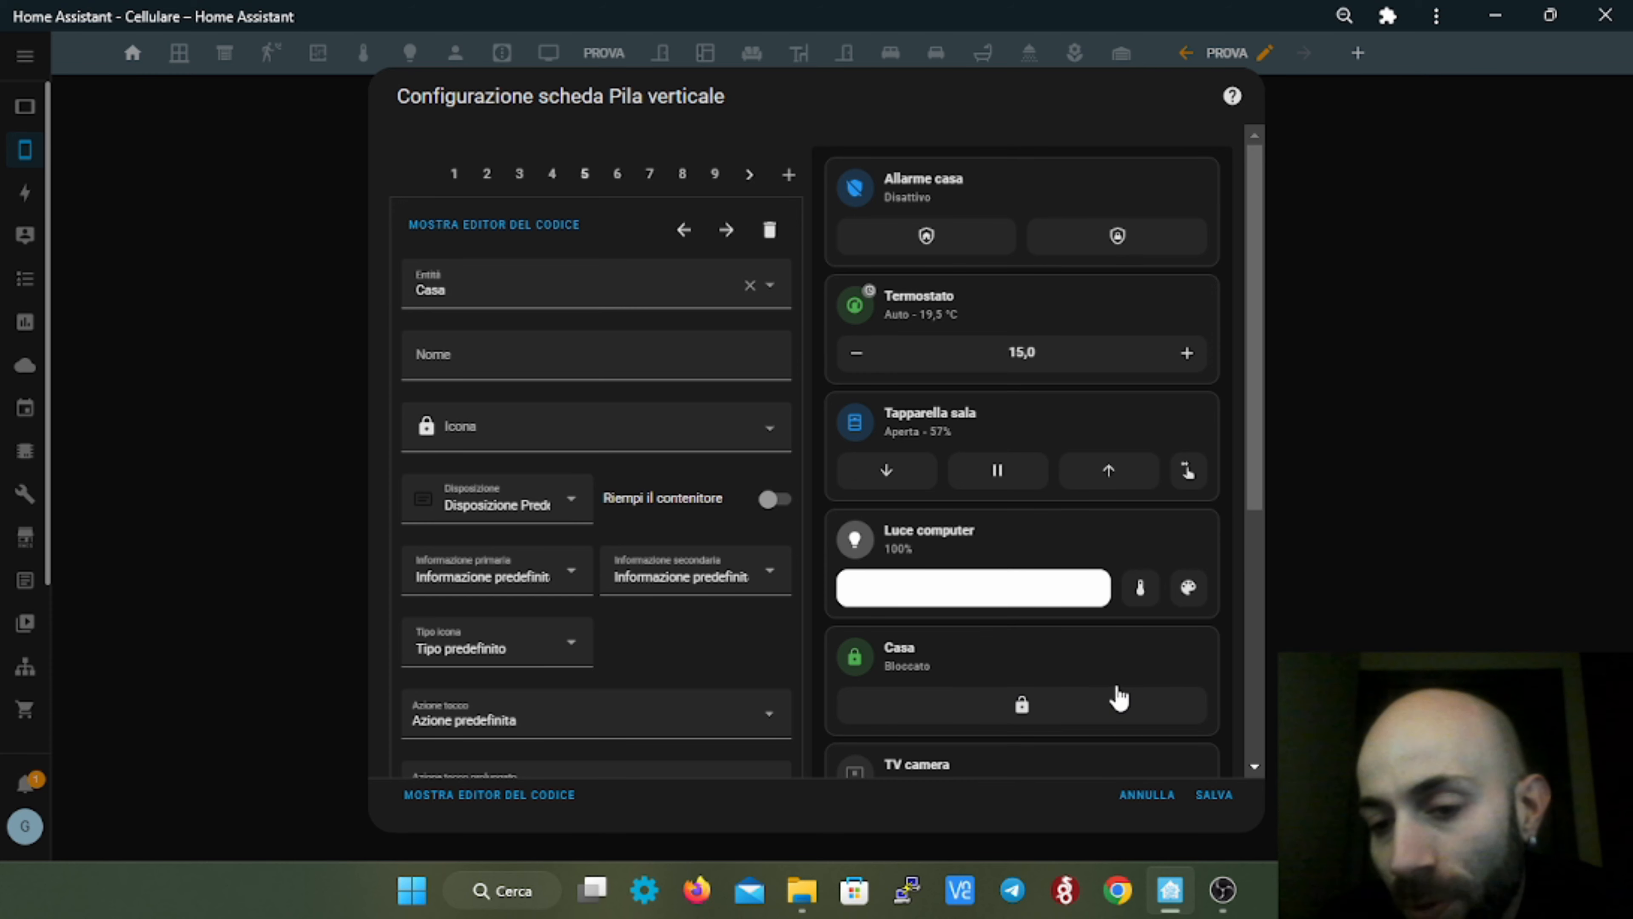
- Enable the volume controls Silenzia, Livello del Volume and Bottoni del Volume on the stack's sixth card, TV camera
click(627, 176)
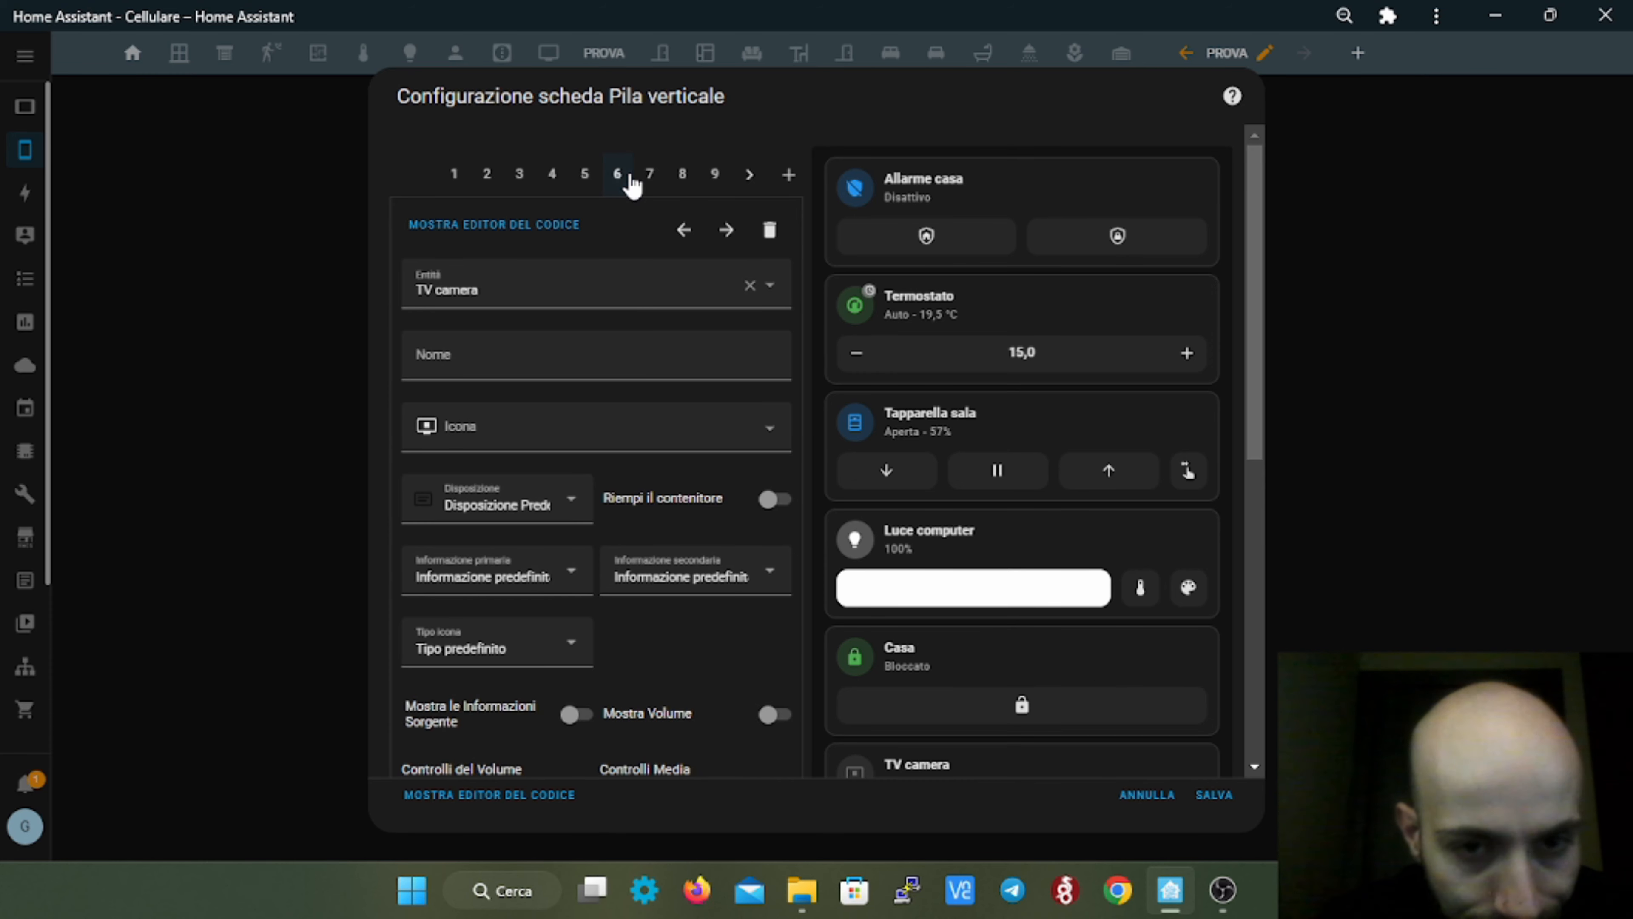
scroll(991, 611, down, 4)
scroll(955, 583, up, 4)
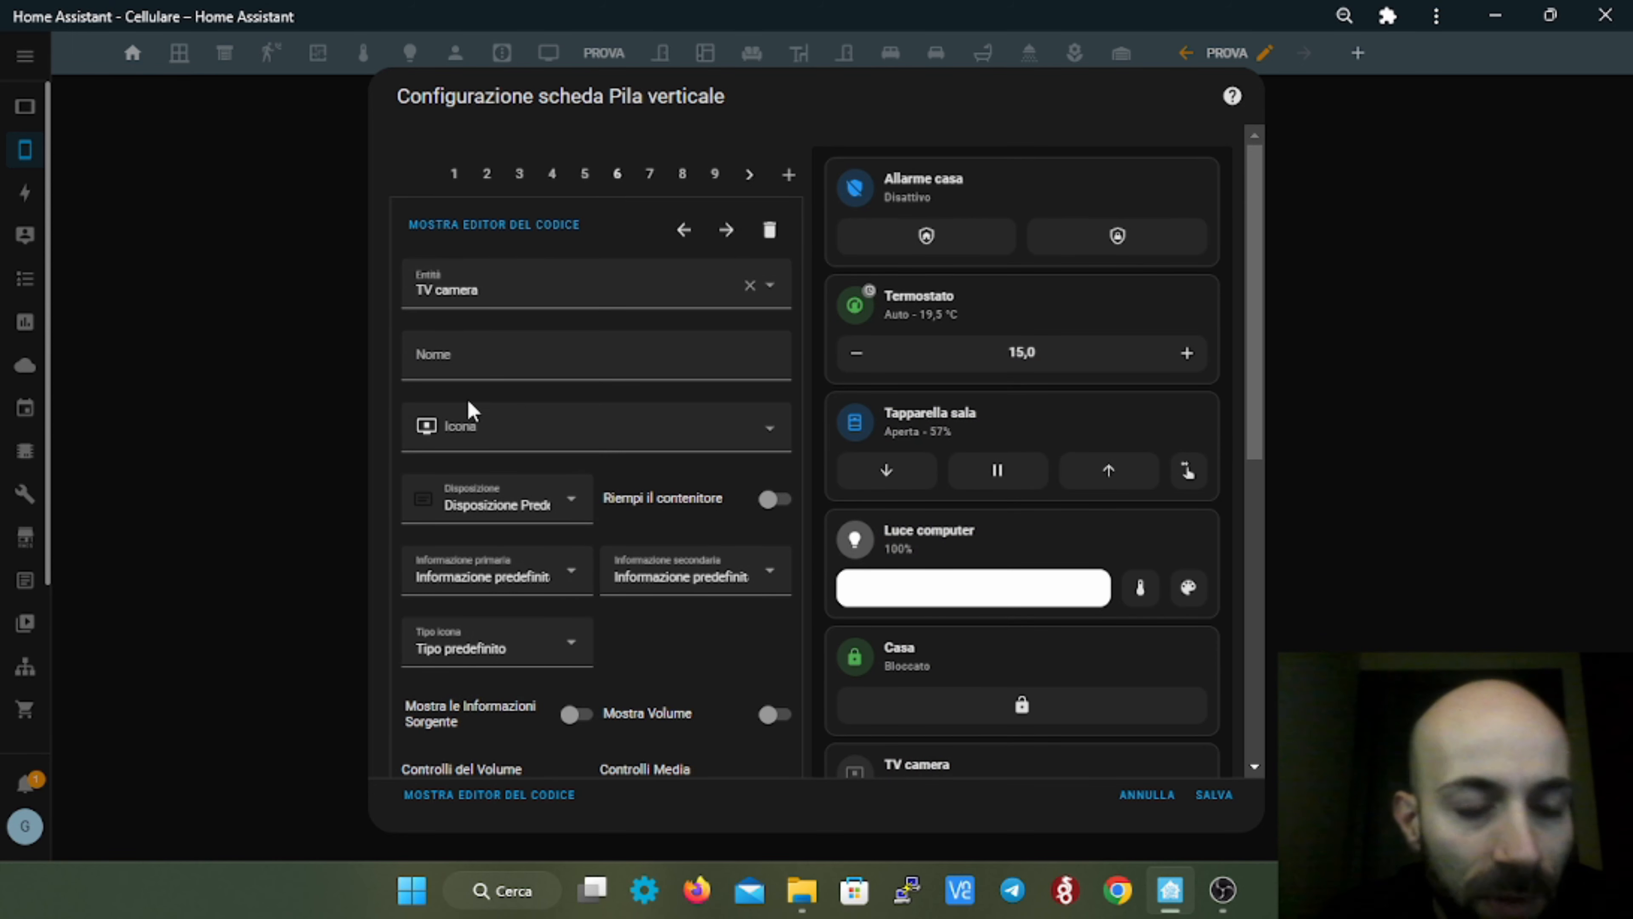
scroll(500, 617, down, 3)
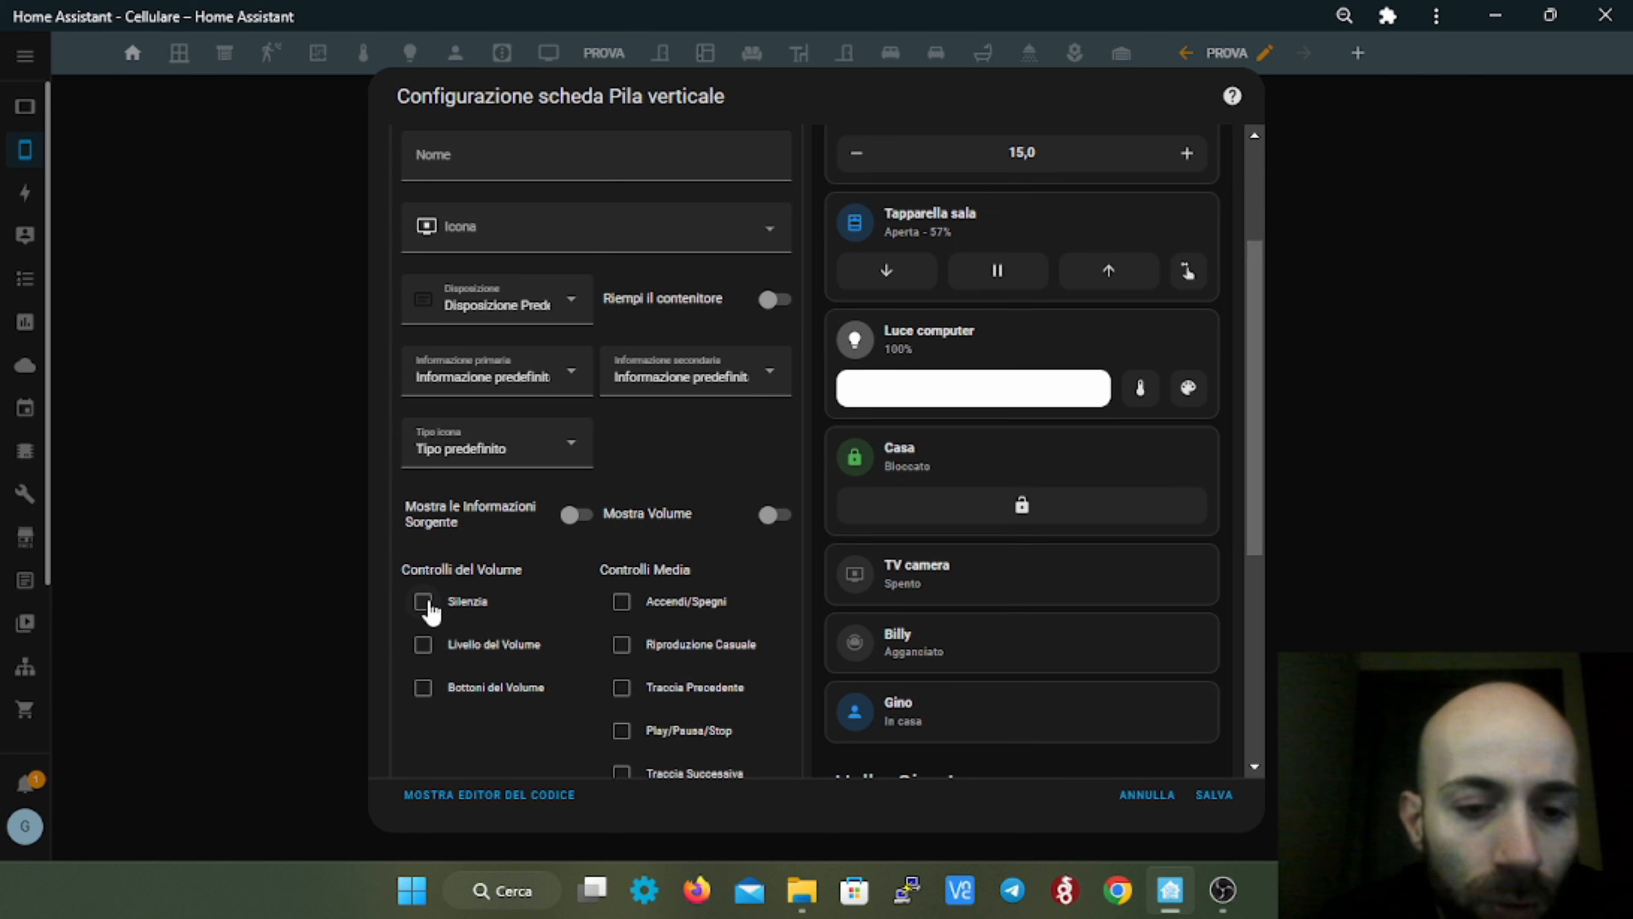
click(424, 602)
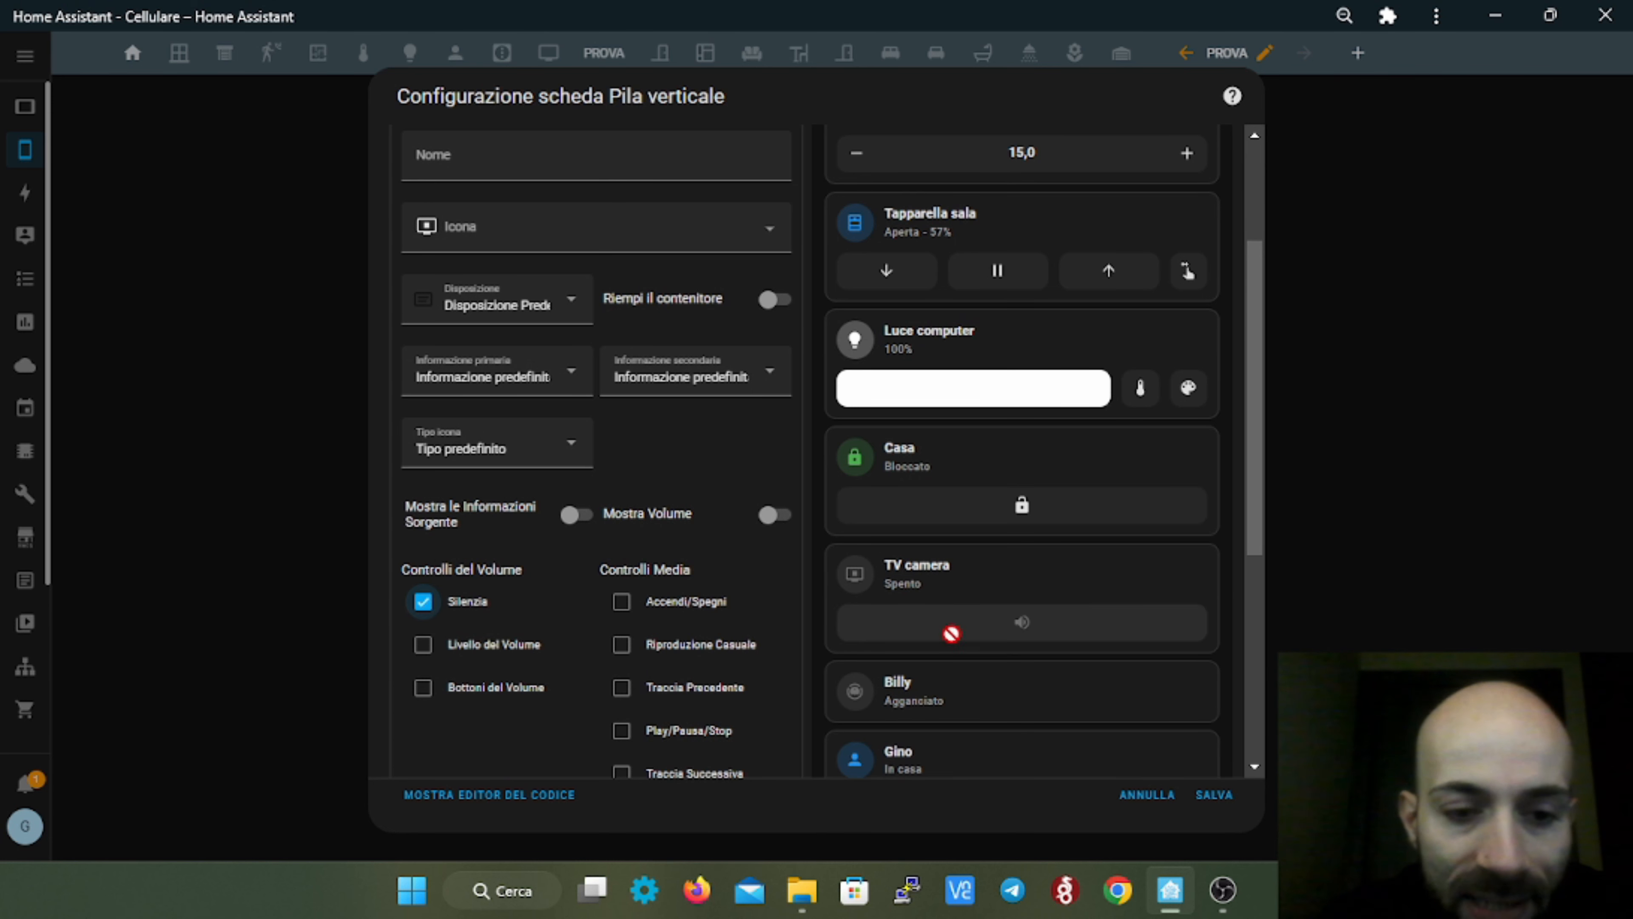
click(424, 645)
click(424, 687)
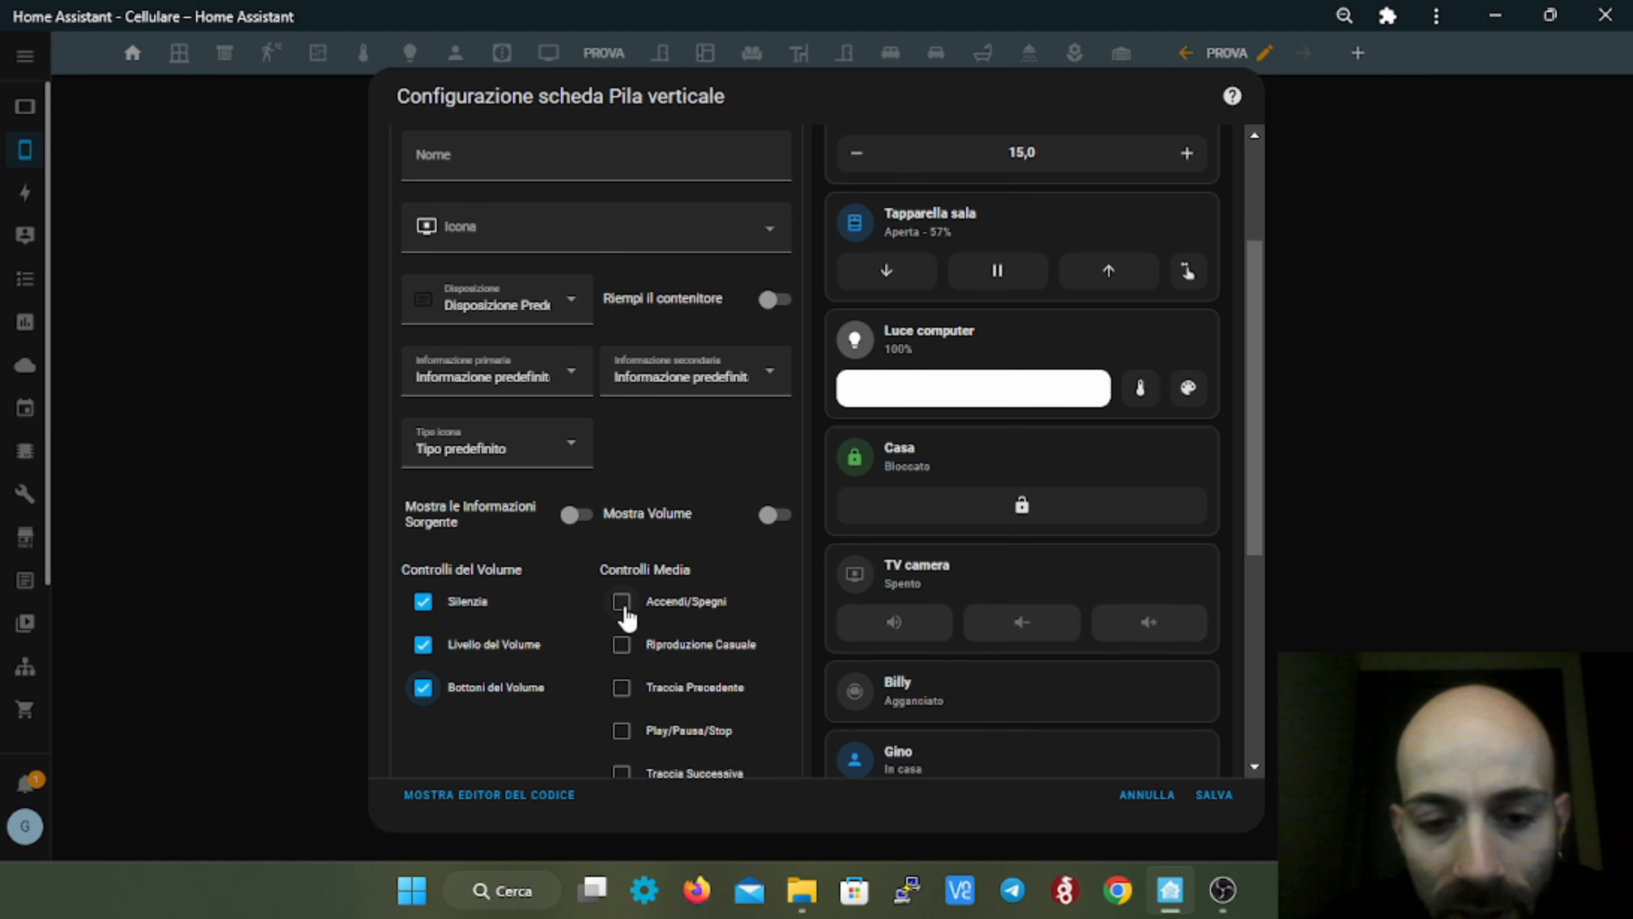
- Enable the media controls Accendi/Spegni, Riproduzione Casuale, Traccia Precedente, Play/Pausa/Stop and Traccia Successiva on the TV camera card
click(621, 602)
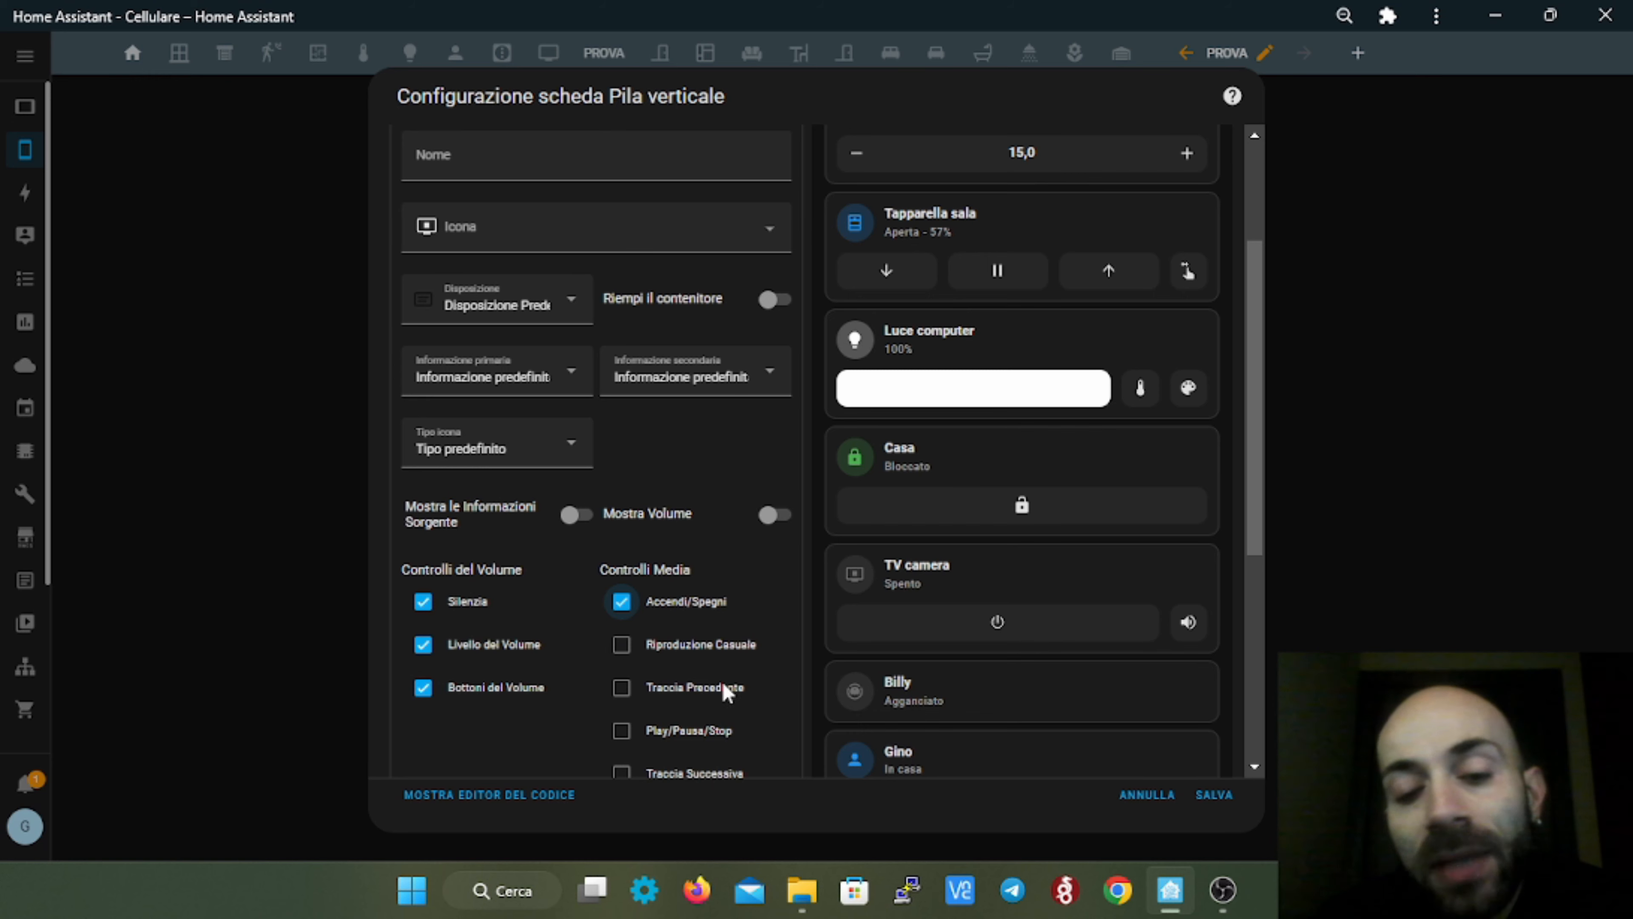
scroll(659, 669, down, 3)
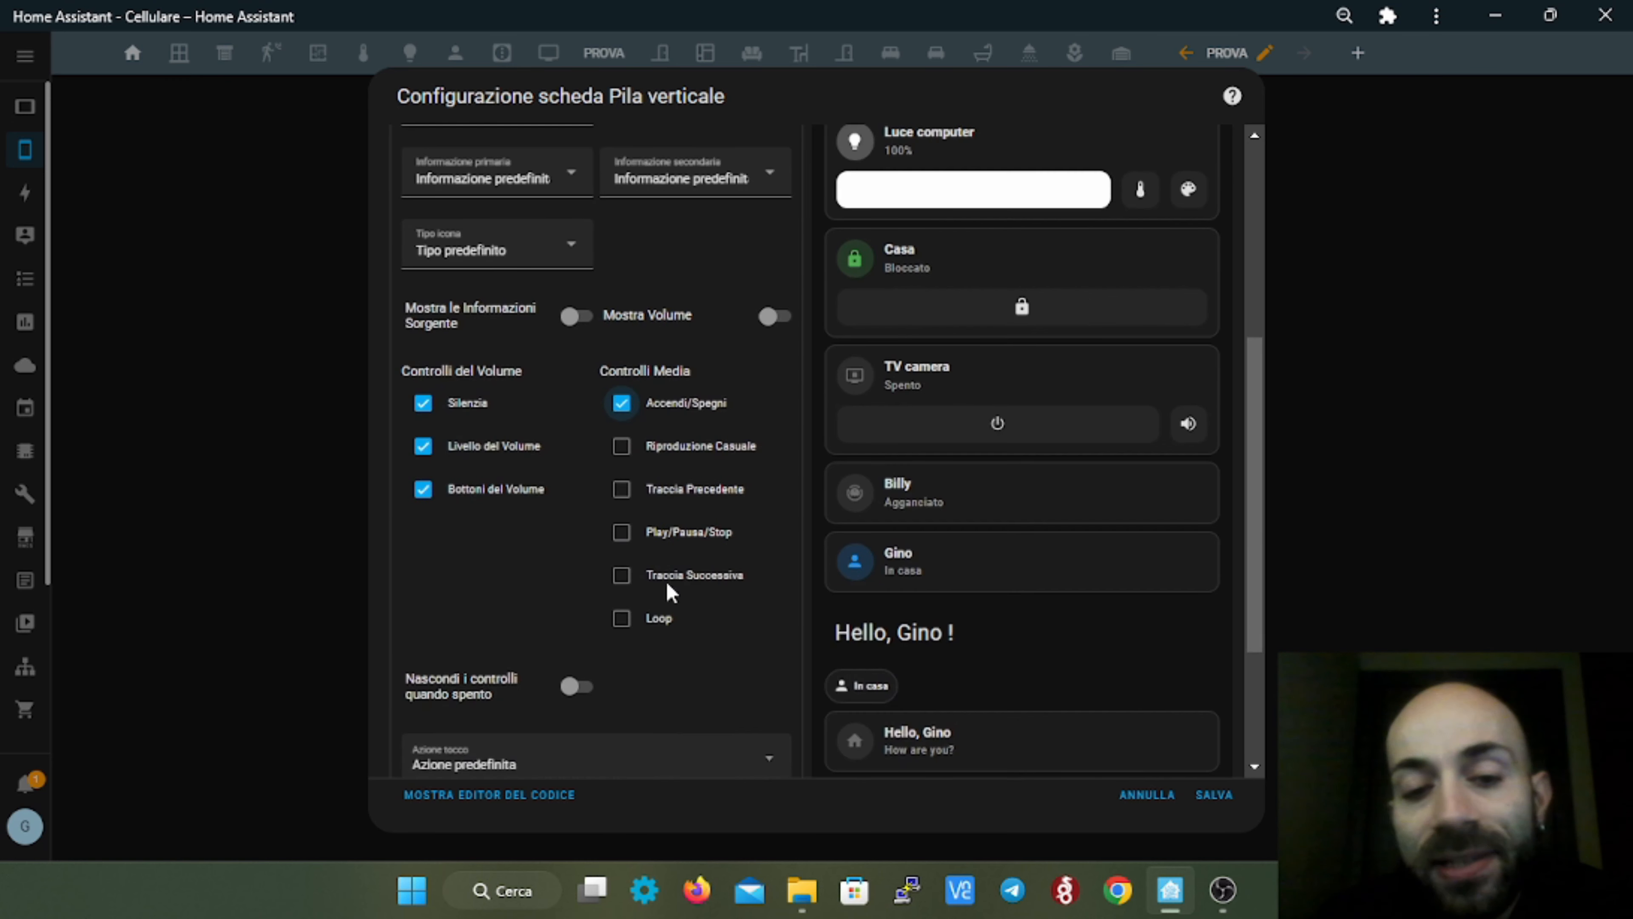
click(635, 454)
click(624, 492)
click(622, 536)
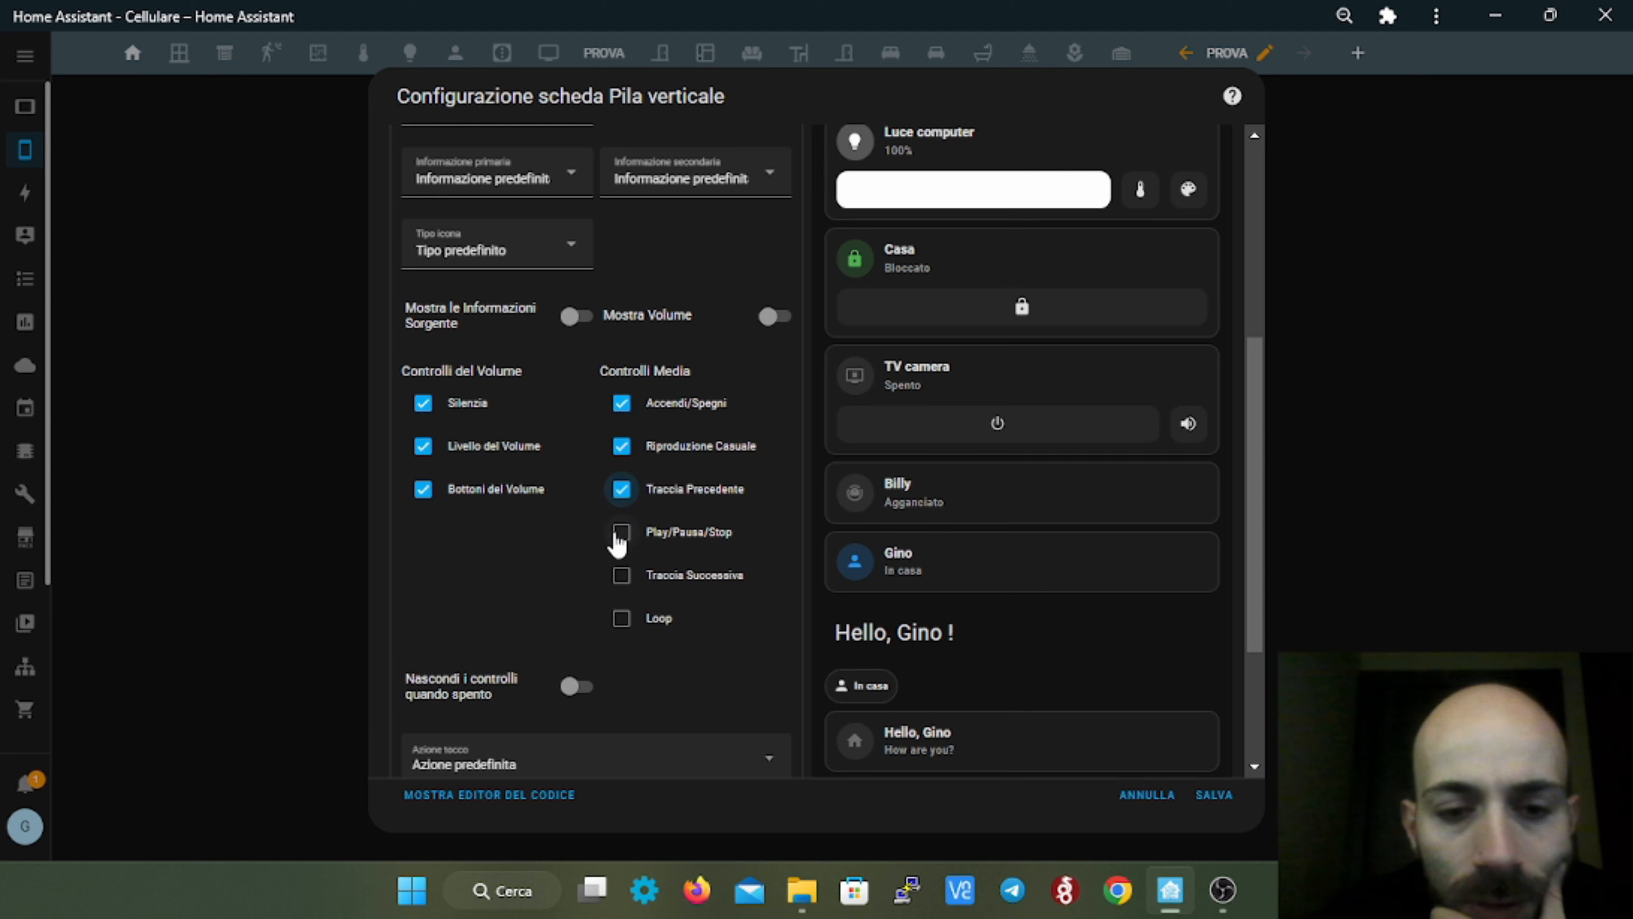
click(635, 582)
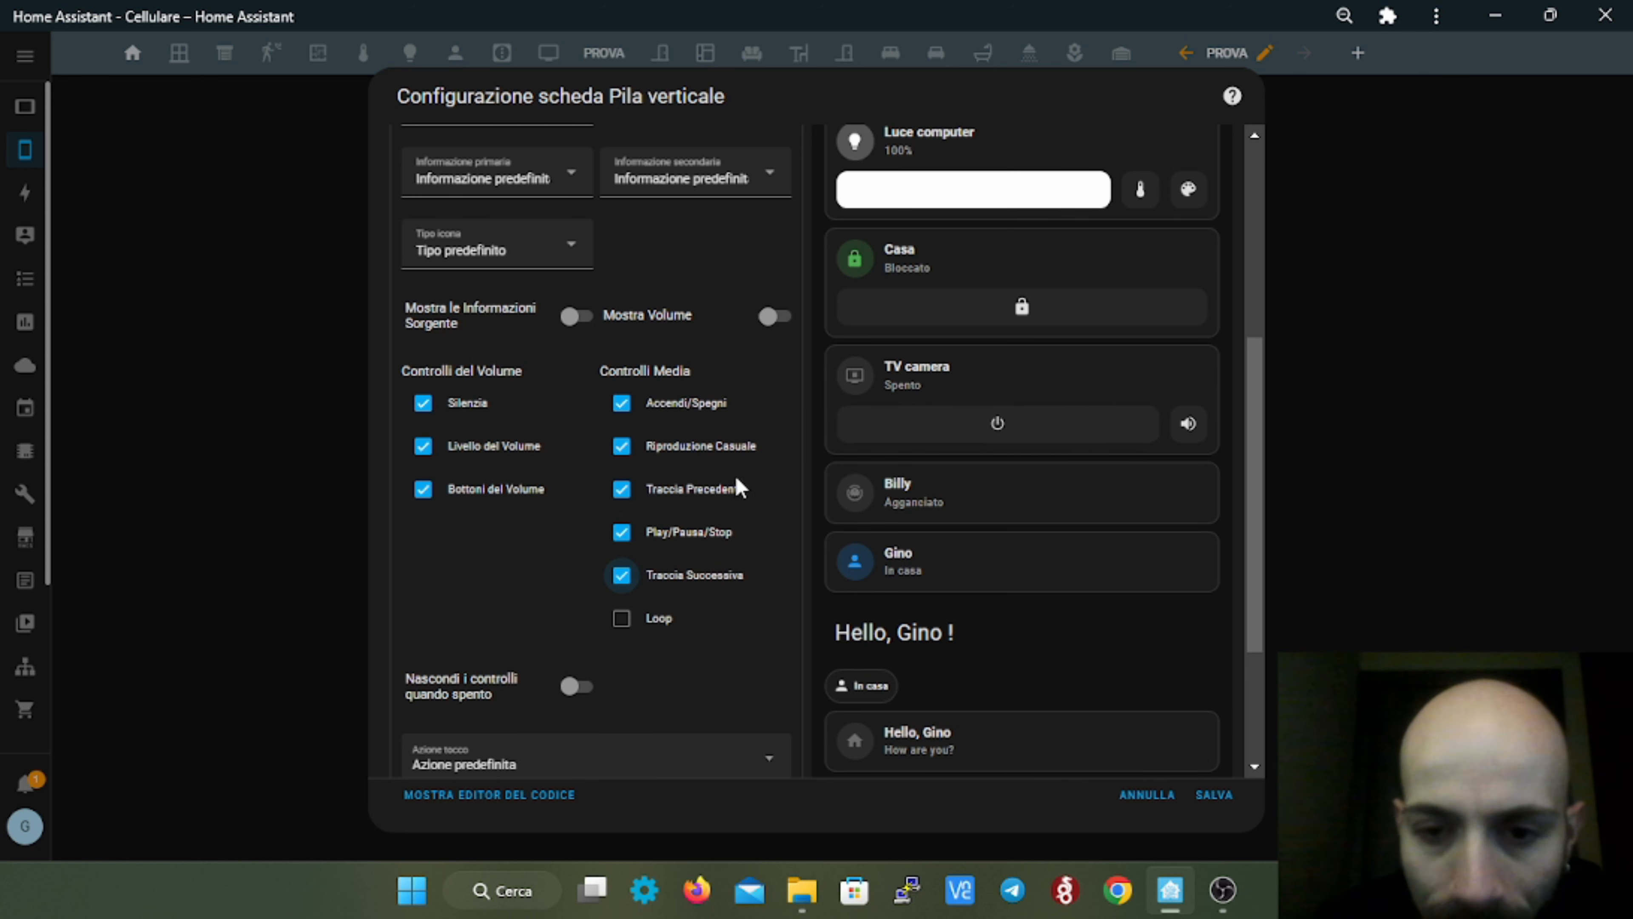
- Enable Anima l'icona quando attiva and the commands Turn on/off and Avvio/Pausa on the stack's seventh card, the Billy vacuum card
scroll(737, 489, up, 6)
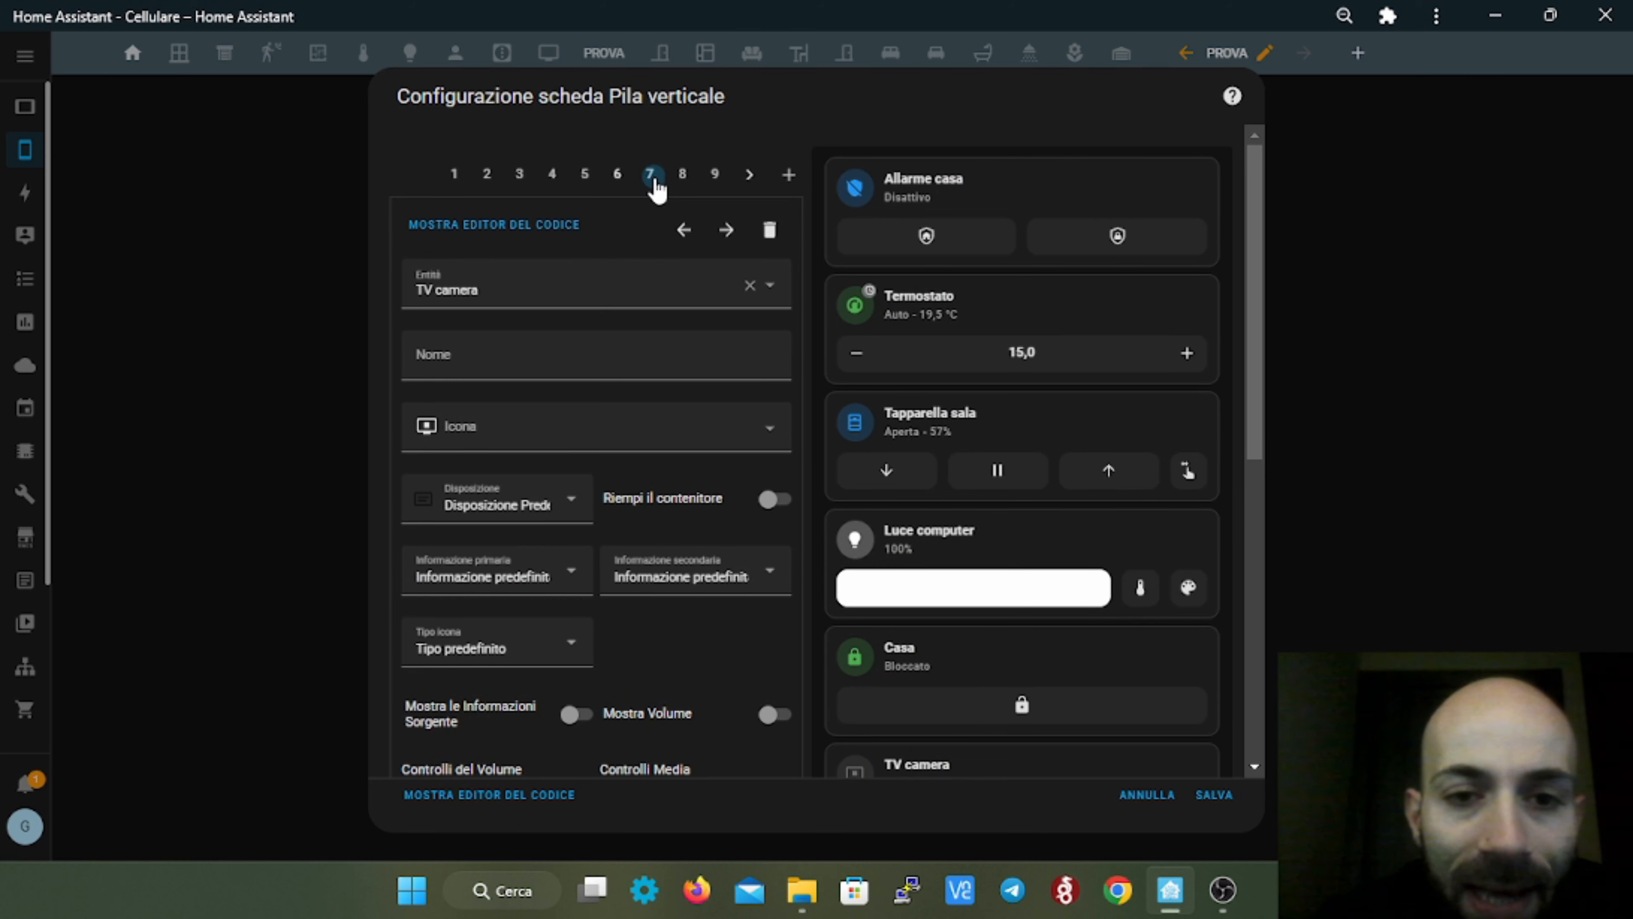
click(651, 174)
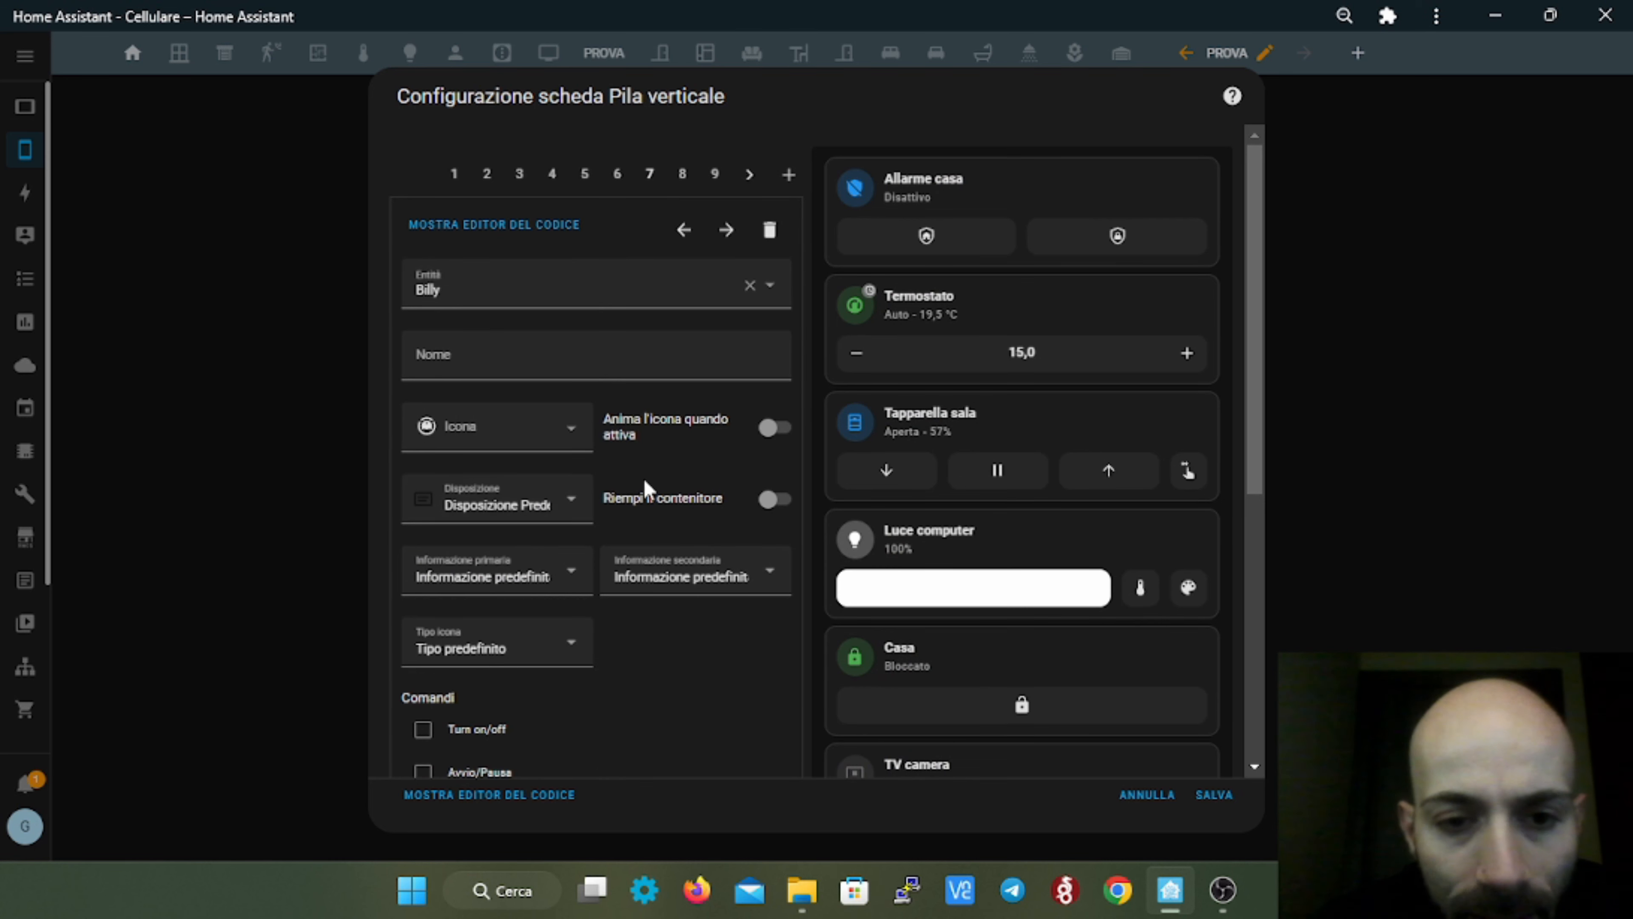
click(771, 427)
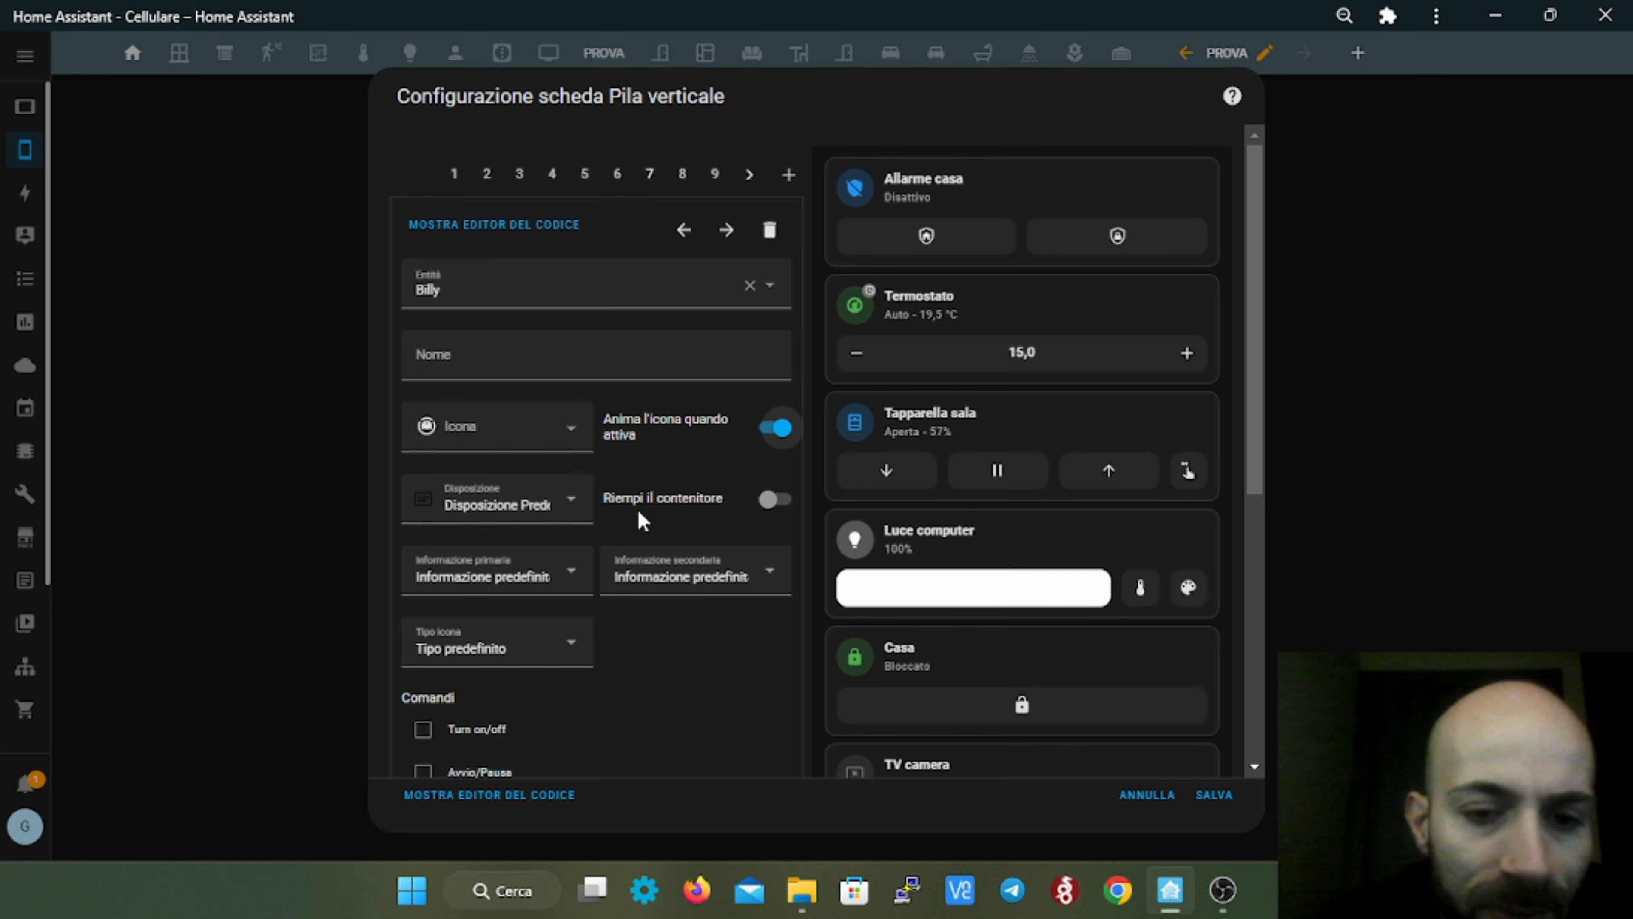
scroll(496, 648, down, 3)
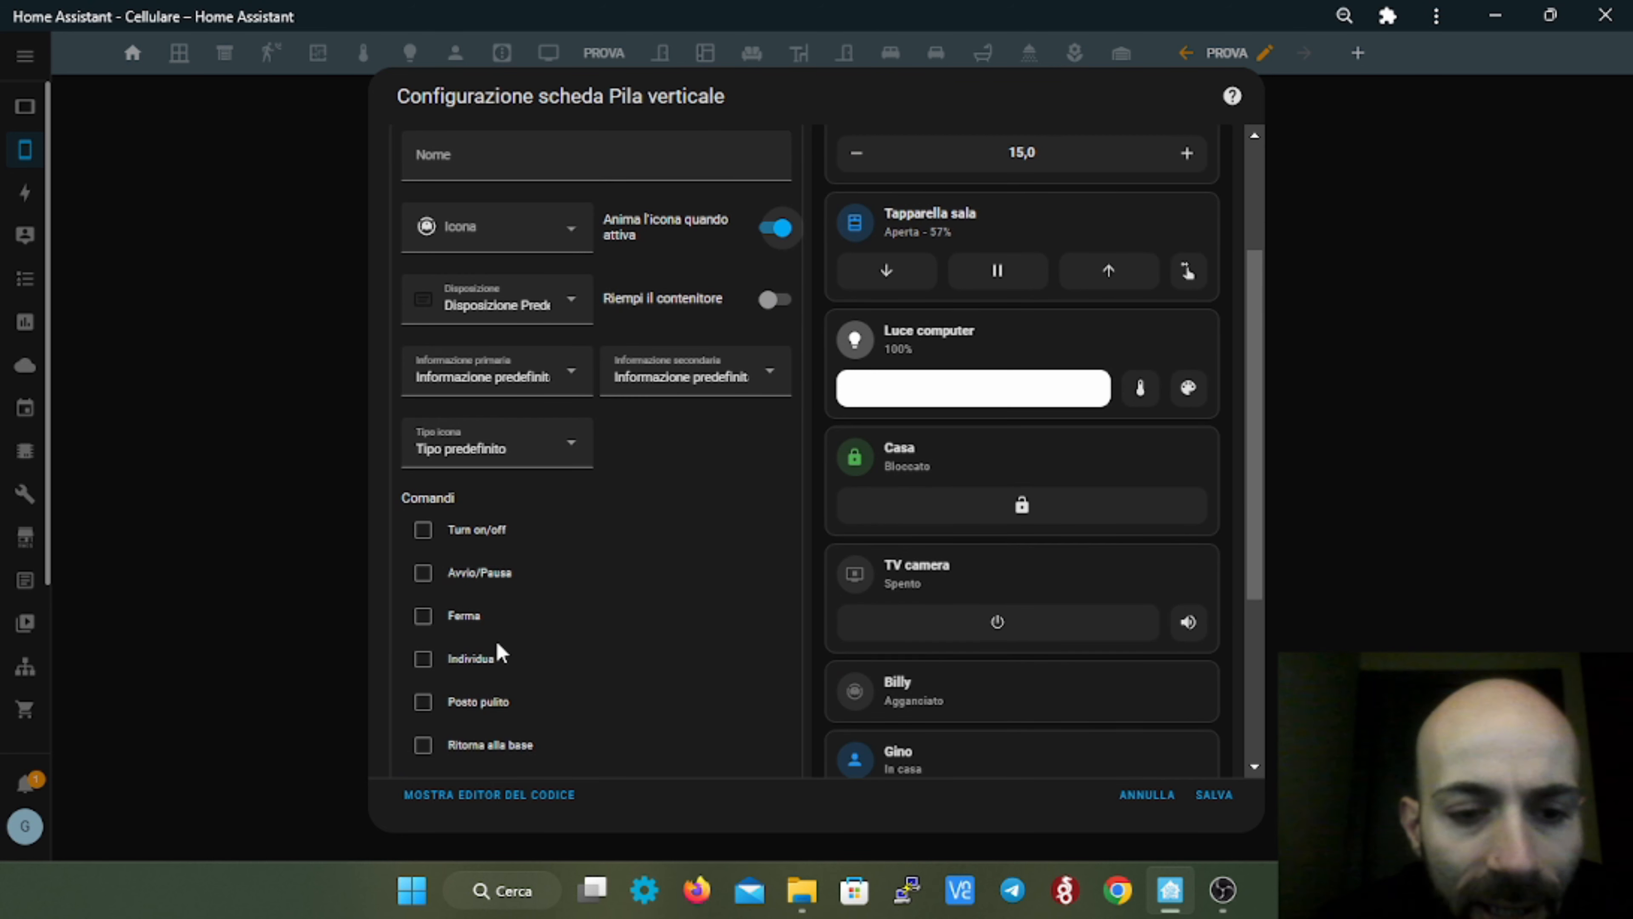
click(423, 537)
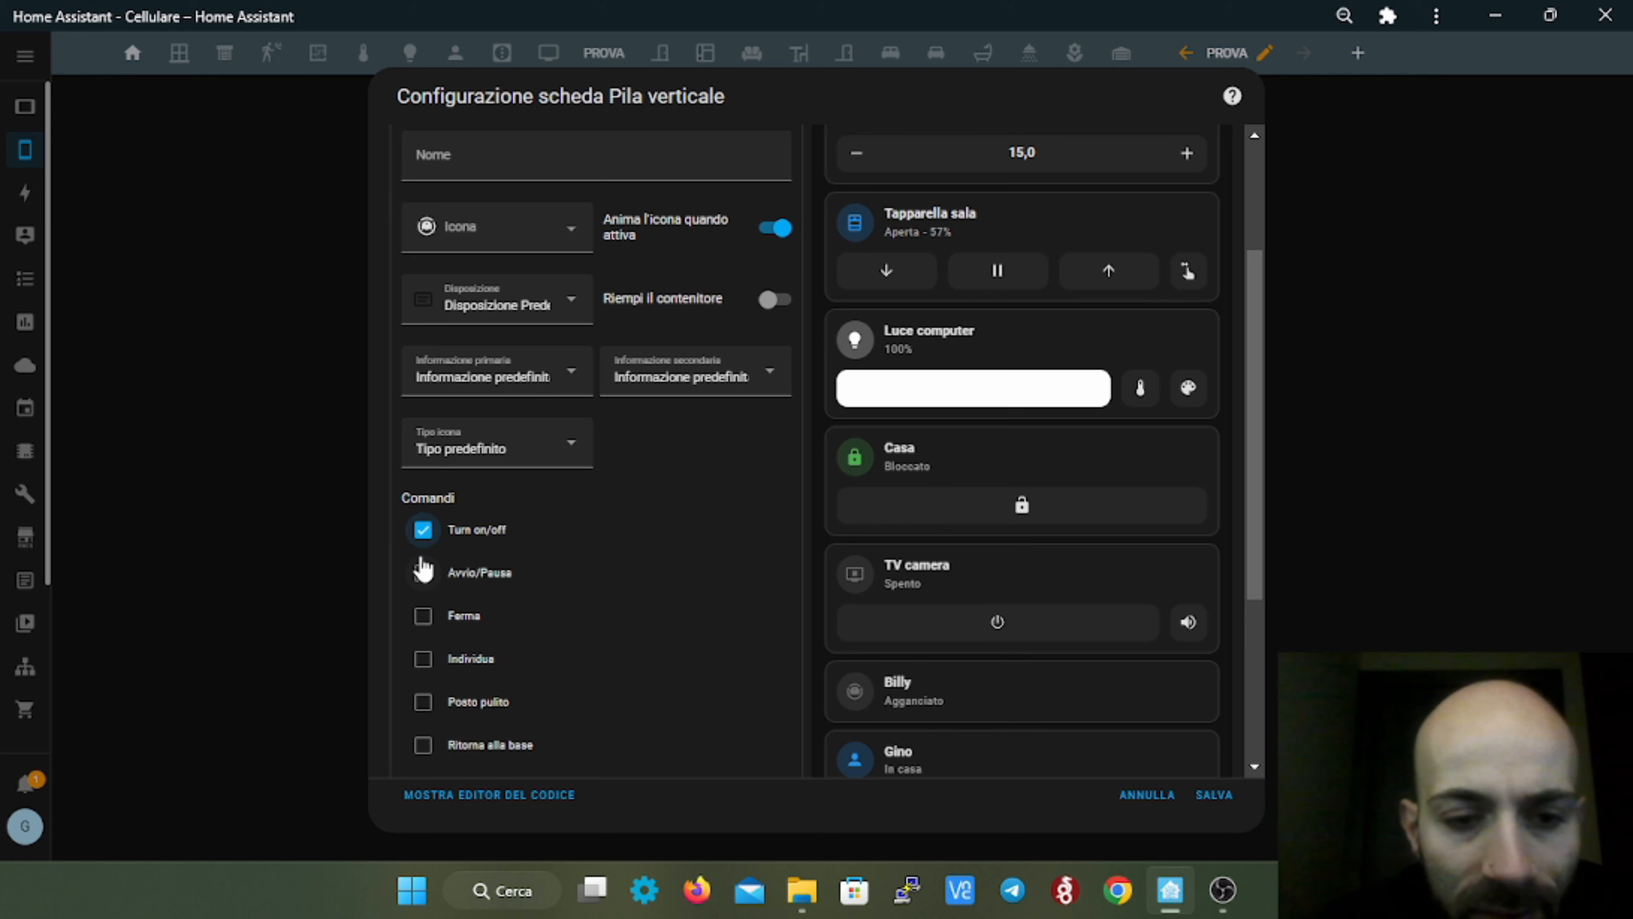
click(423, 575)
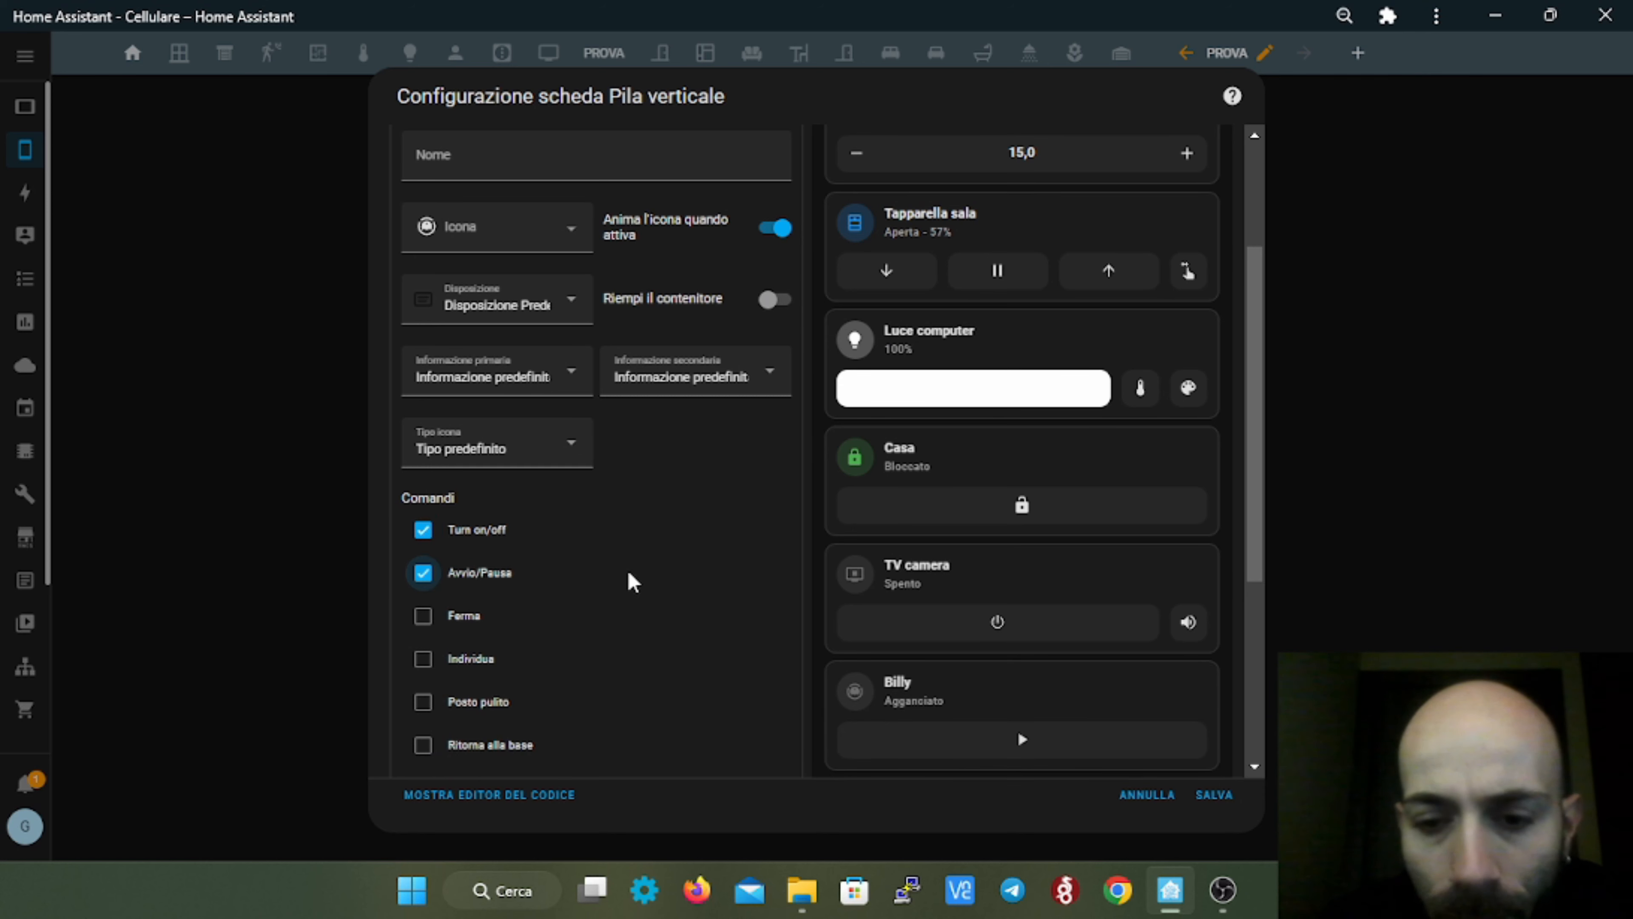
- Enable the commands Ferma, Individua, Posto pulito and Ritorna alla base on the Billy vacuum card
scroll(633, 582, down, 3)
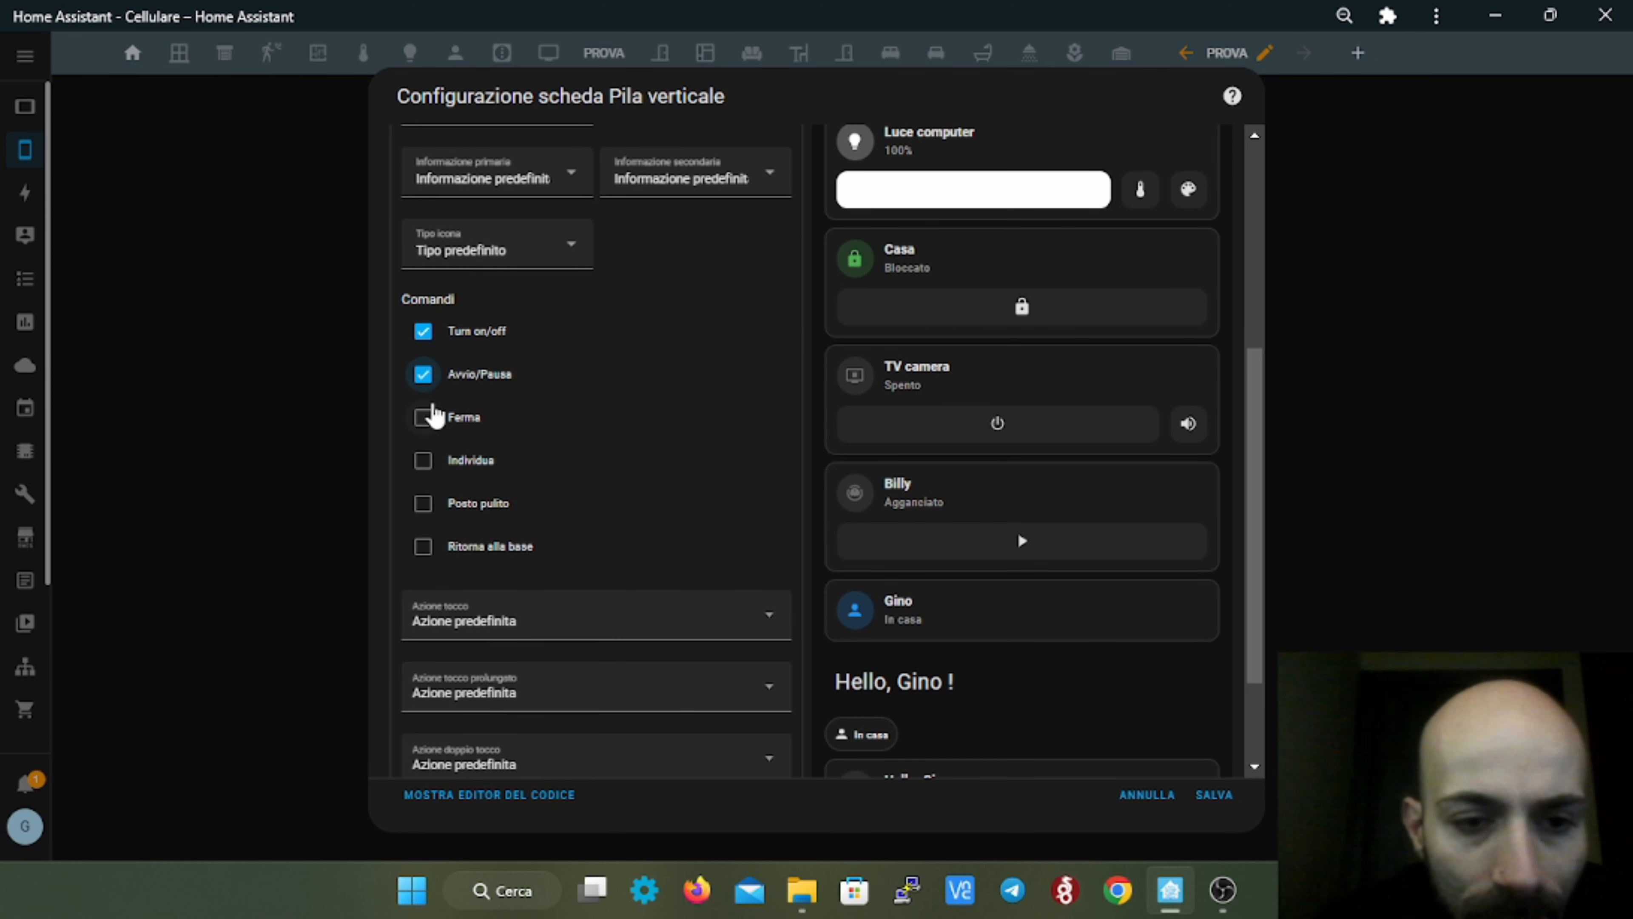
click(427, 419)
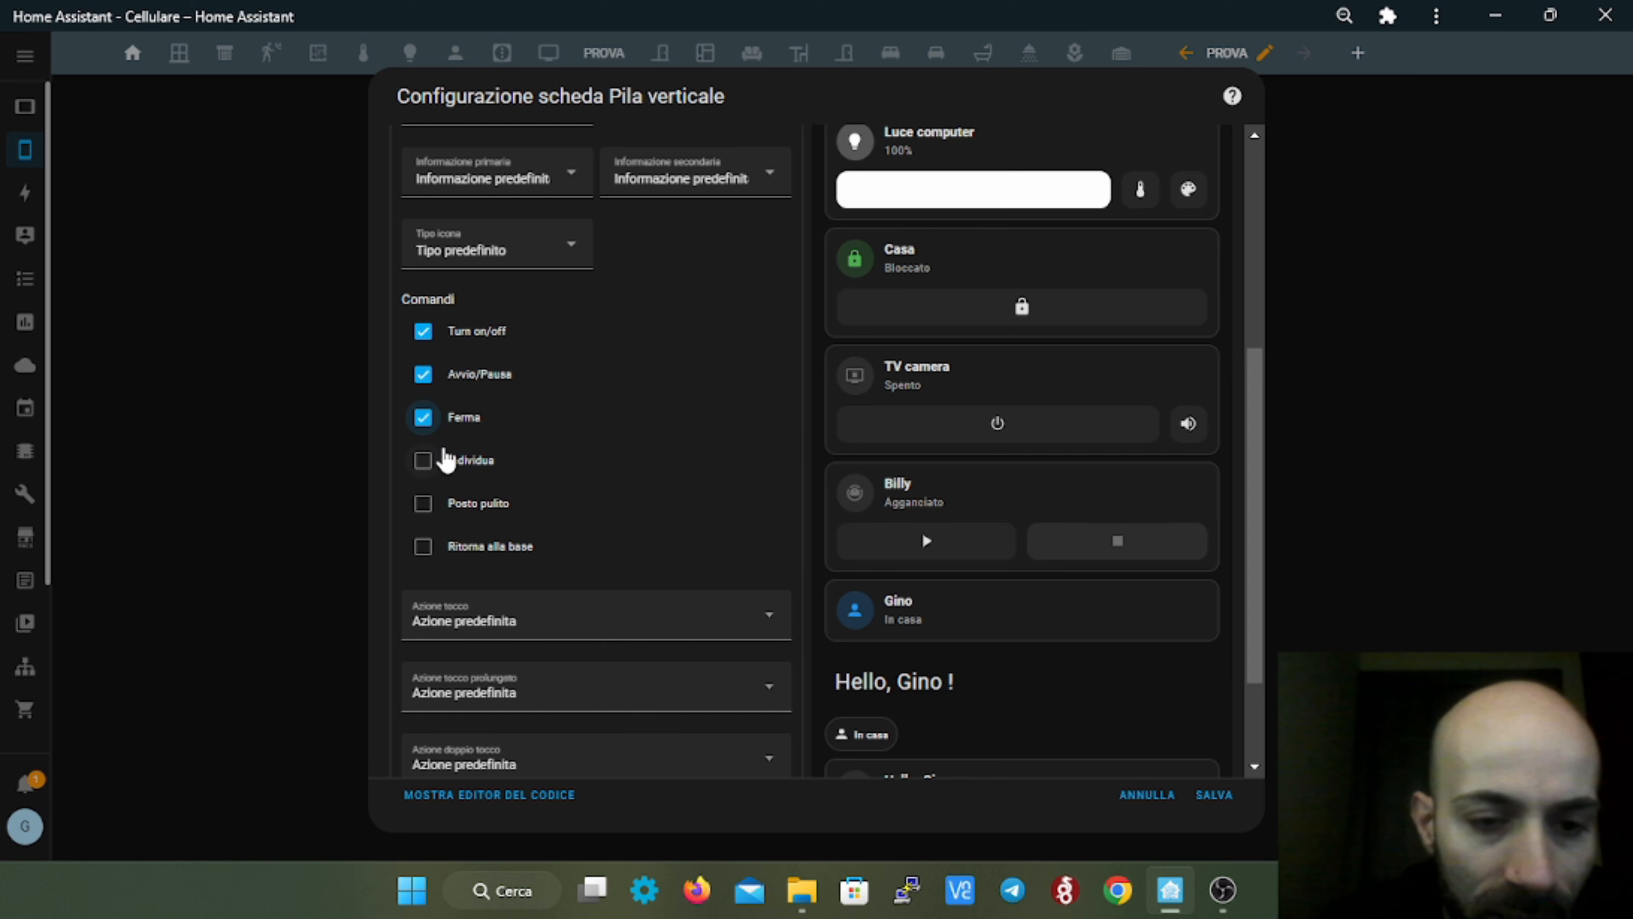
click(425, 460)
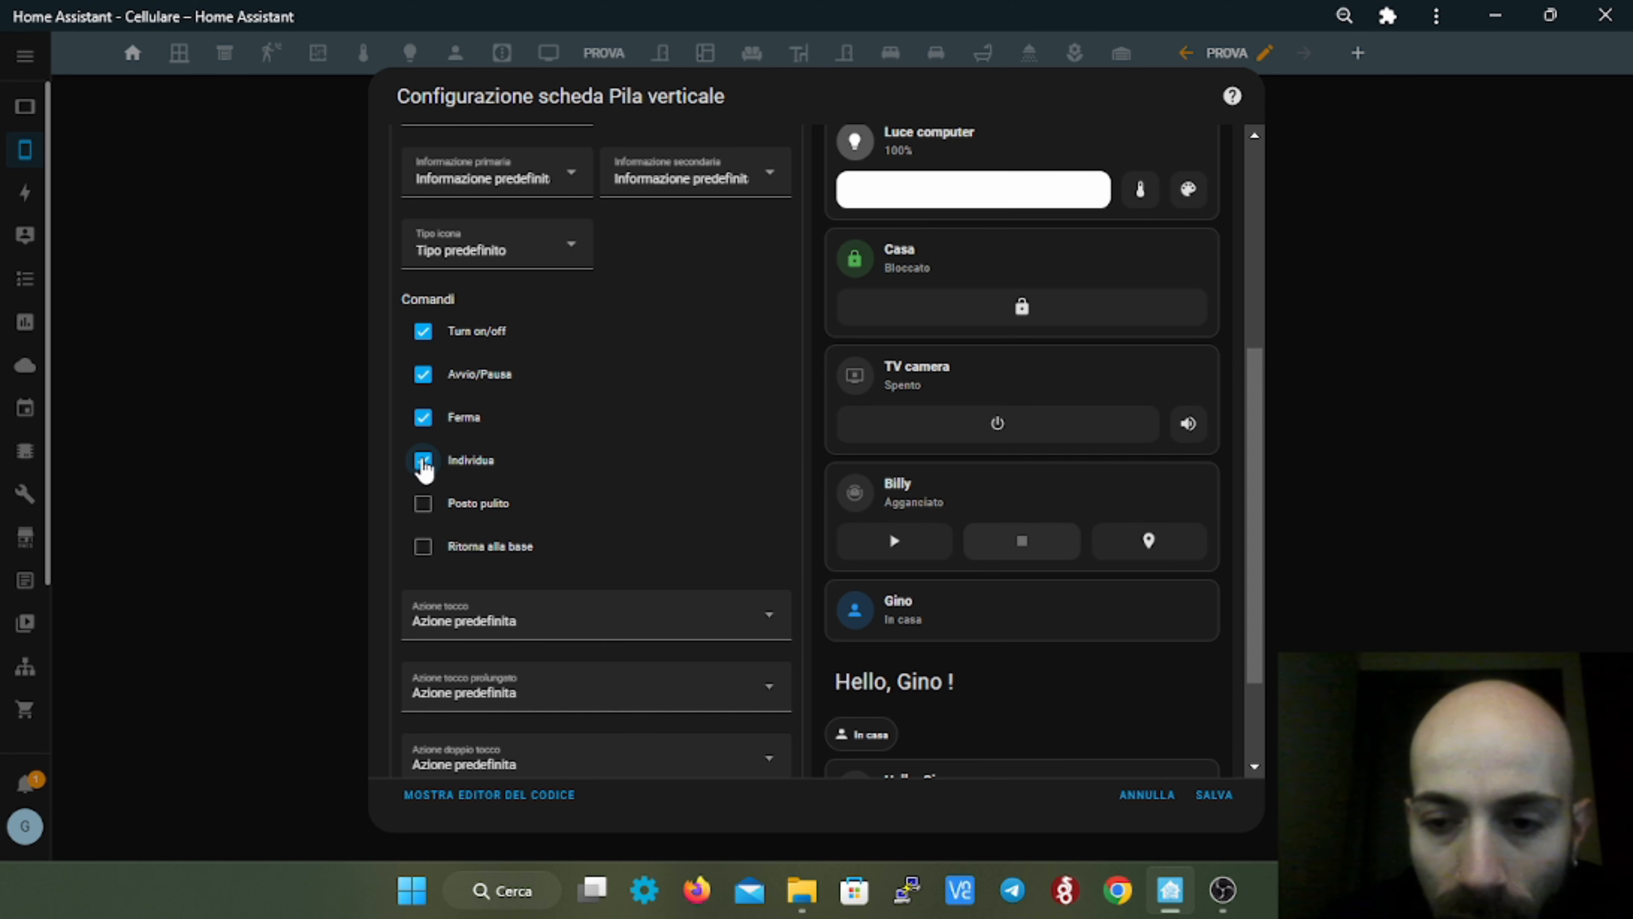
click(422, 504)
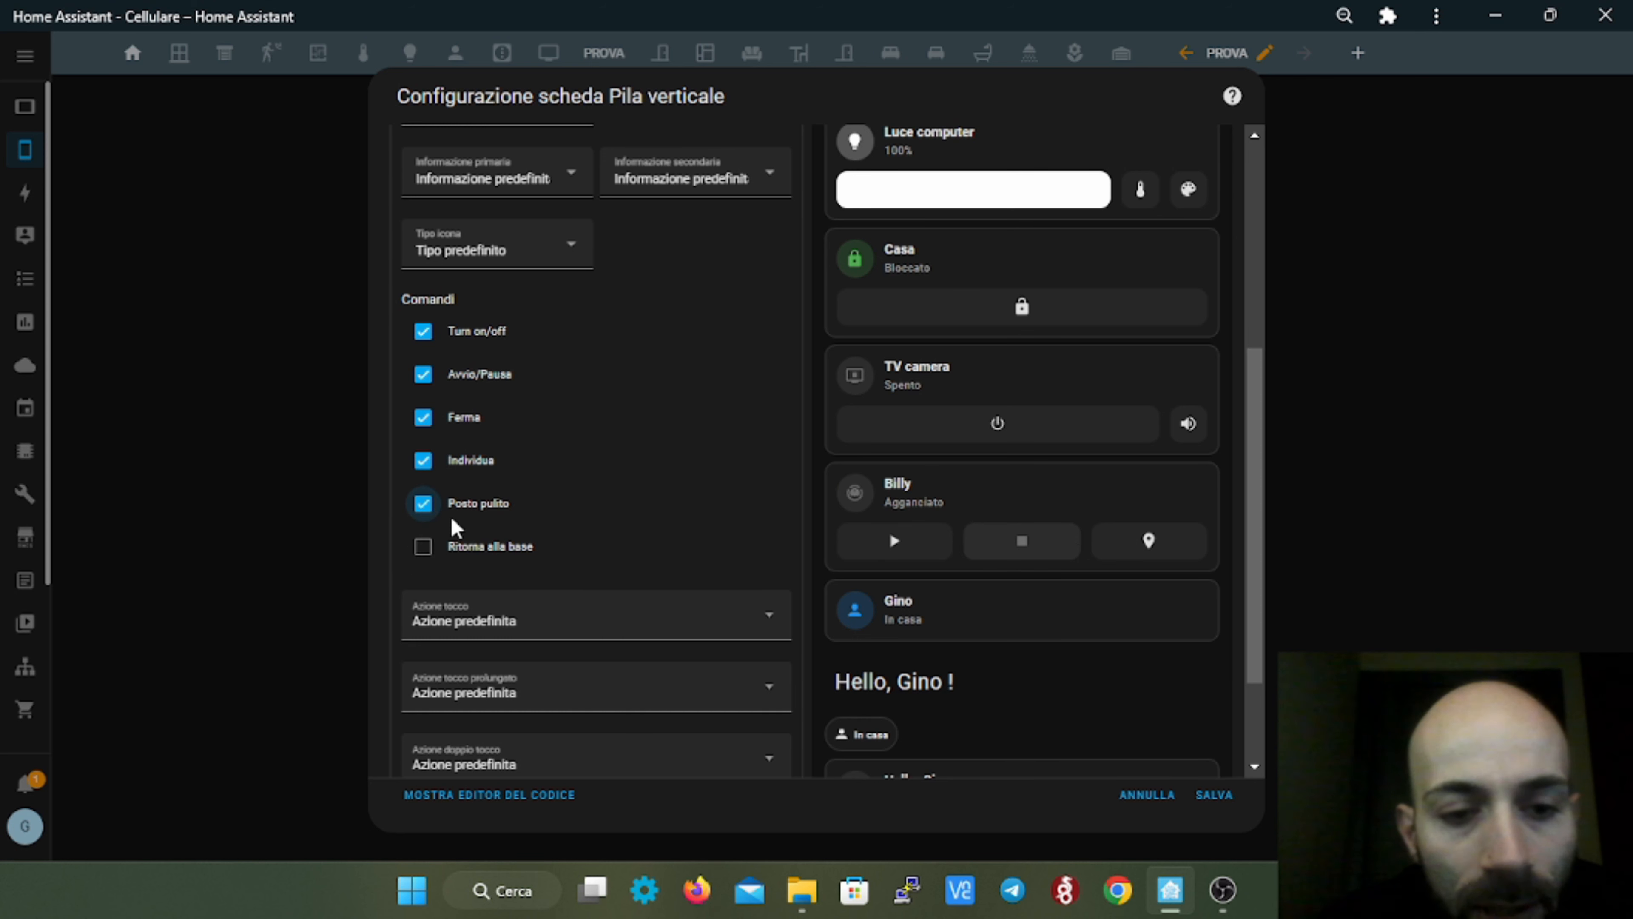
click(425, 548)
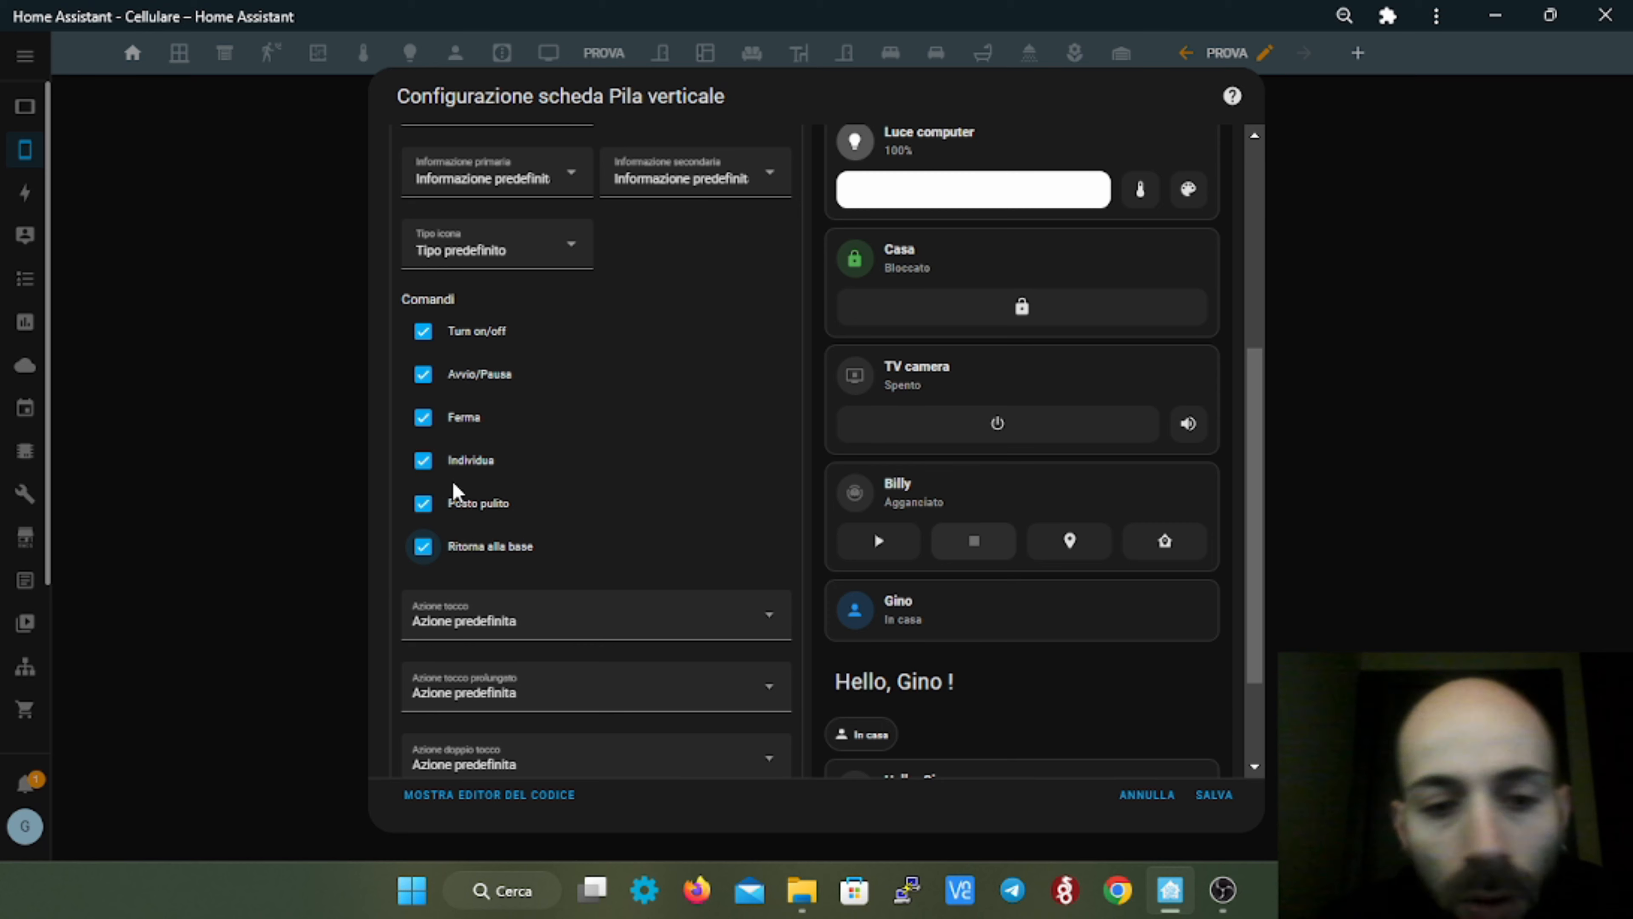
scroll(514, 490, down, 2)
- Examine the settings of the stack's eighth card, the person card, and compare them with the card previews
scroll(682, 438, up, 8)
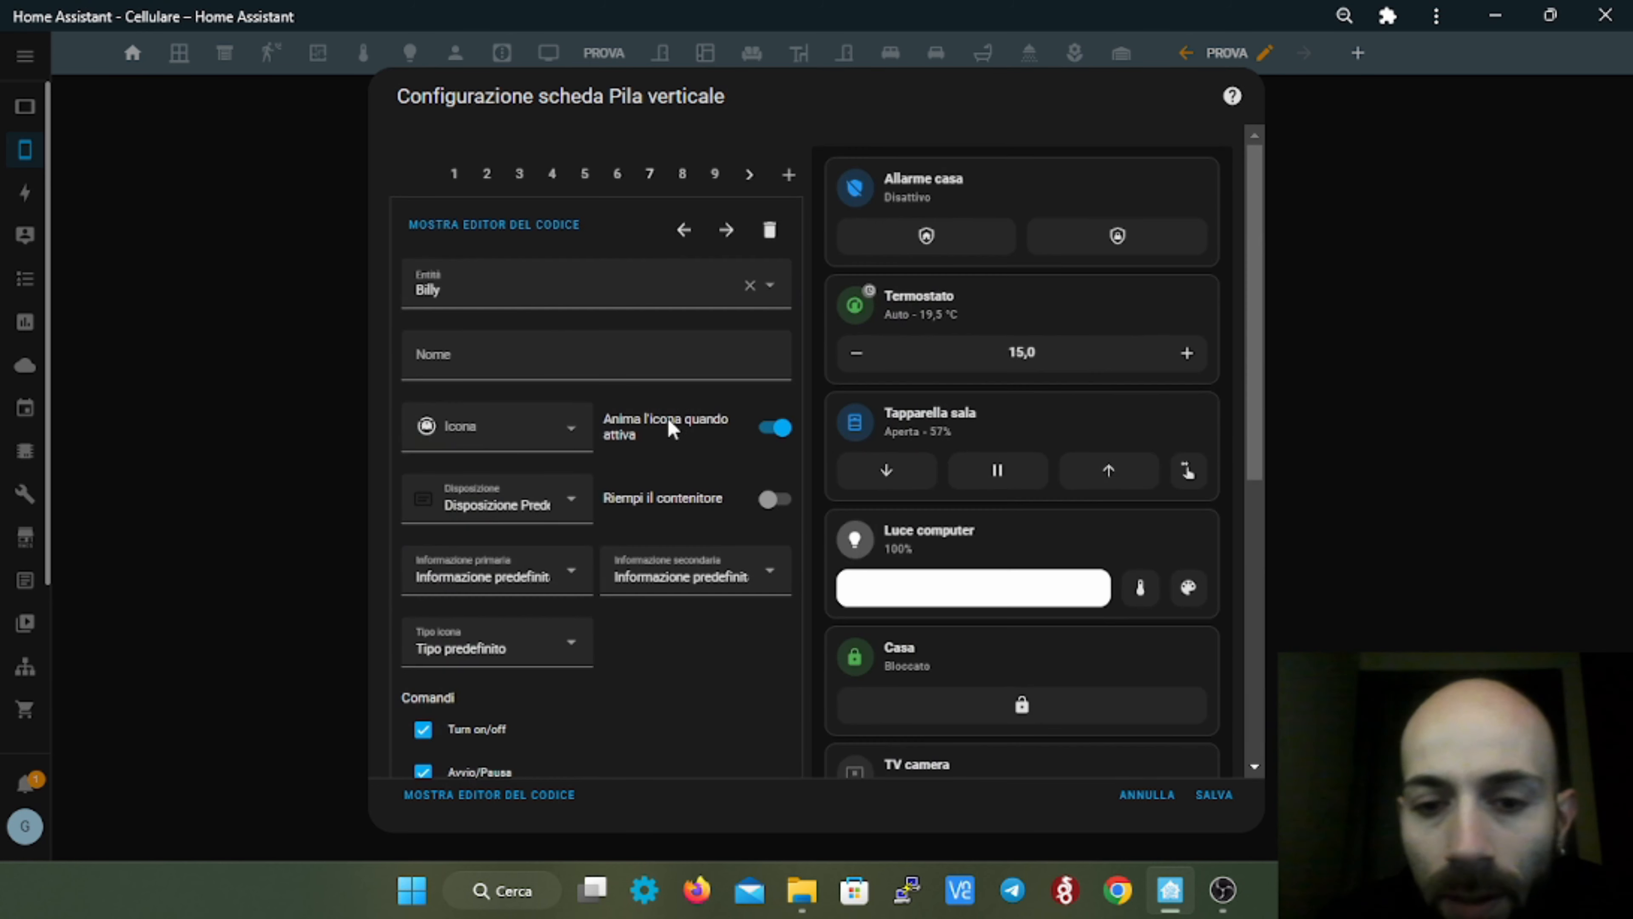
click(683, 173)
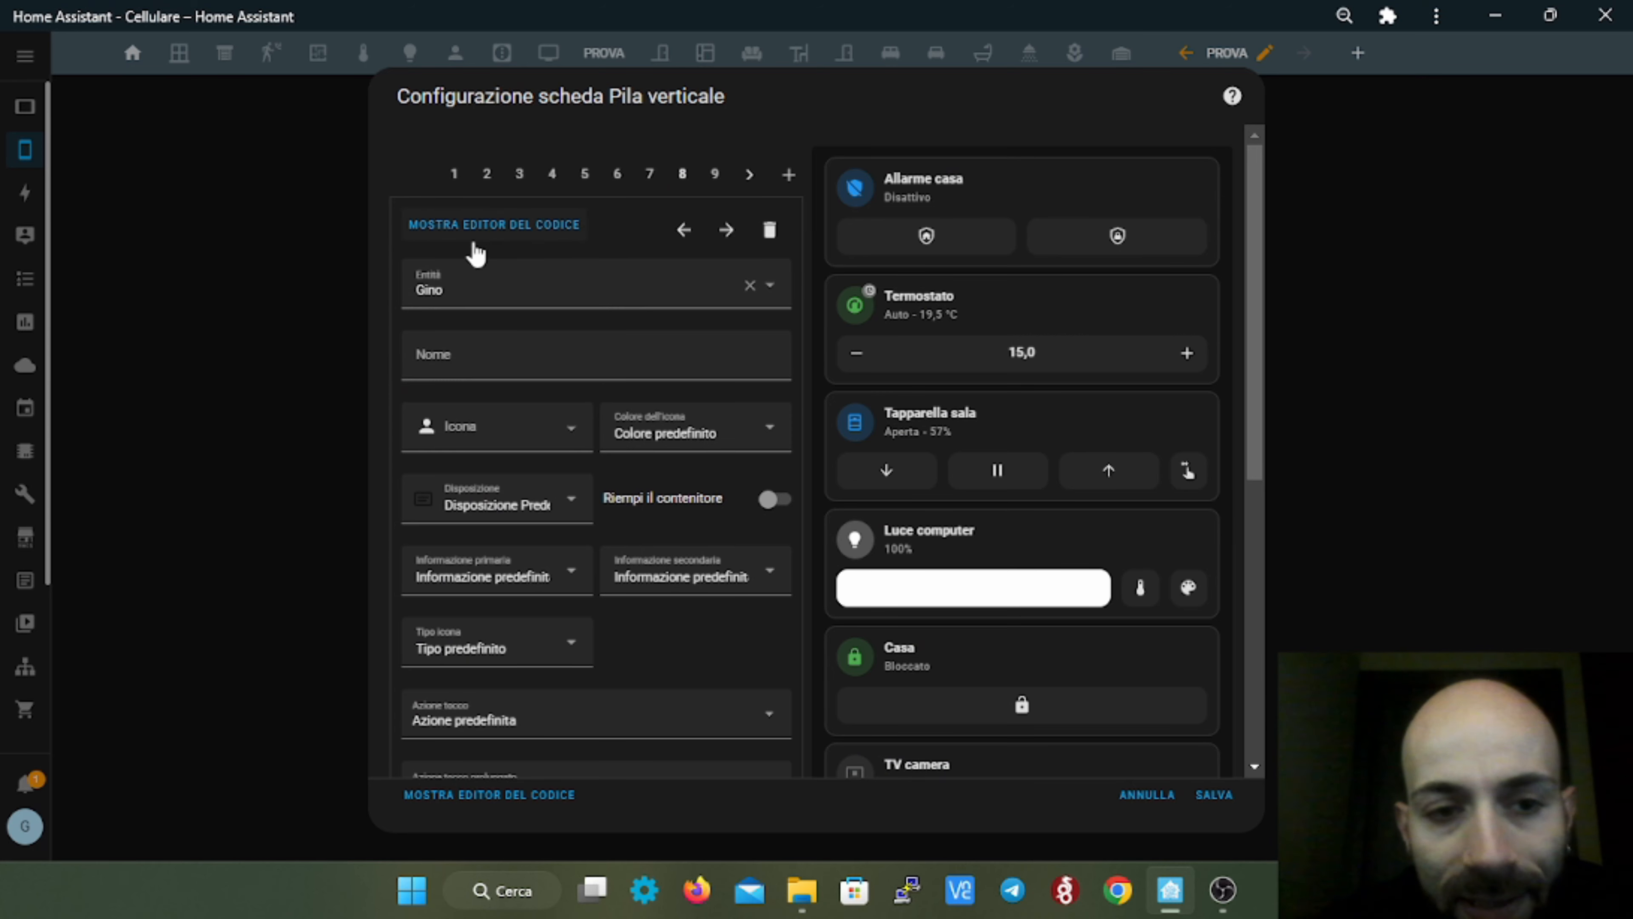
scroll(669, 499, down, 3)
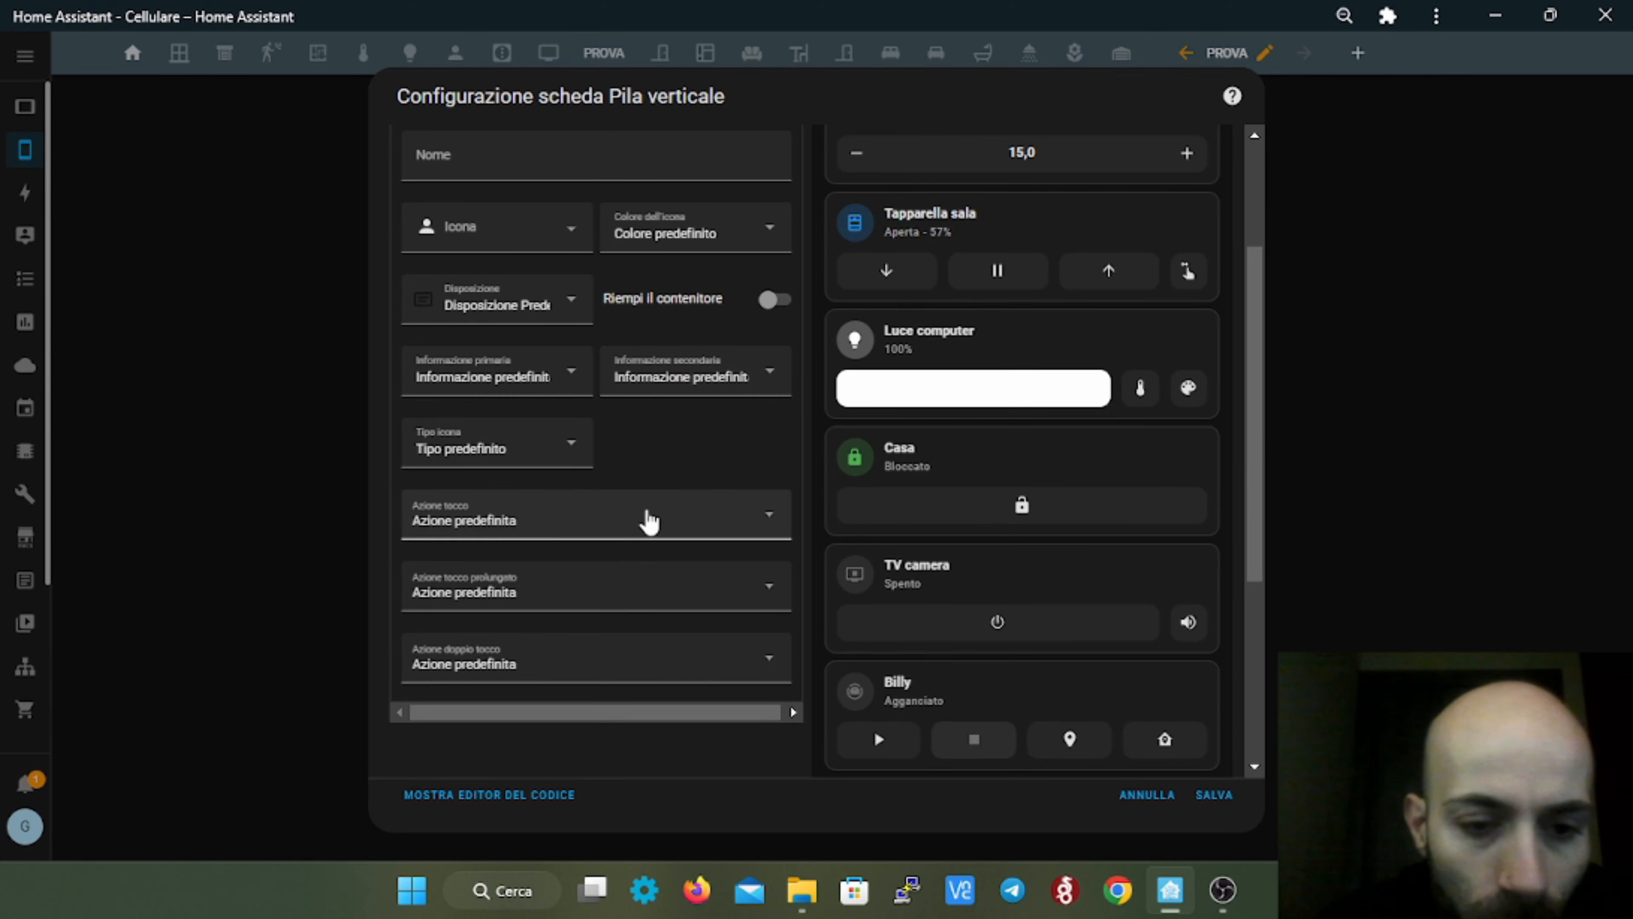
scroll(531, 448, down, 3)
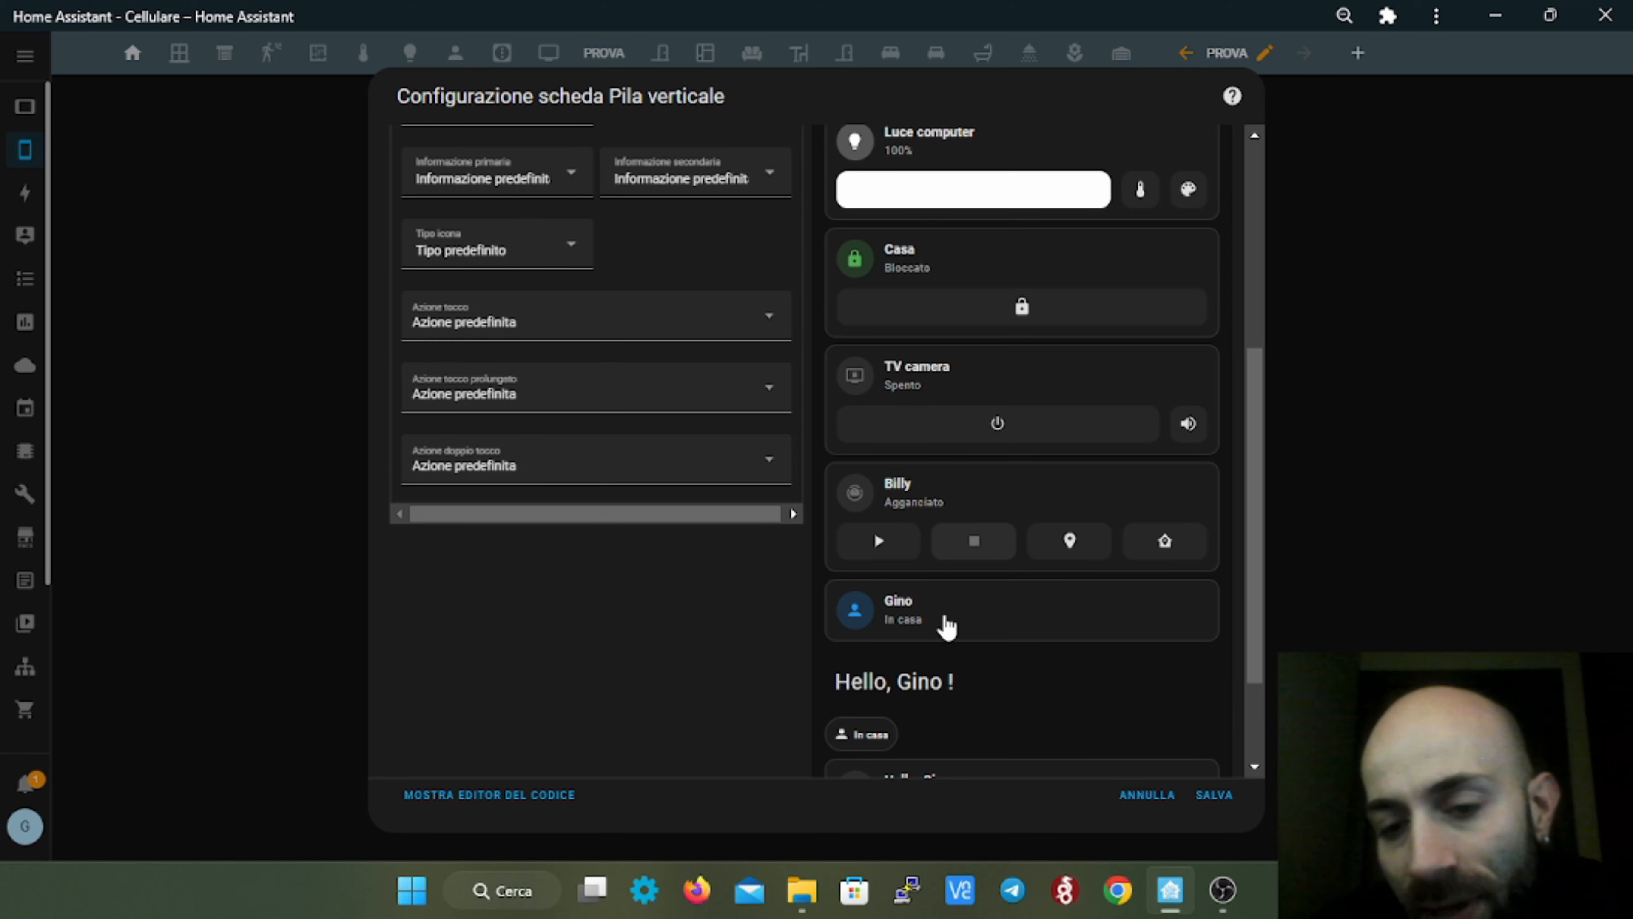
scroll(830, 587, up, 6)
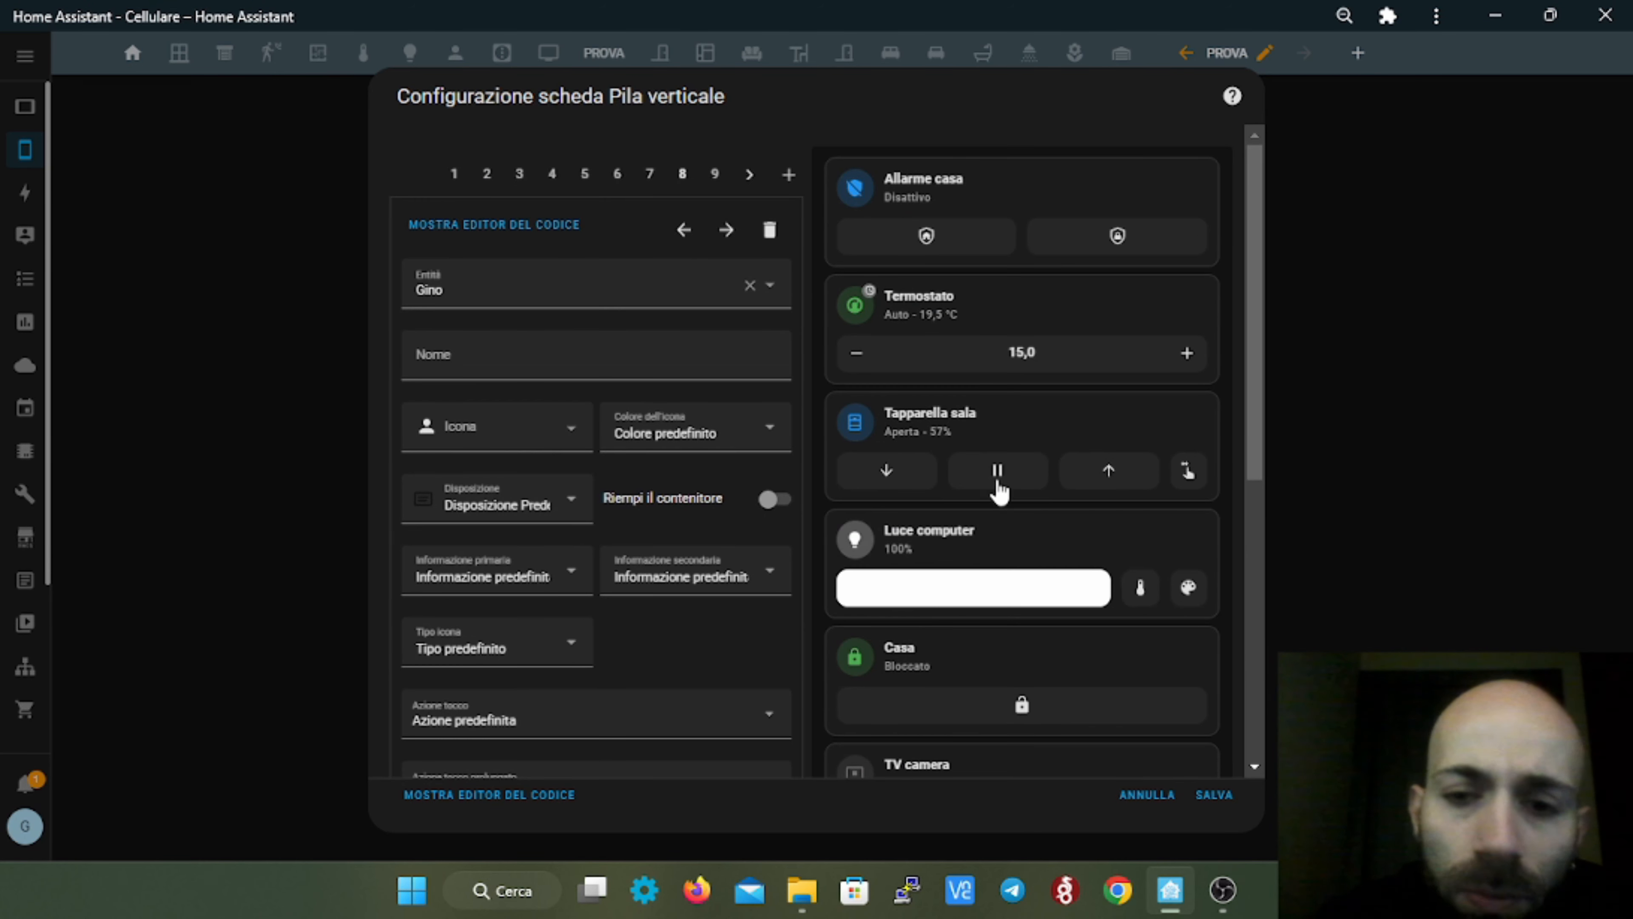
scroll(1019, 386, down, 8)
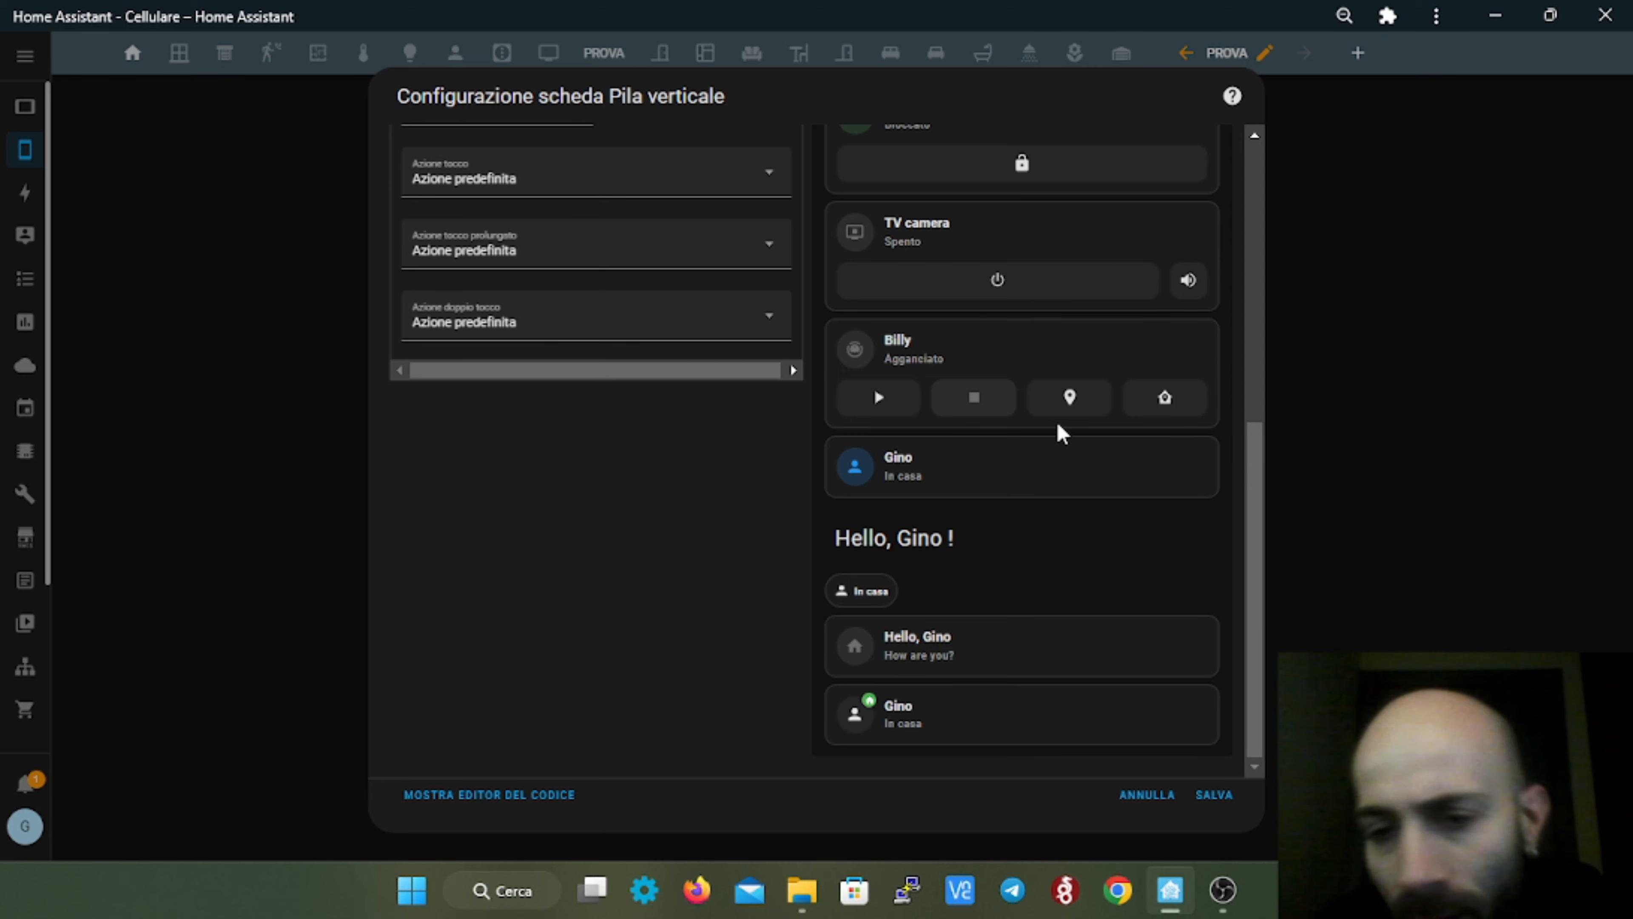
scroll(1057, 430, up, 8)
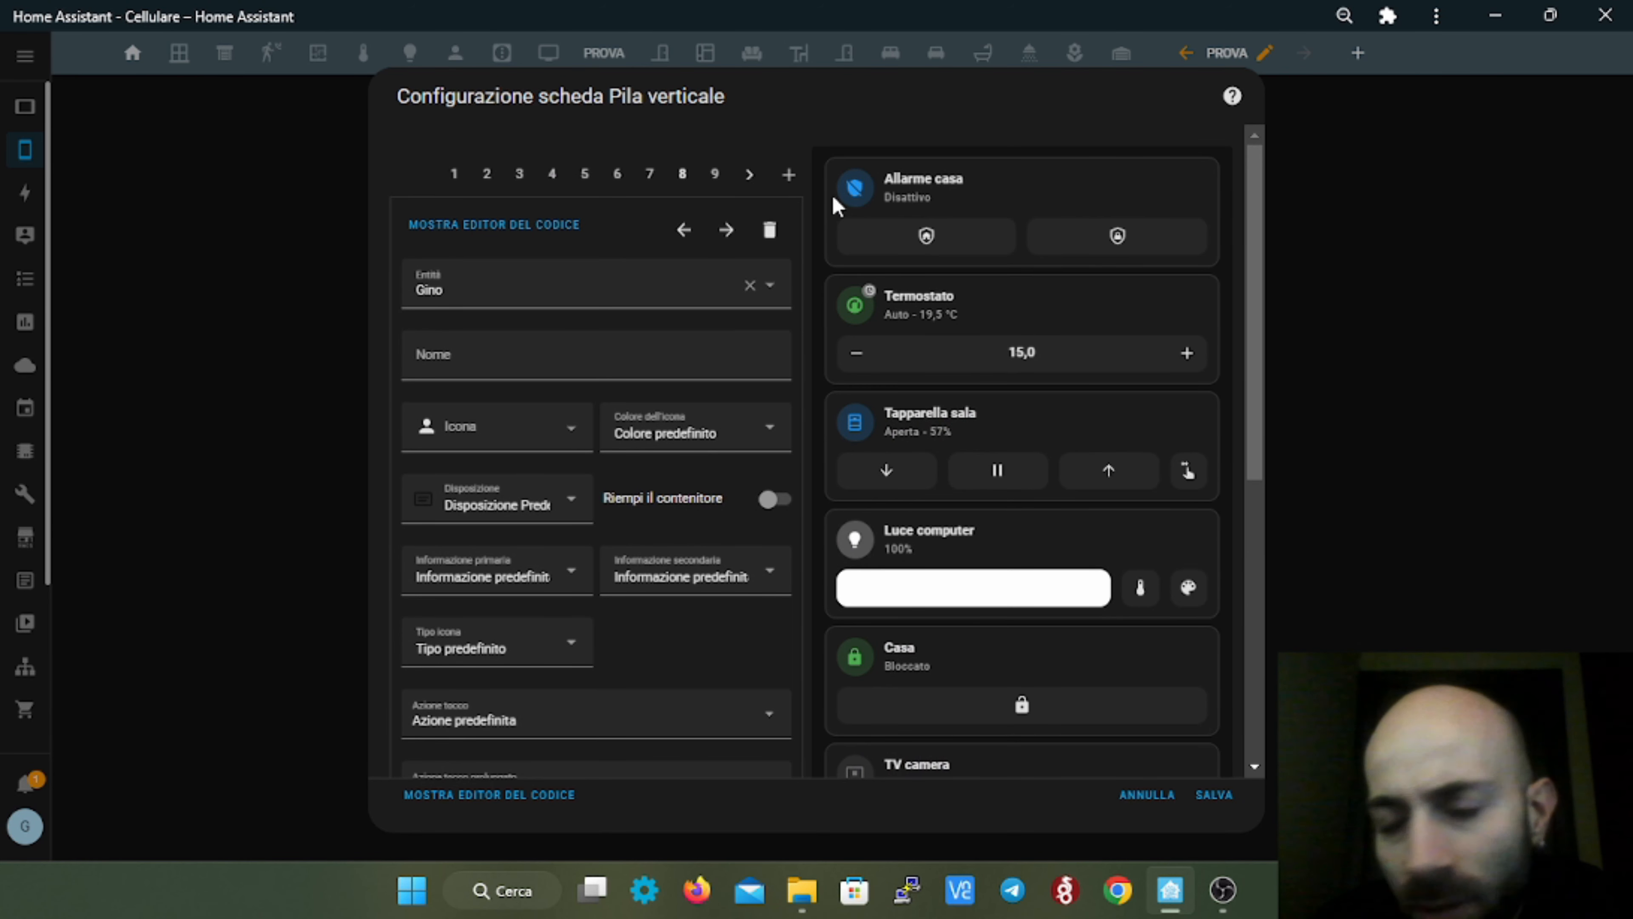
drag(1260, 414, 1279, 328)
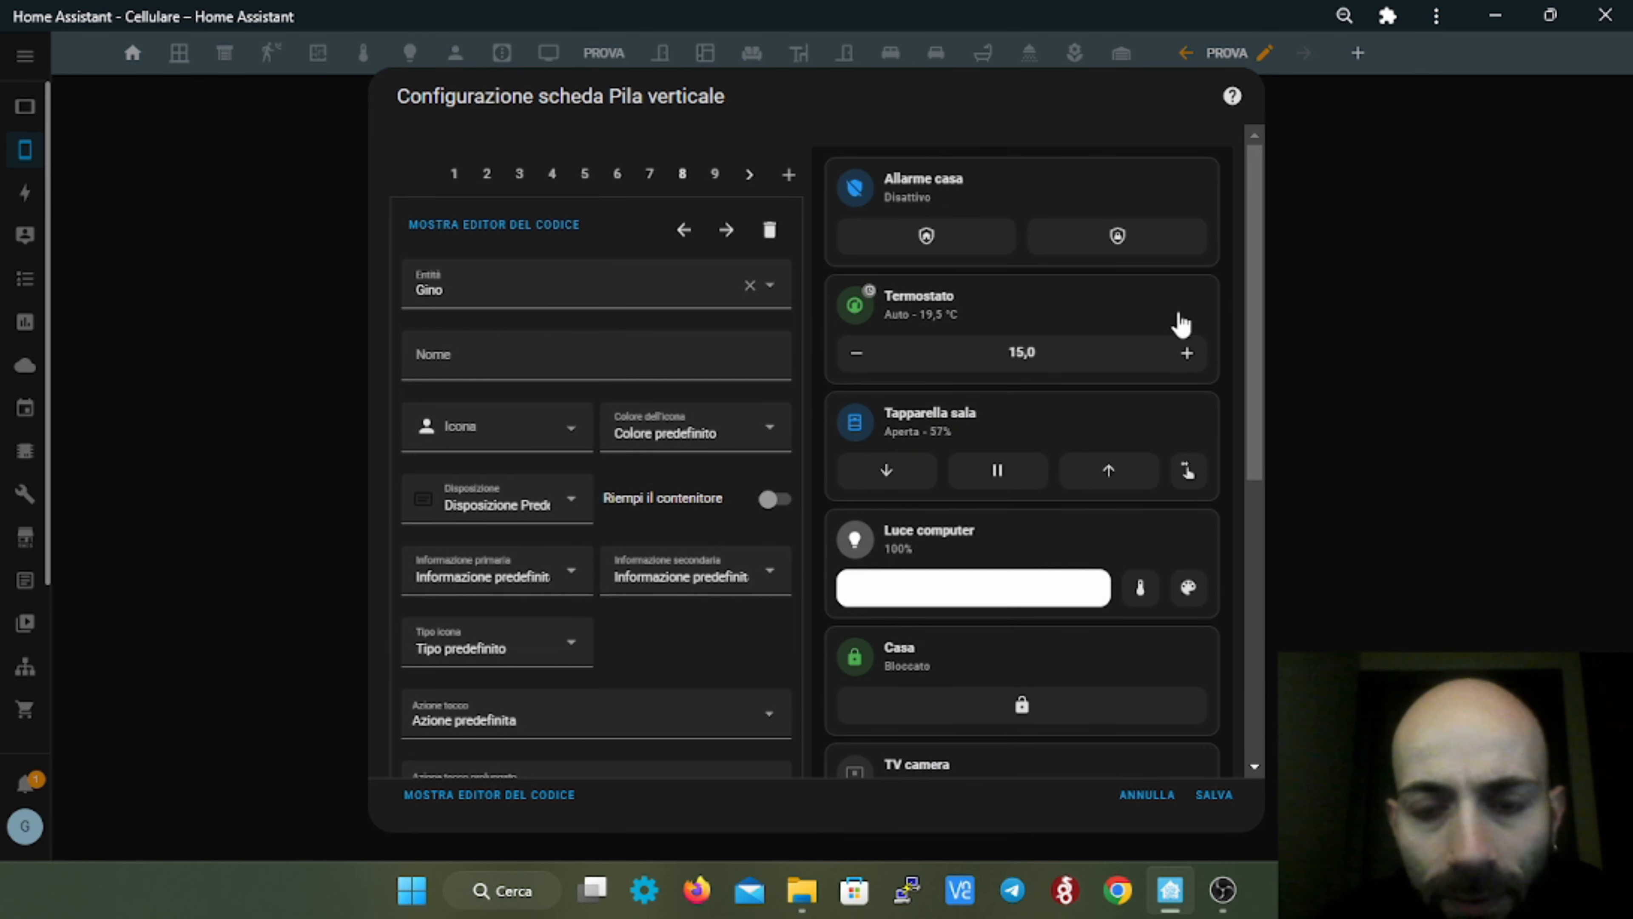
scroll(1061, 589, down, 10)
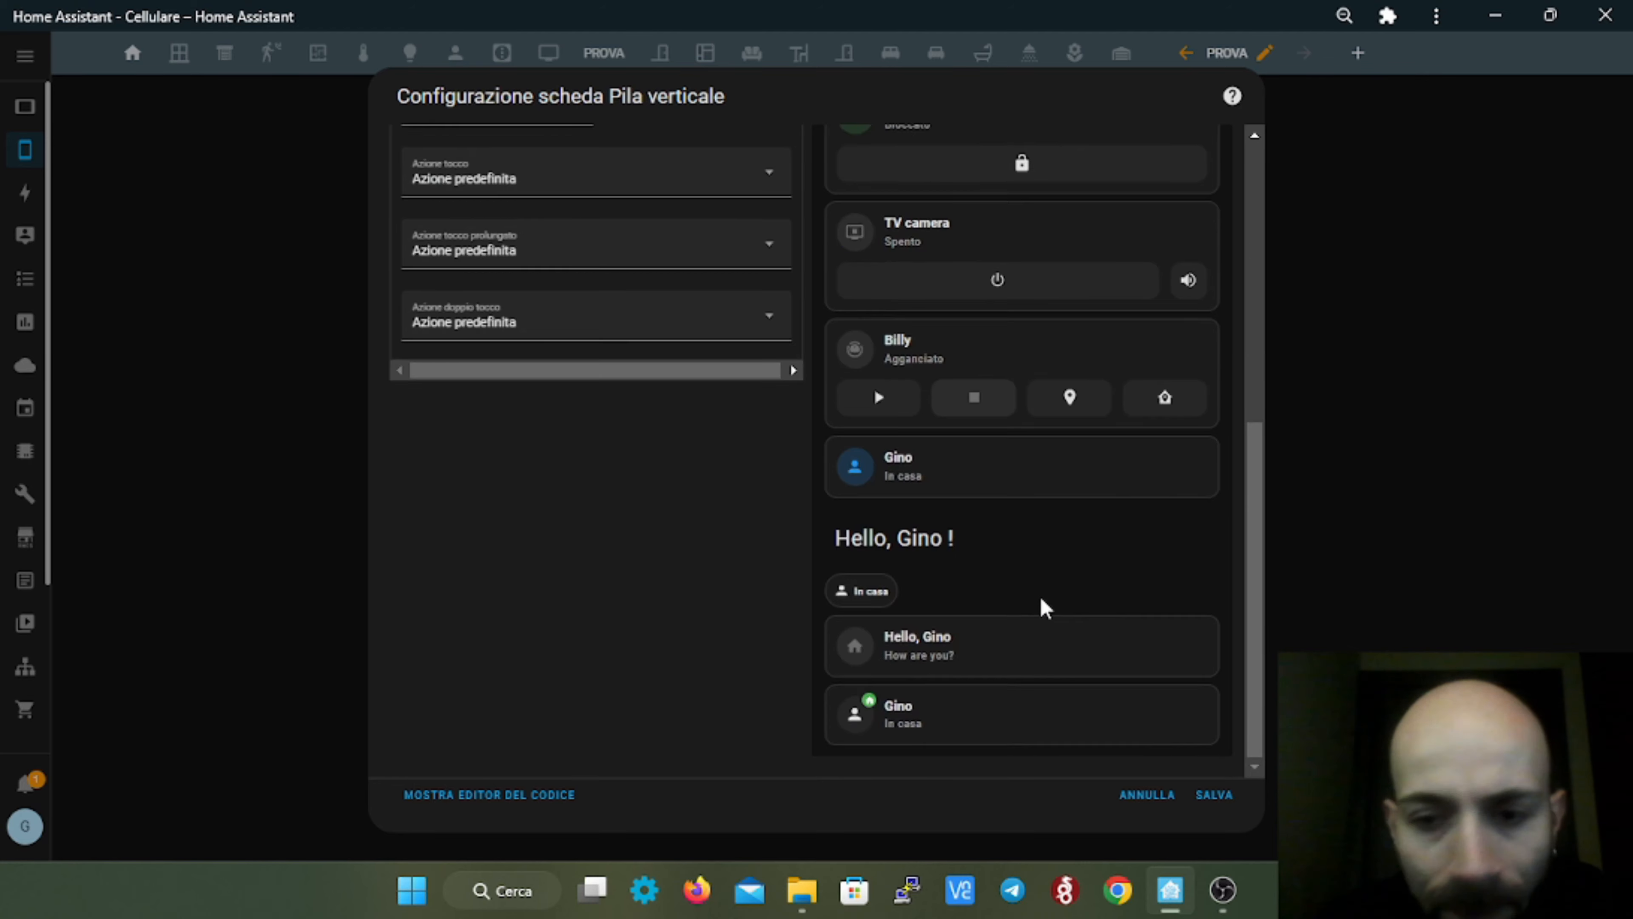
scroll(1039, 594, up, 10)
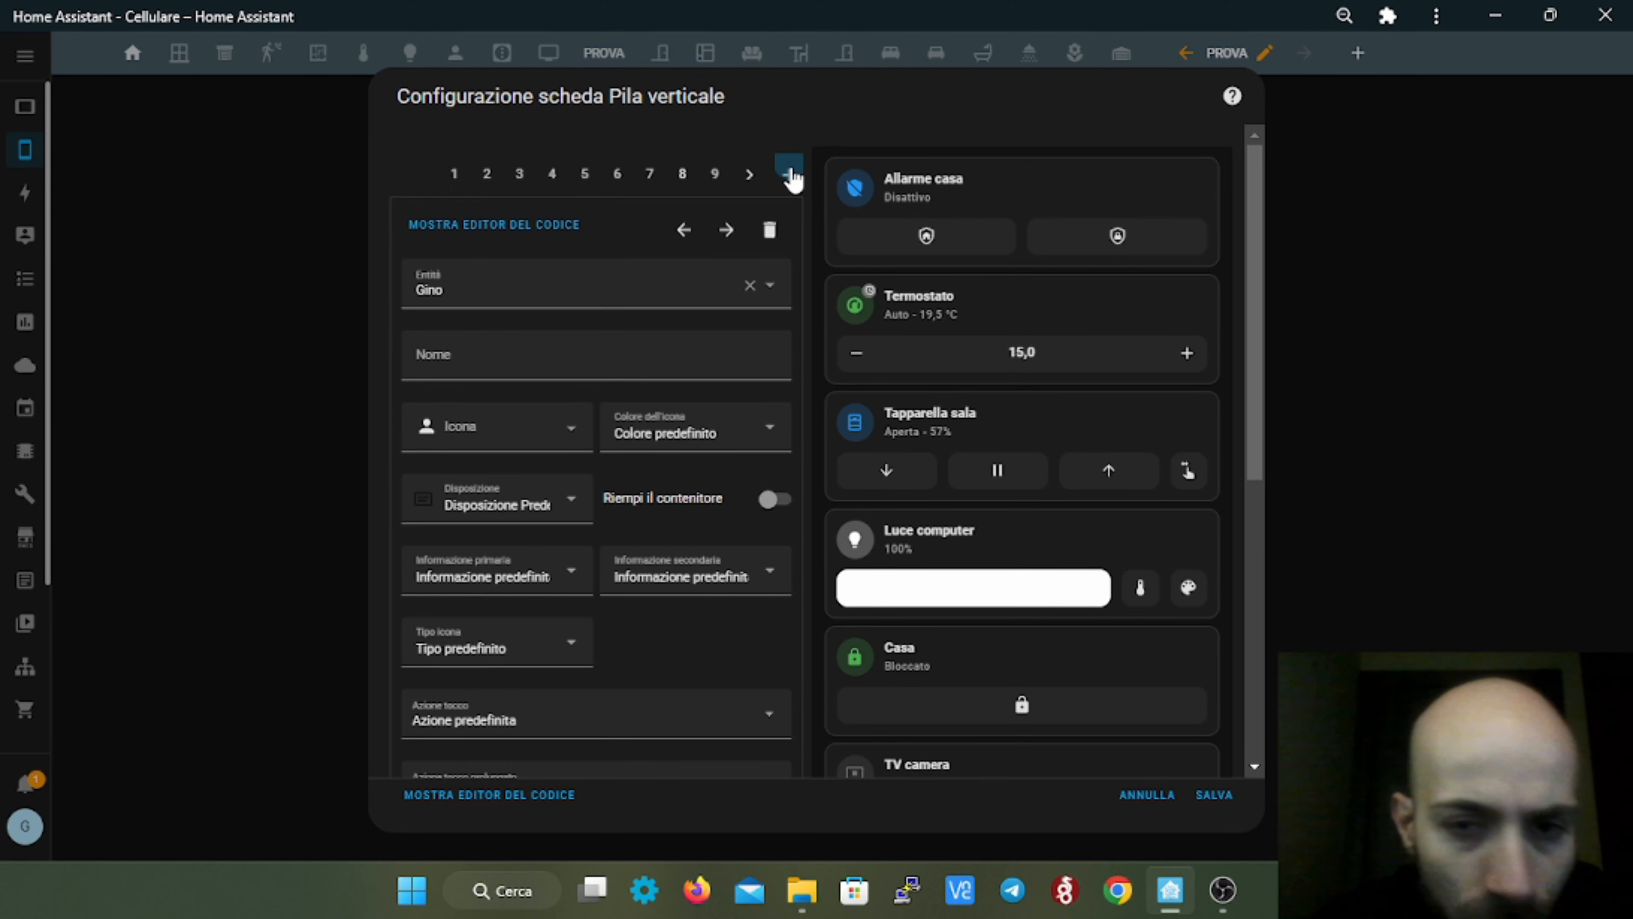
- Search the stack's new-card picker for "mush", look through the Mushroom card types and clear the search
click(788, 174)
click(603, 248)
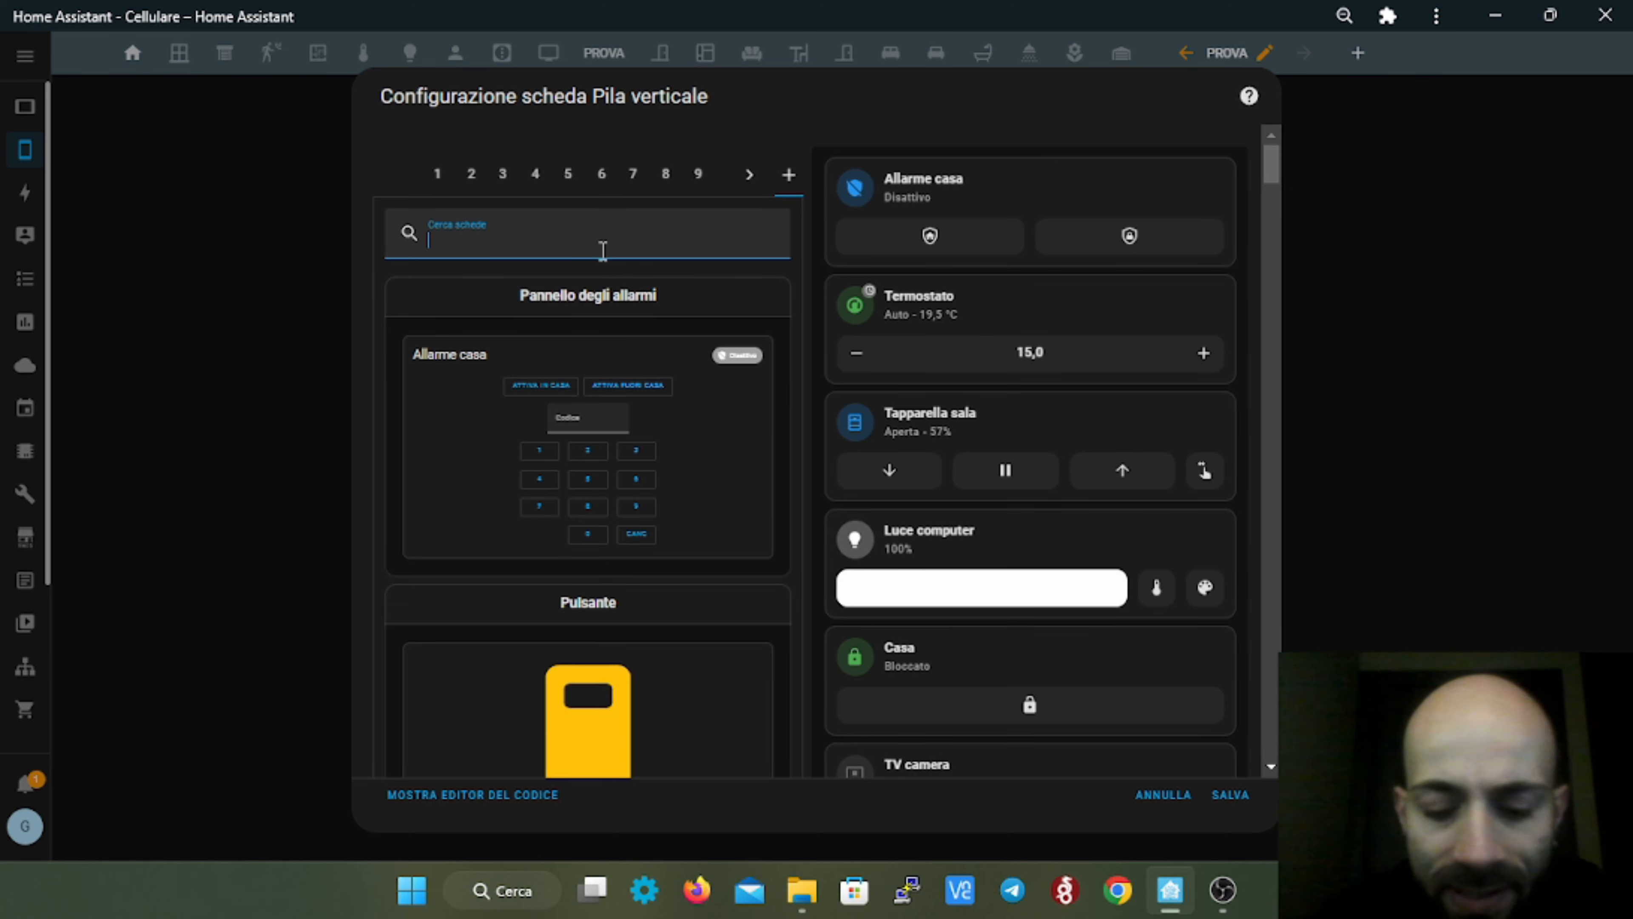
text(mush)
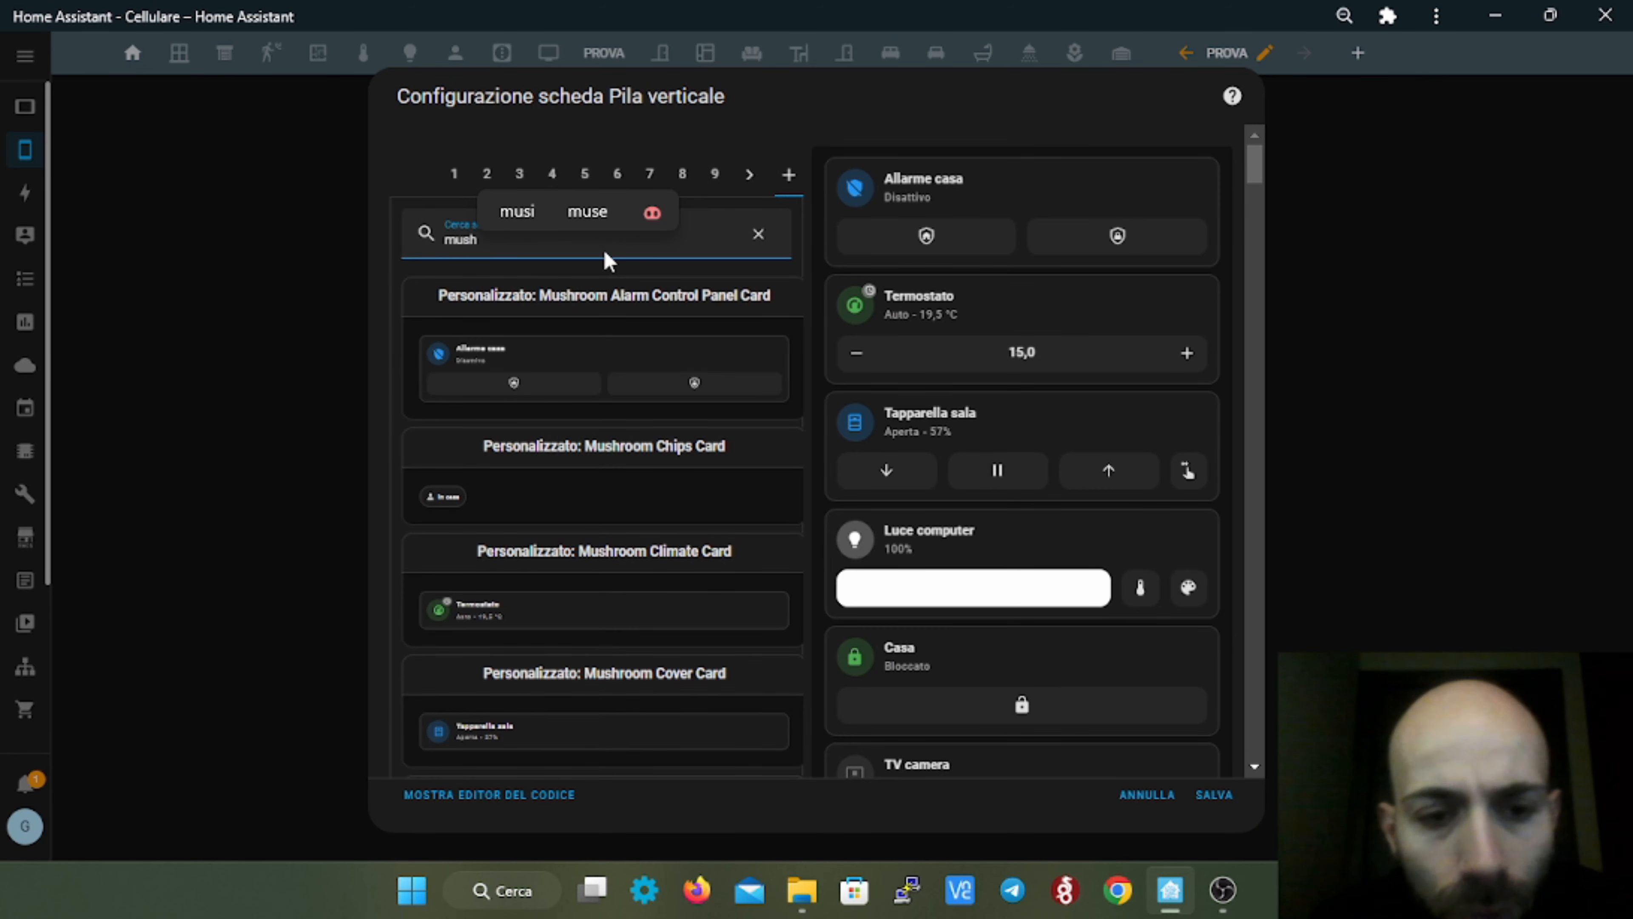
scroll(637, 463, down, 9)
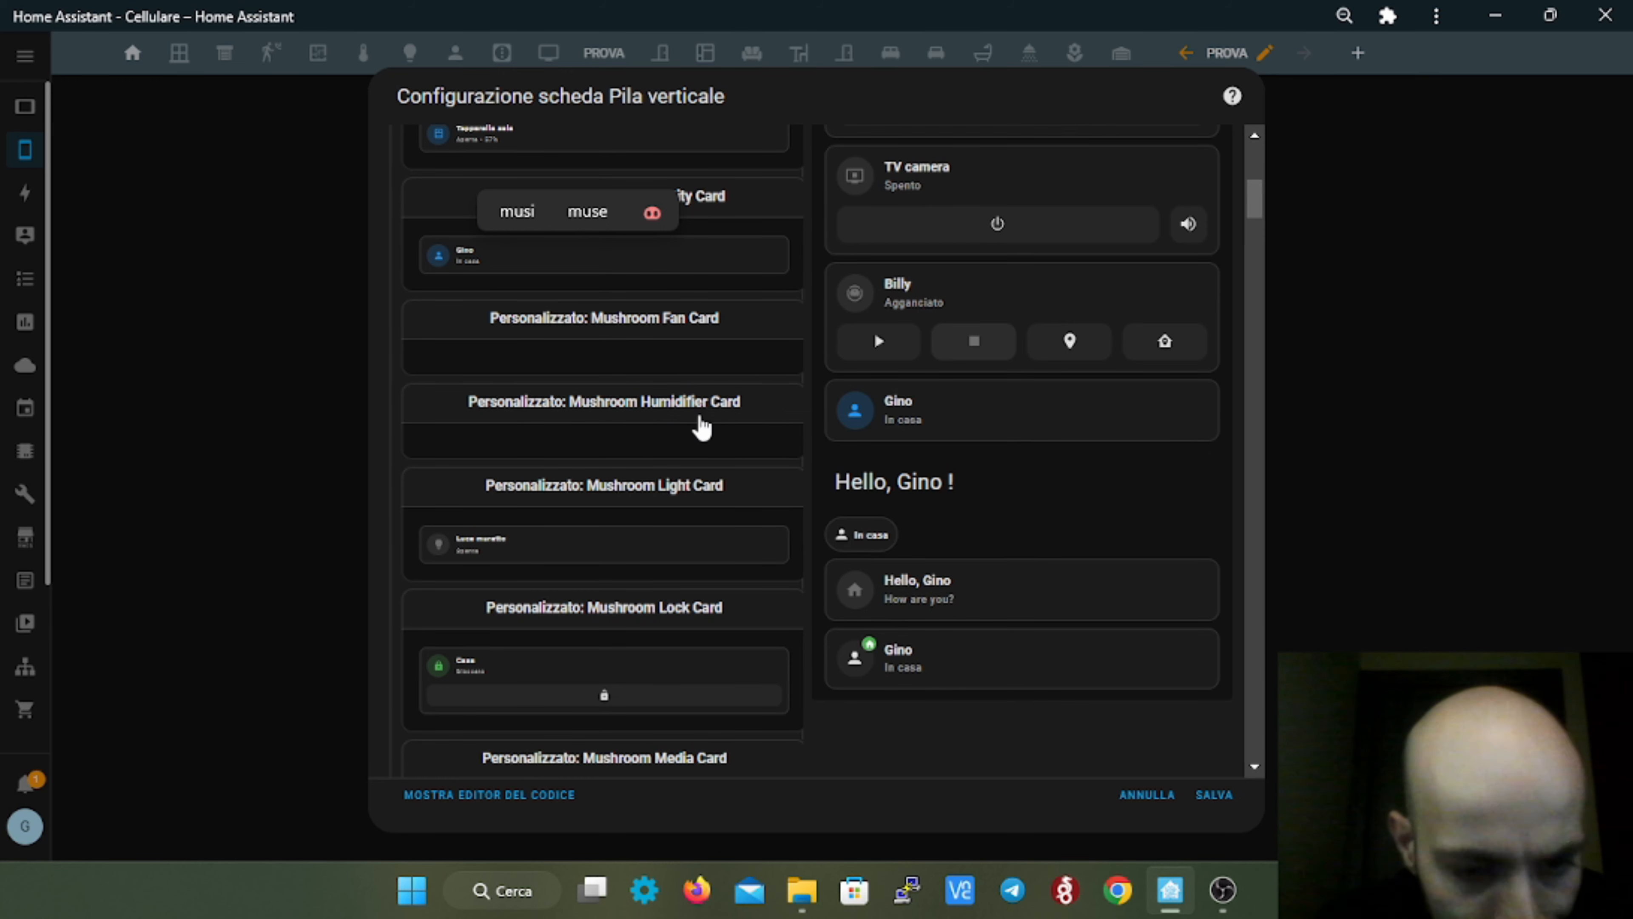
scroll(707, 428, up, 10)
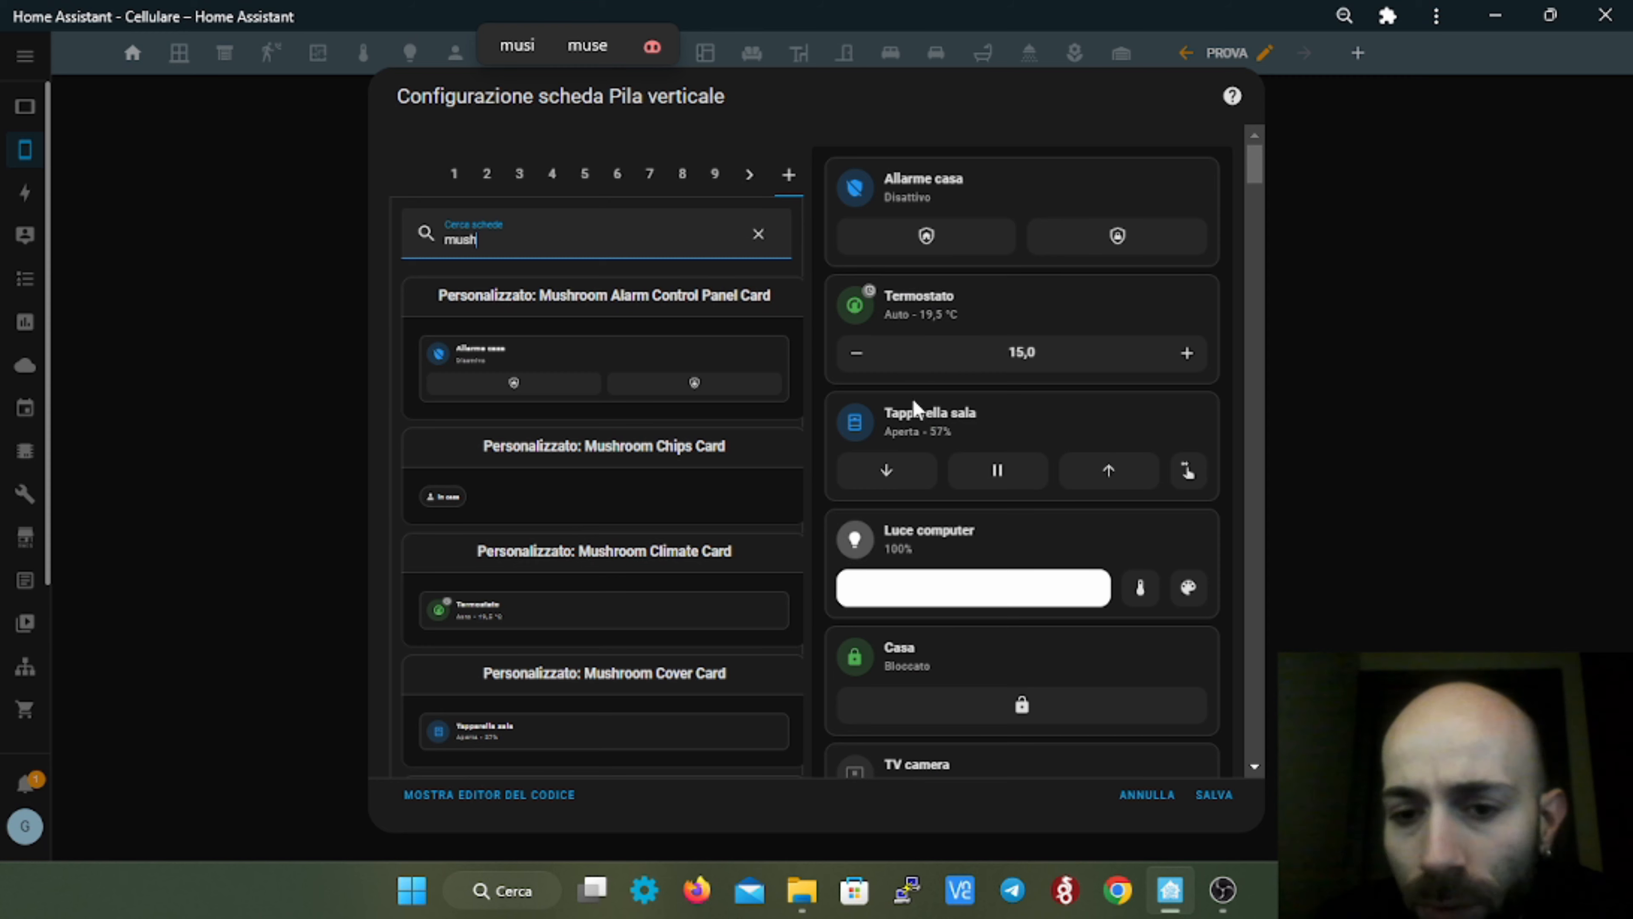
click(759, 234)
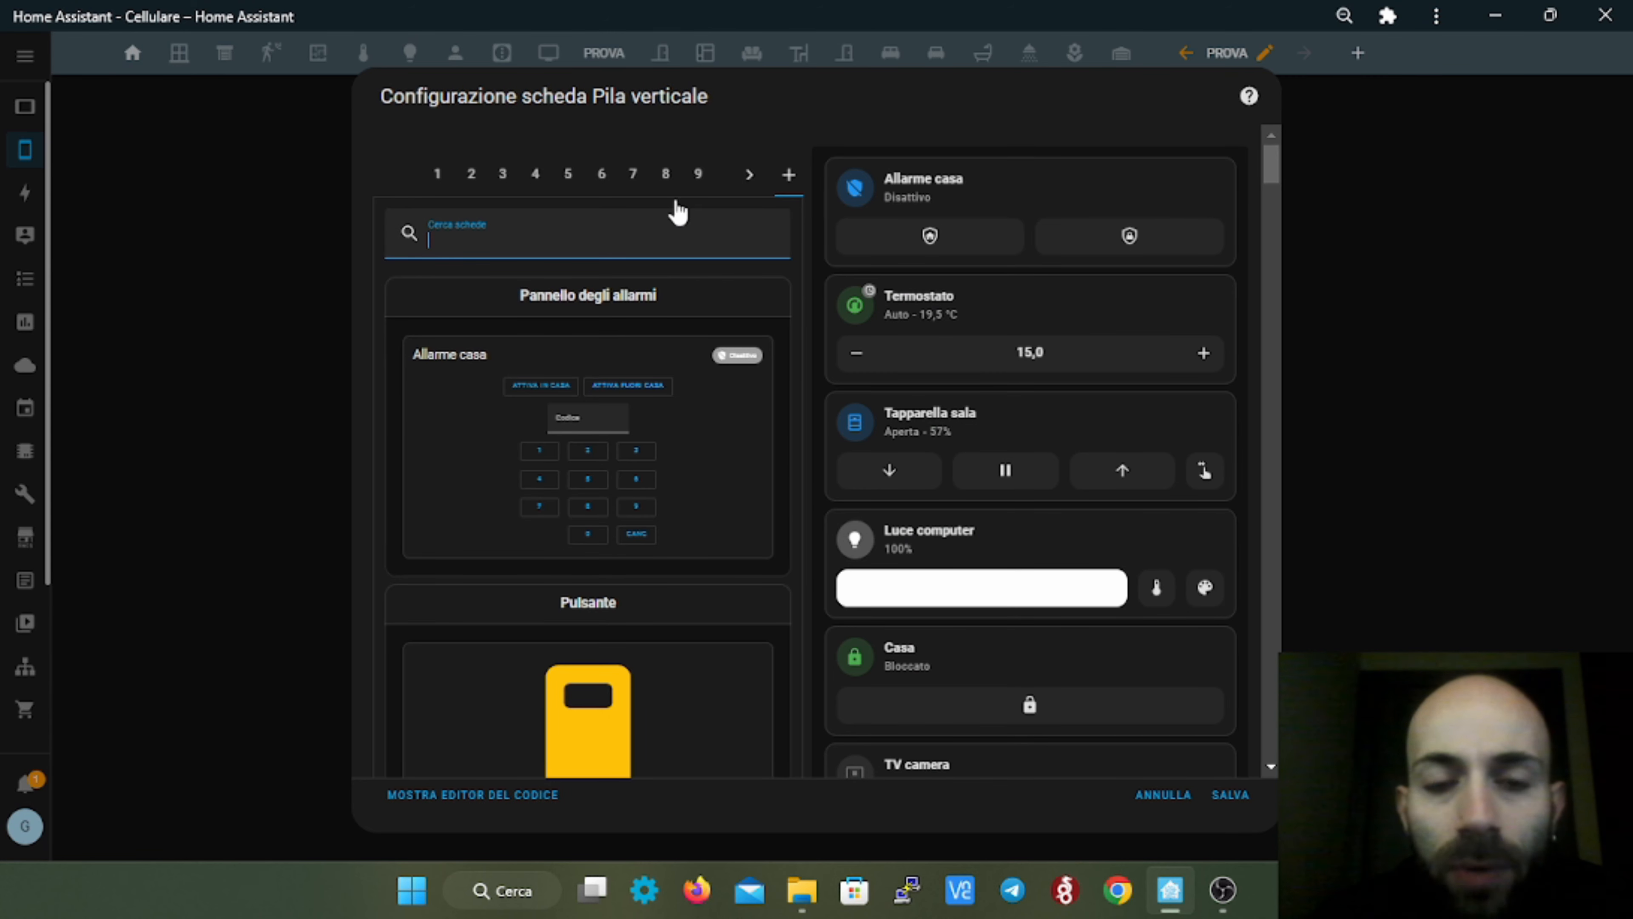
scroll(674, 212, down, 12)
scroll(660, 318, up, 9)
scroll(672, 393, up, 4)
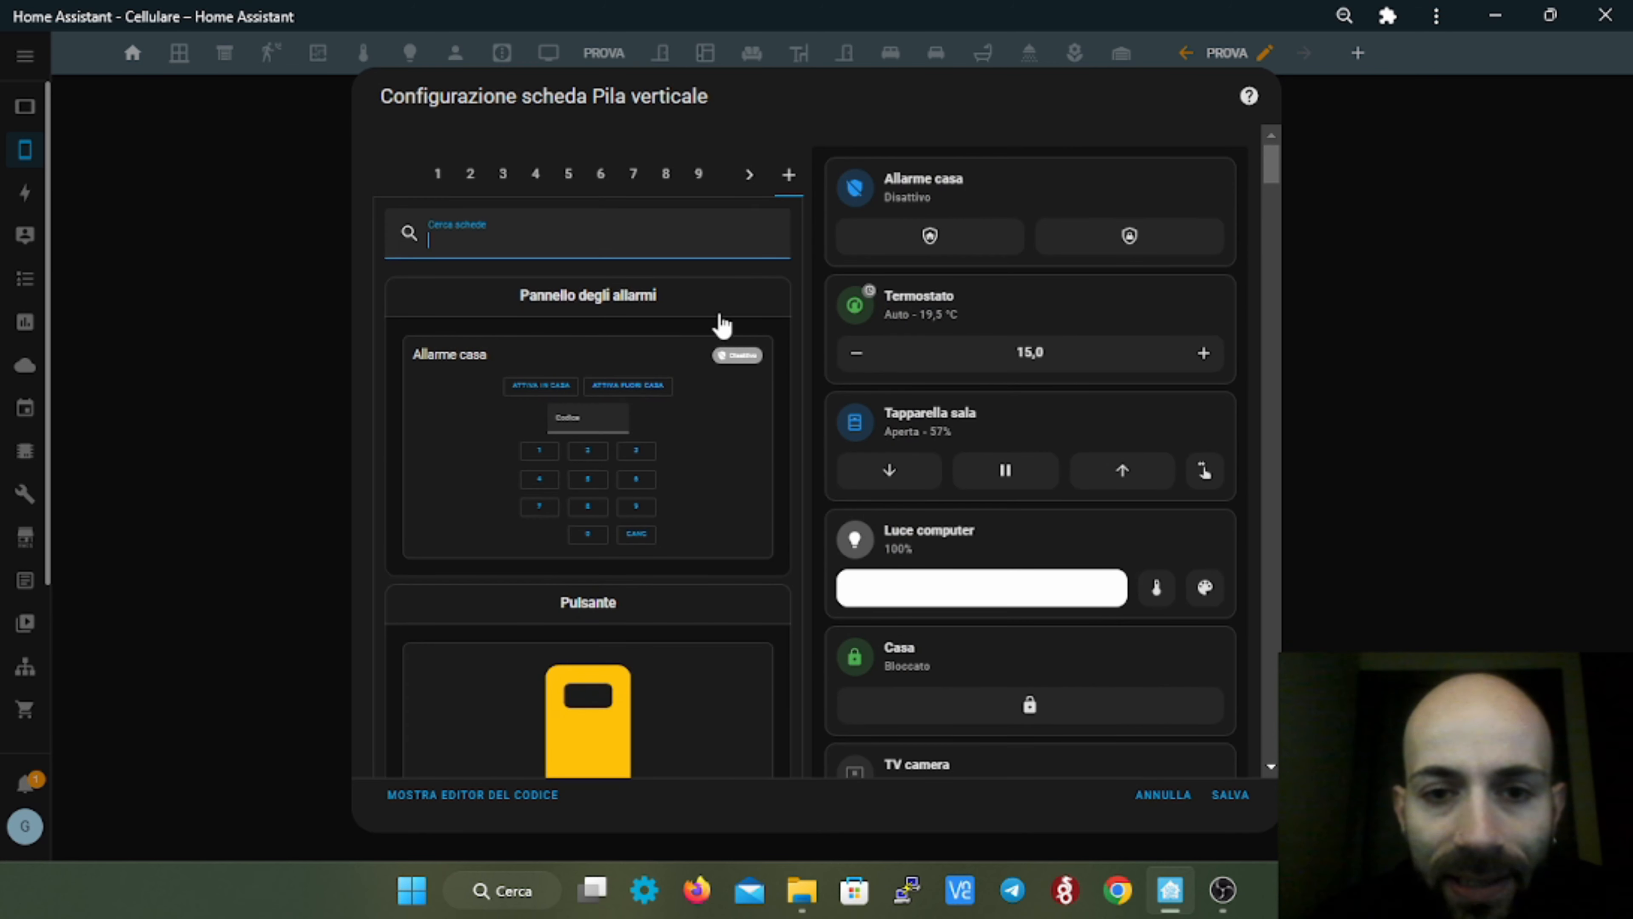
- Replace the title text of the stack's ninth card, the Mushroom title card, with Luci
click(696, 175)
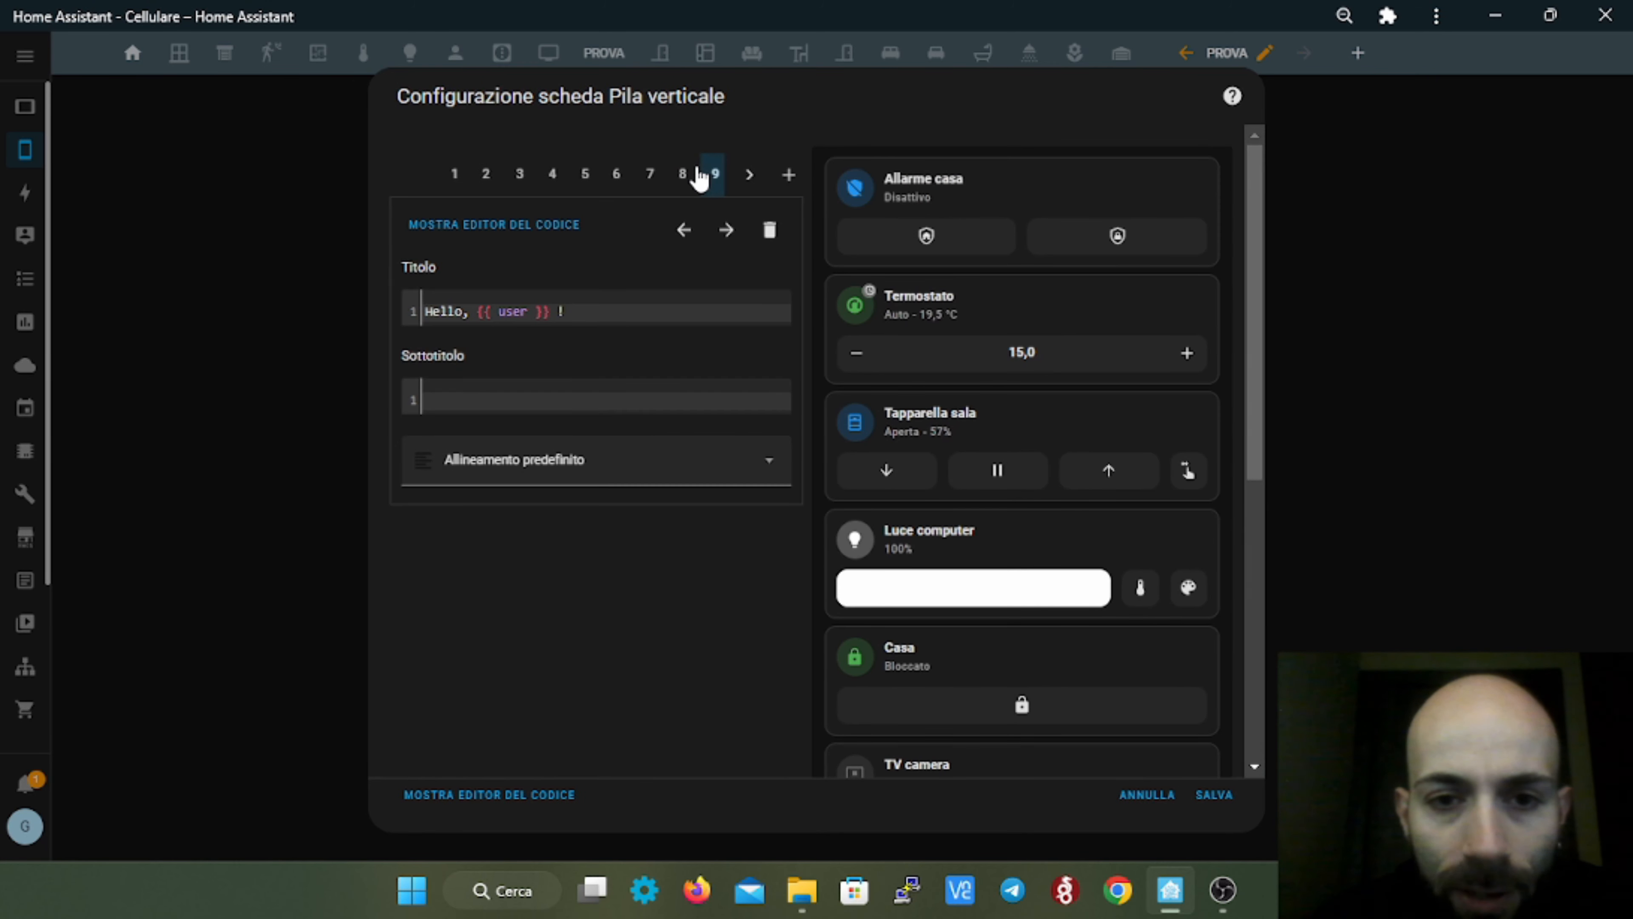
scroll(752, 410, down, 3)
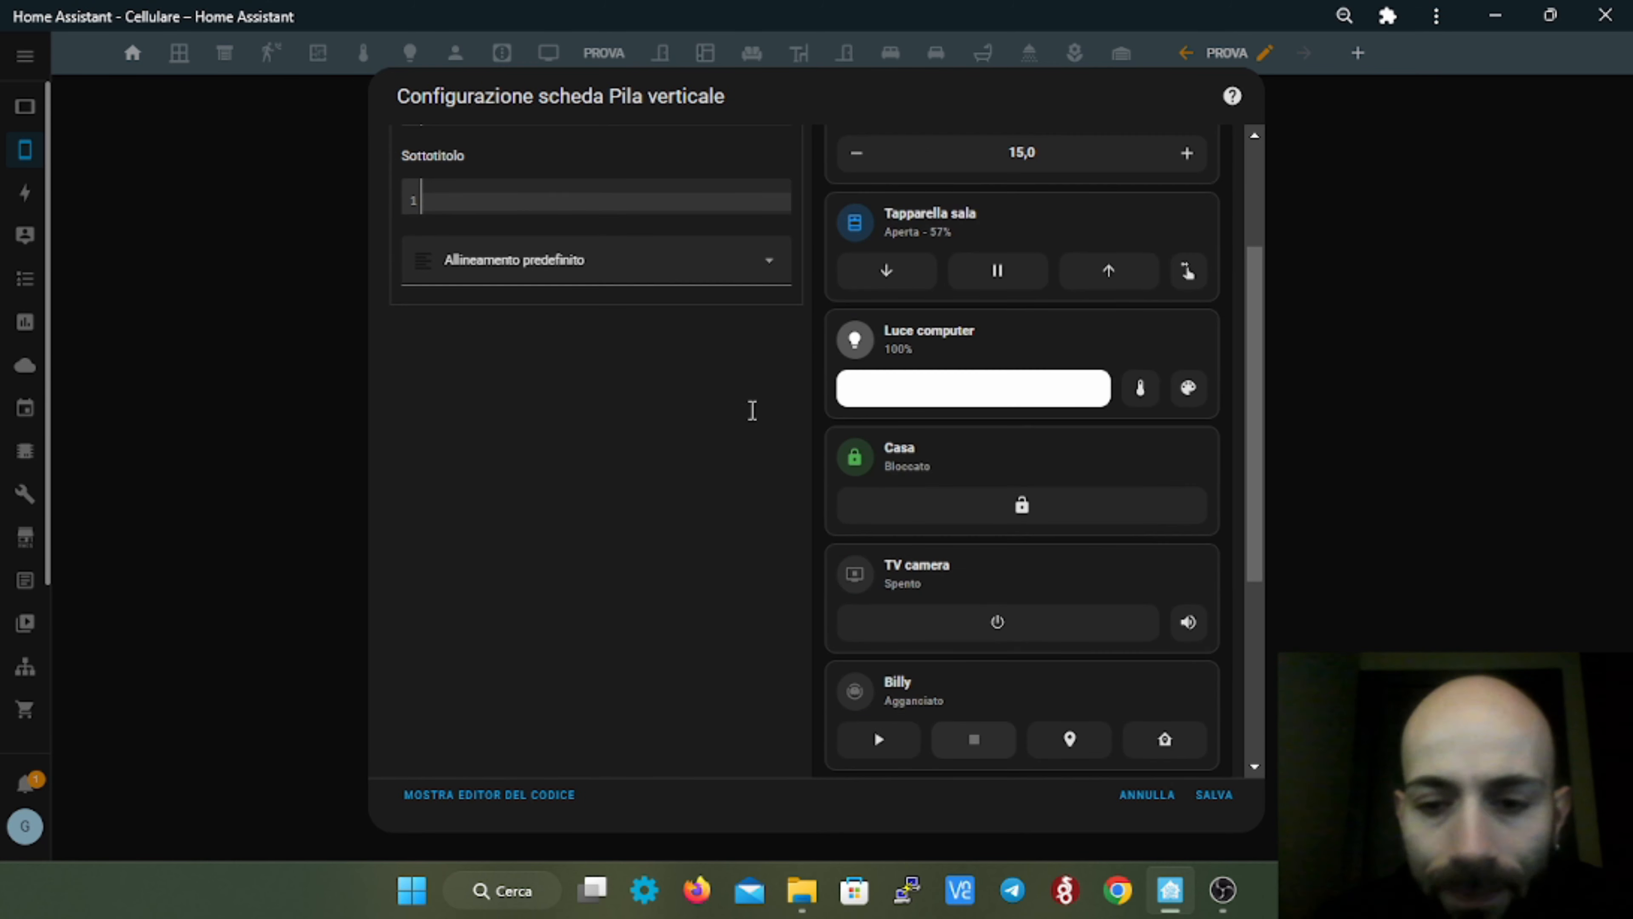
scroll(940, 478, down, 5)
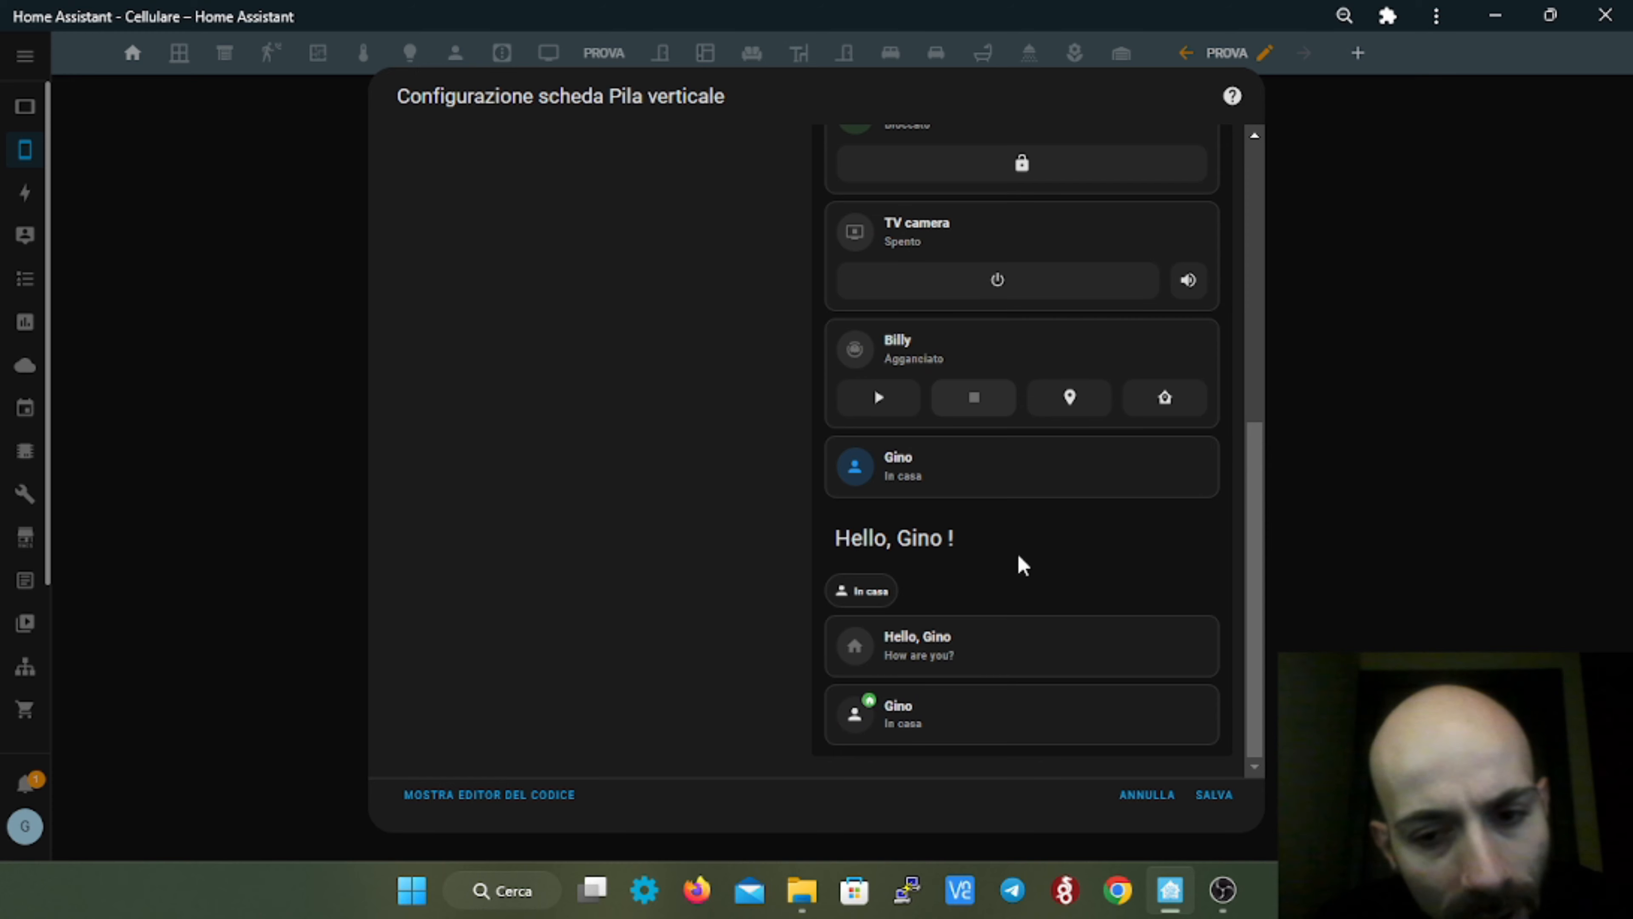
scroll(874, 566, up, 5)
scroll(864, 584, up, 2)
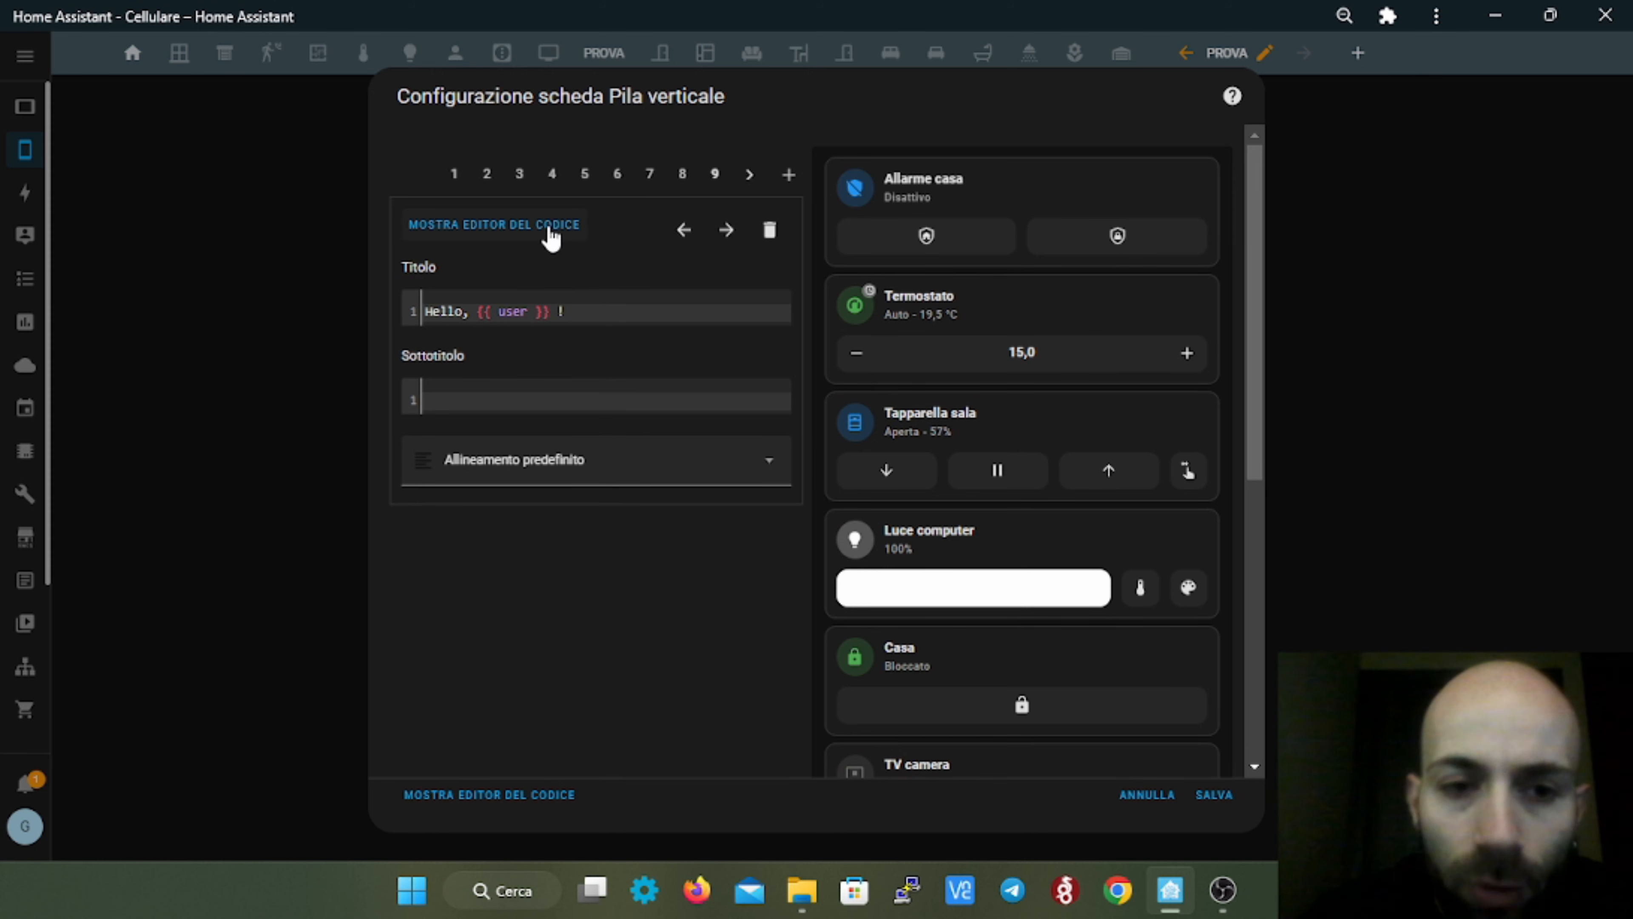
scroll(880, 553, down, 8)
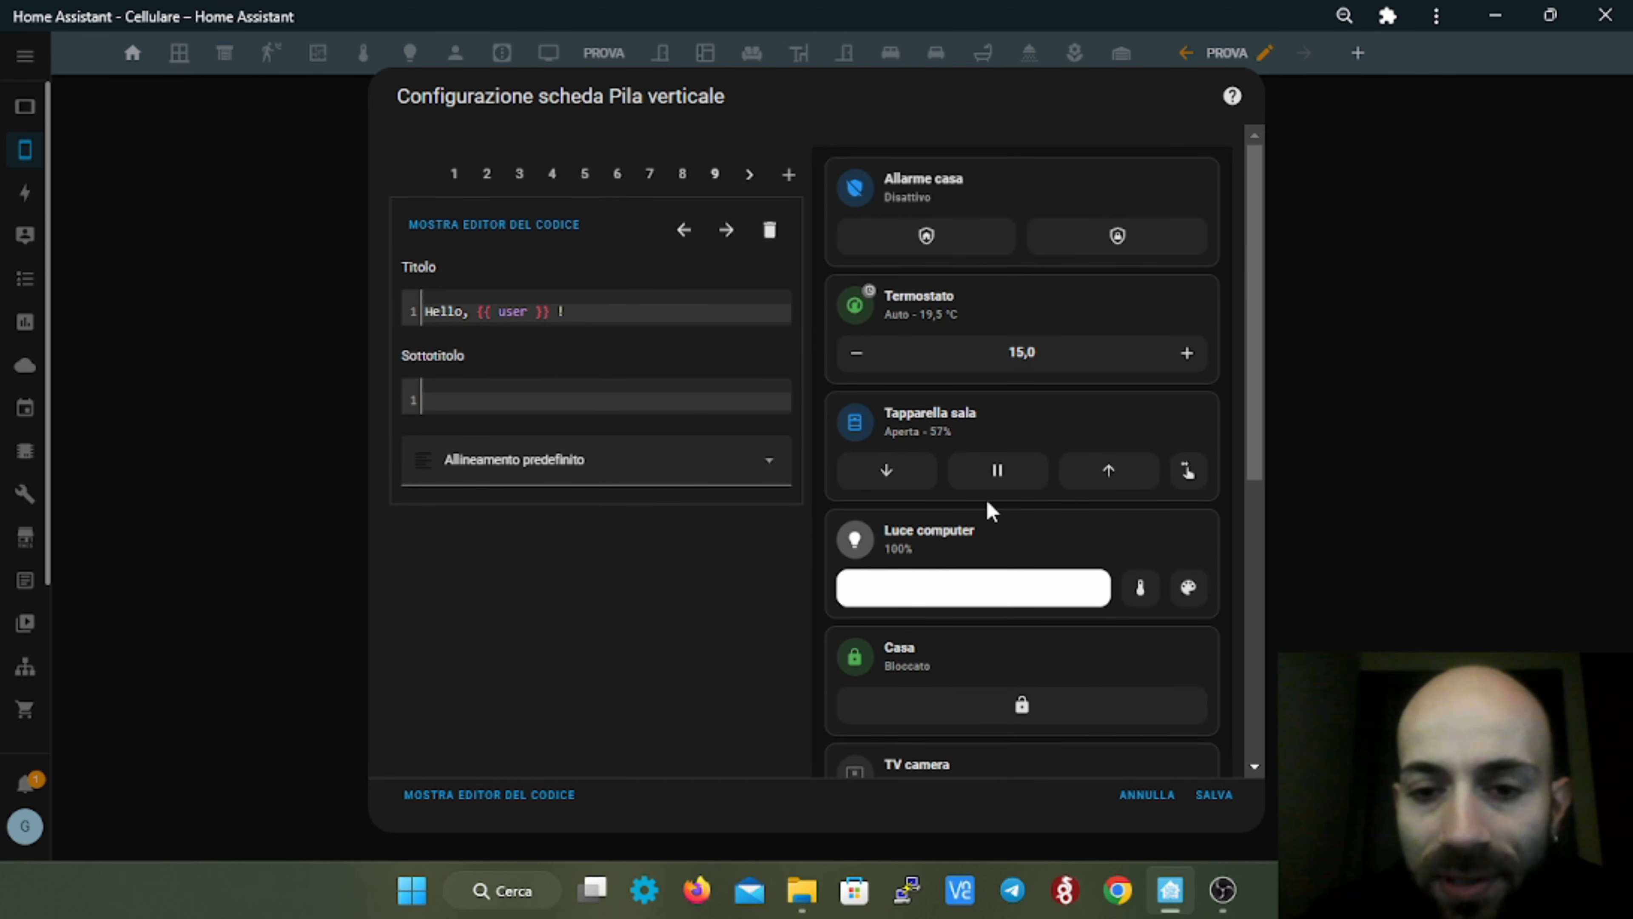
drag(590, 319, 429, 318)
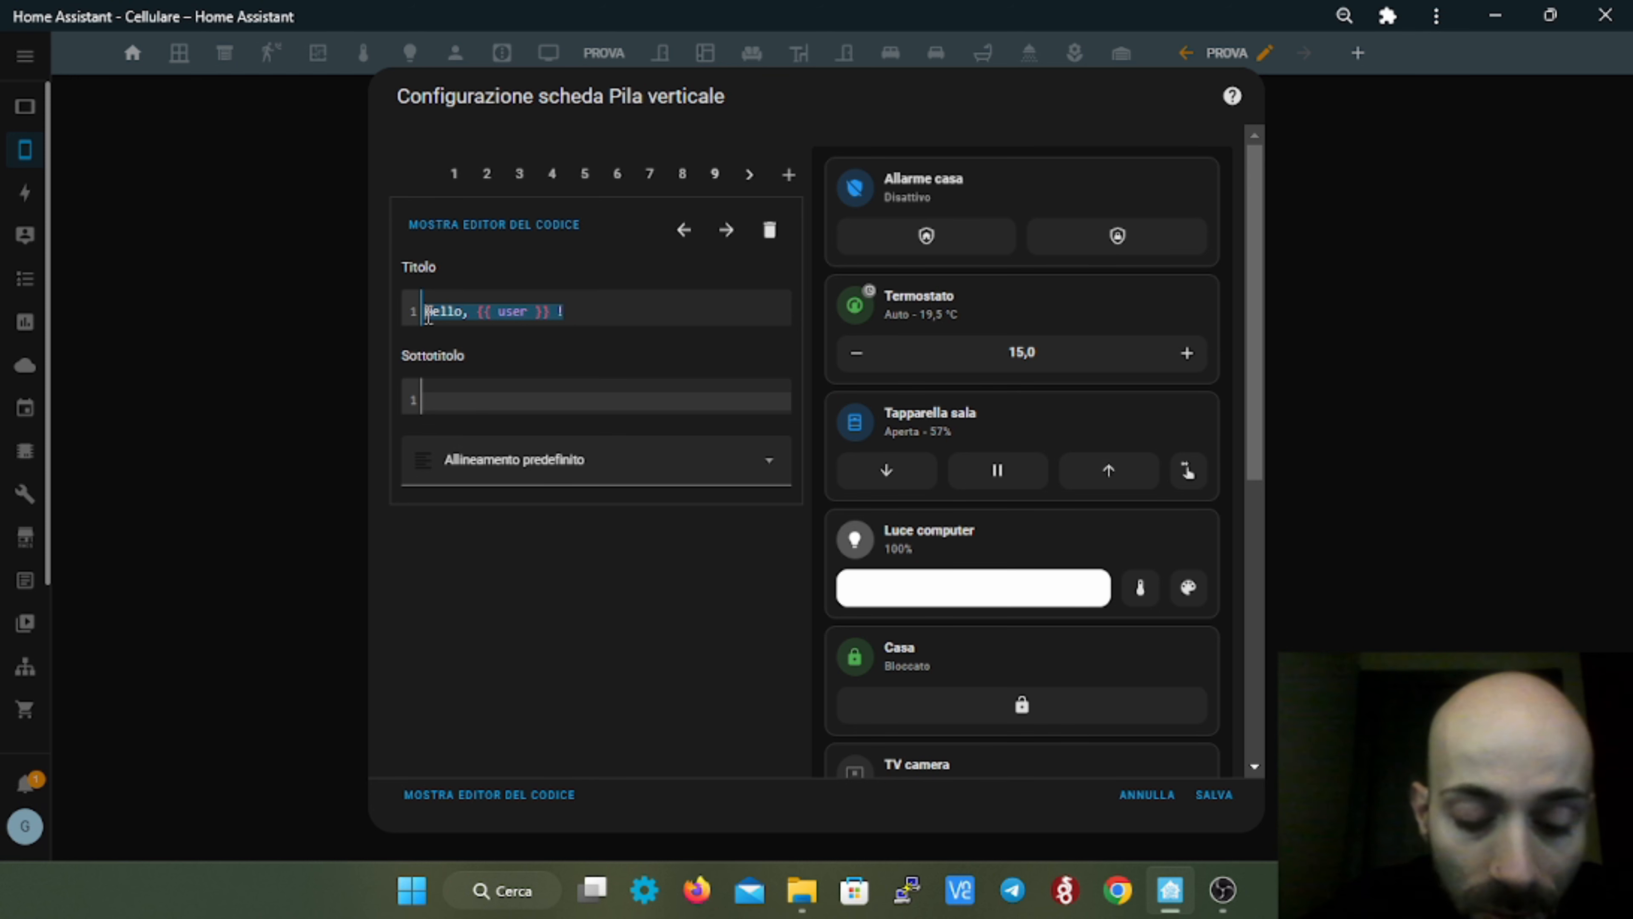
text(Luci)
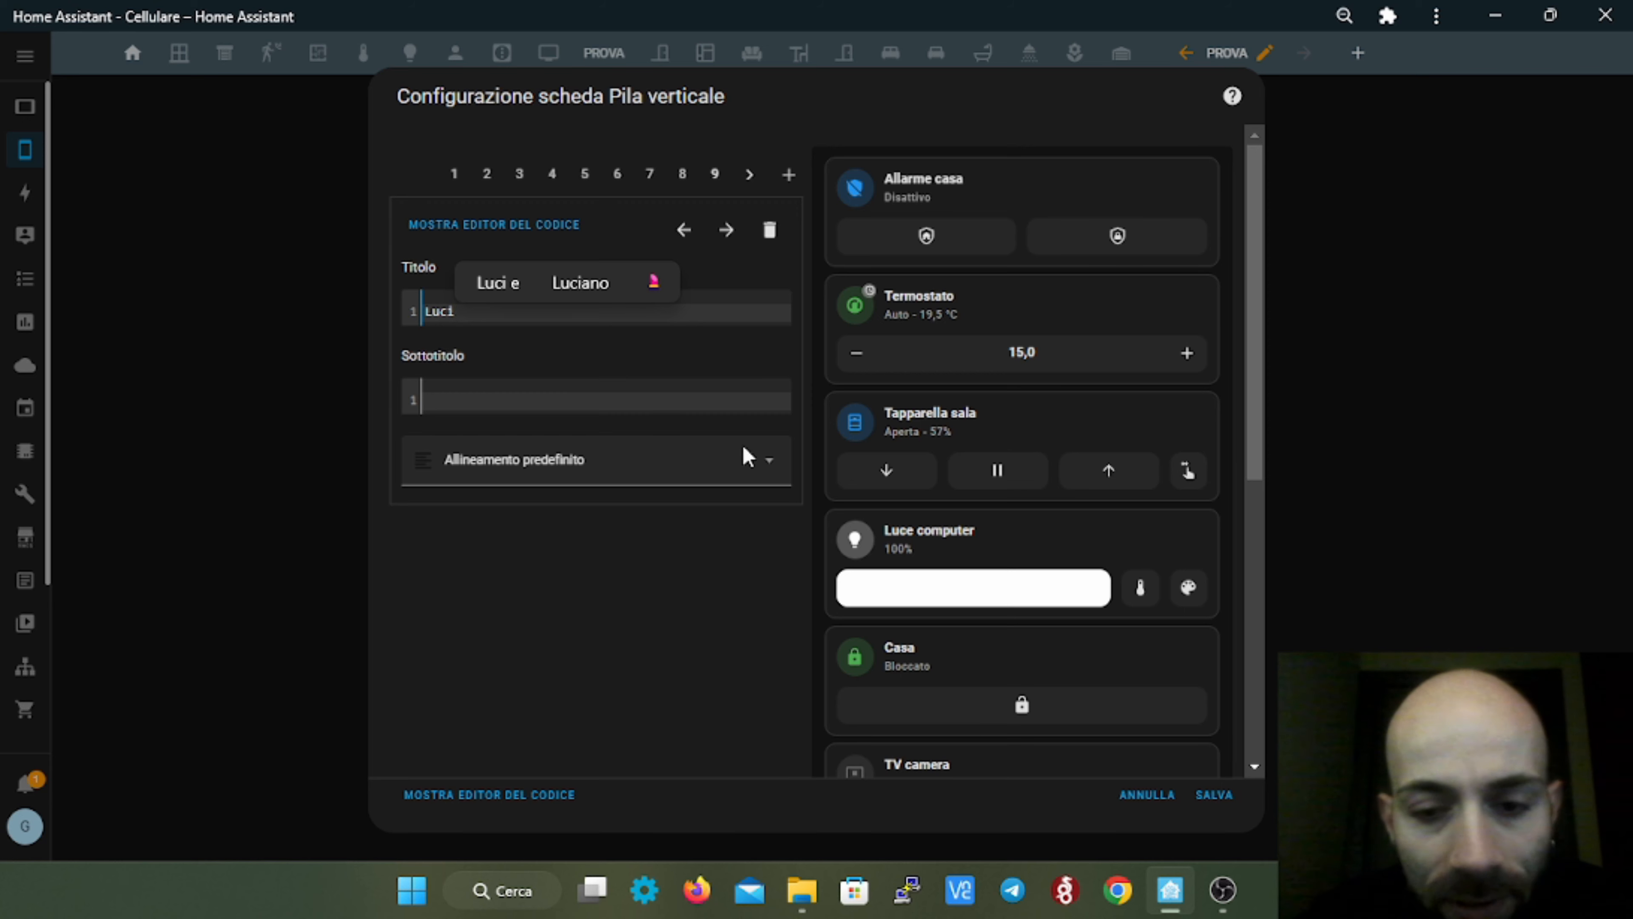
scroll(923, 578, down, 8)
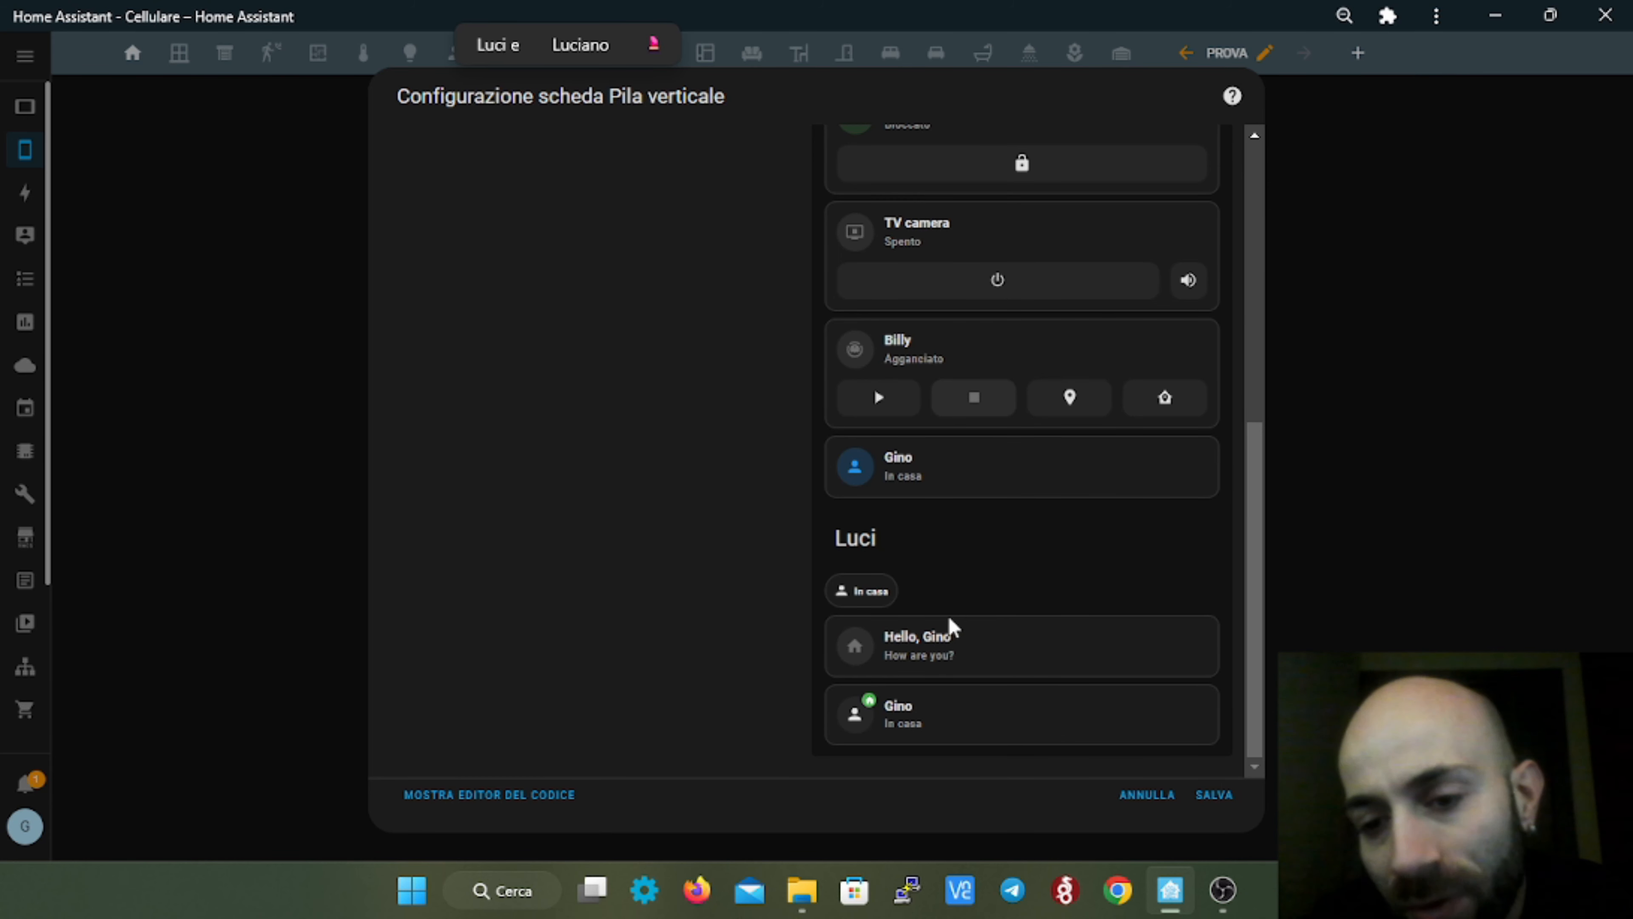
scroll(600, 547, up, 8)
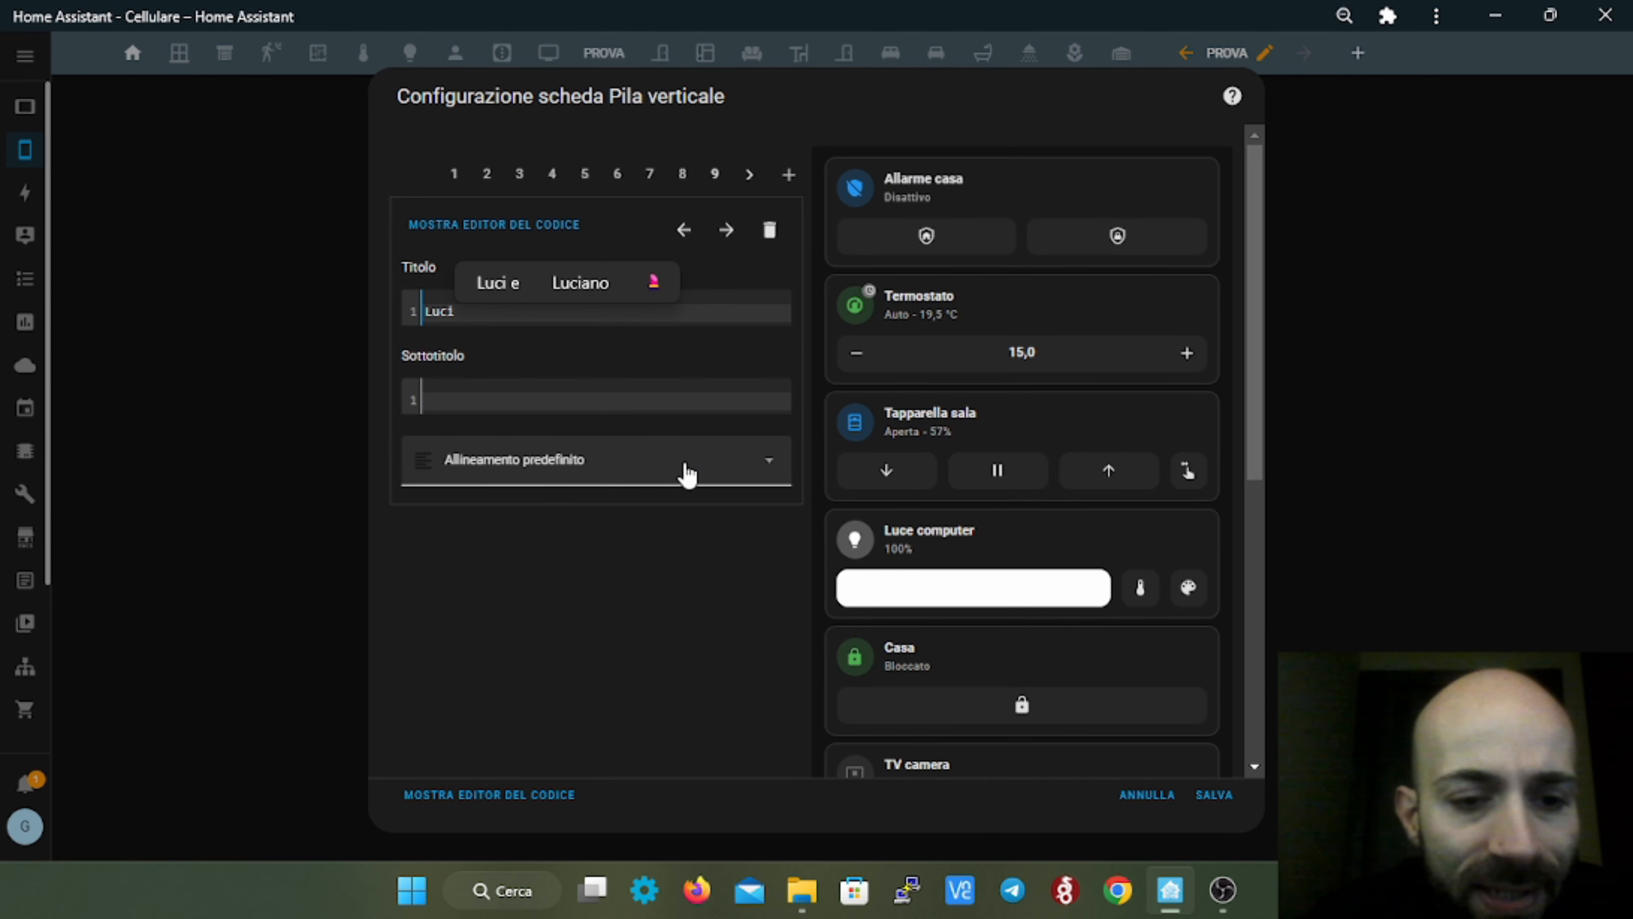
- Set the Luci title card's alignment to Fine and check it in the preview
click(687, 475)
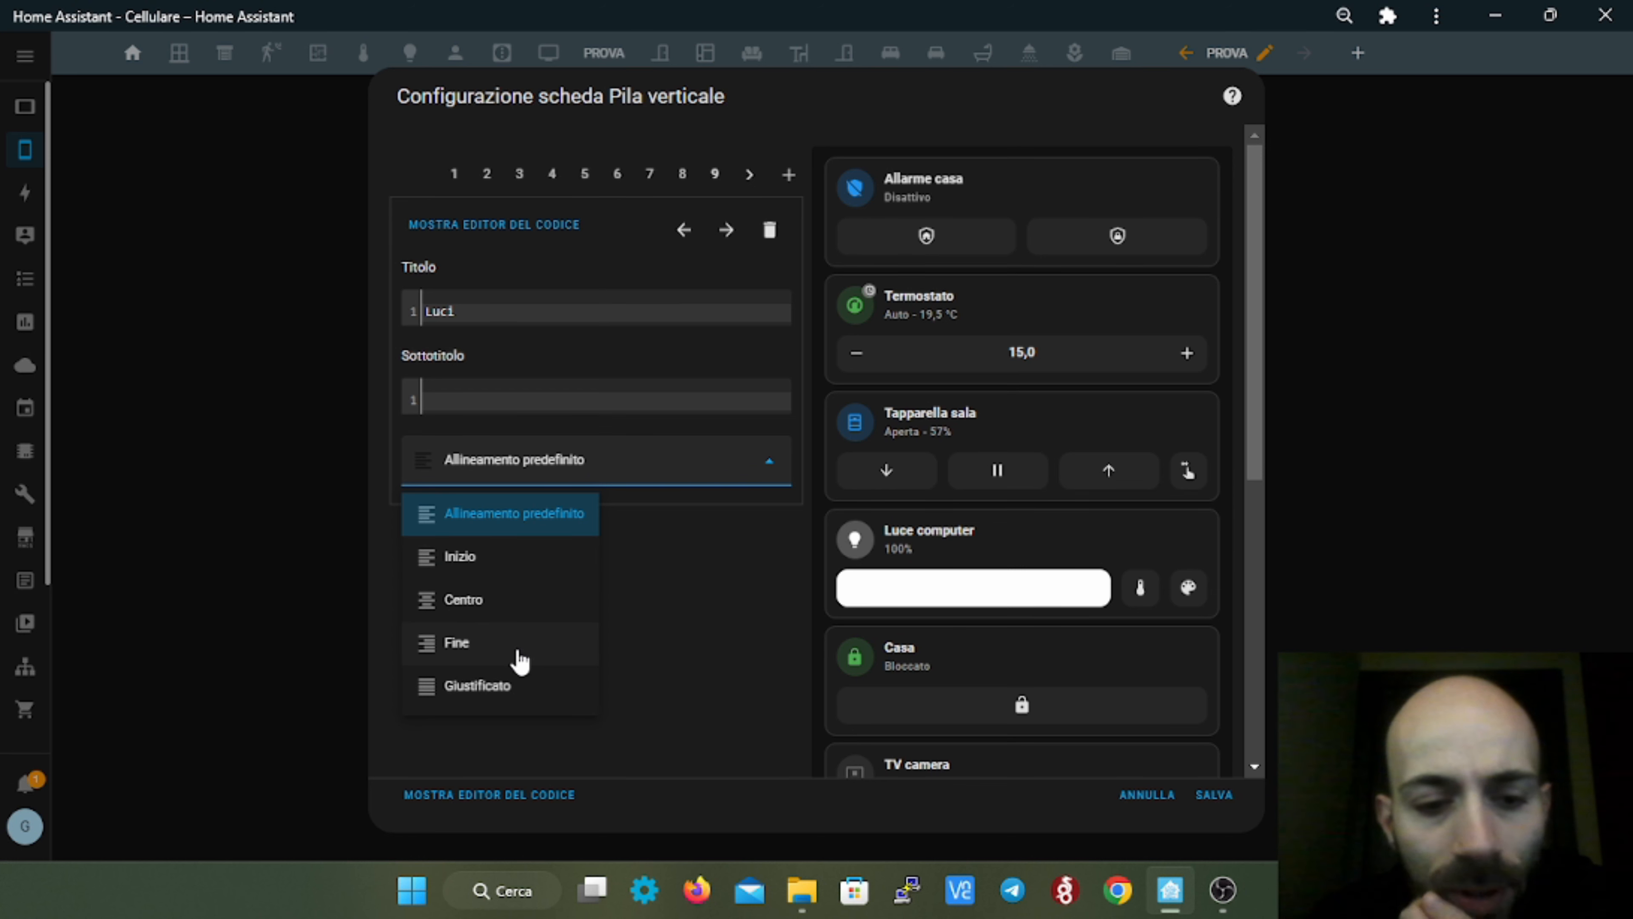
click(552, 643)
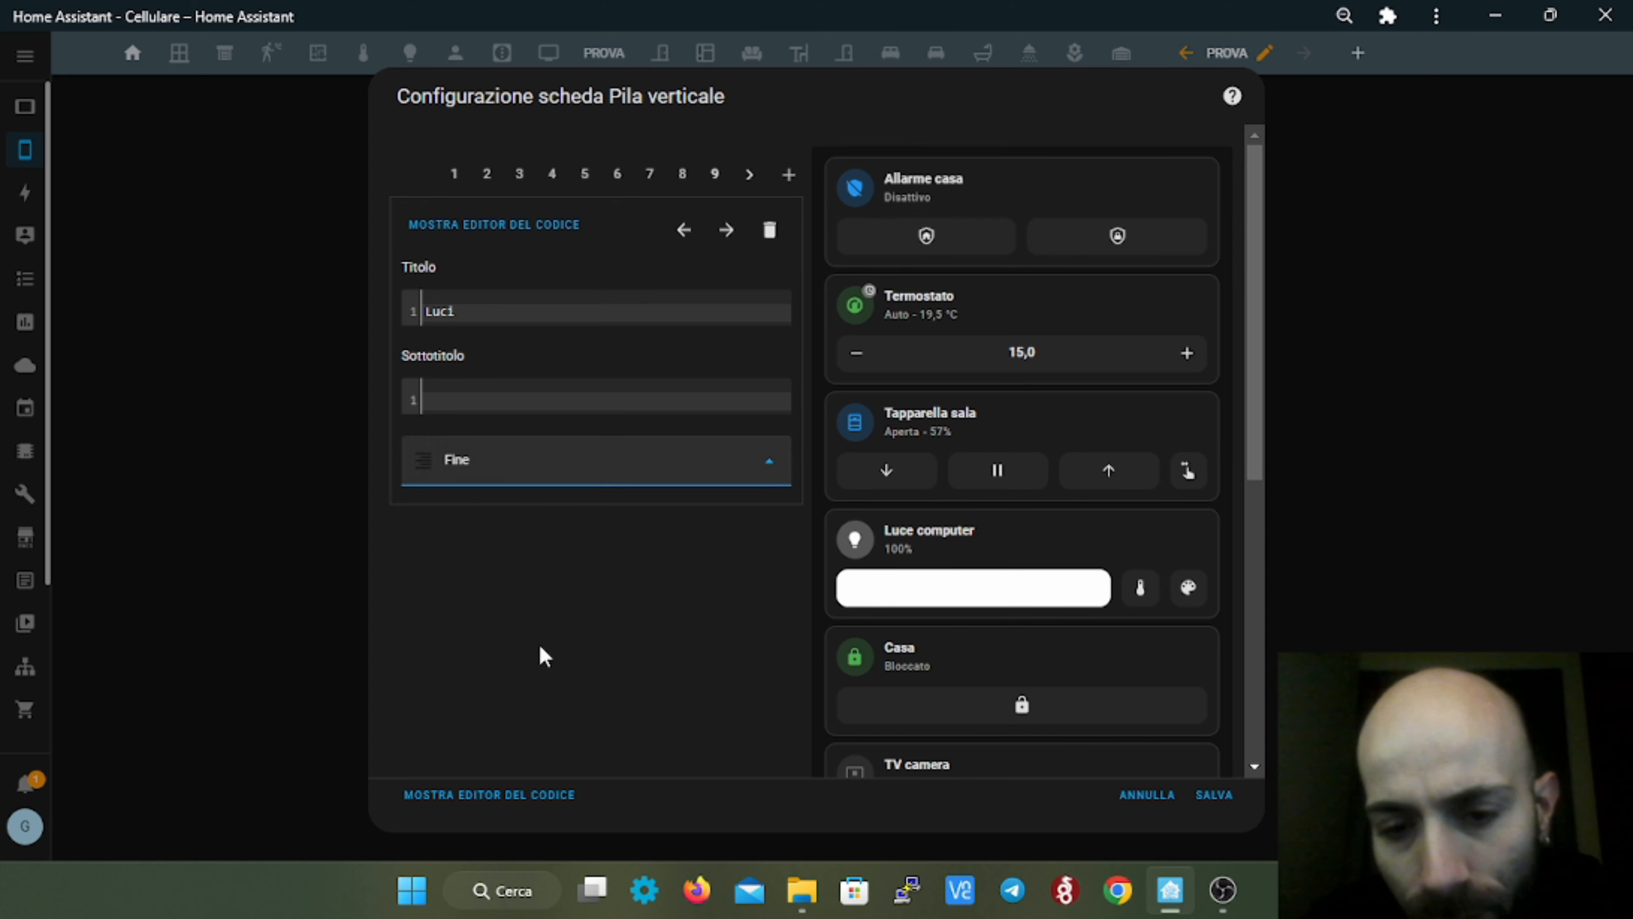
scroll(930, 657, down, 8)
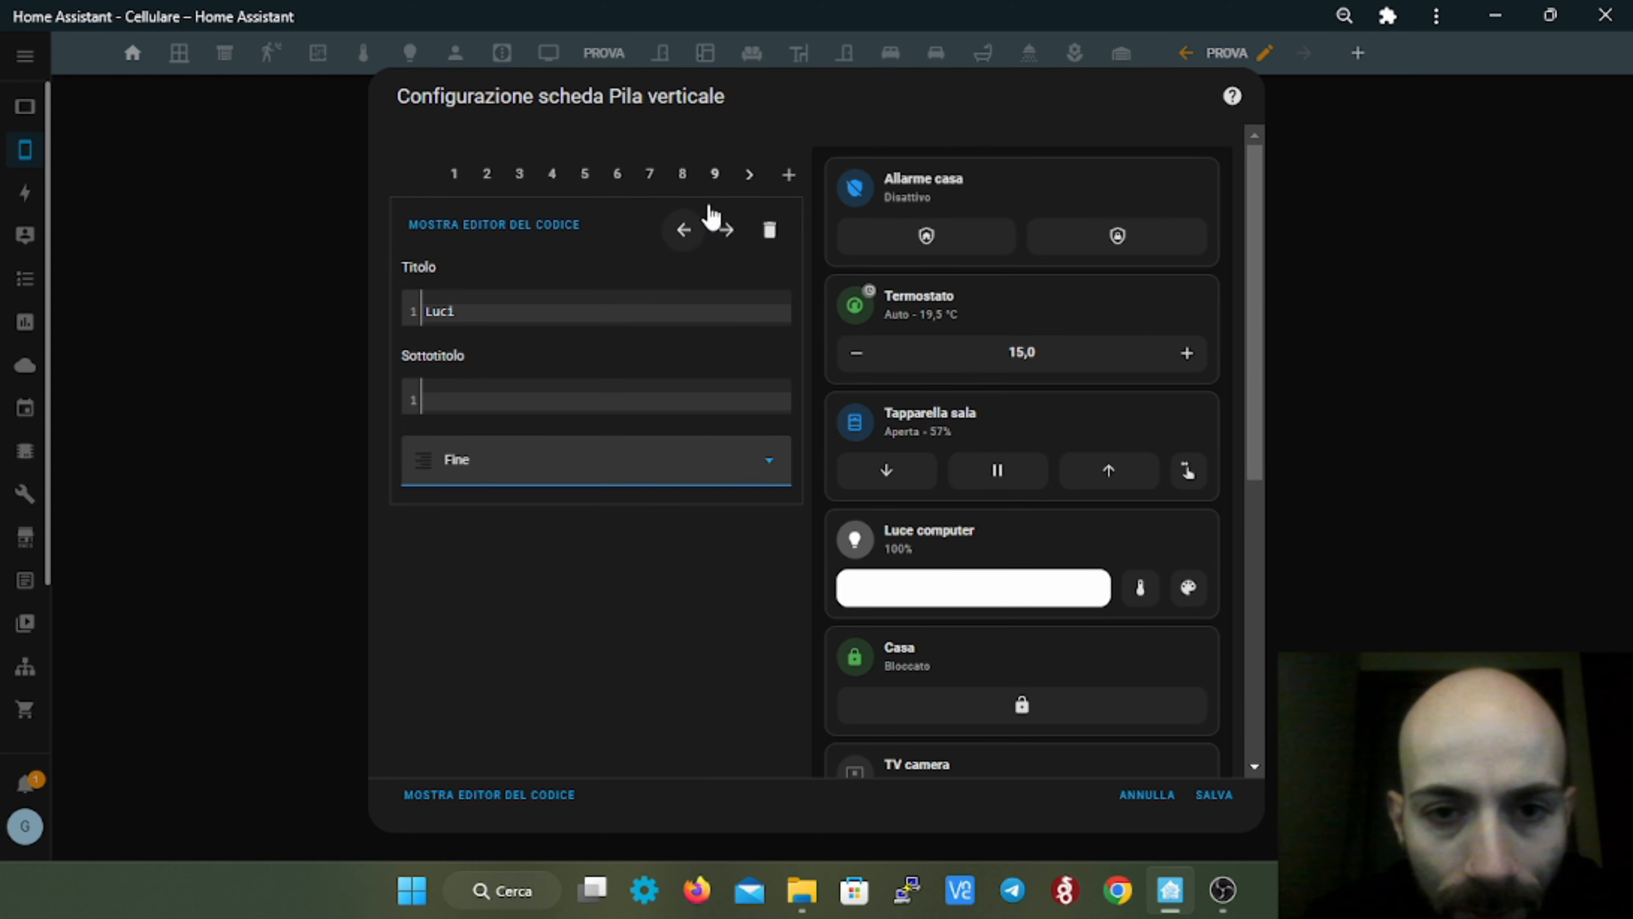
- Add a Pulsante indietro chip to the stack's tenth card, the Mushroom chips card
click(747, 175)
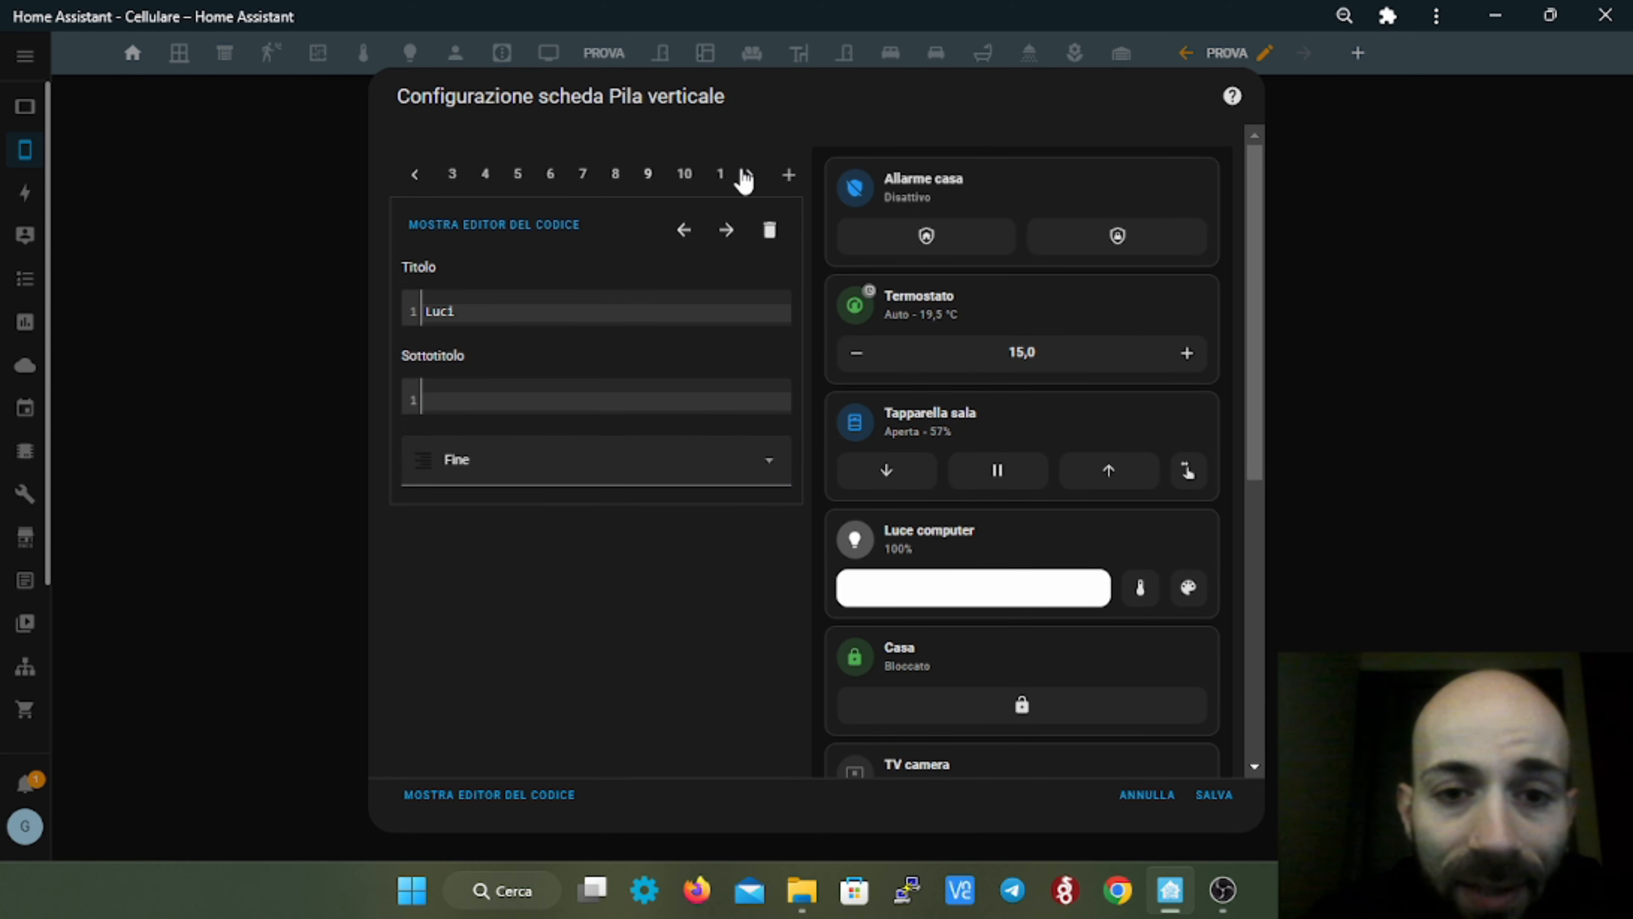
click(684, 192)
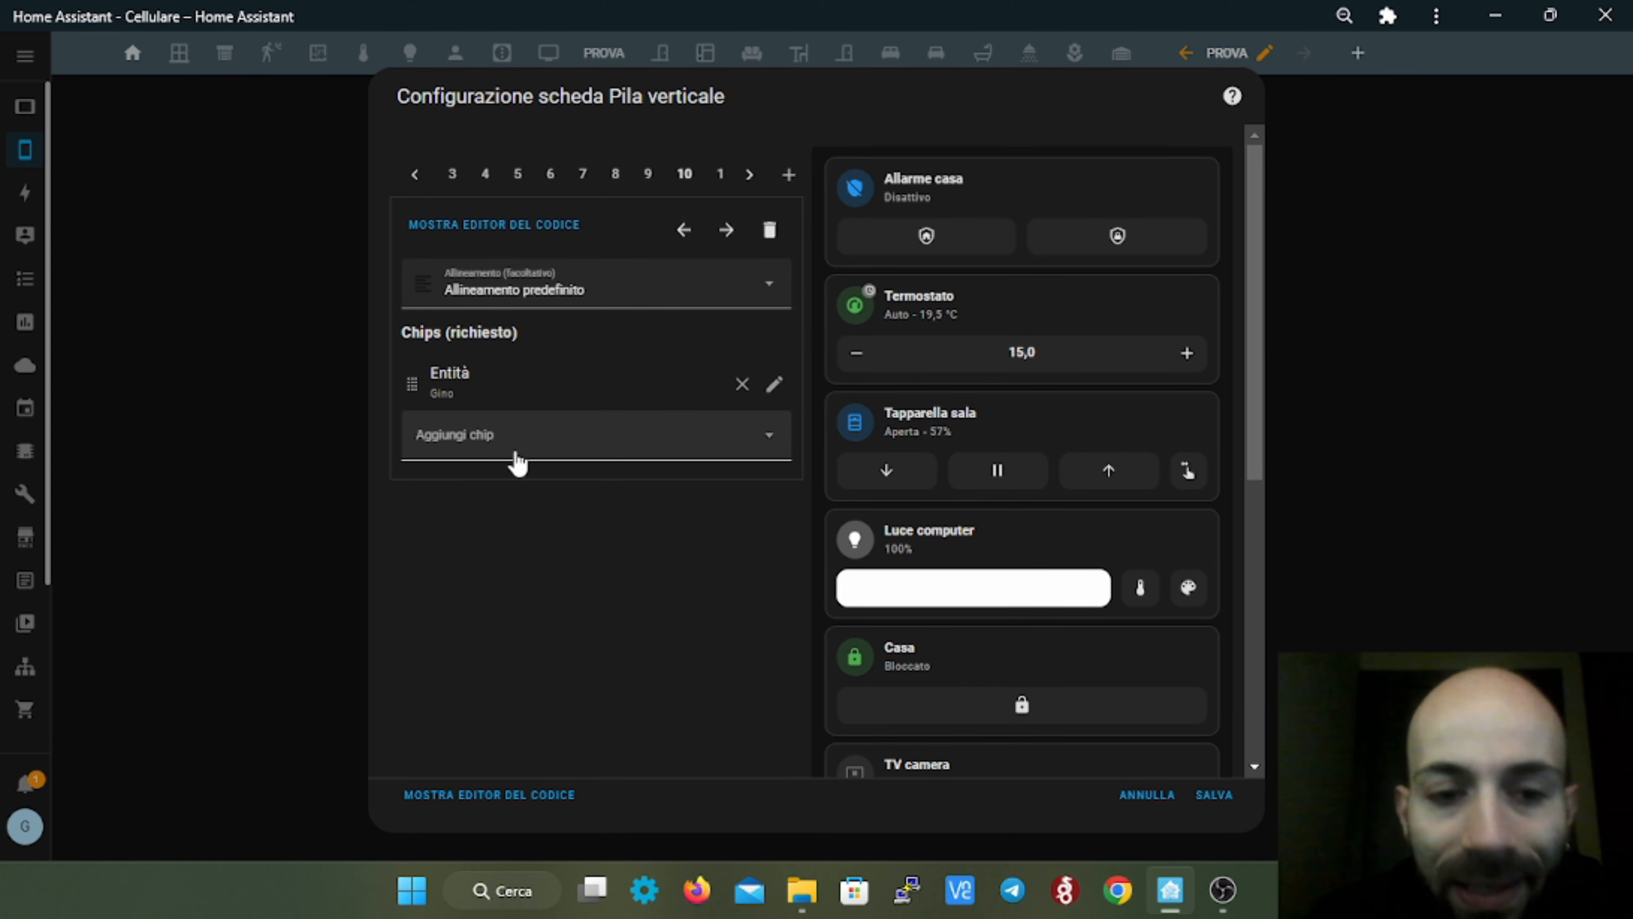
scroll(947, 729, down, 8)
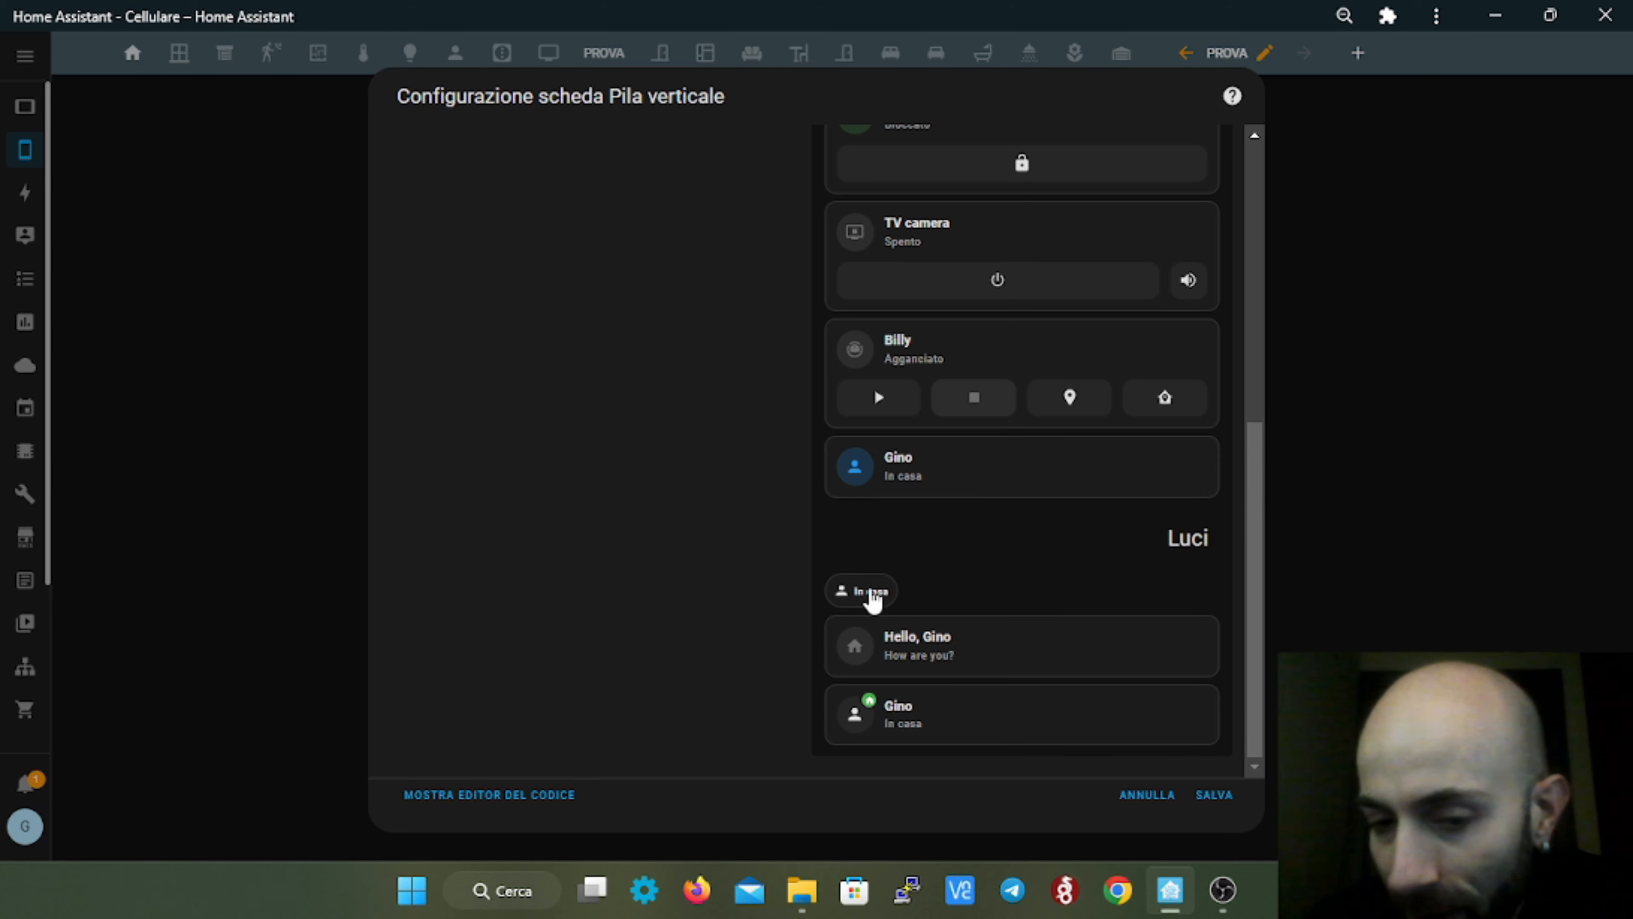
click(876, 576)
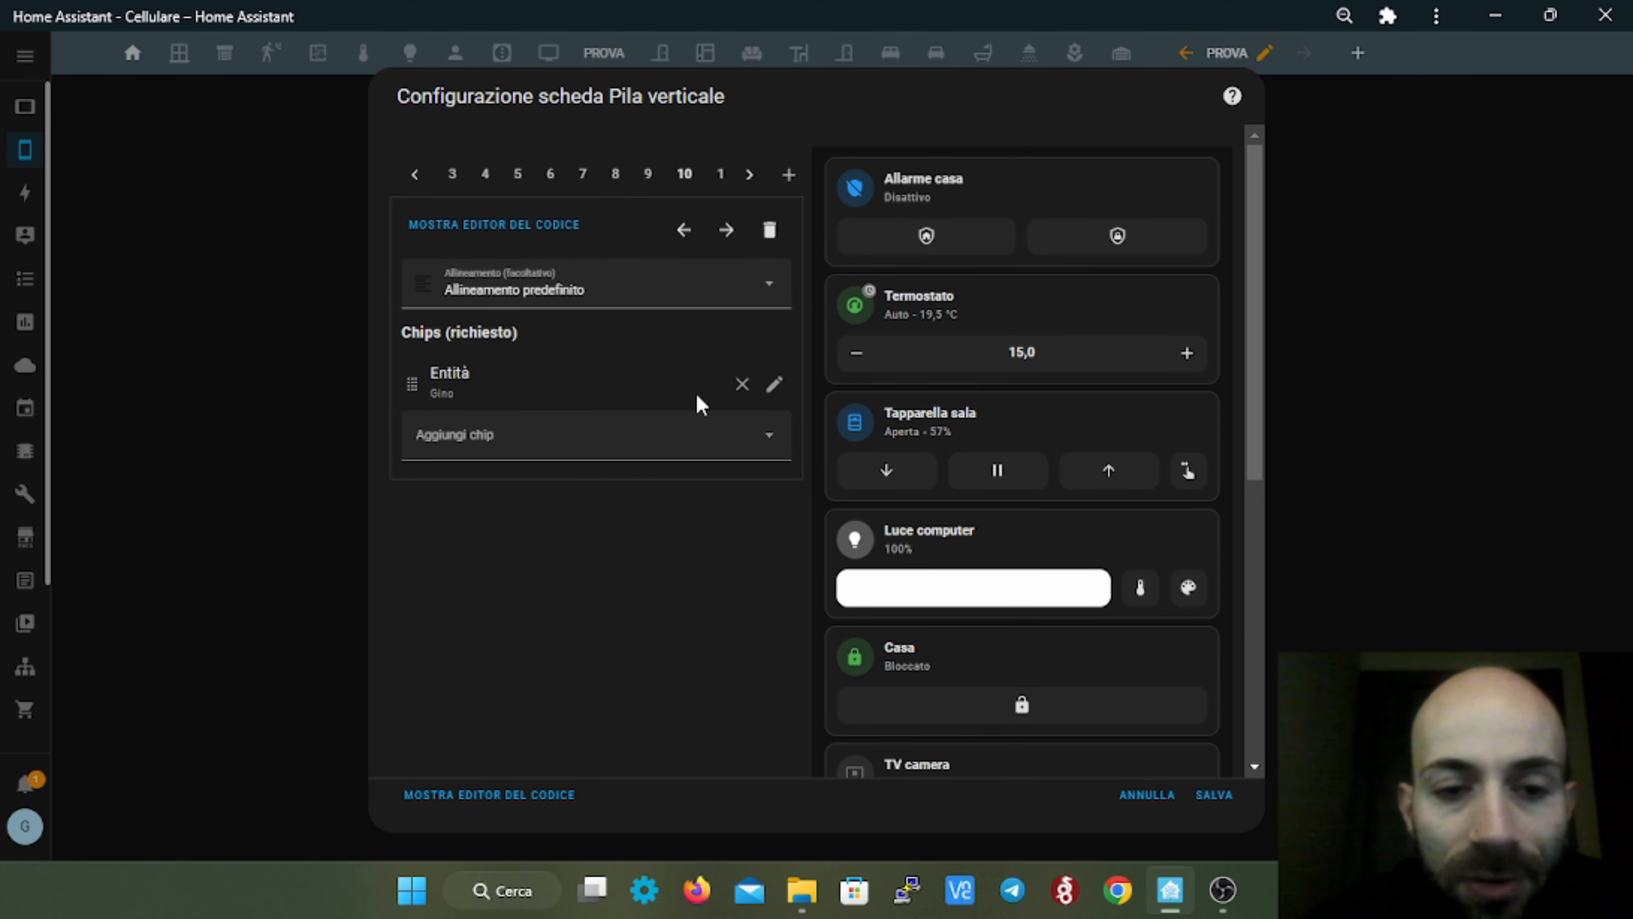
click(782, 453)
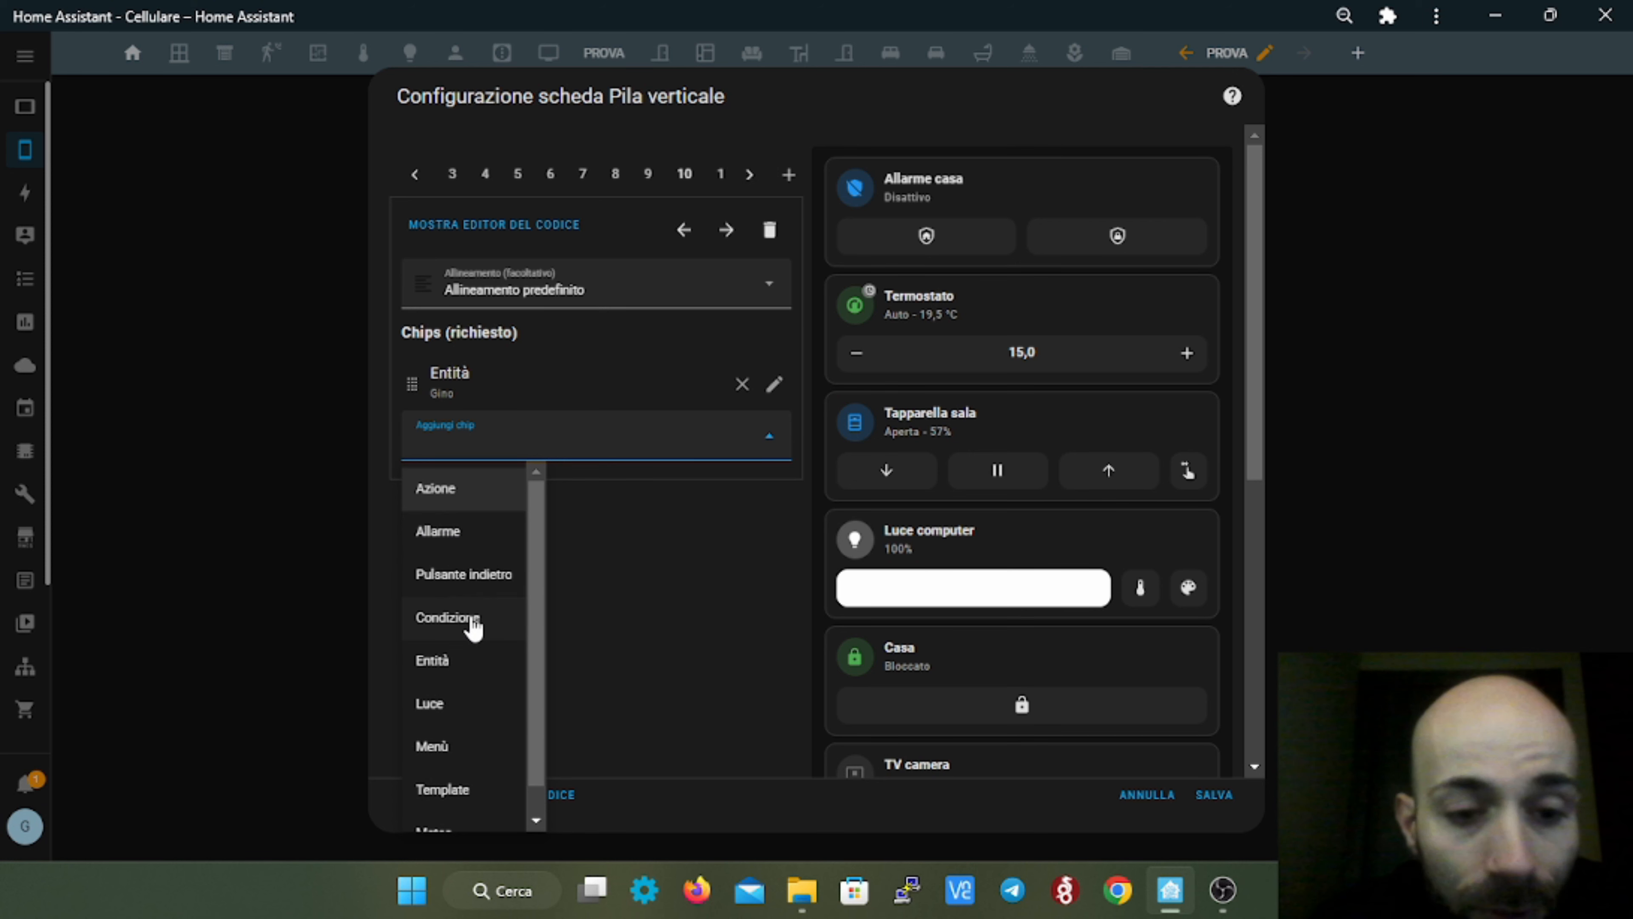
scroll(463, 598, down, 1)
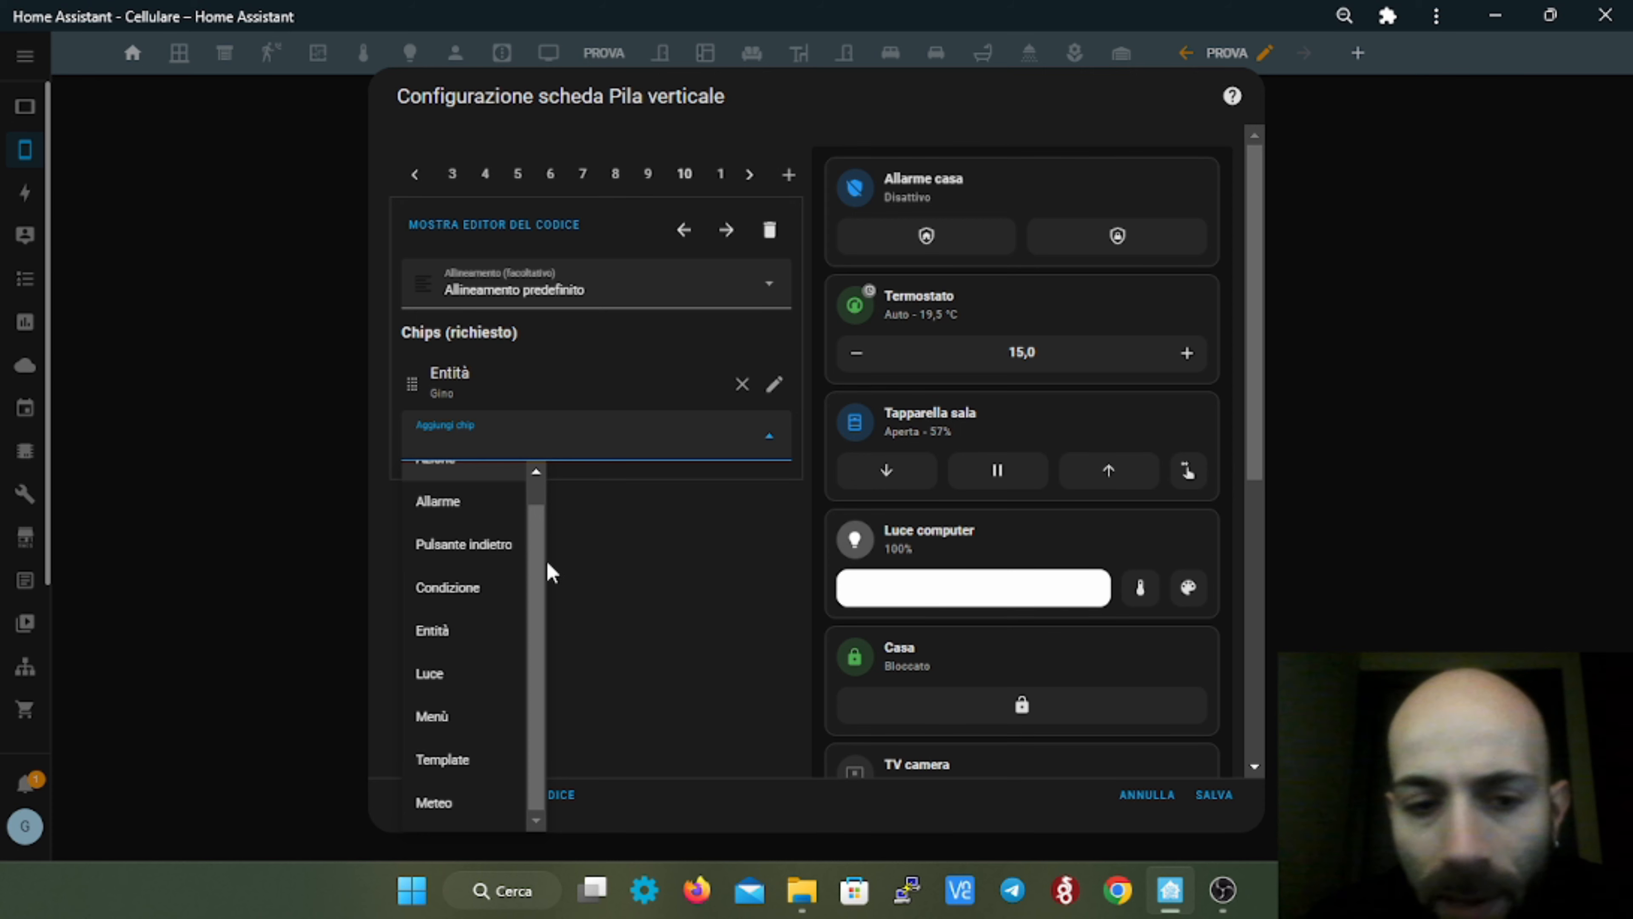
click(496, 552)
scroll(811, 650, down, 8)
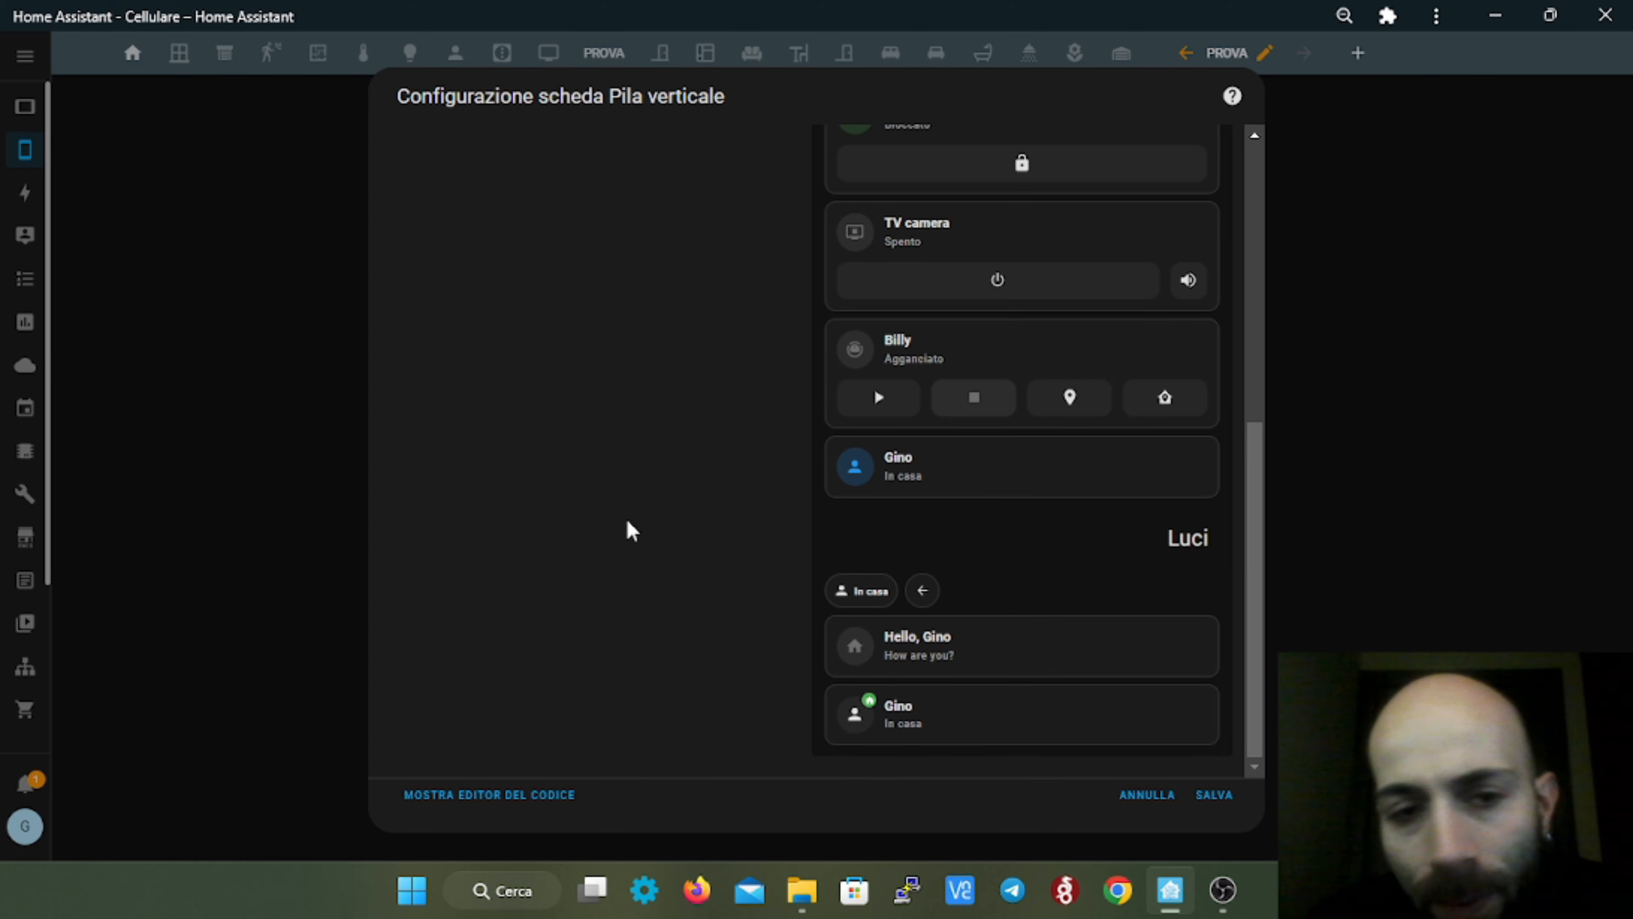
- Add a Menù chip to the stack's Mushroom chips card and check it in the preview
click(766, 359)
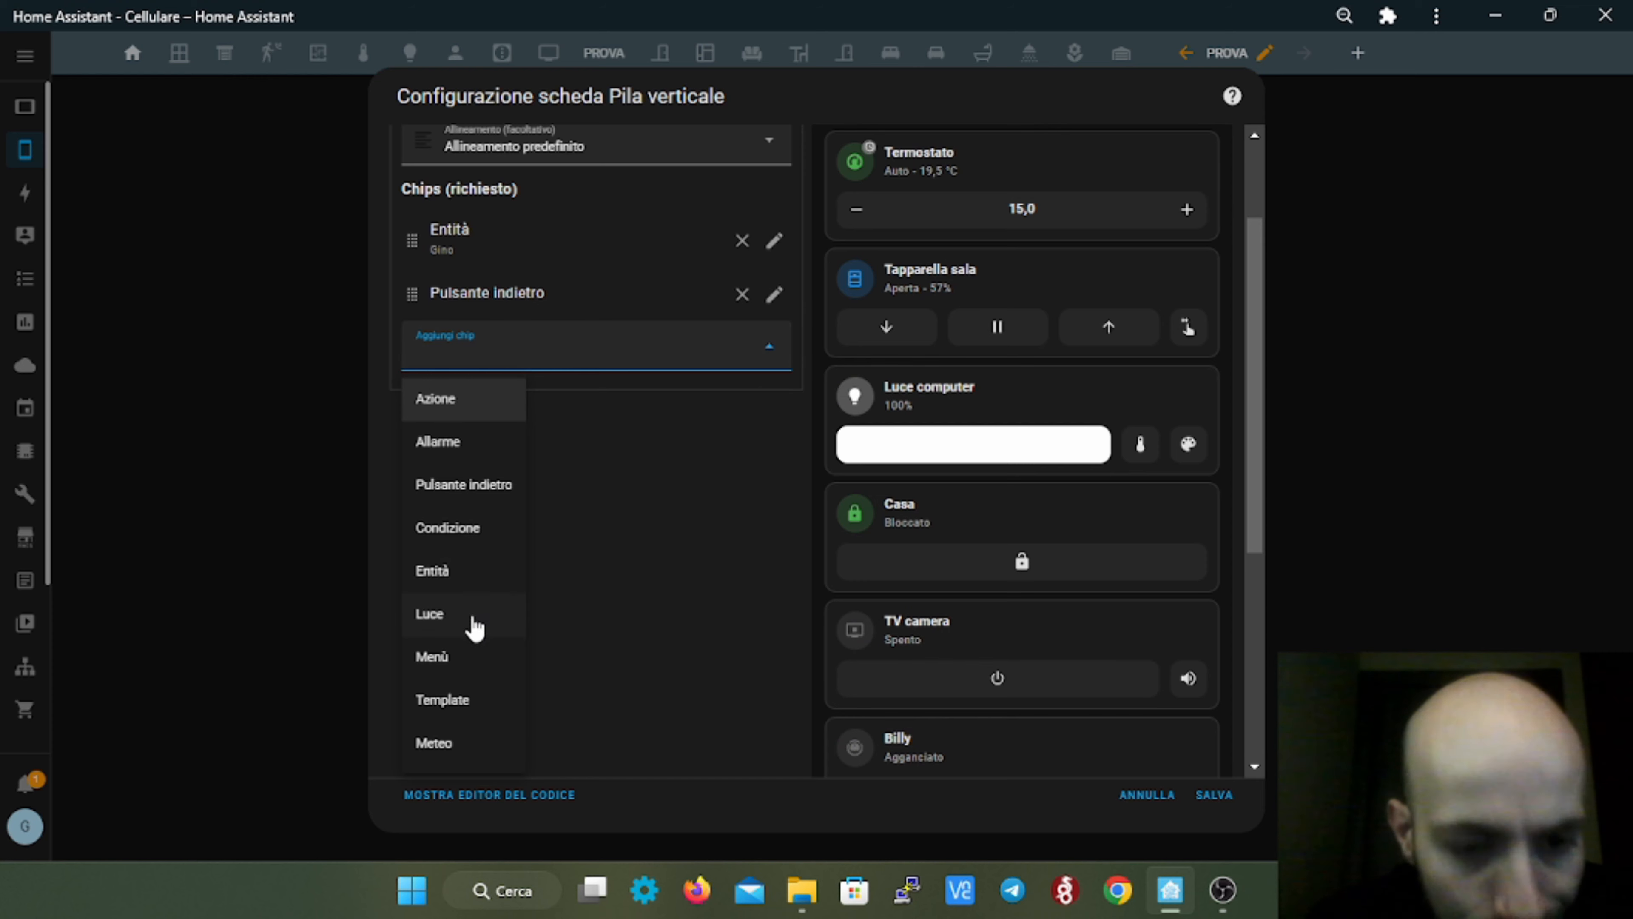
click(437, 658)
scroll(780, 645, down, 6)
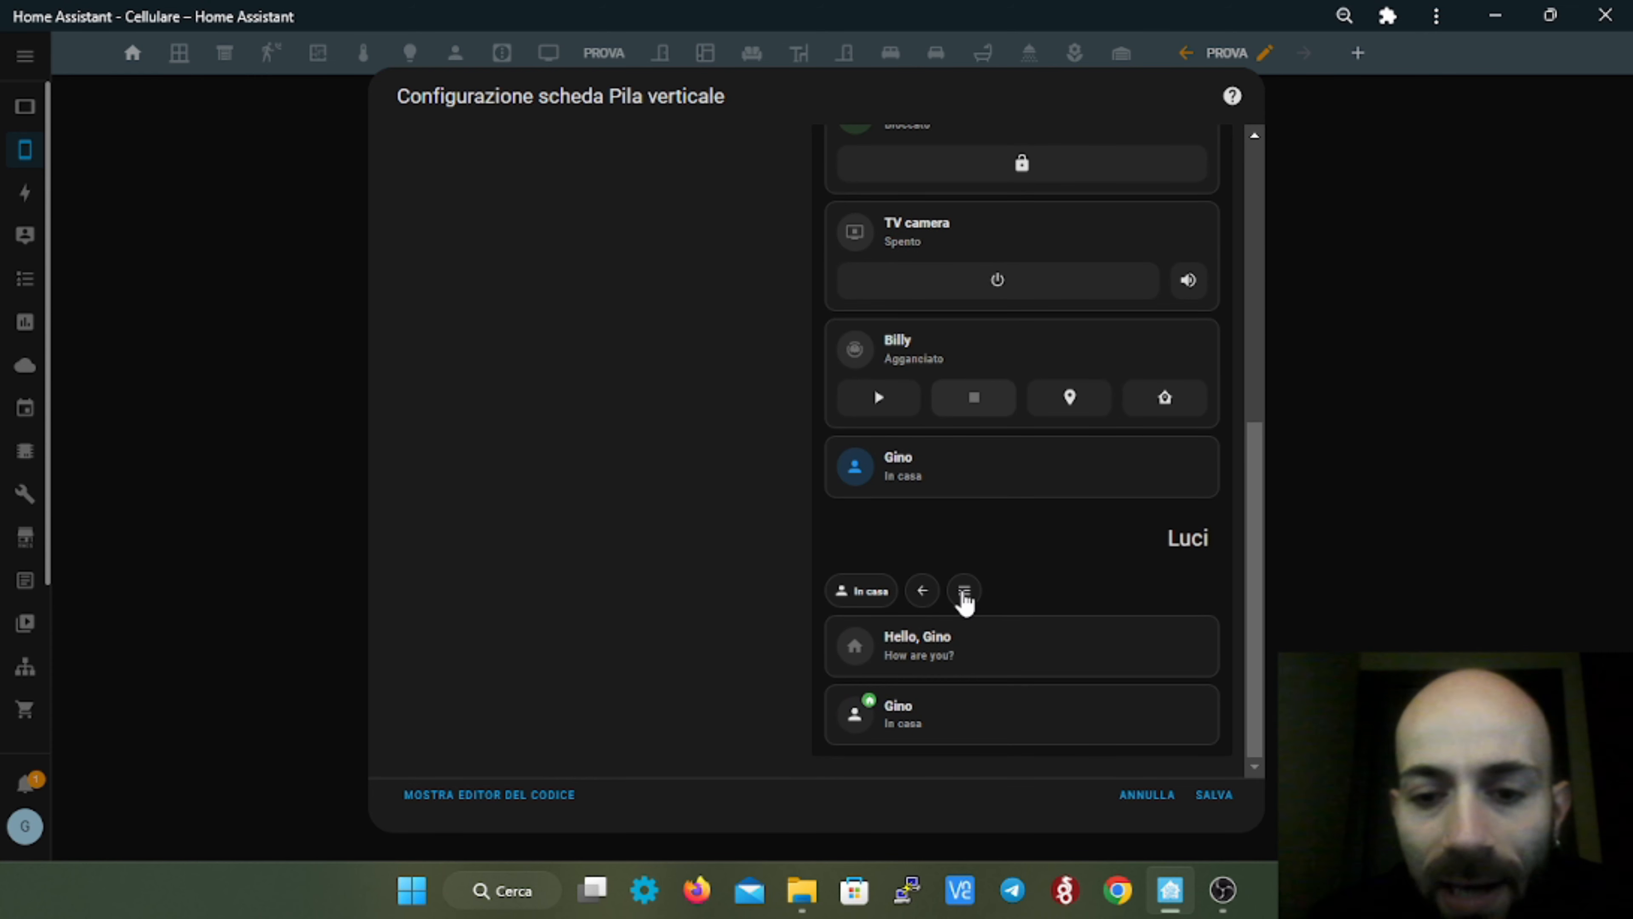
scroll(450, 418, up, 10)
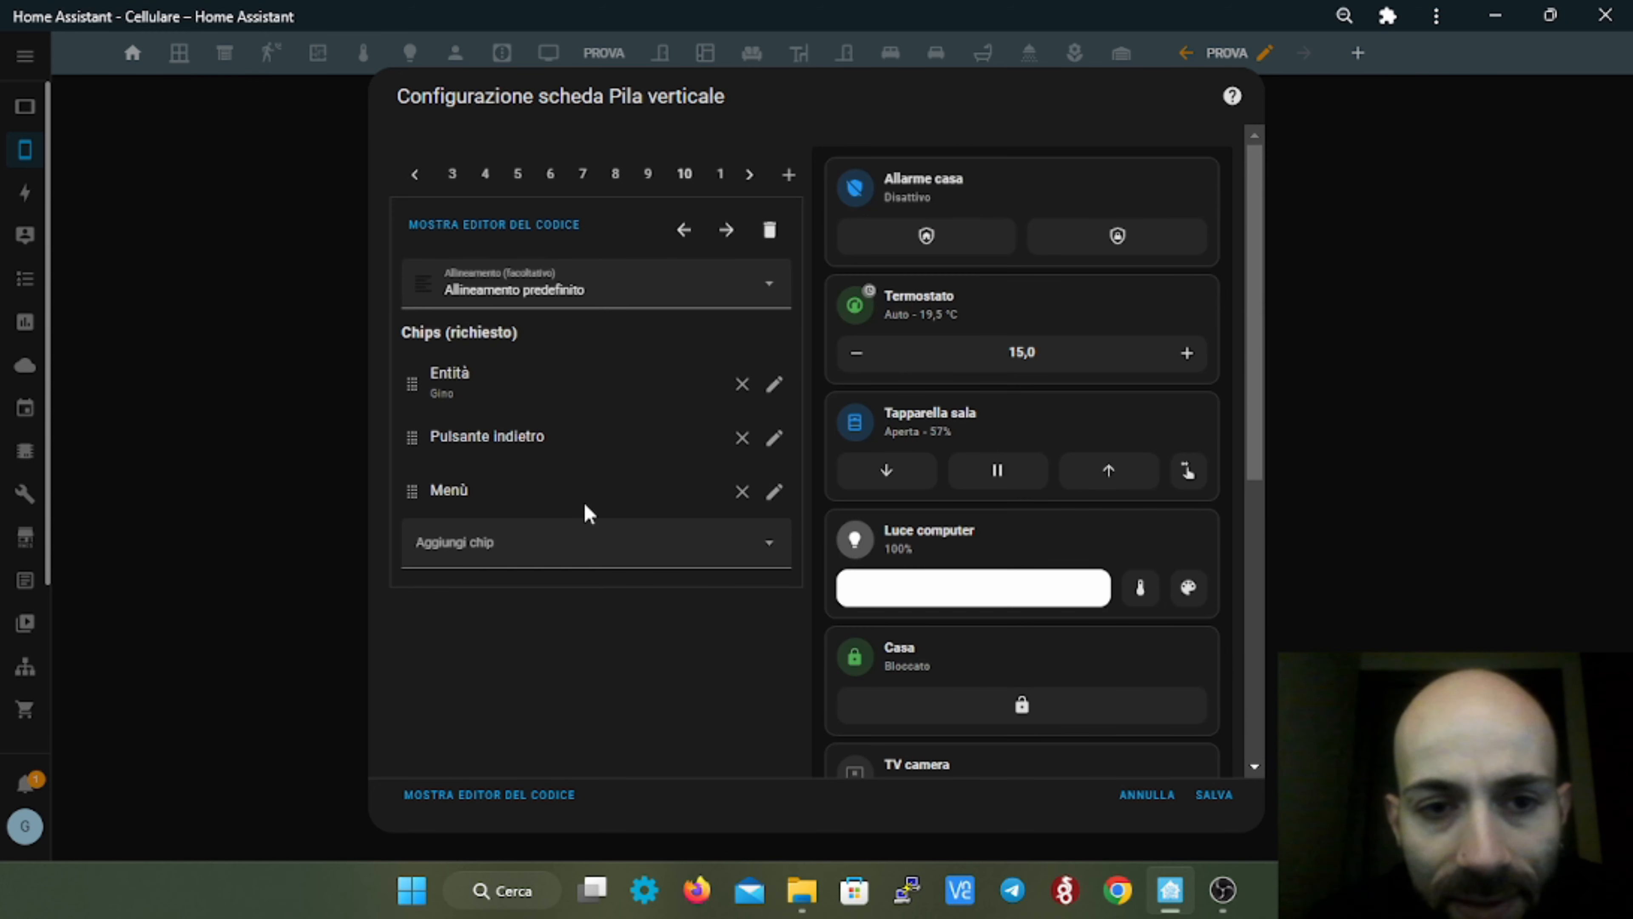
- Add a Meteo chip after the Menù chip and check it in the chips card's preview
click(703, 547)
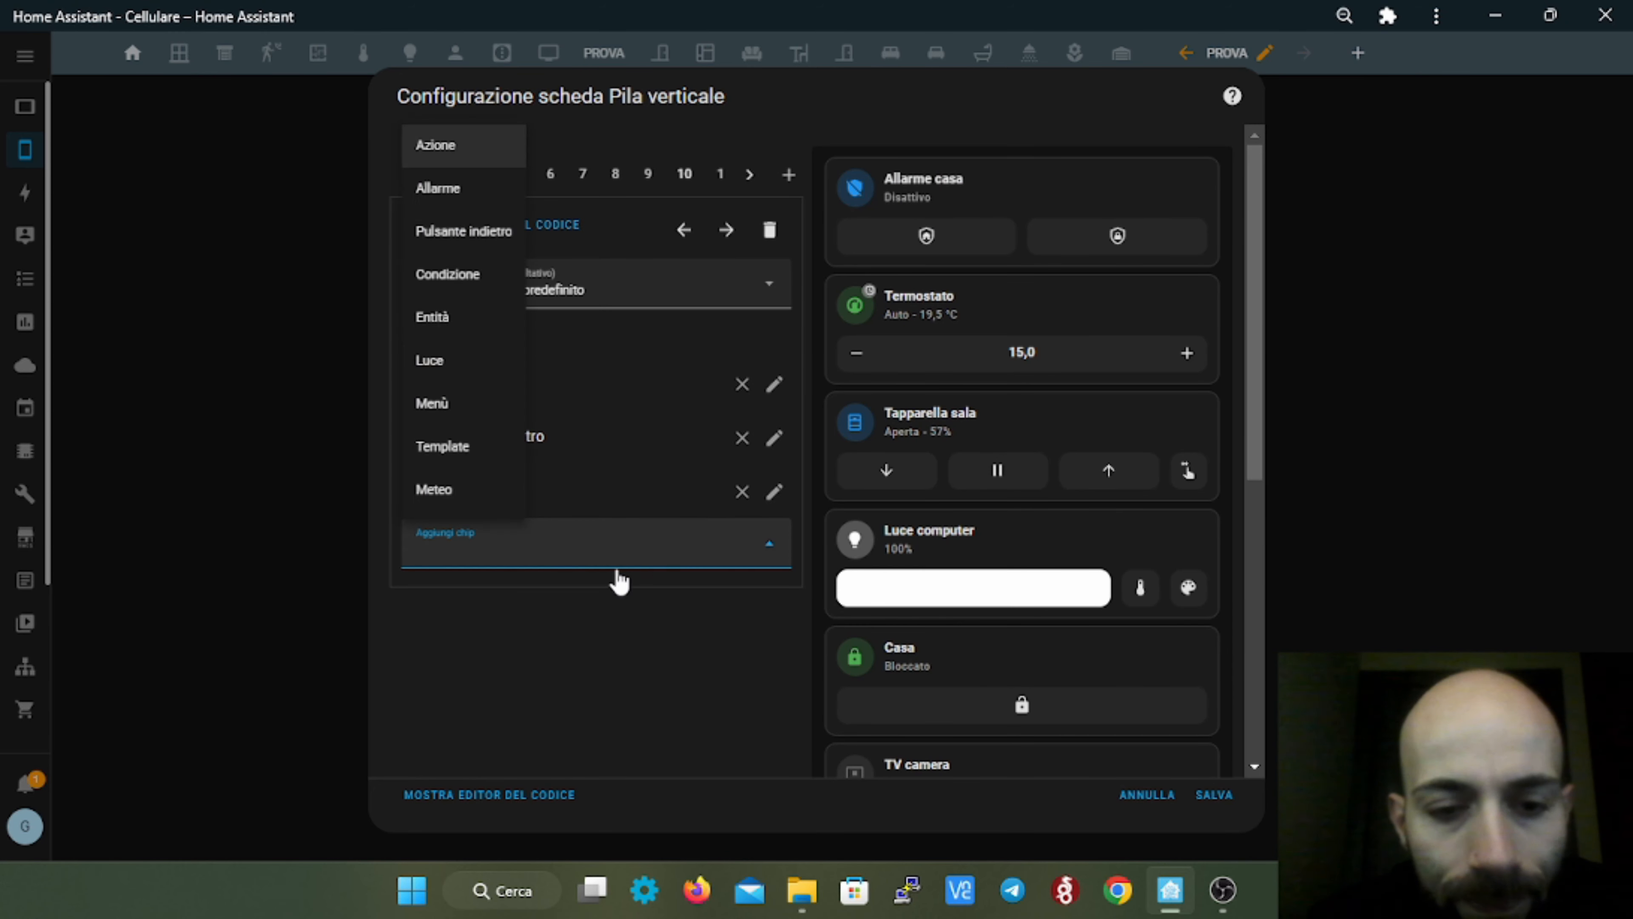
scroll(533, 489, down, 3)
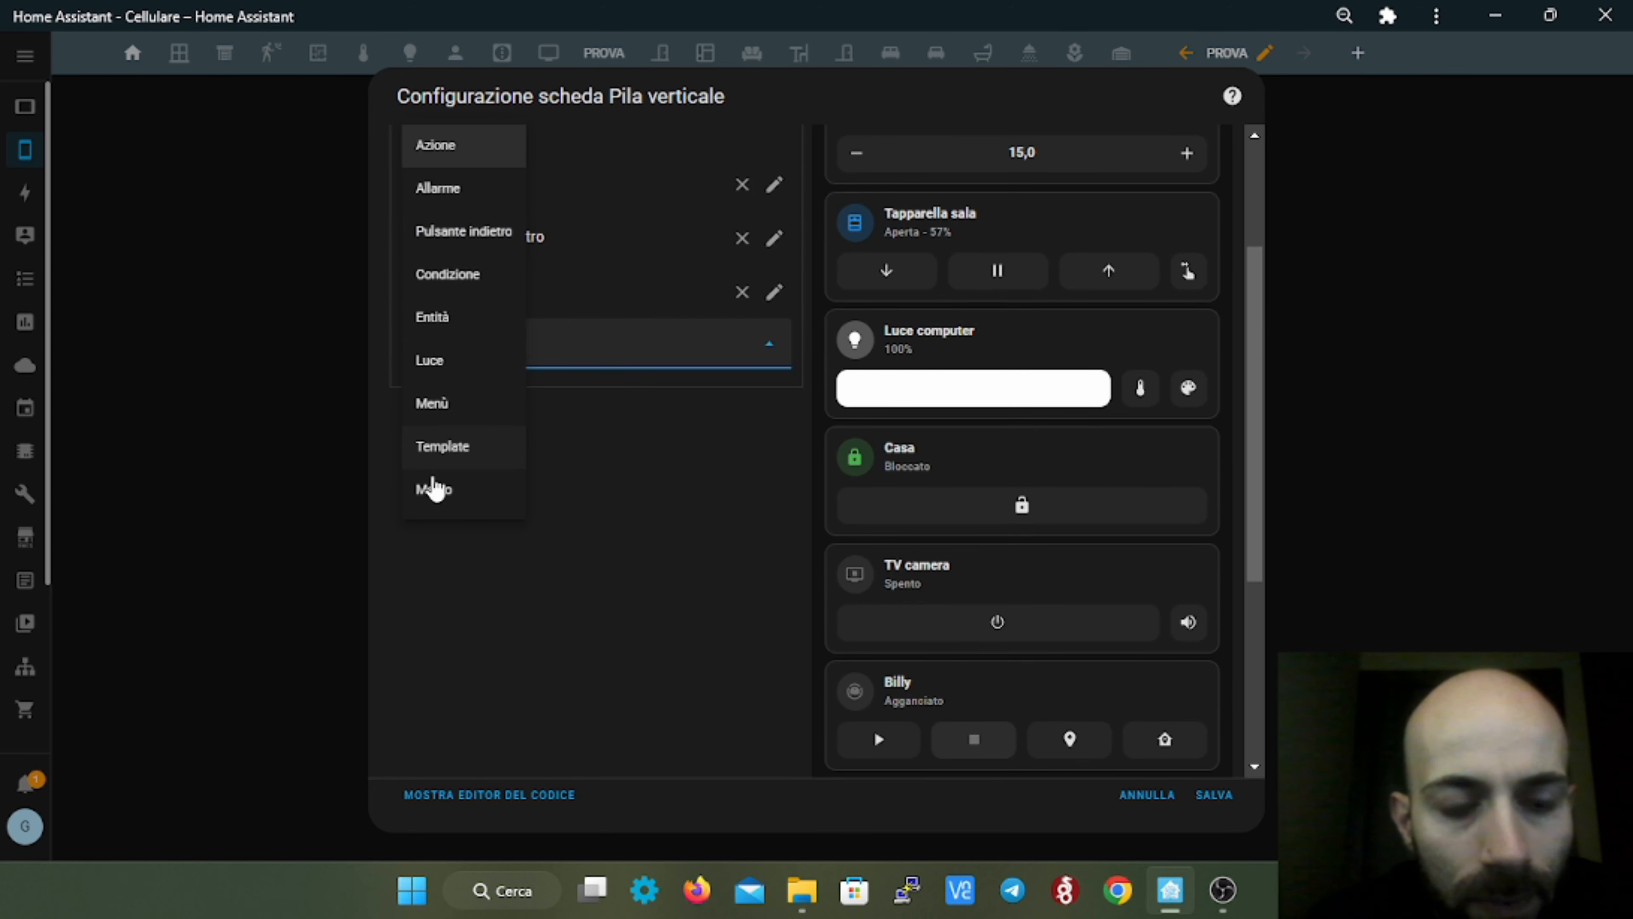
click(457, 492)
scroll(889, 642, down, 5)
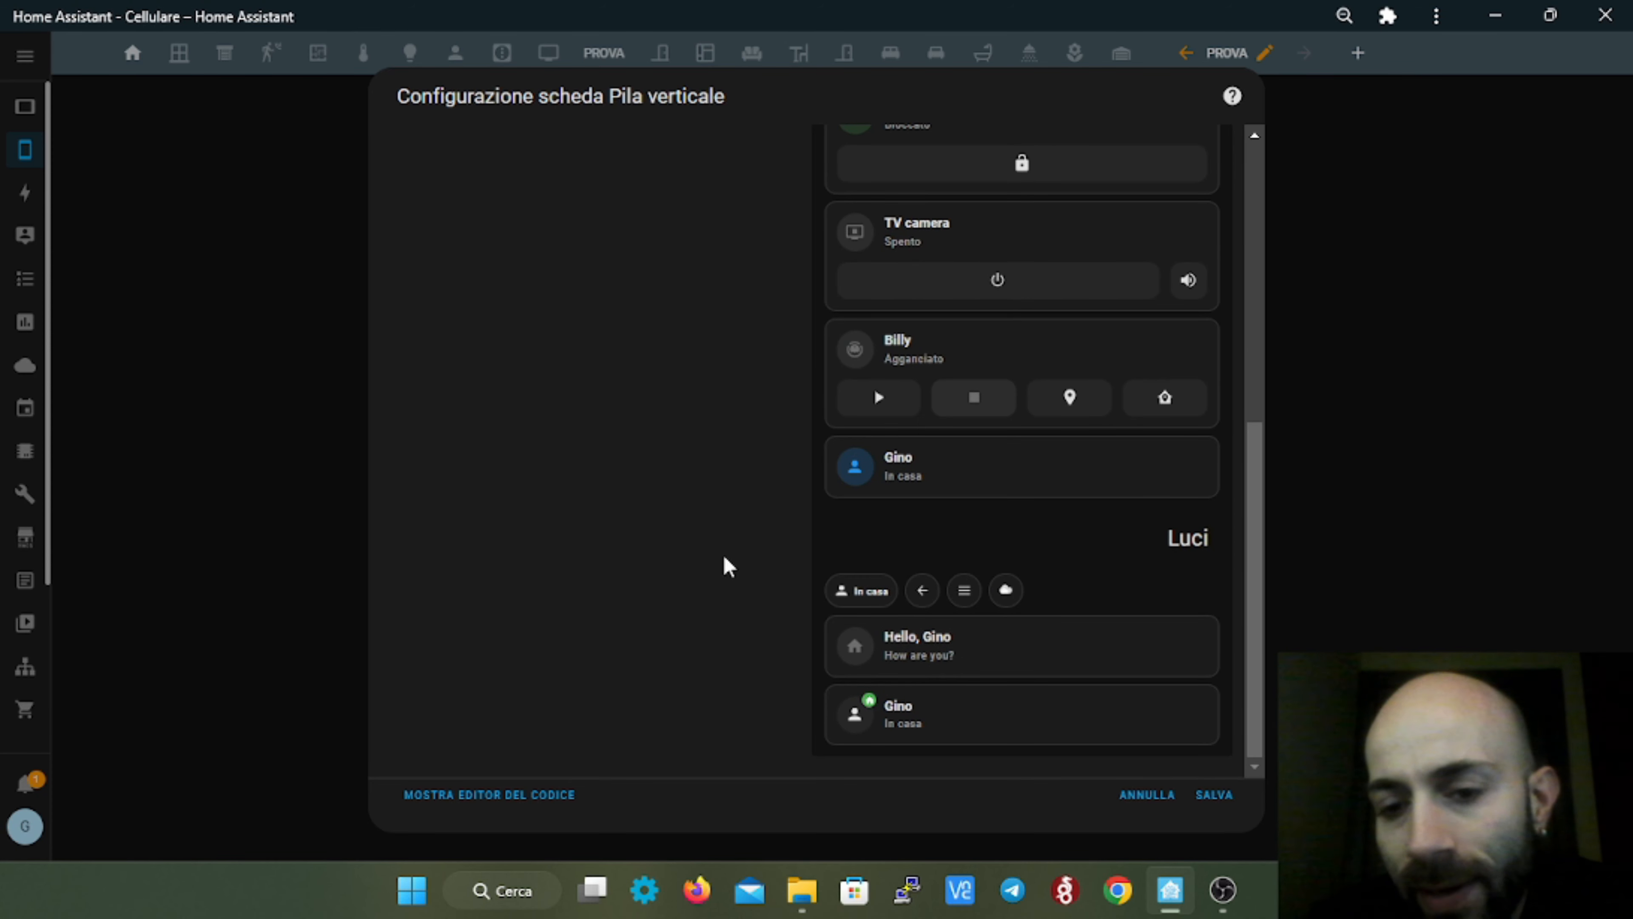
scroll(688, 610, up, 5)
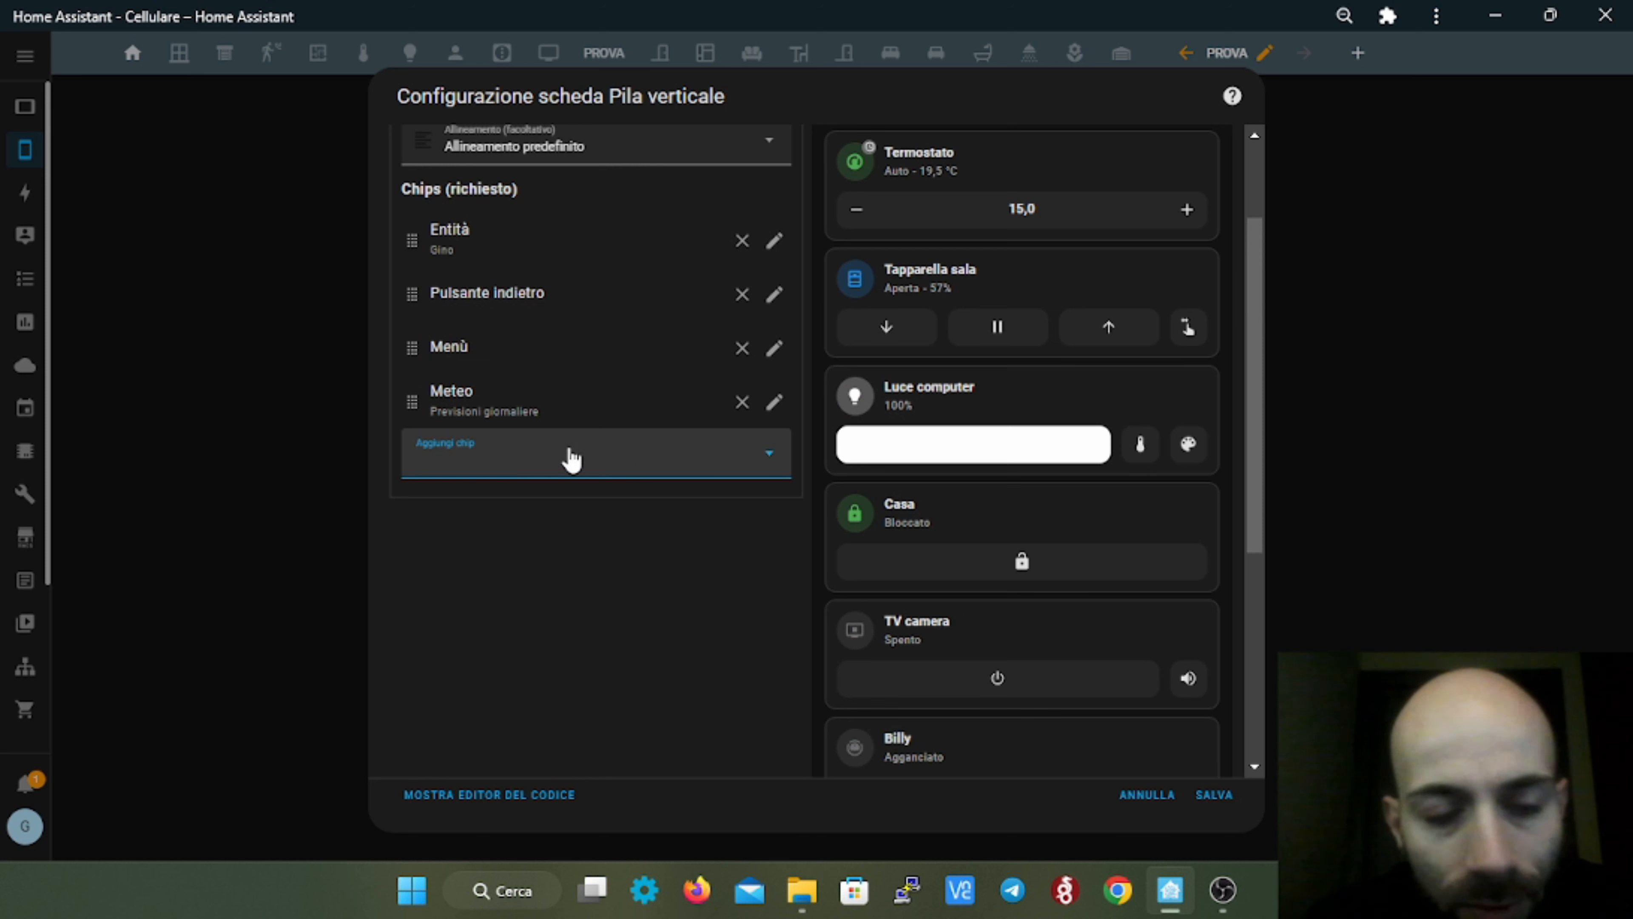
- Add a second Entità chip at the end of the chips list
click(611, 458)
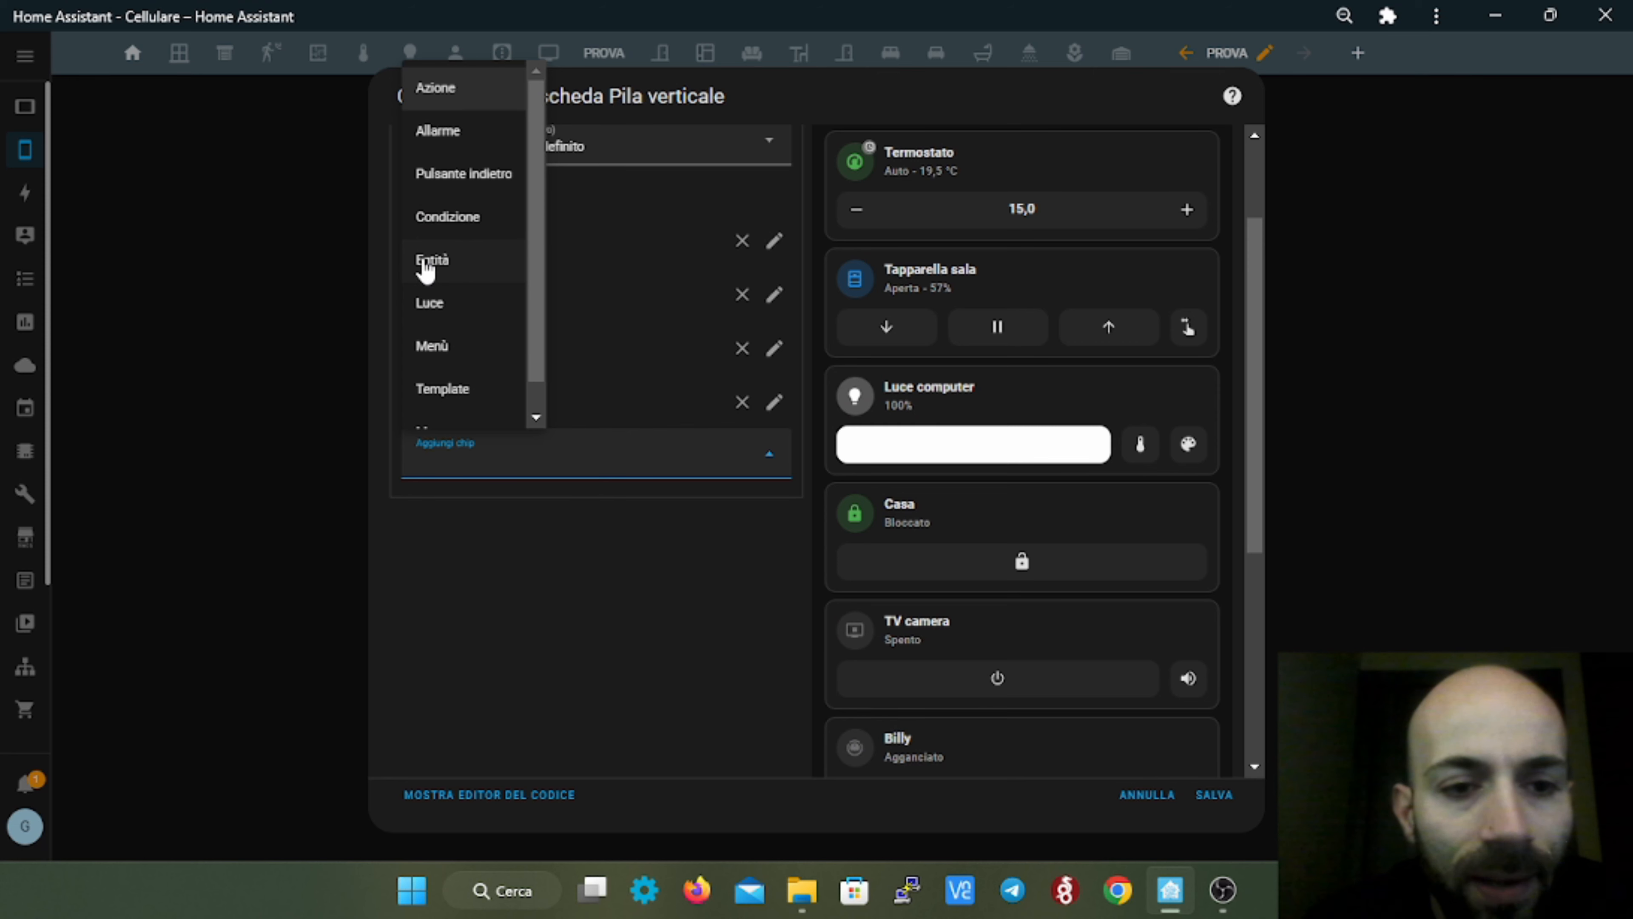
click(435, 269)
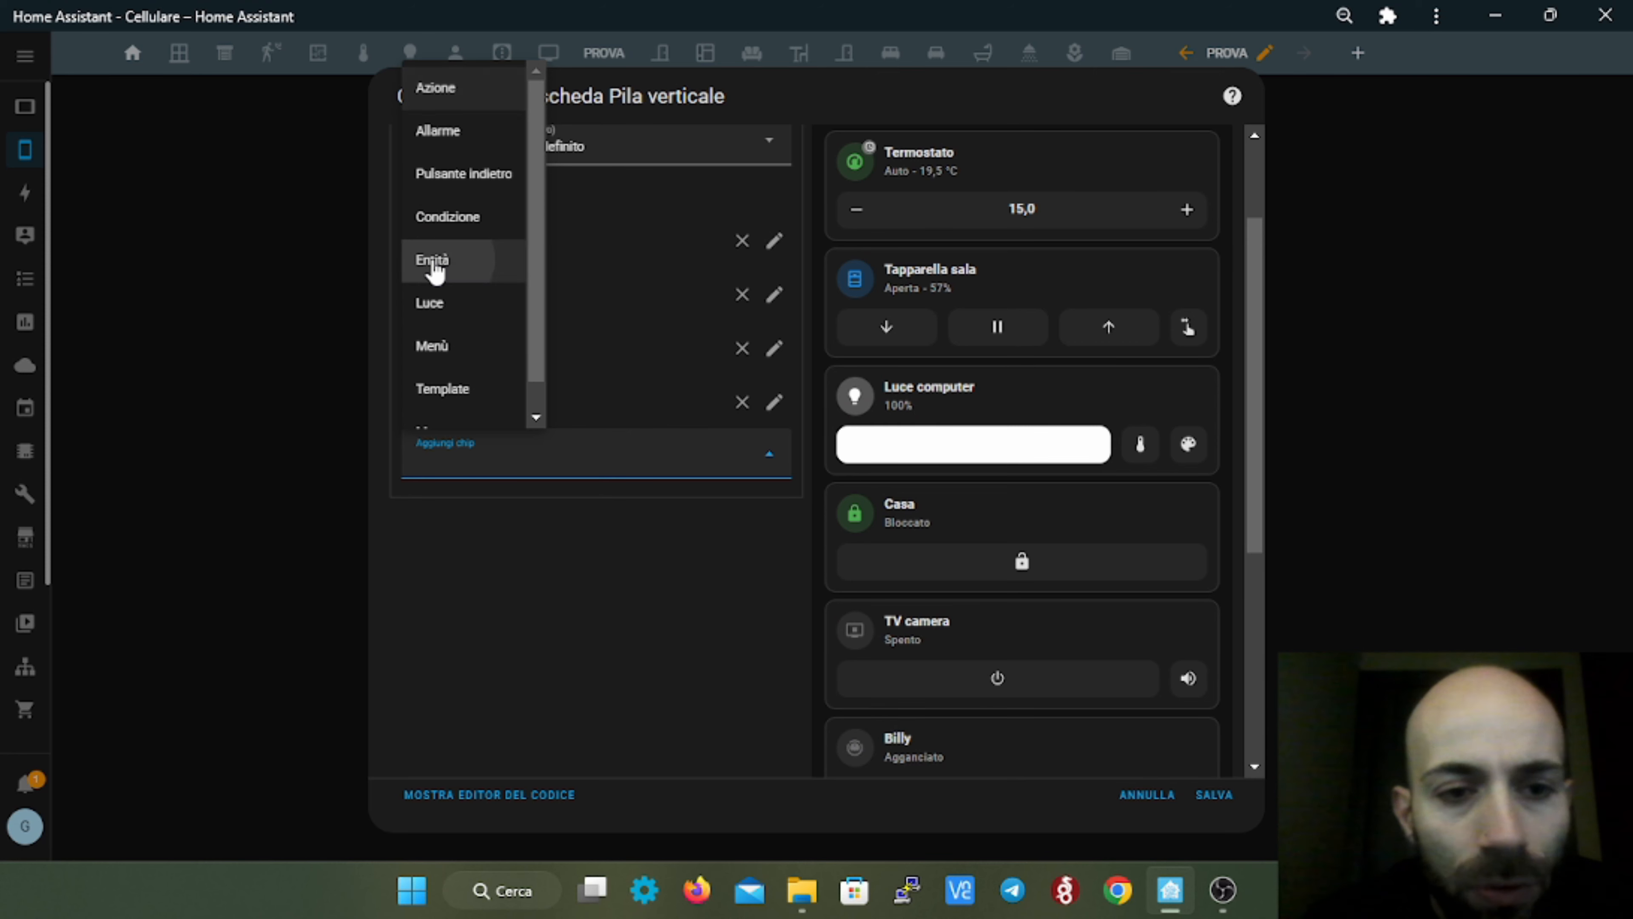
click(507, 514)
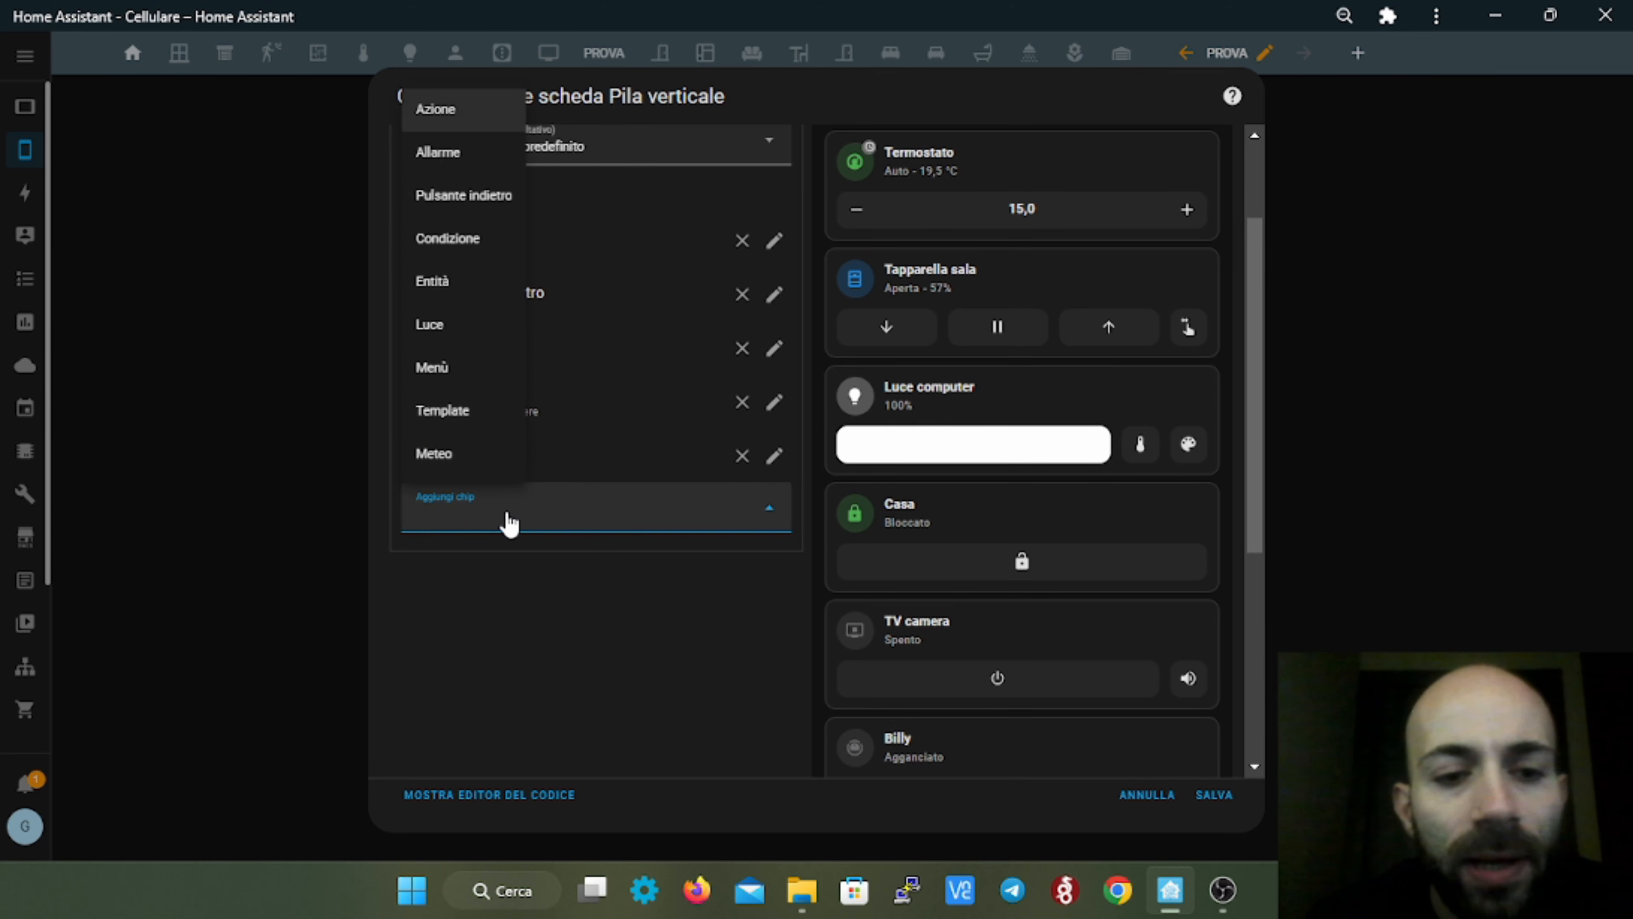
click(534, 514)
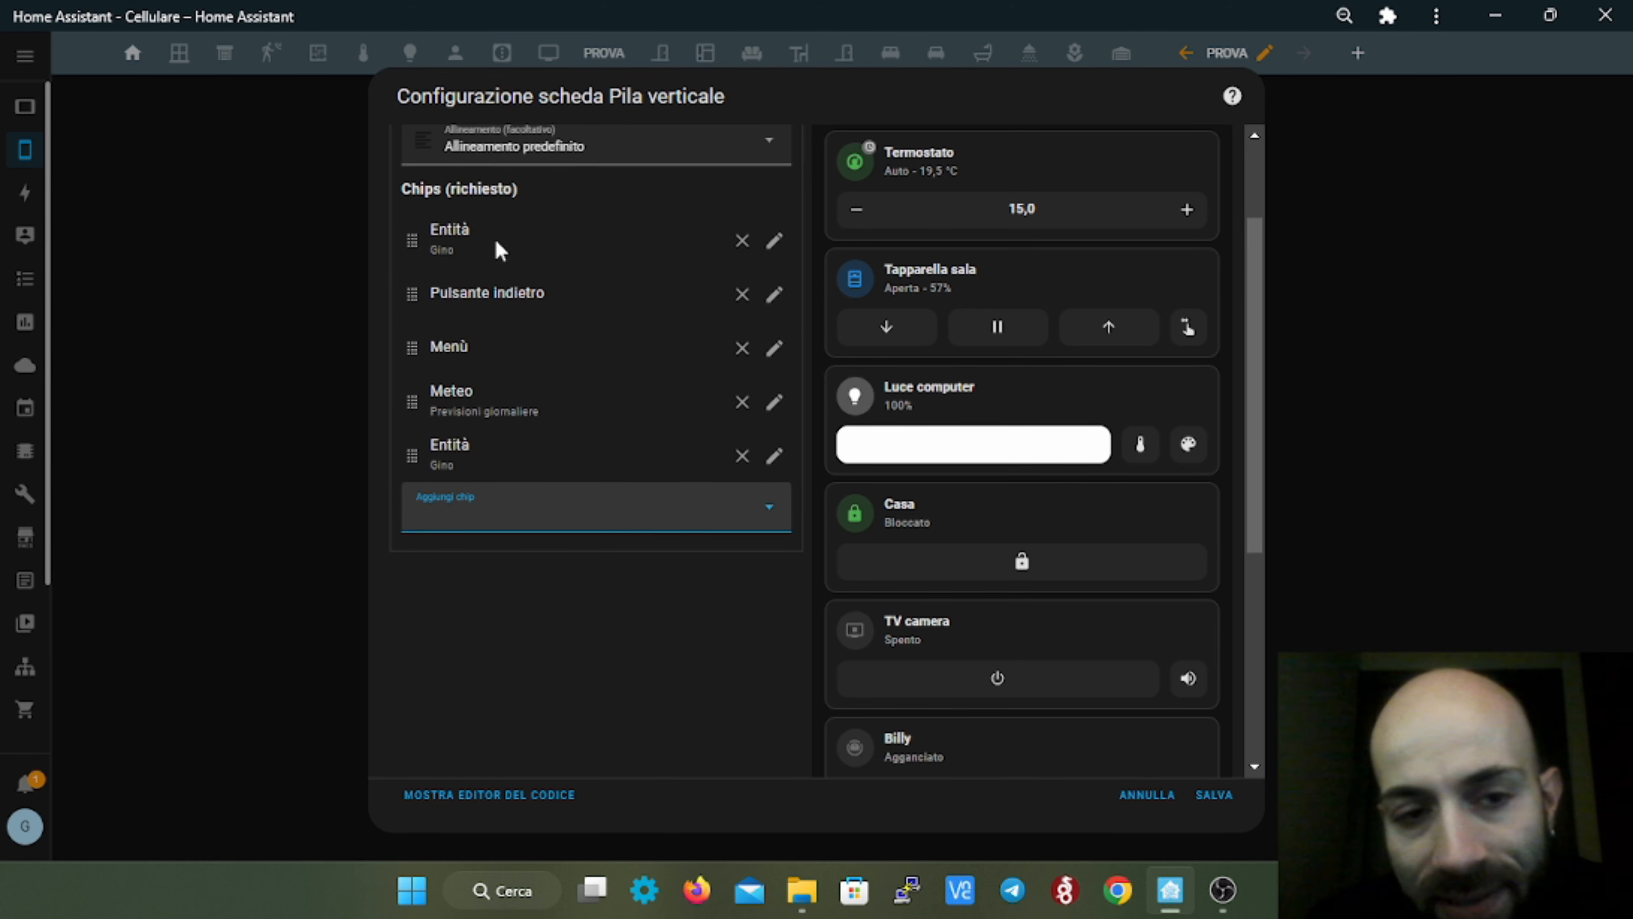
- Examine the settings of the first Entità chip and of the Pulsante indietro chip
click(776, 252)
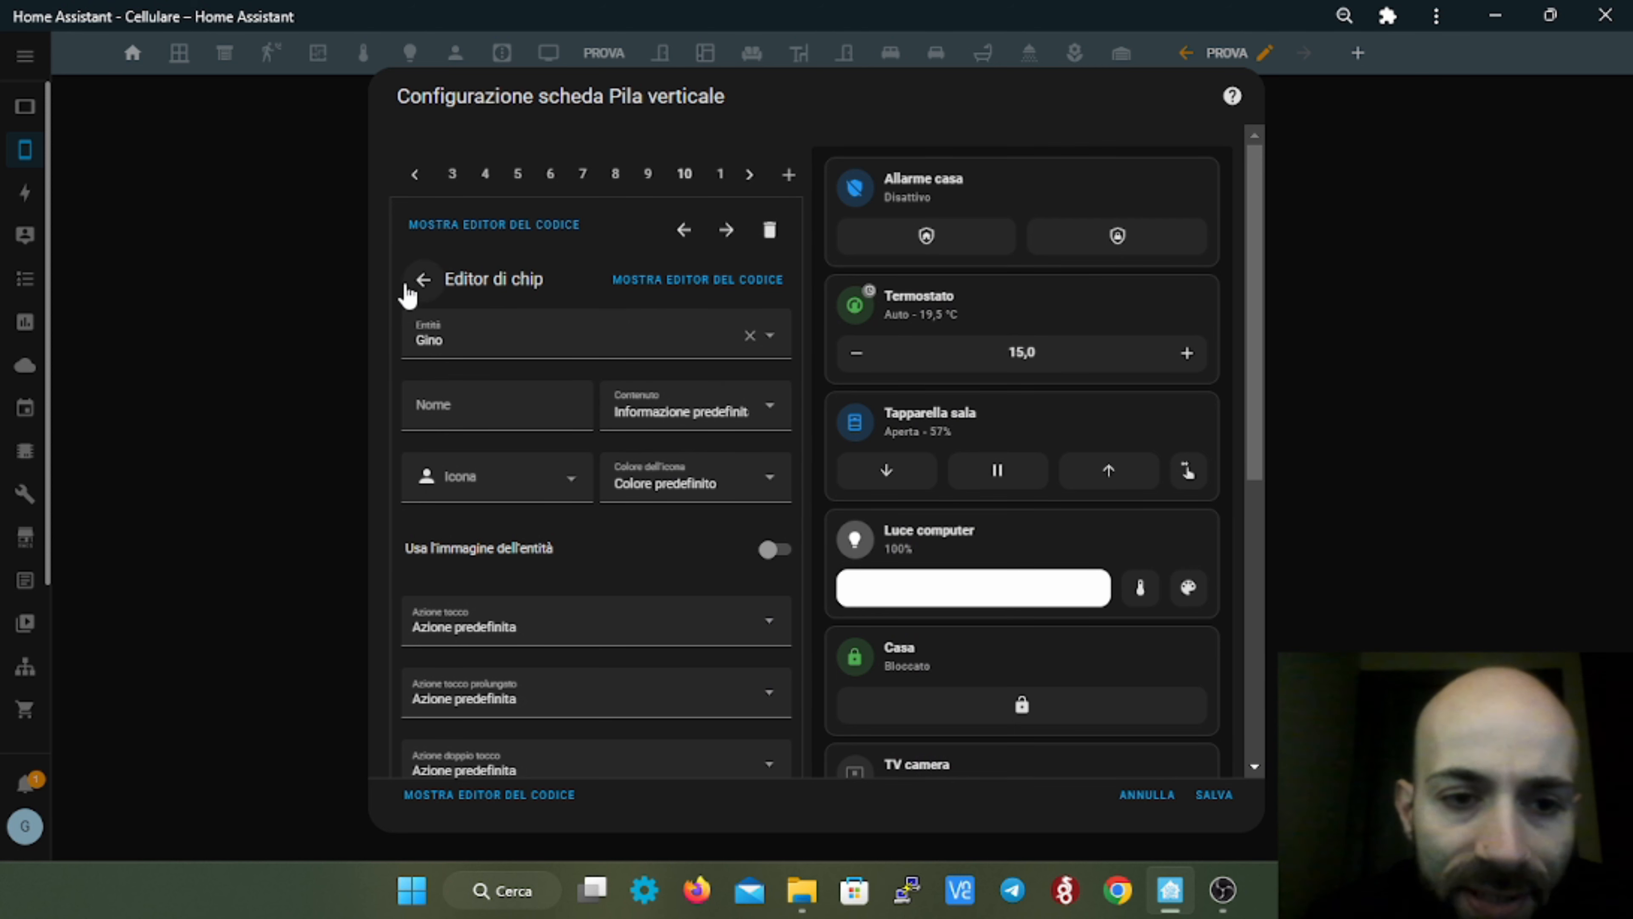
click(422, 279)
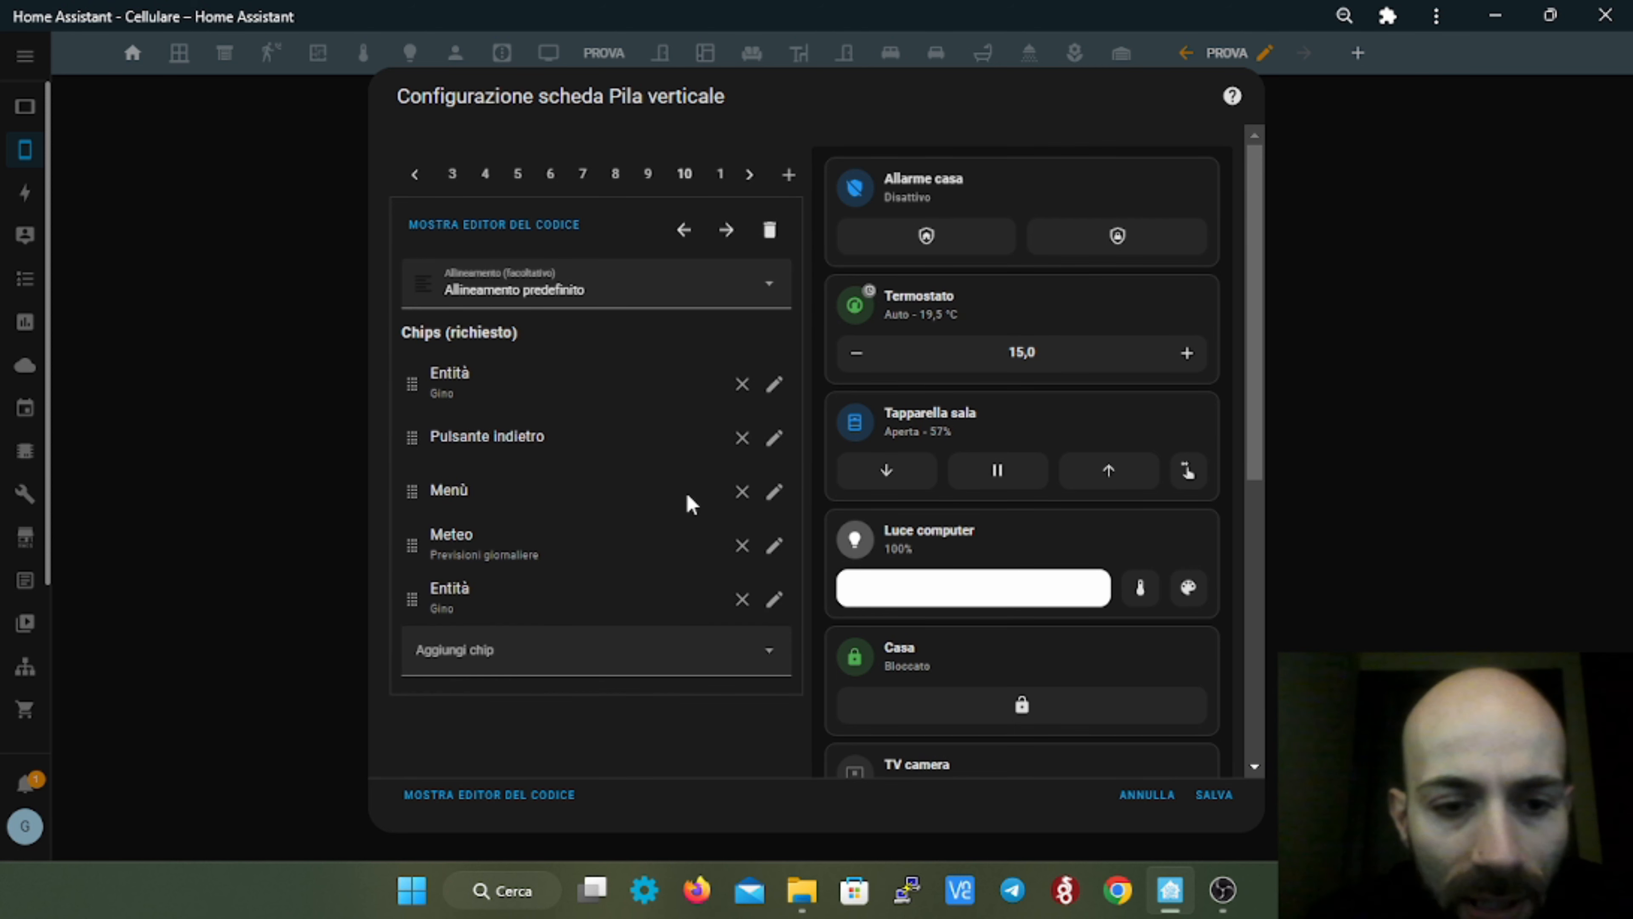
click(773, 438)
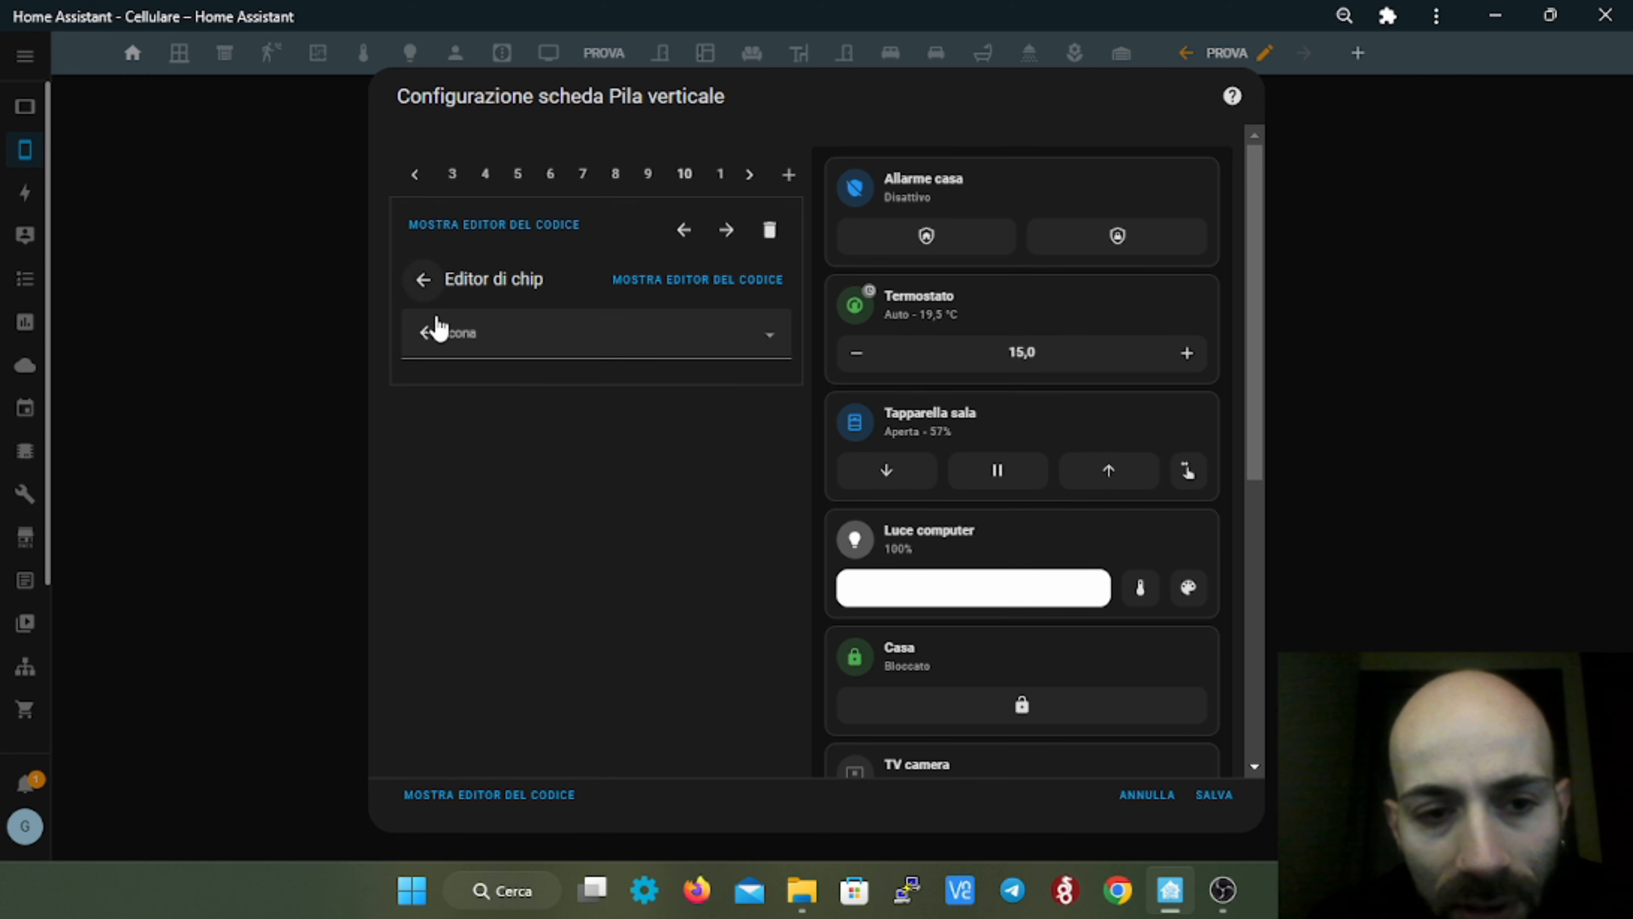
click(423, 280)
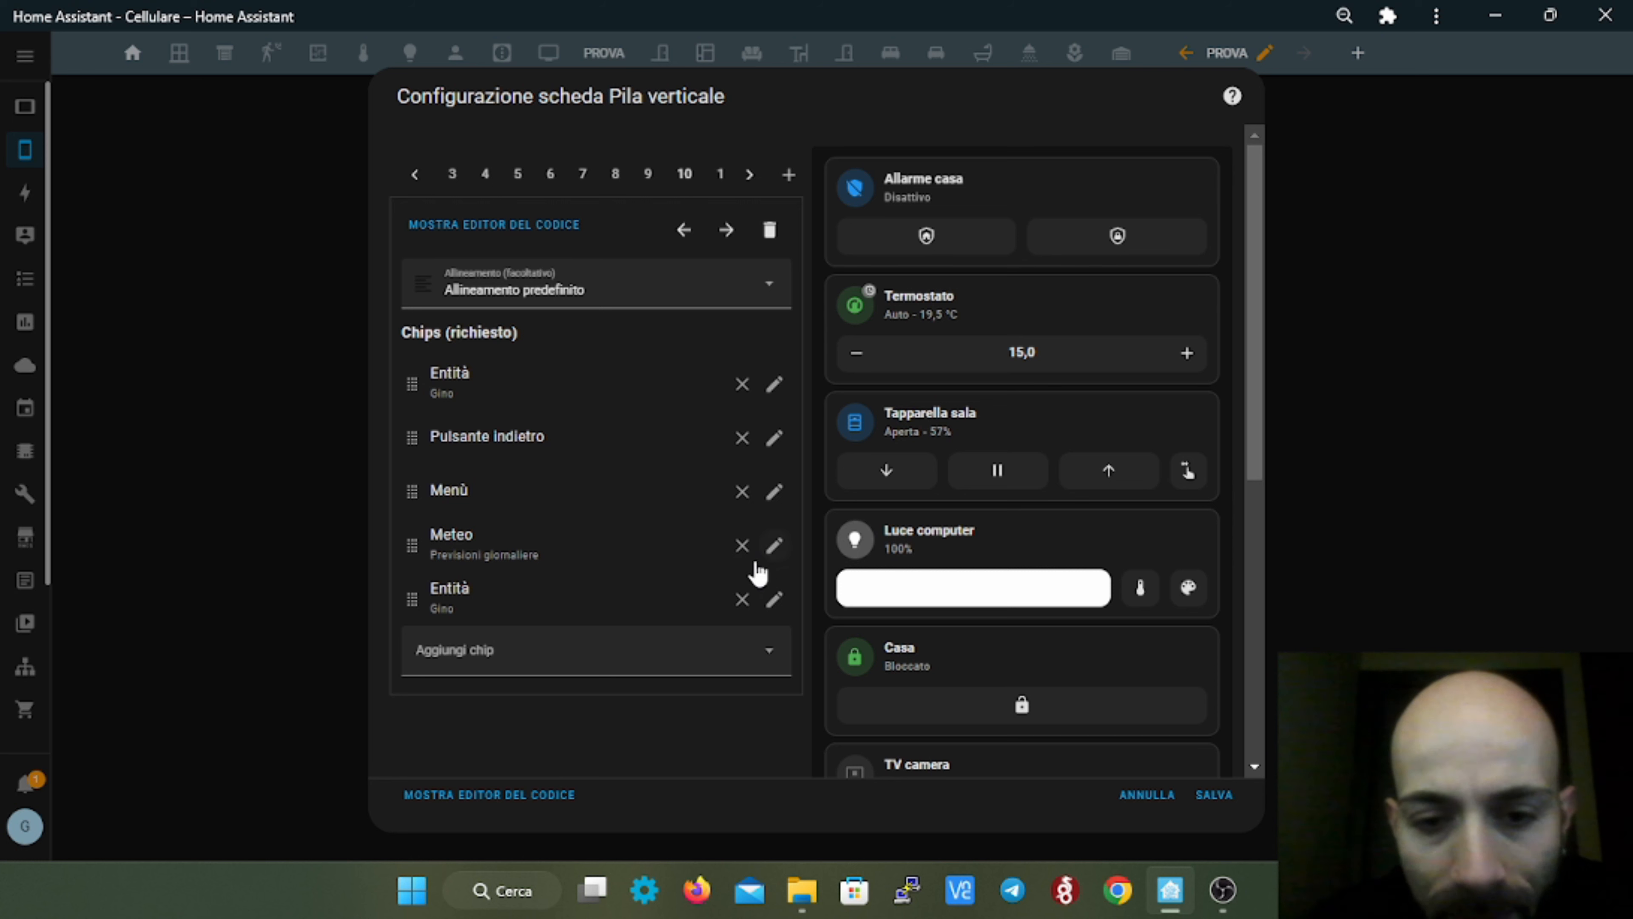
- Enable Temperatura and Condizioni for the Meteo chip, check the preview and return to the chips list
click(772, 546)
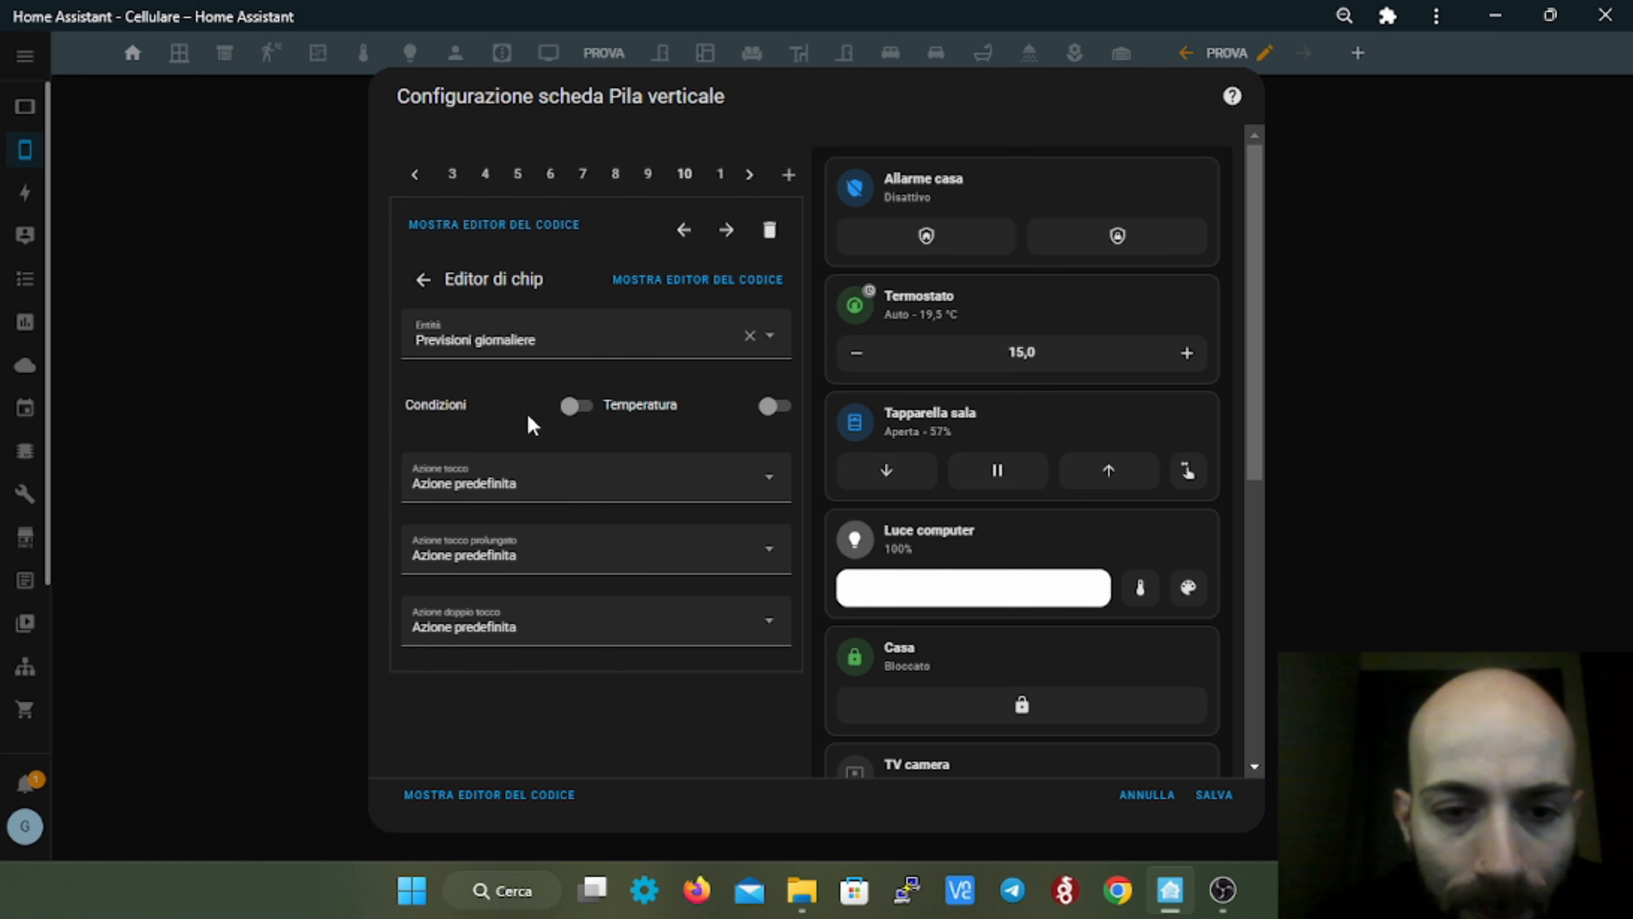
click(772, 406)
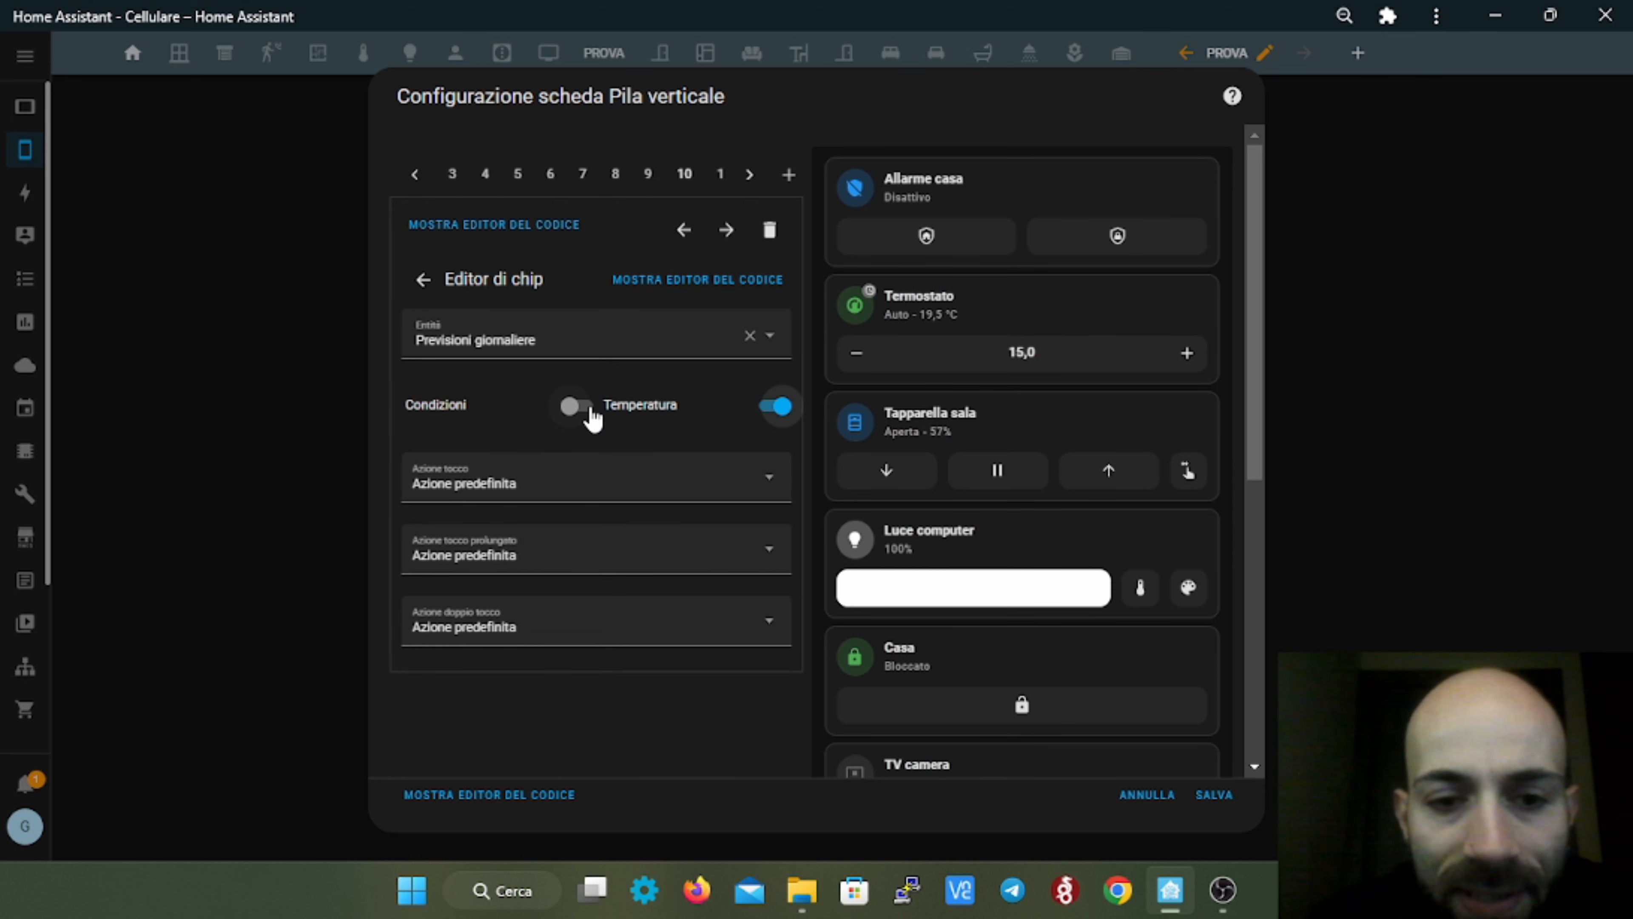
click(568, 409)
scroll(990, 566, down, 6)
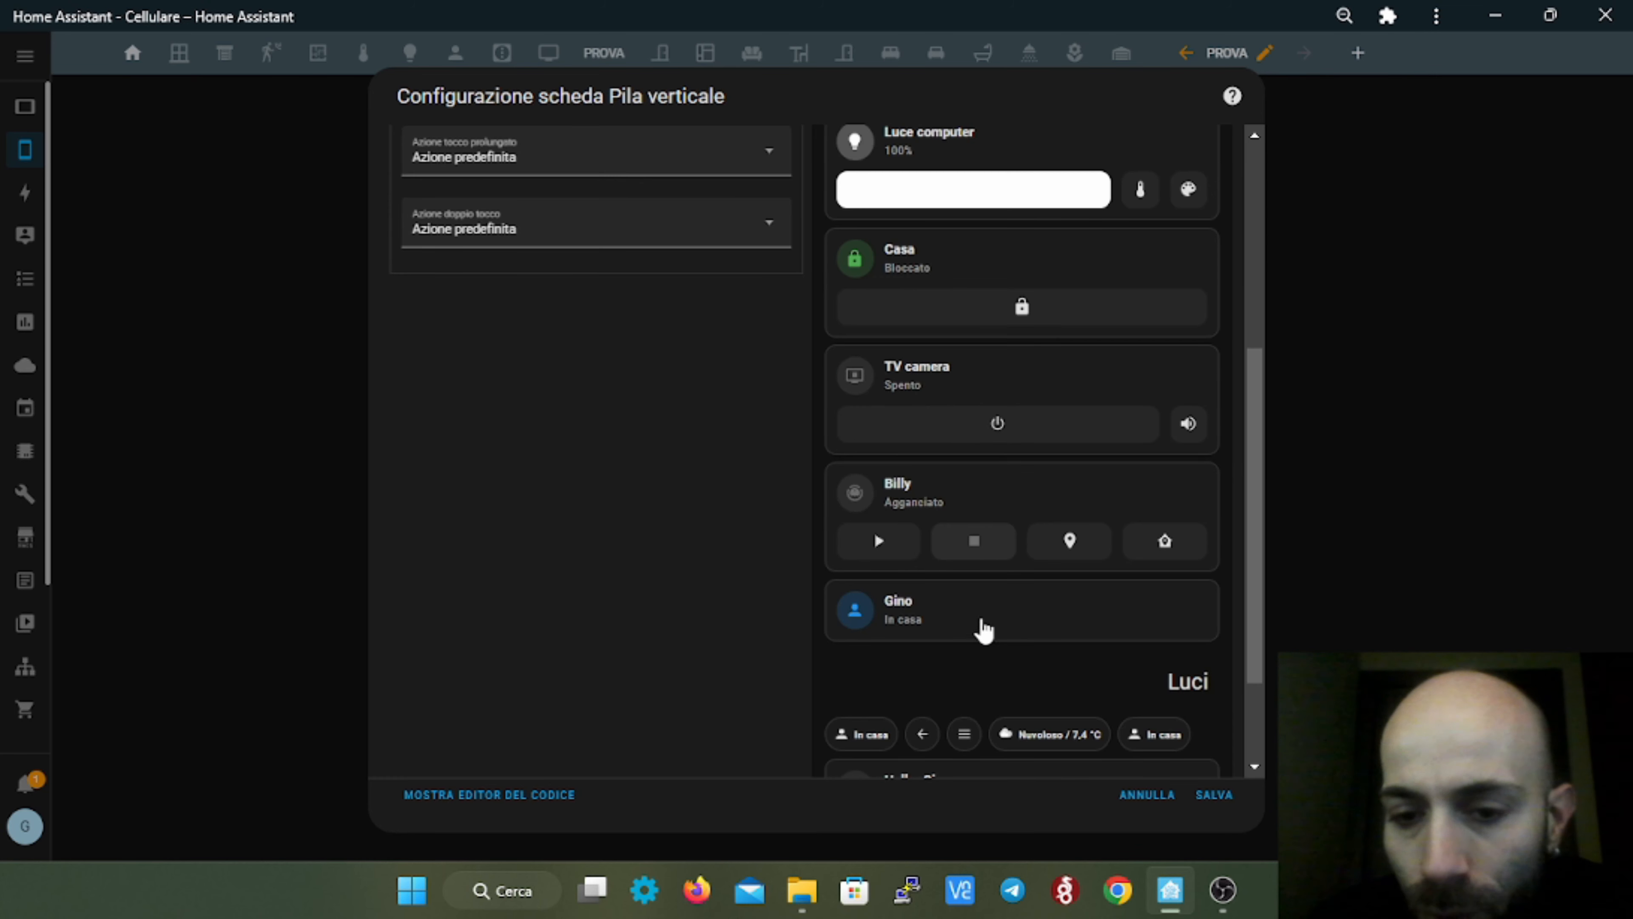
scroll(965, 653, down, 2)
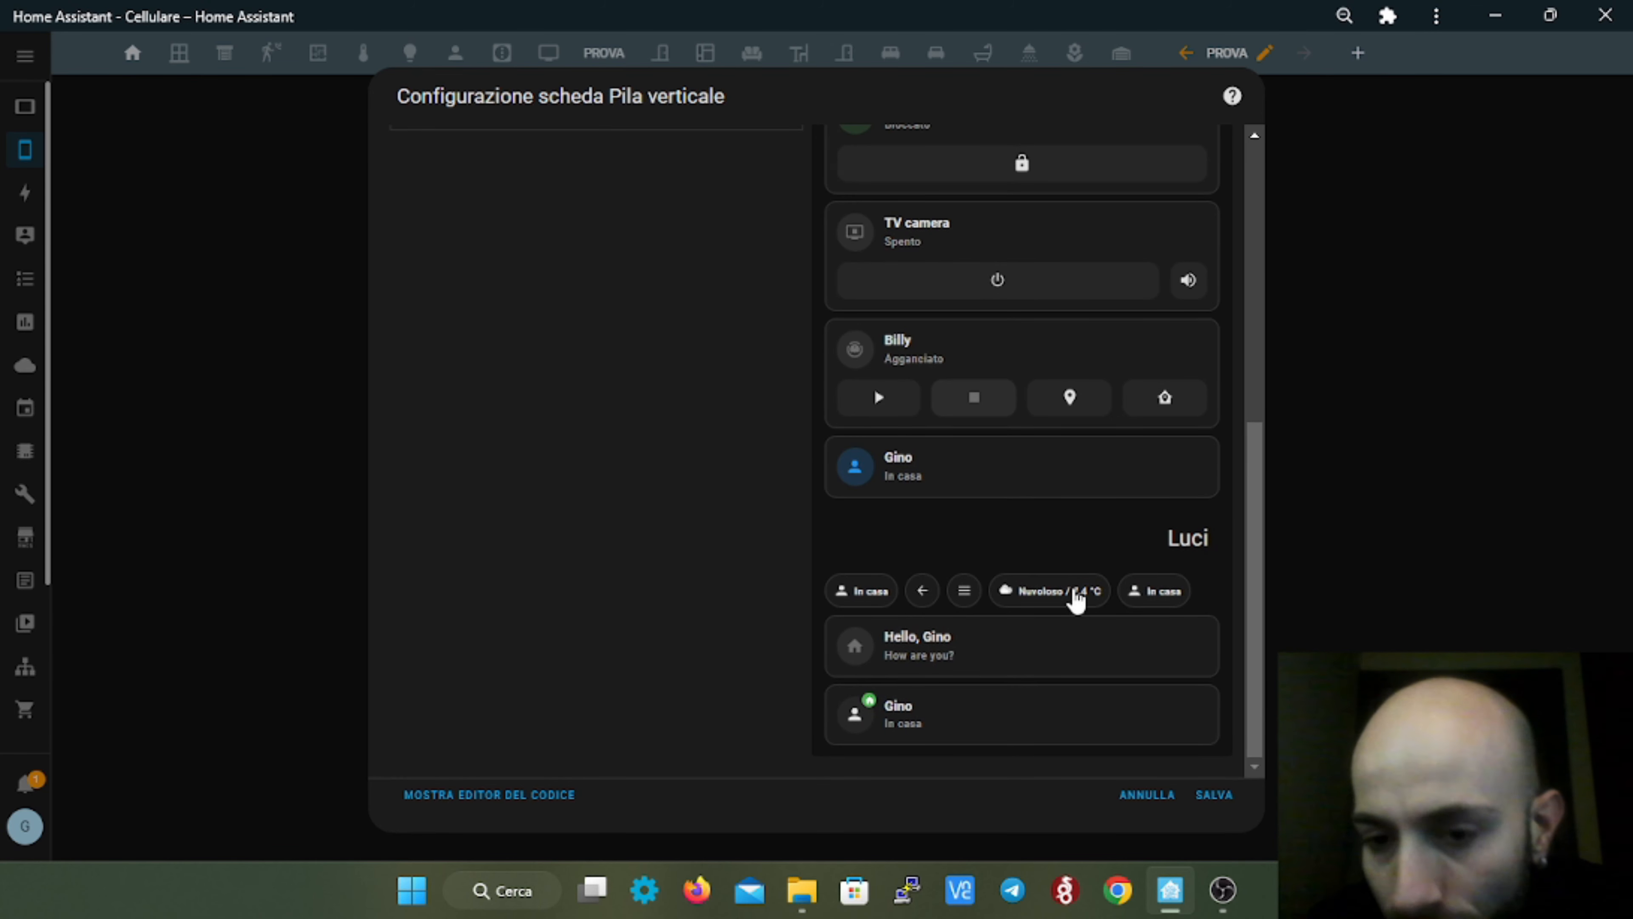
scroll(1075, 605, up, 6)
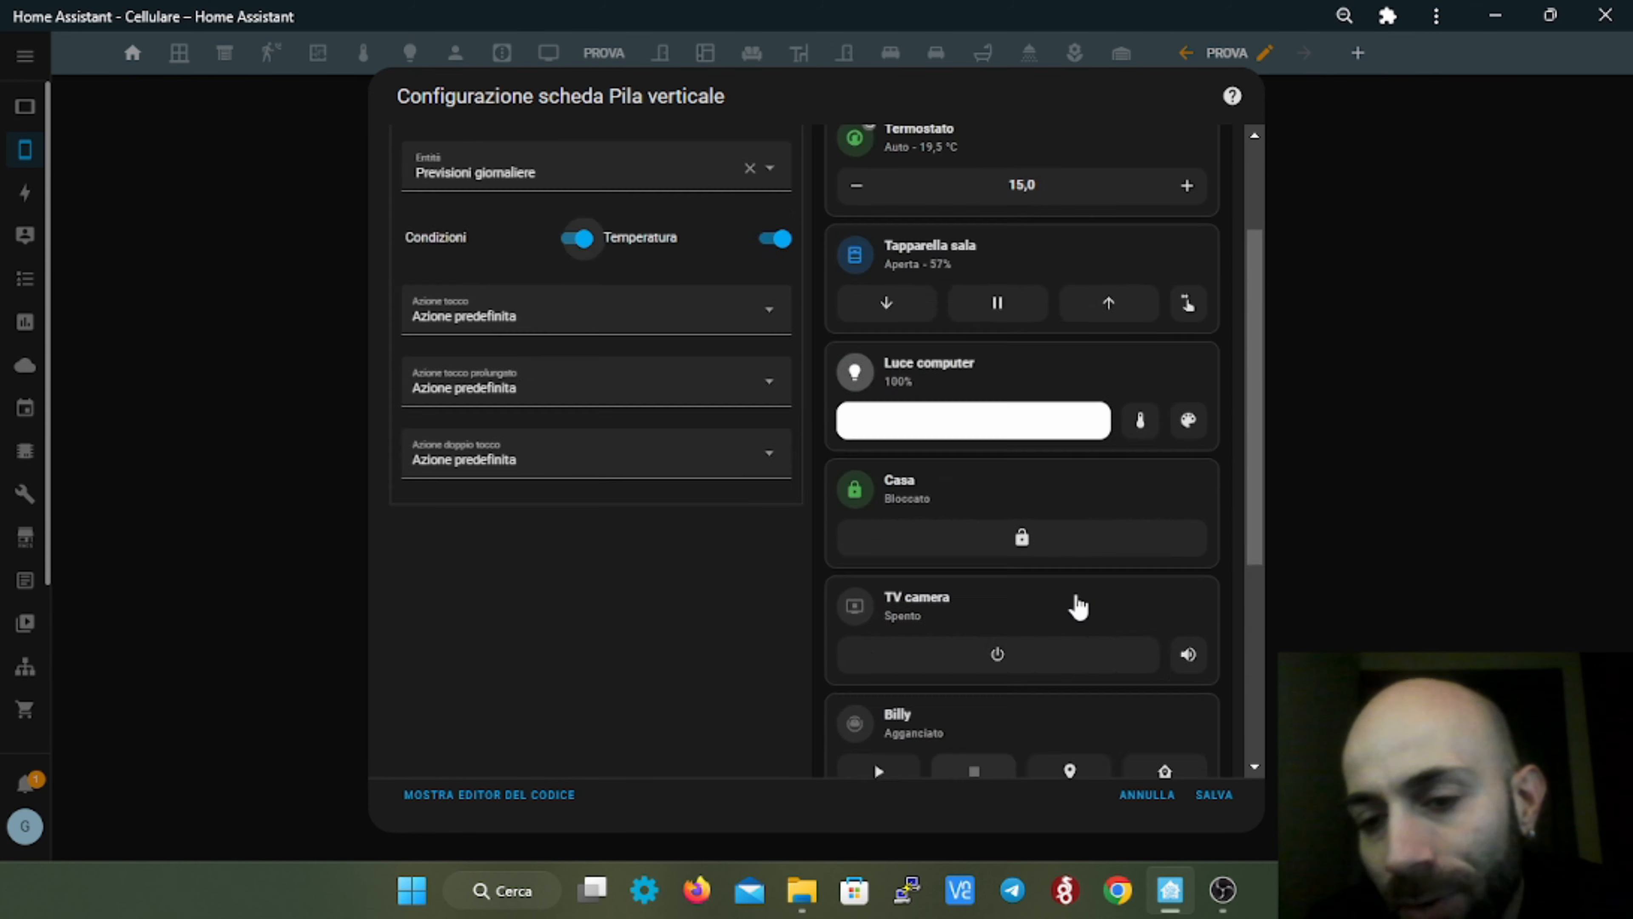
scroll(675, 514, up, 2)
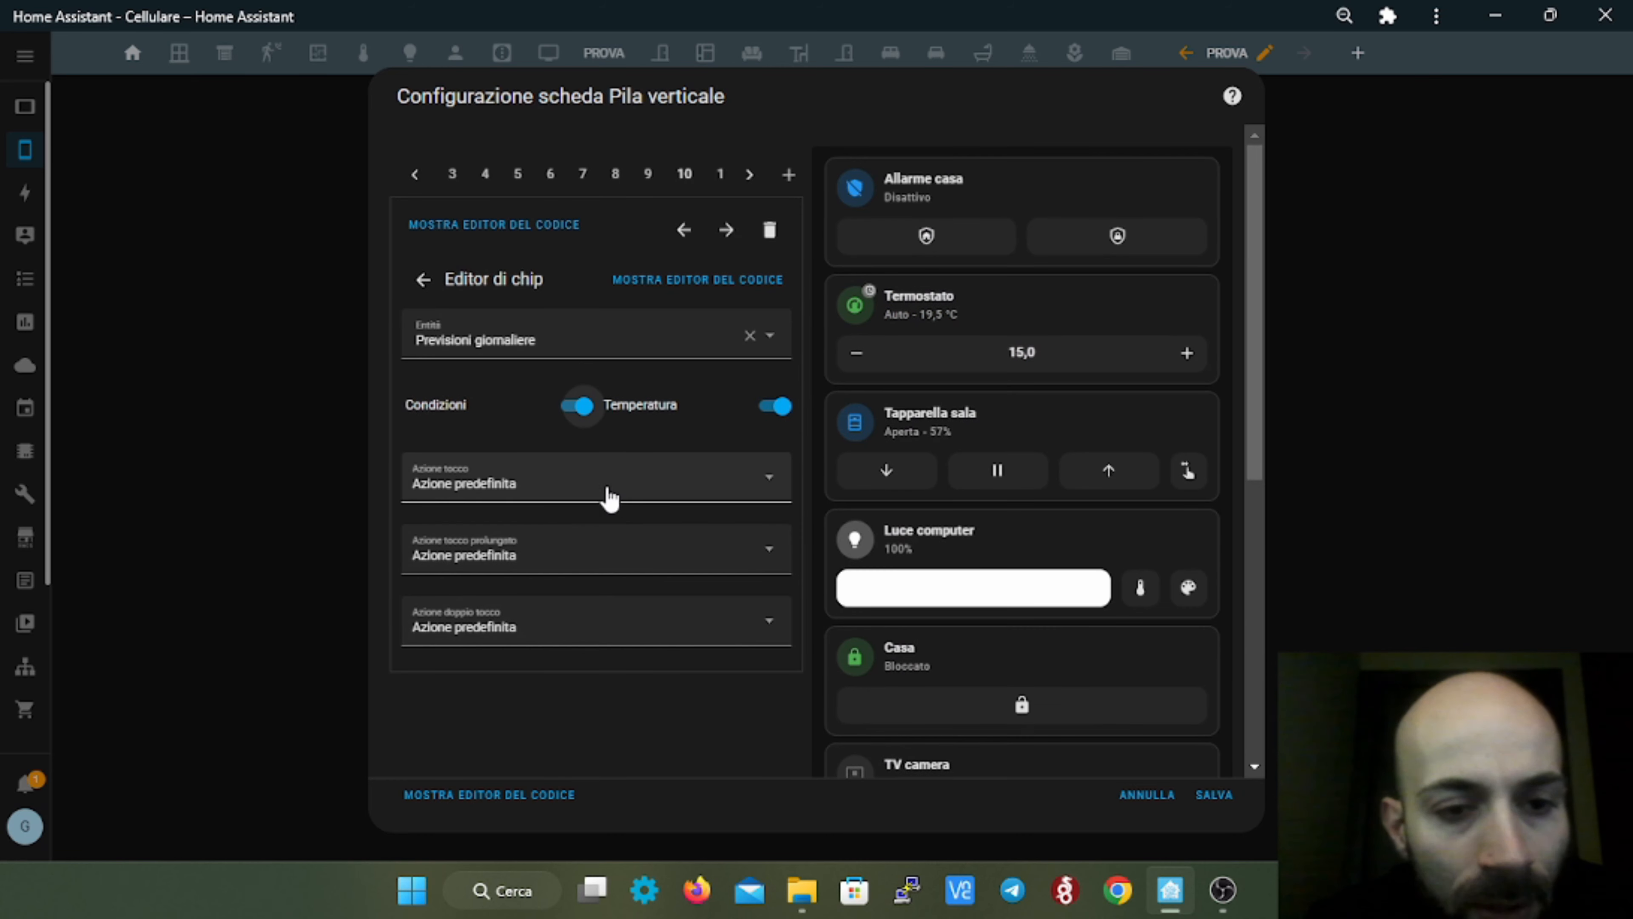
click(418, 279)
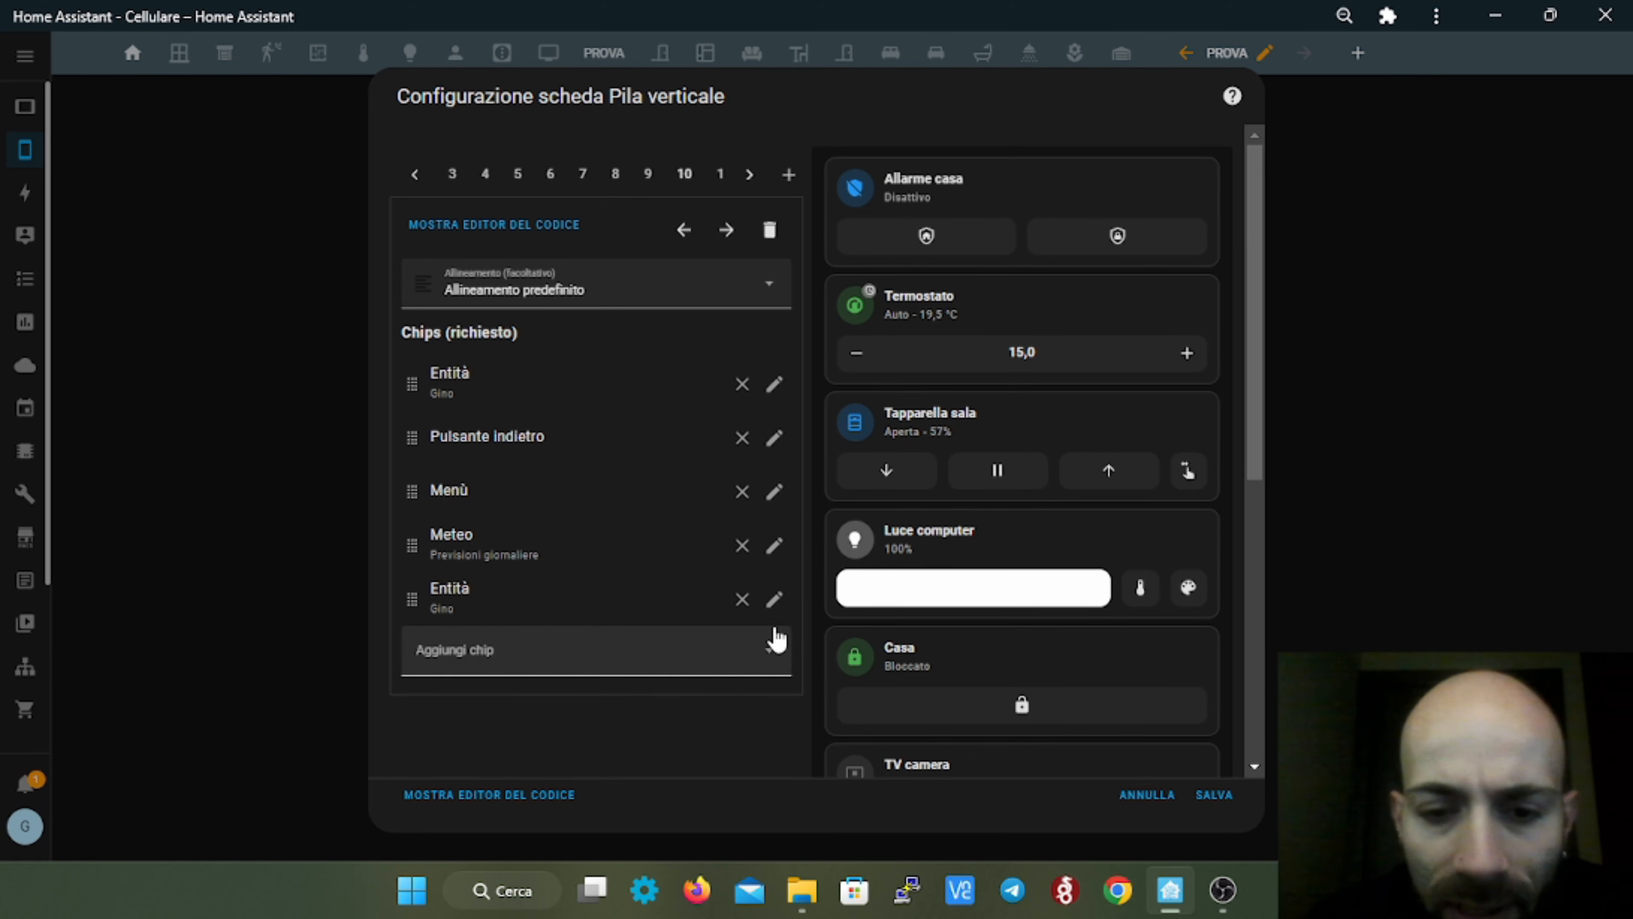
- Search the entities for "temper" and set the last Entità chip's entity to CPU Temperatura, checking it in the preview
click(774, 598)
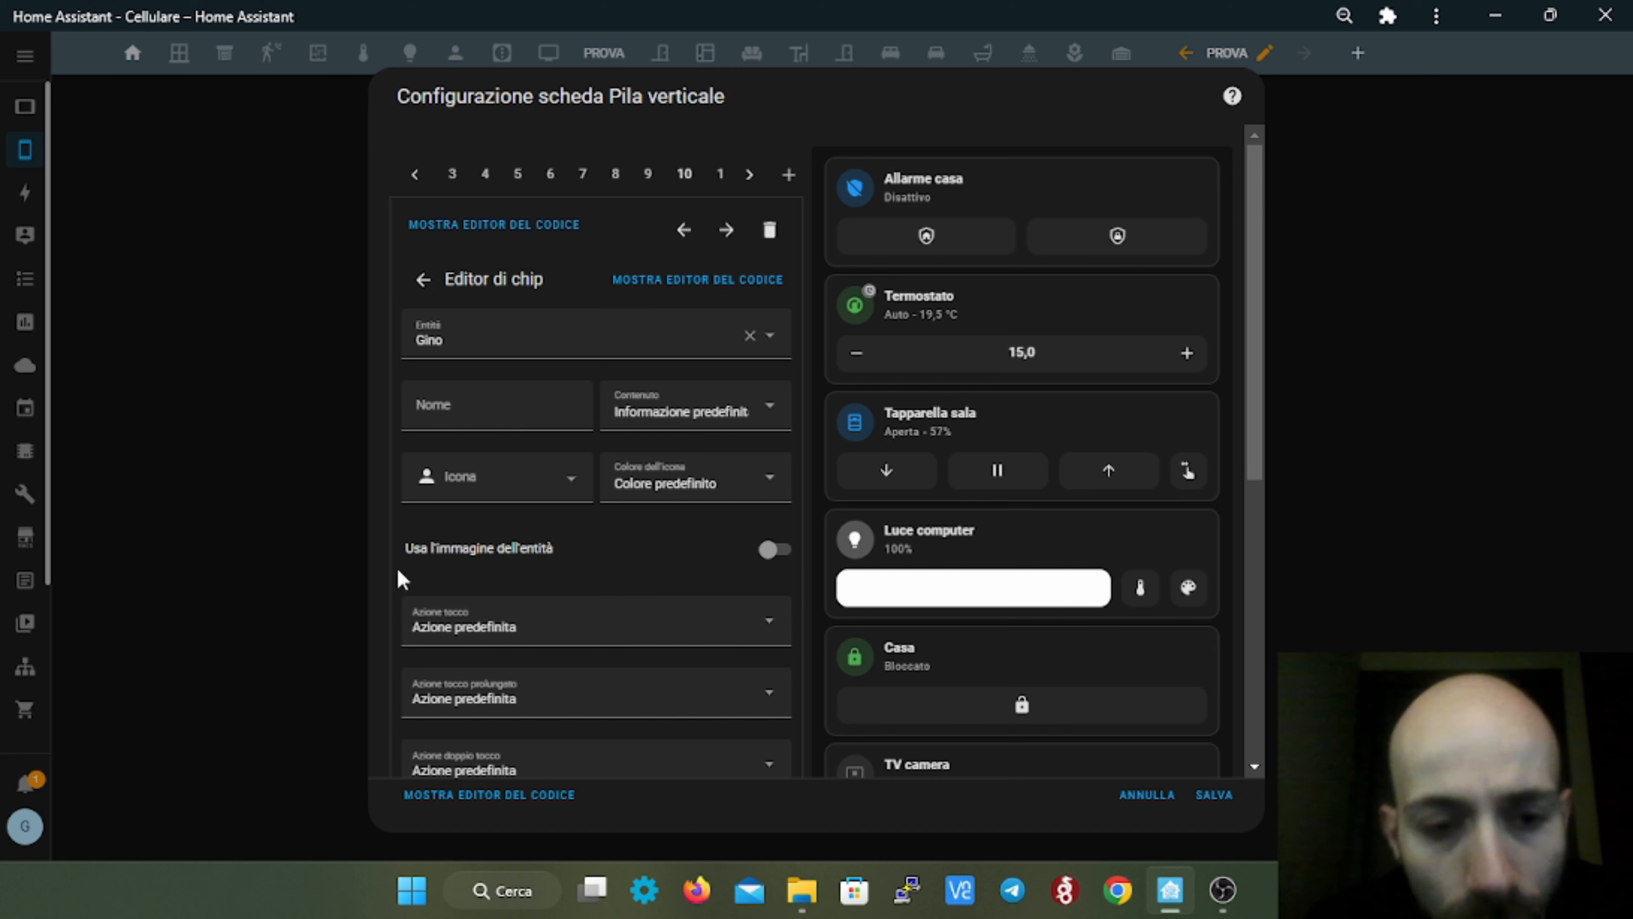
click(566, 344)
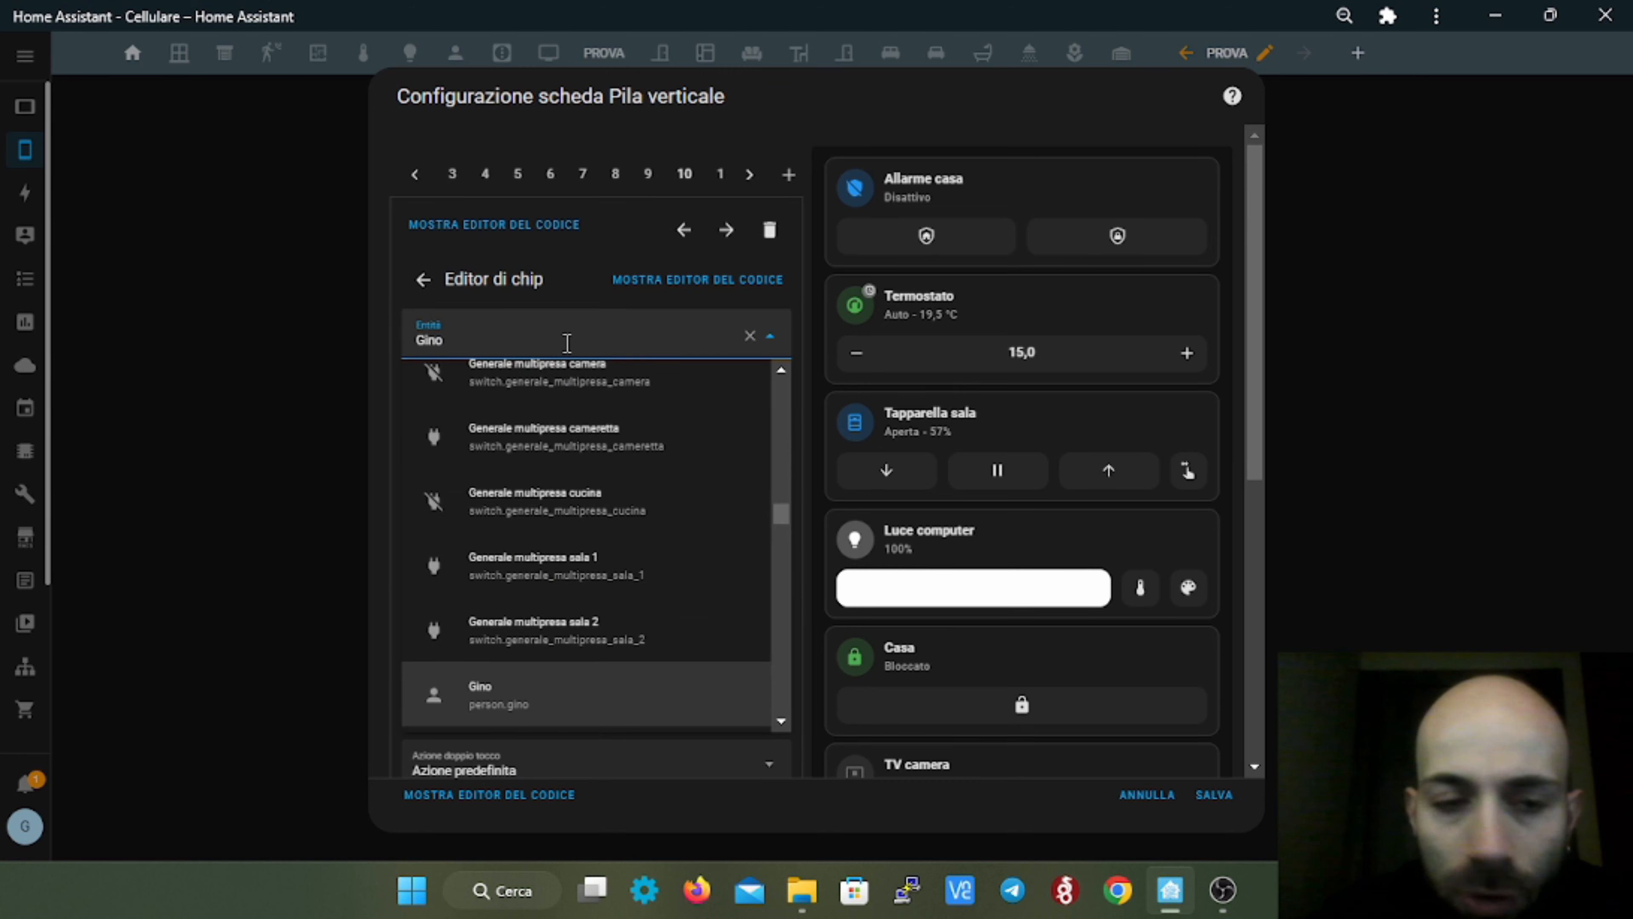
key(BackSpace)
key(BackSpace)
key(BackSpace)
key(BackSpace)
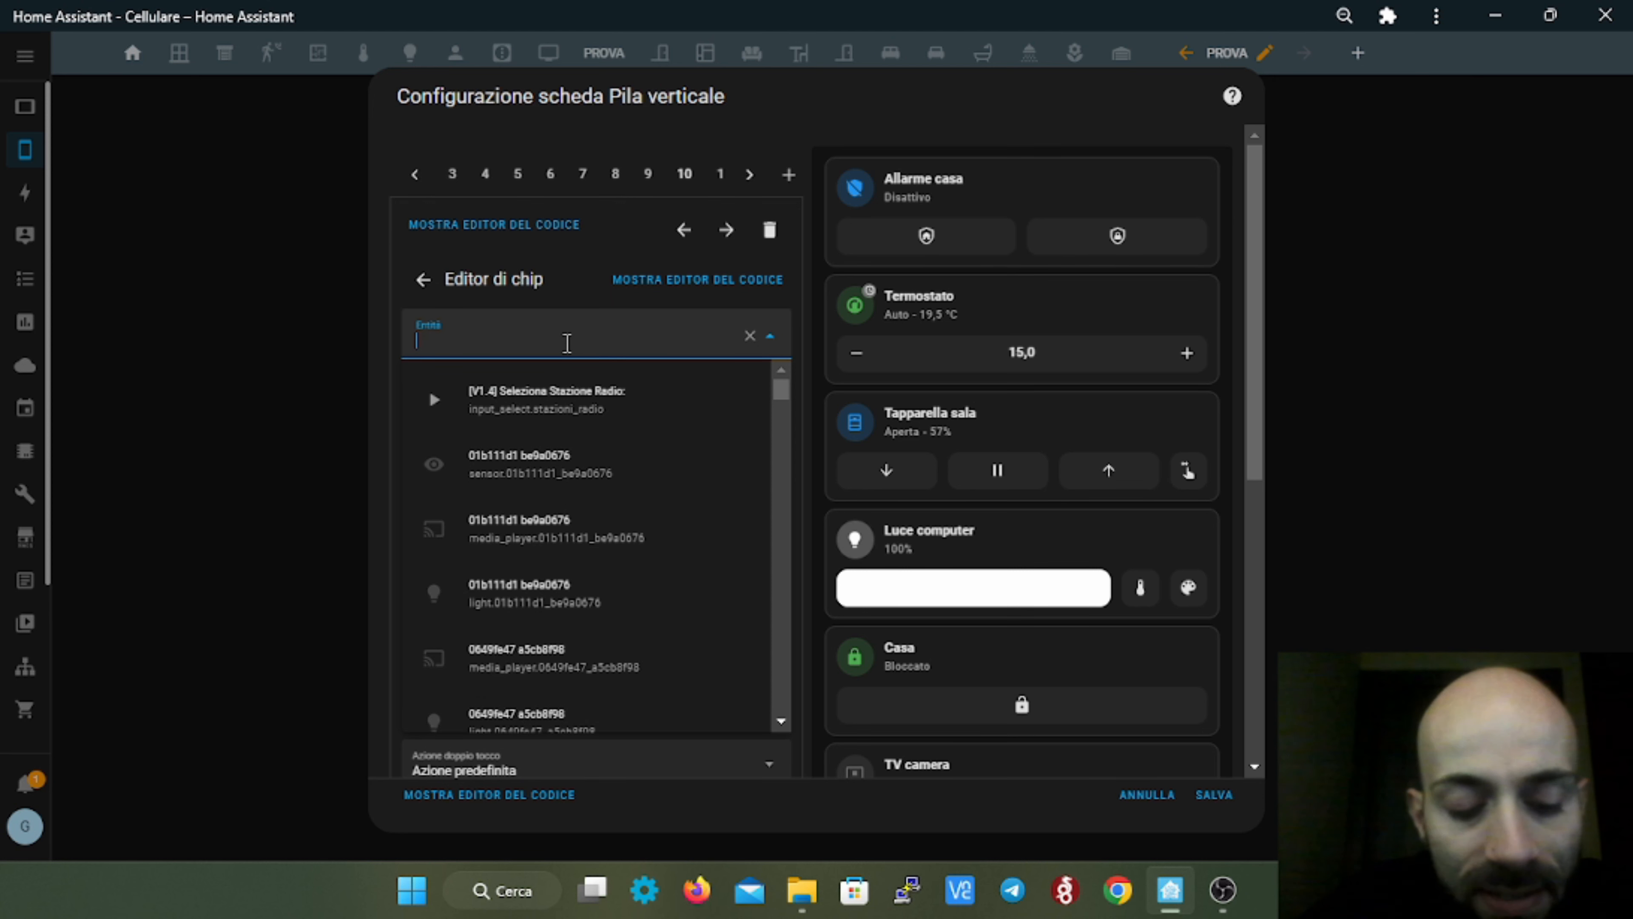
text(sem)
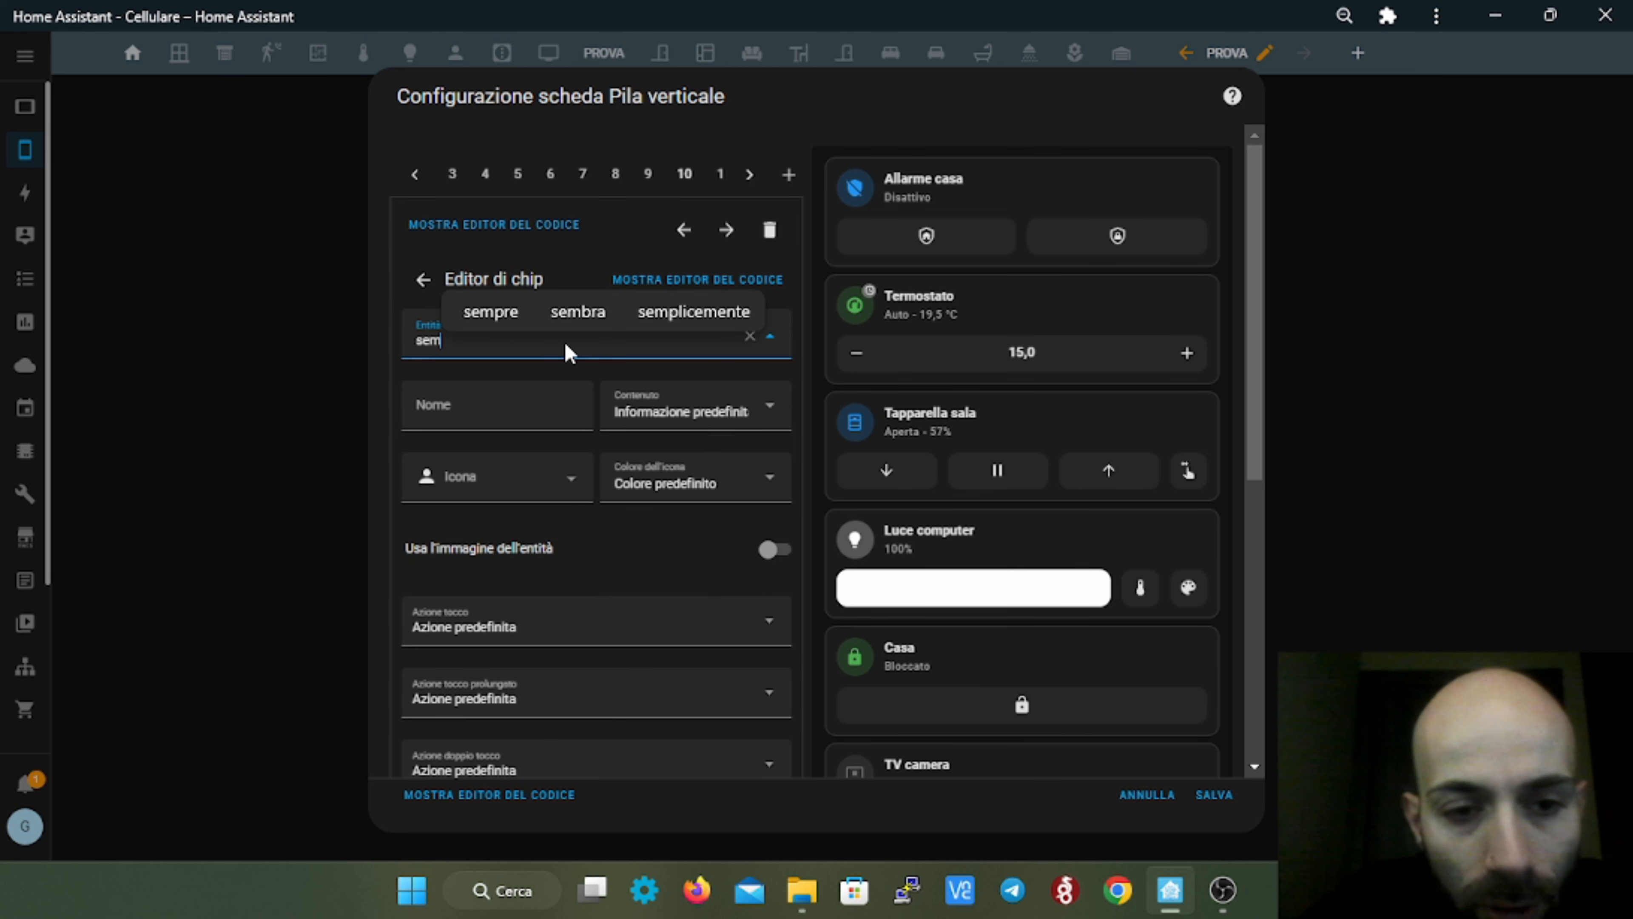
key(BackSpace)
key(BackSpace)
key(BackSpace)
text(te)
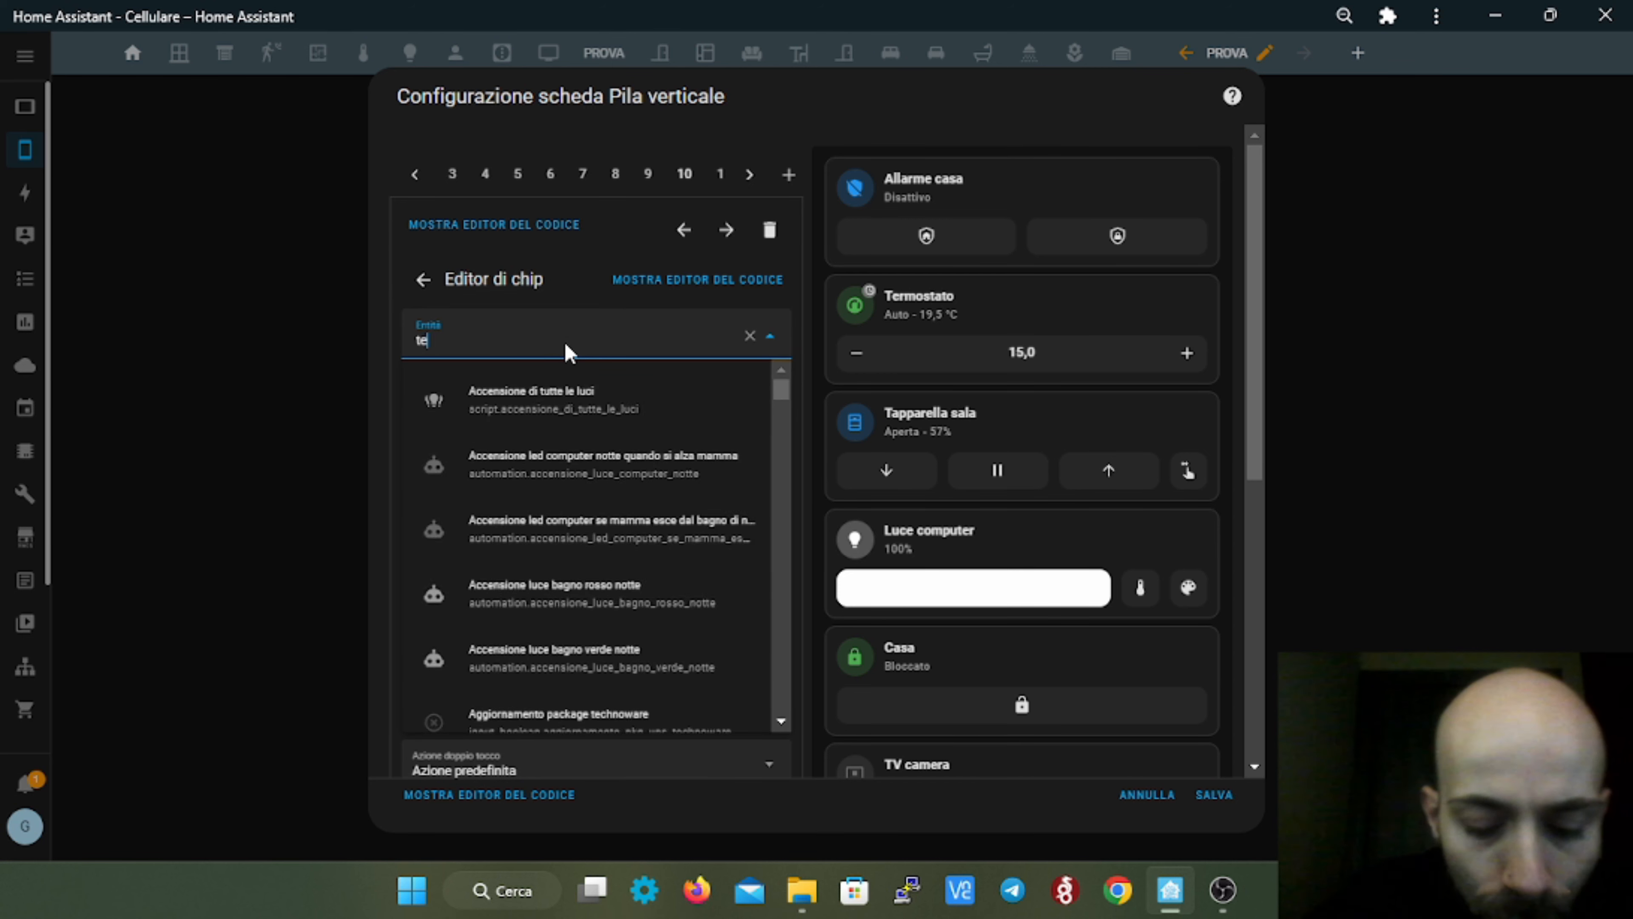
text(mper)
scroll(562, 514, down, 2)
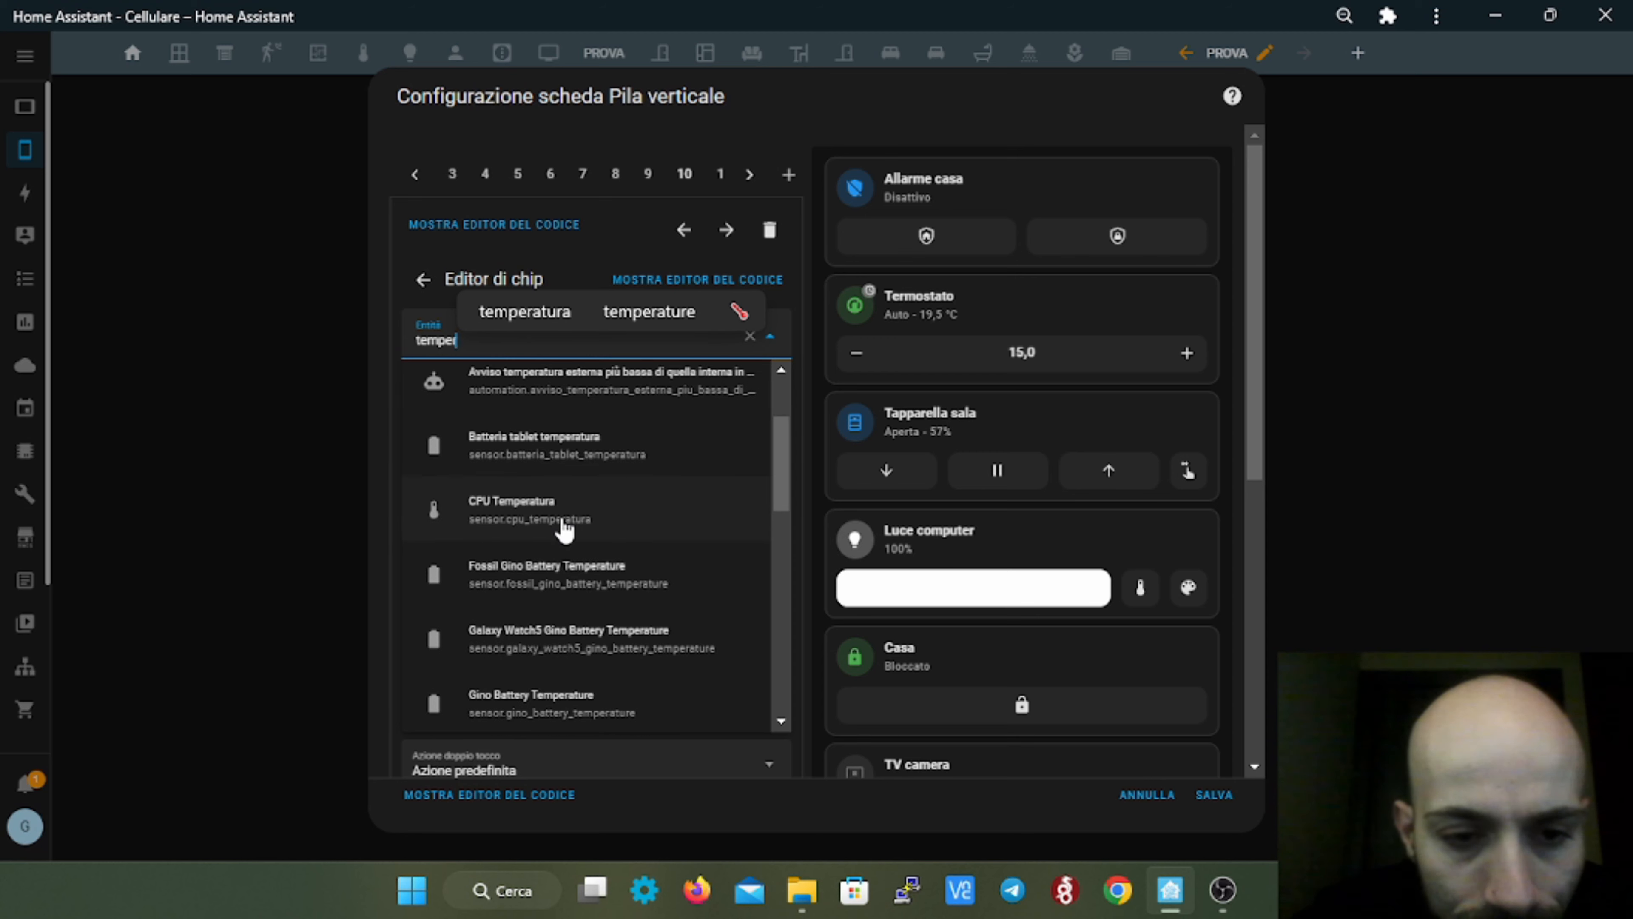
click(588, 503)
scroll(1100, 672, down, 5)
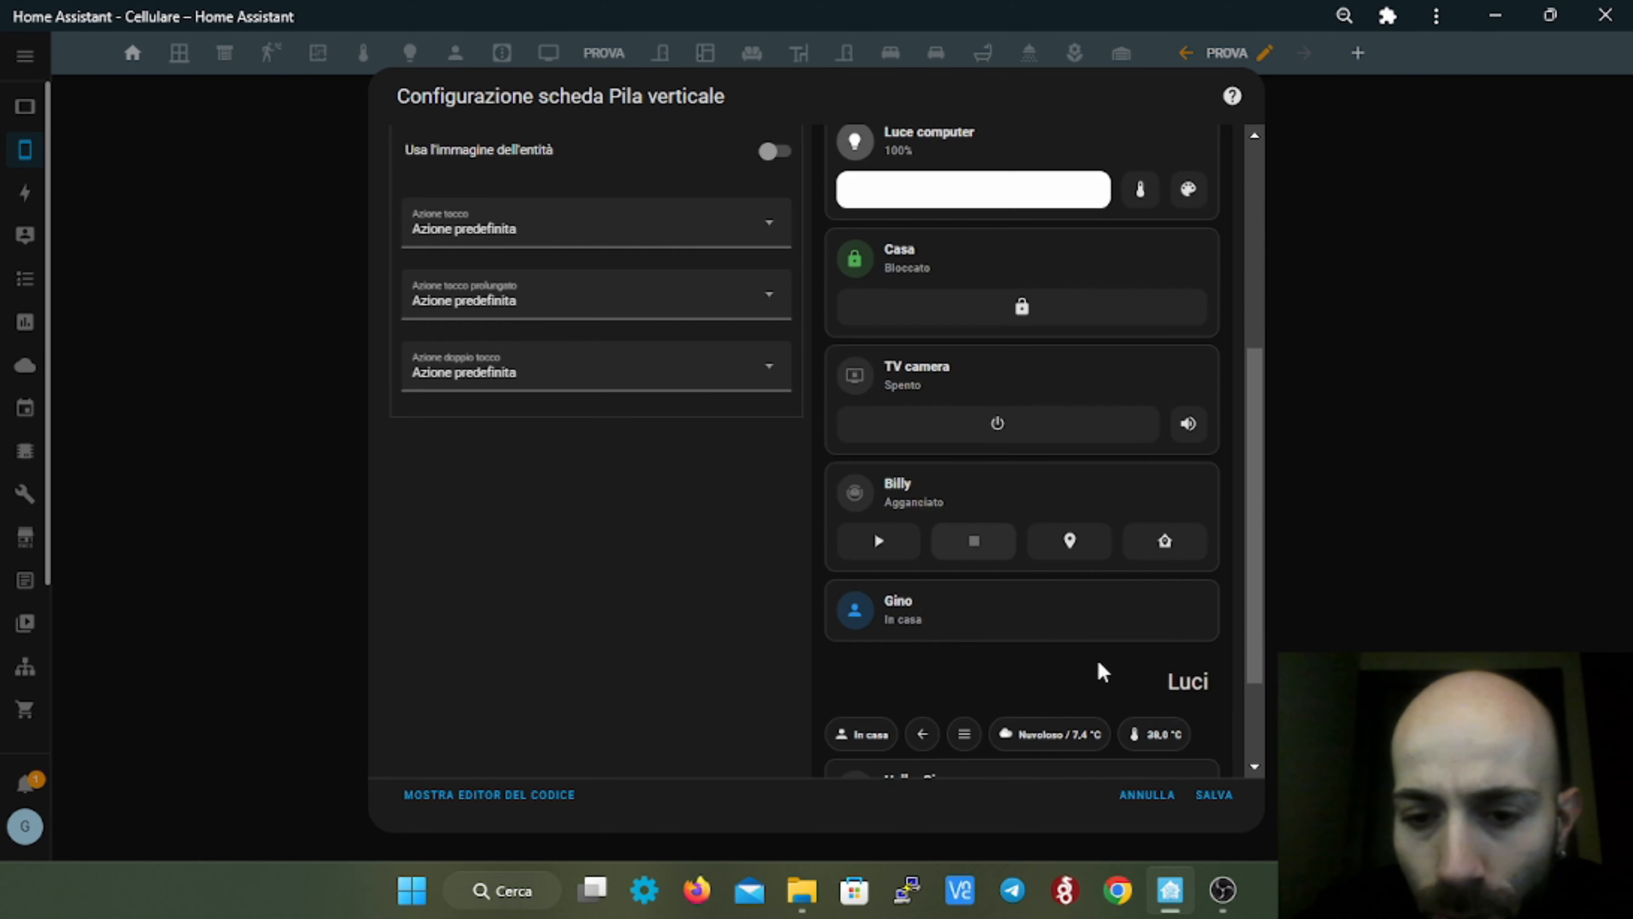
scroll(981, 646, down, 2)
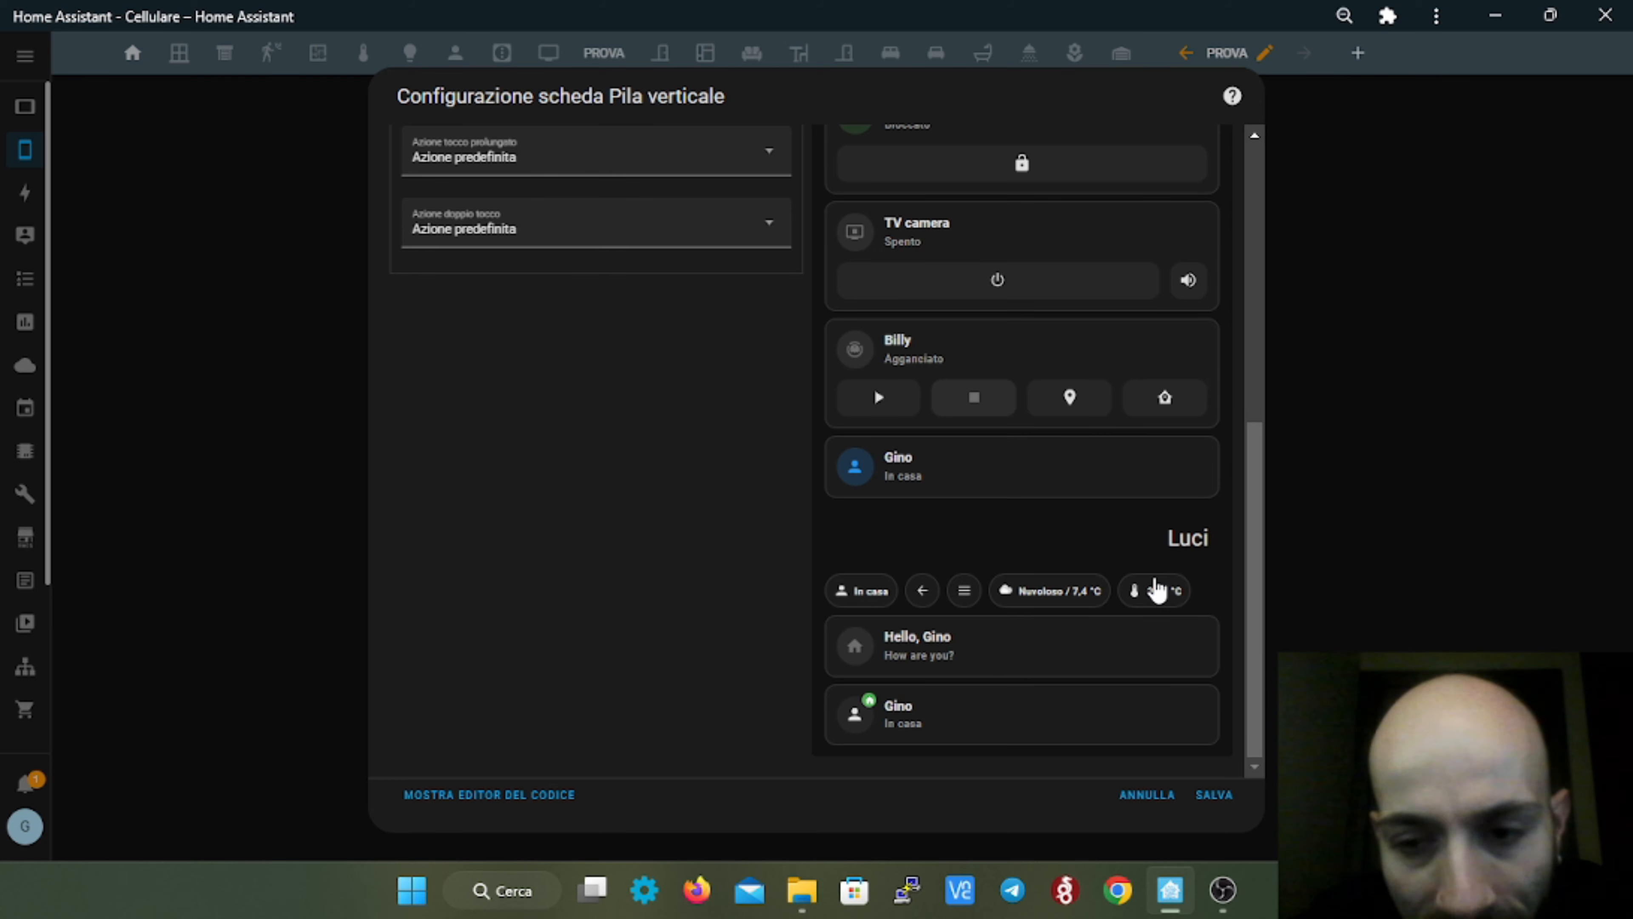
scroll(836, 539, up, 10)
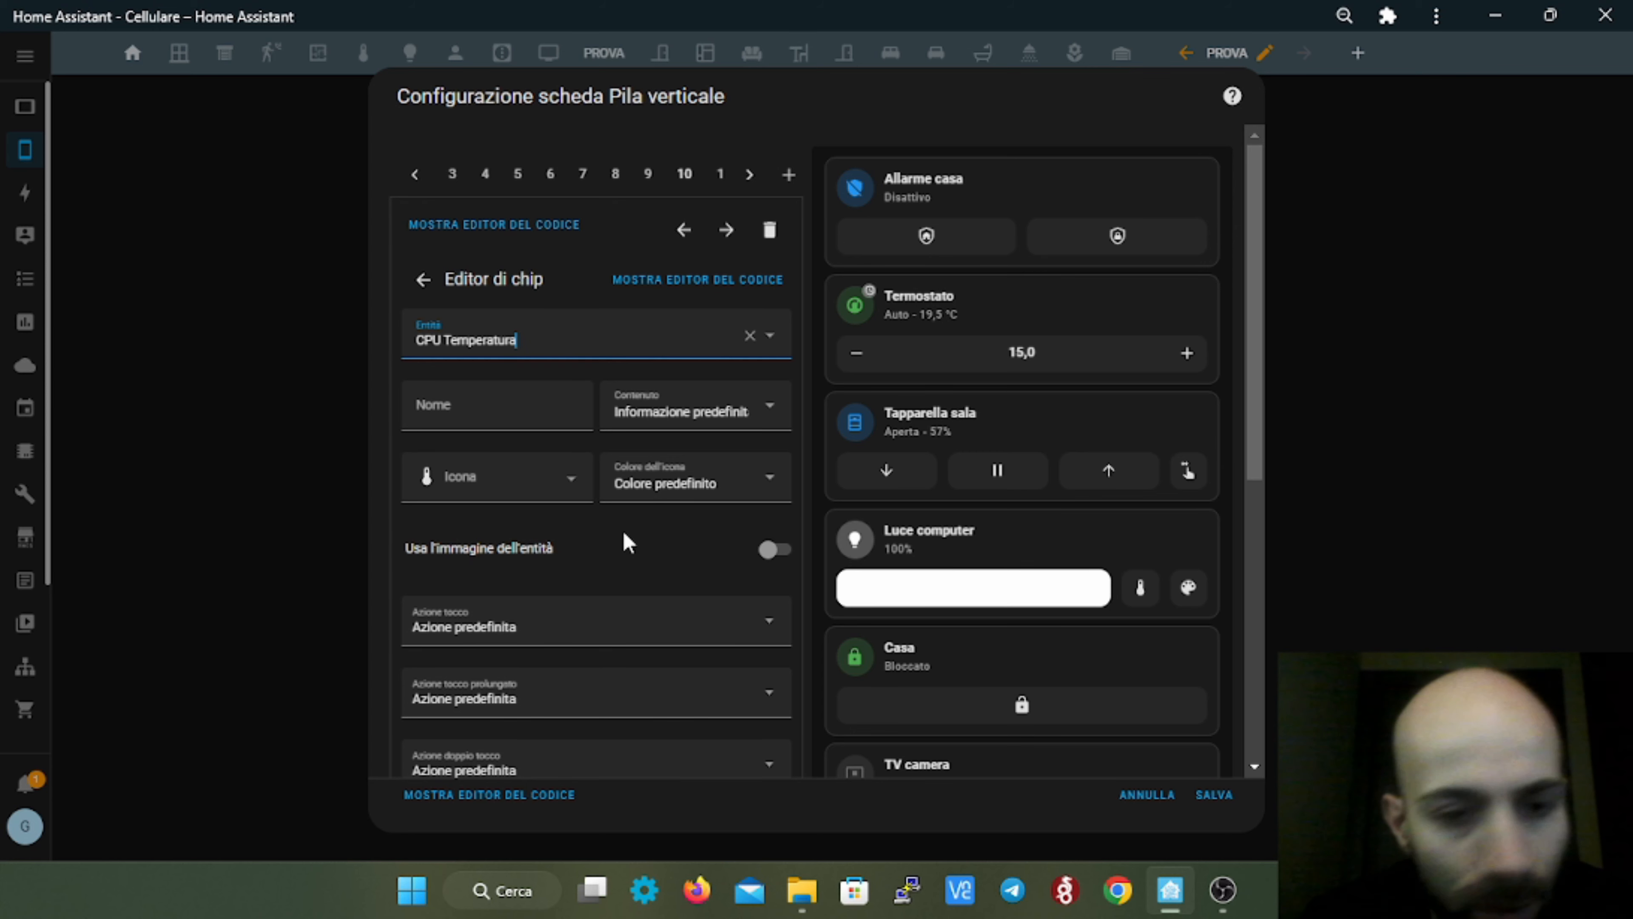
- Find the template card in the preview, open the stack's eleventh card and examine its template fields
scroll(659, 310, down, 8)
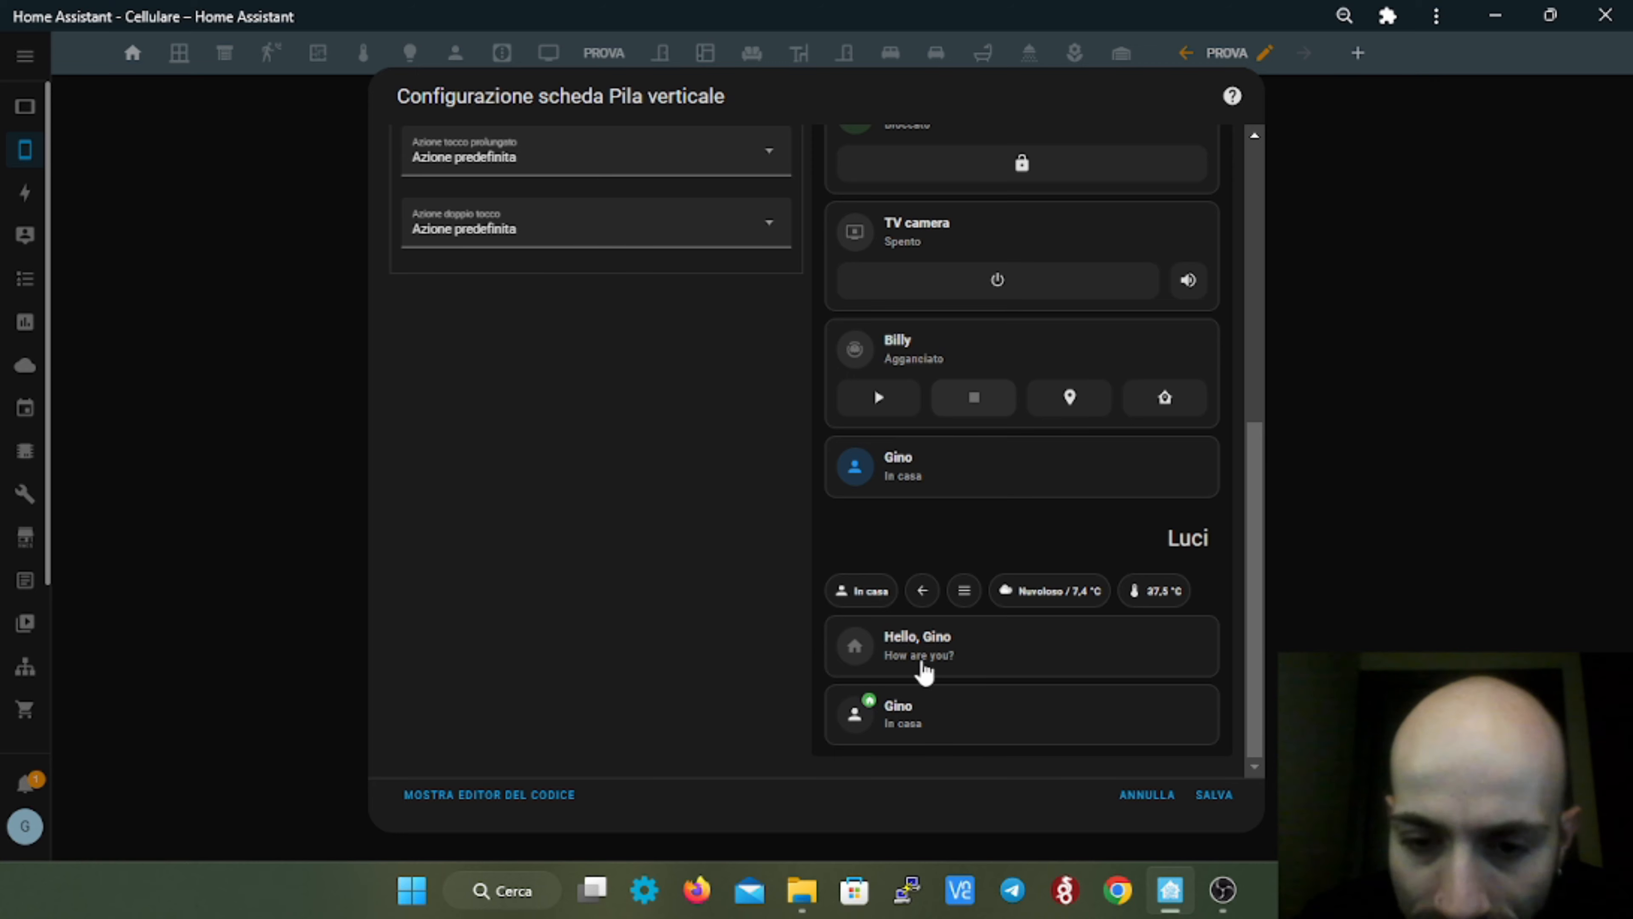
scroll(881, 663, up, 8)
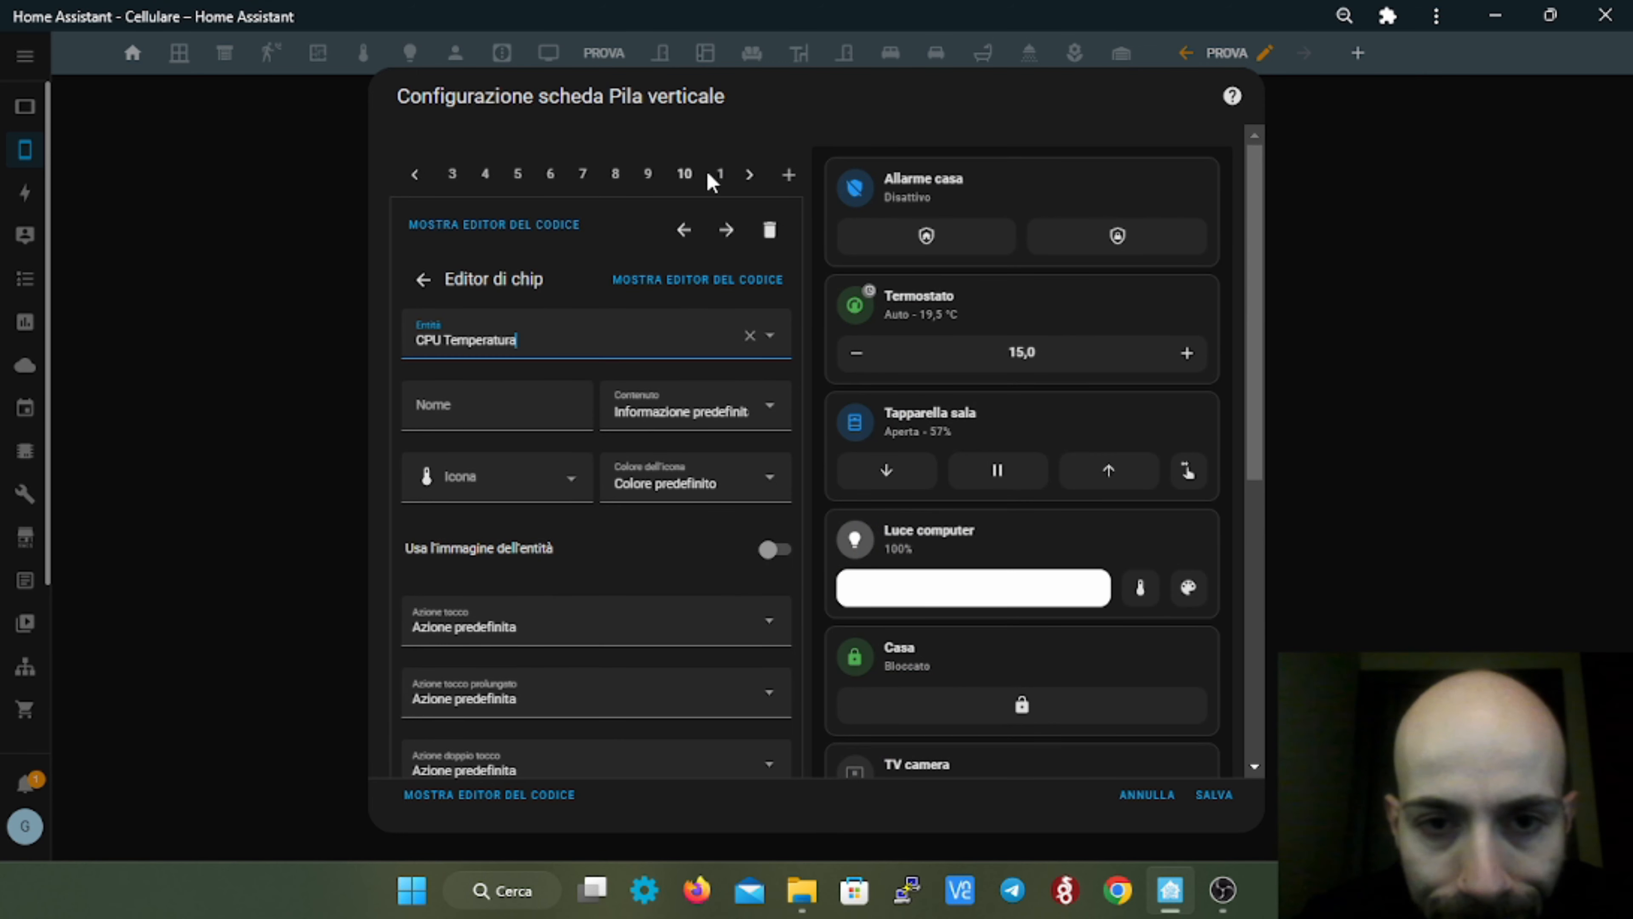
click(714, 177)
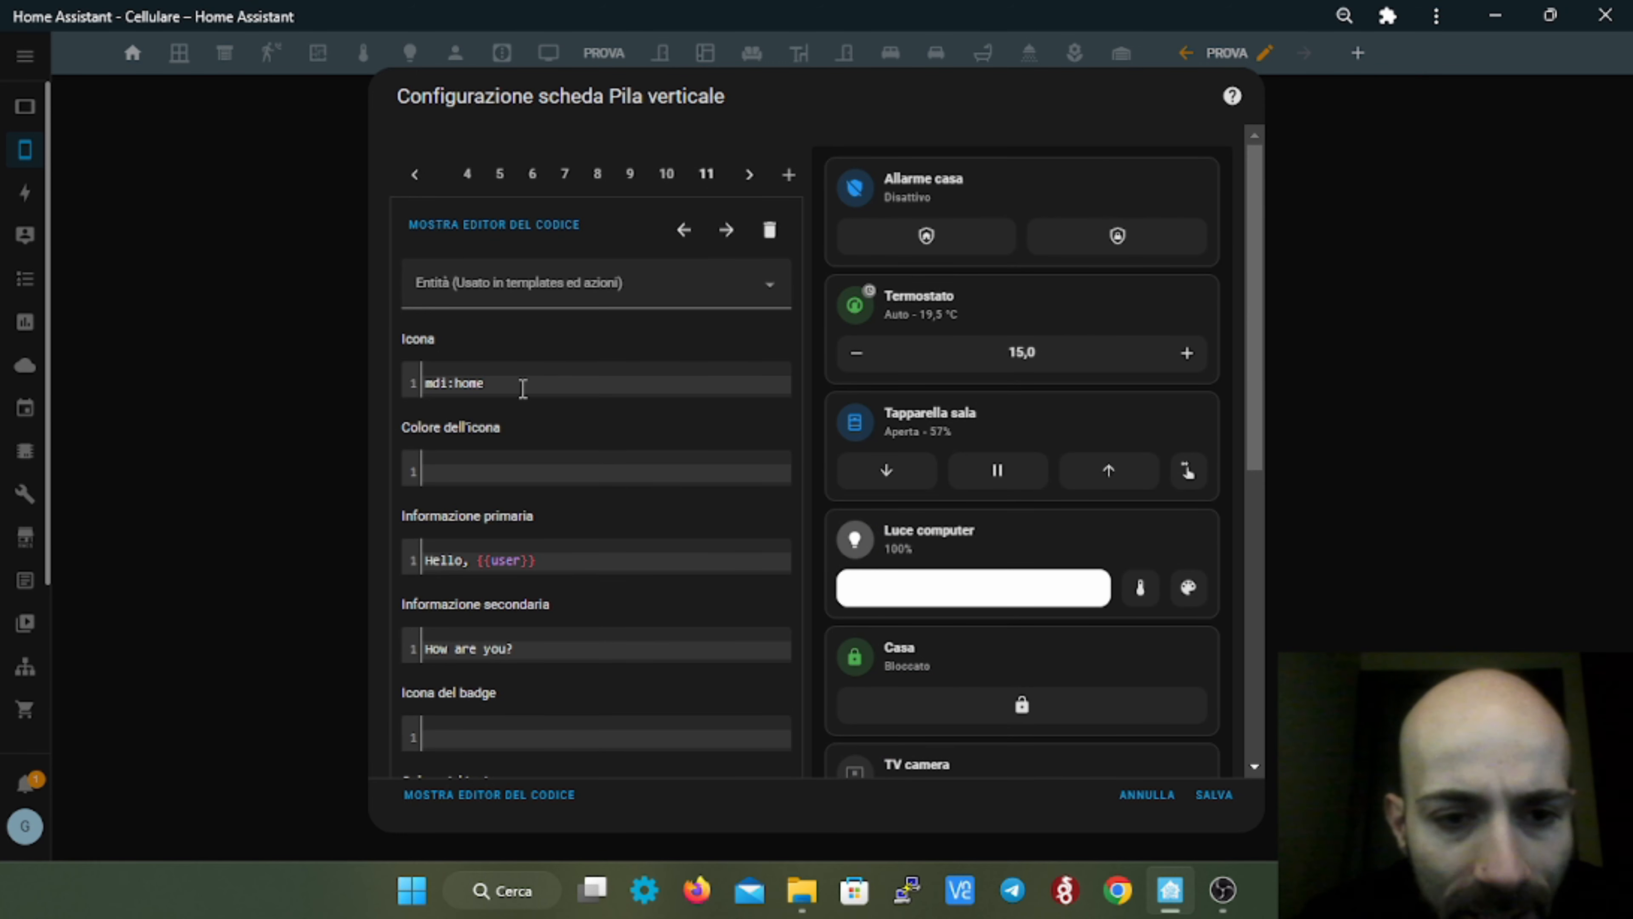
scroll(523, 390, down, 3)
scroll(524, 412, up, 3)
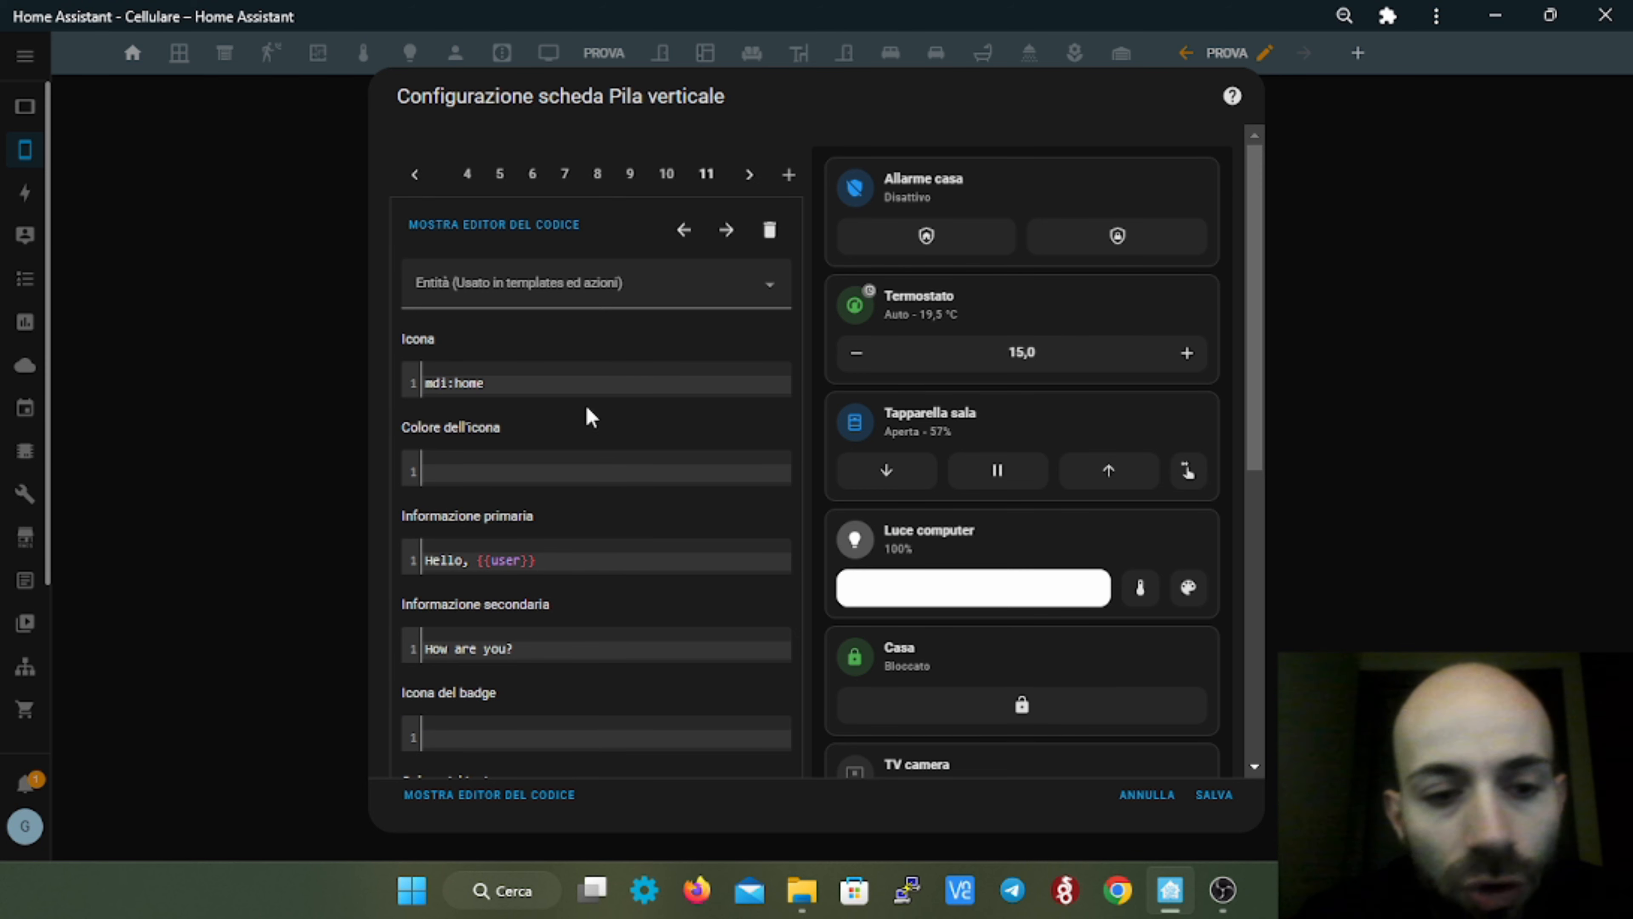
- Examine the template card's icon, information, badge, image, layout and action fields, and compare them with the preview
scroll(494, 505, down, 3)
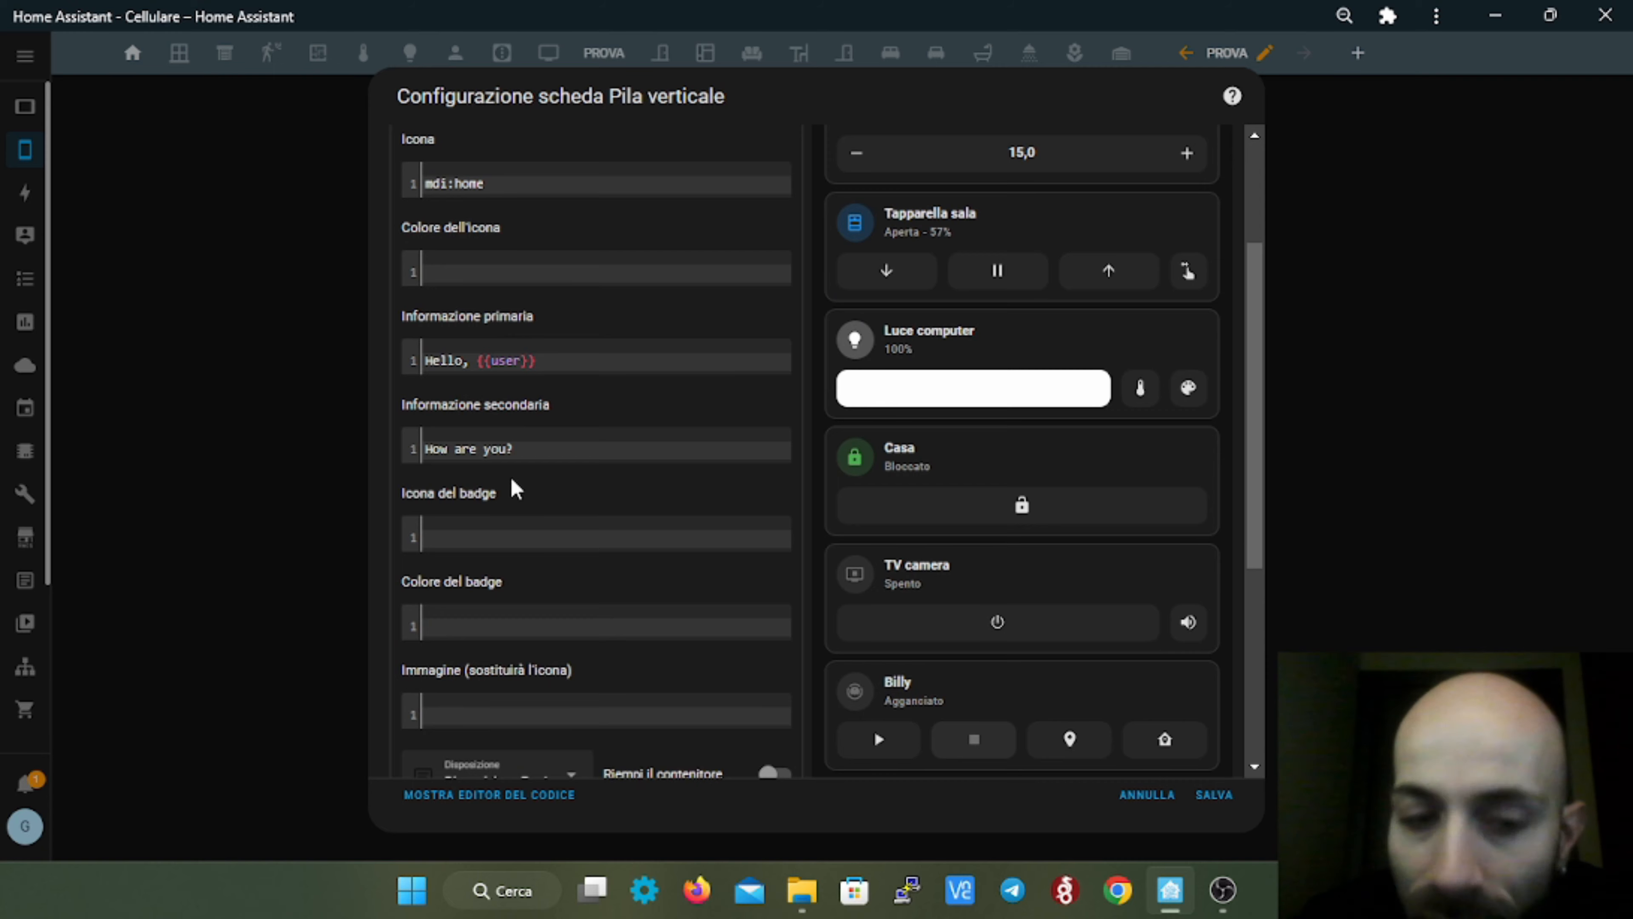
scroll(517, 489, down, 2)
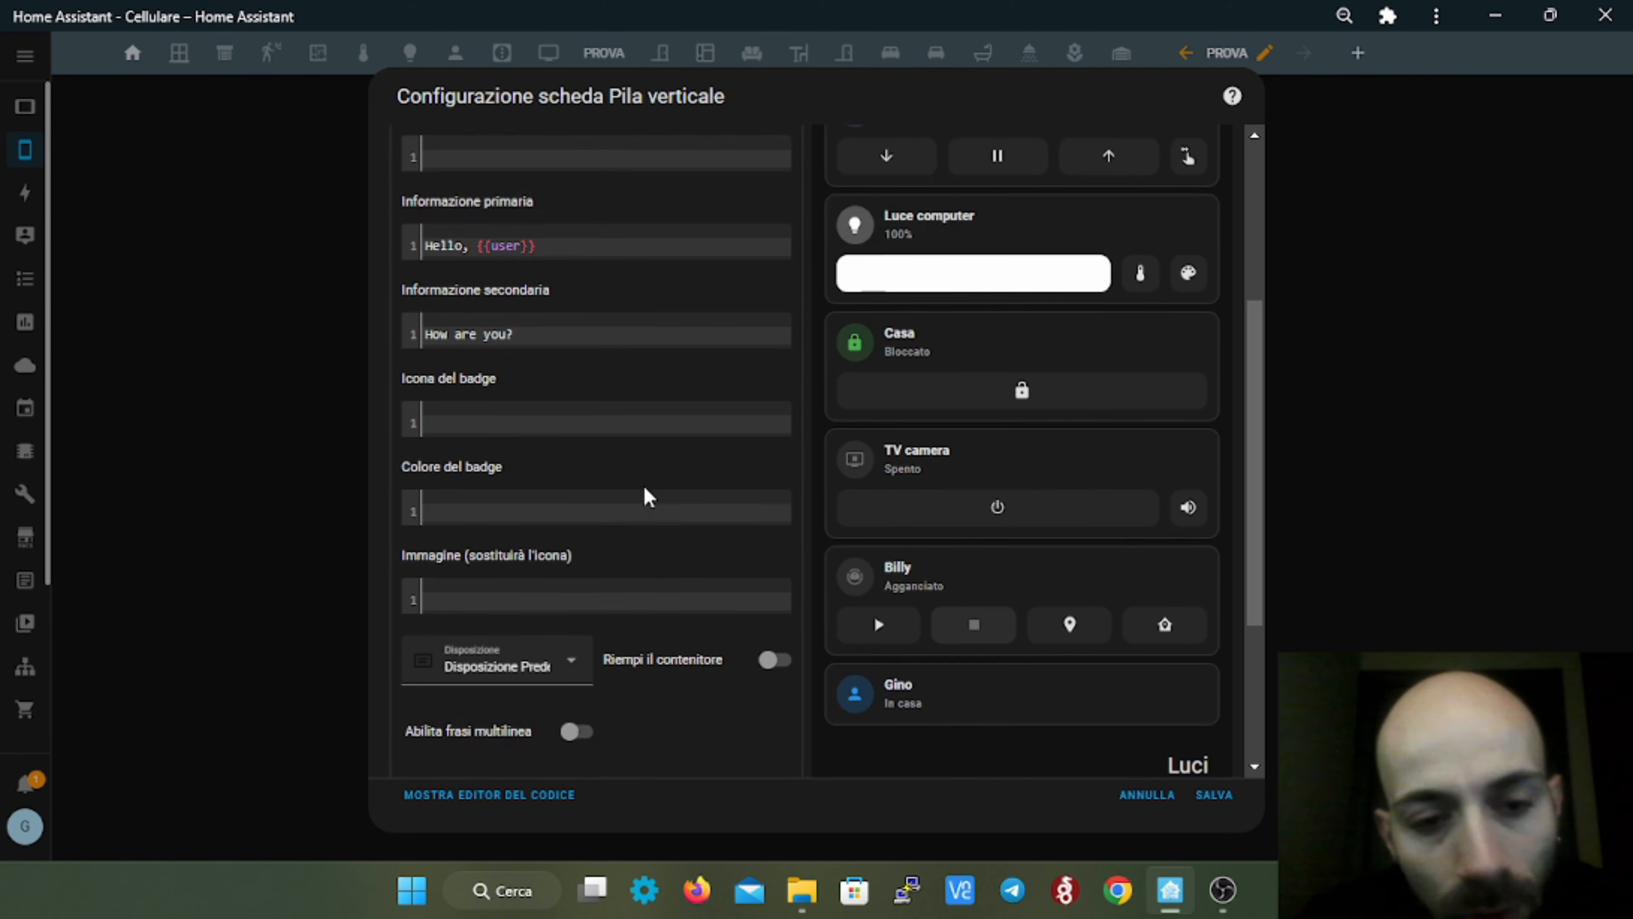
scroll(643, 492, up, 5)
scroll(643, 482, down, 5)
scroll(579, 463, up, 5)
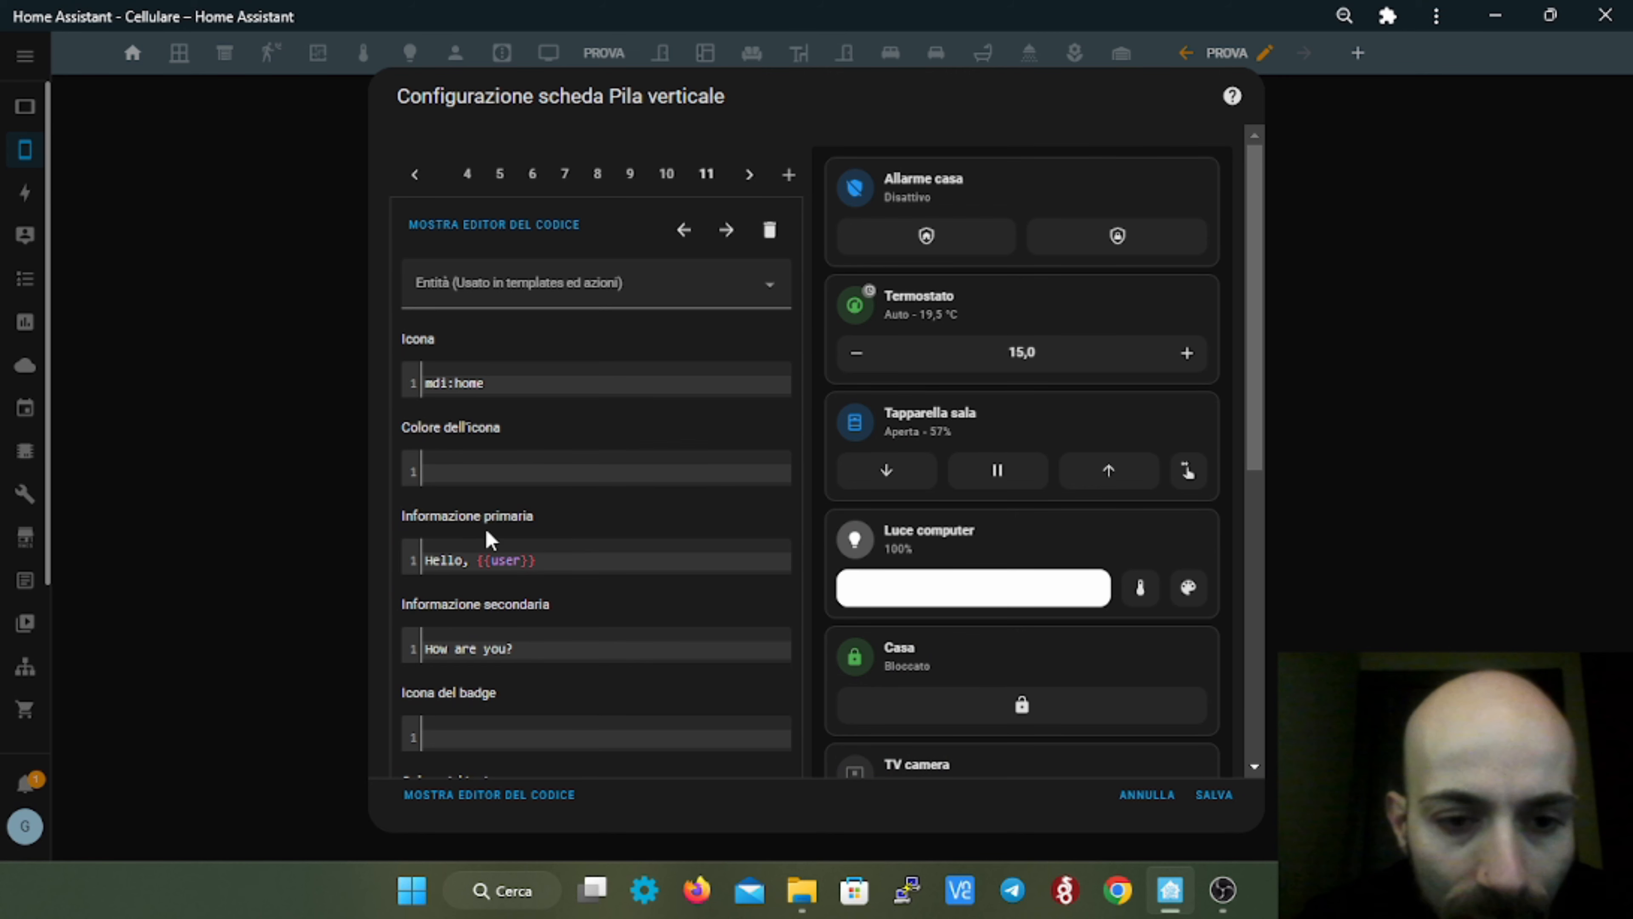
scroll(528, 635, down, 3)
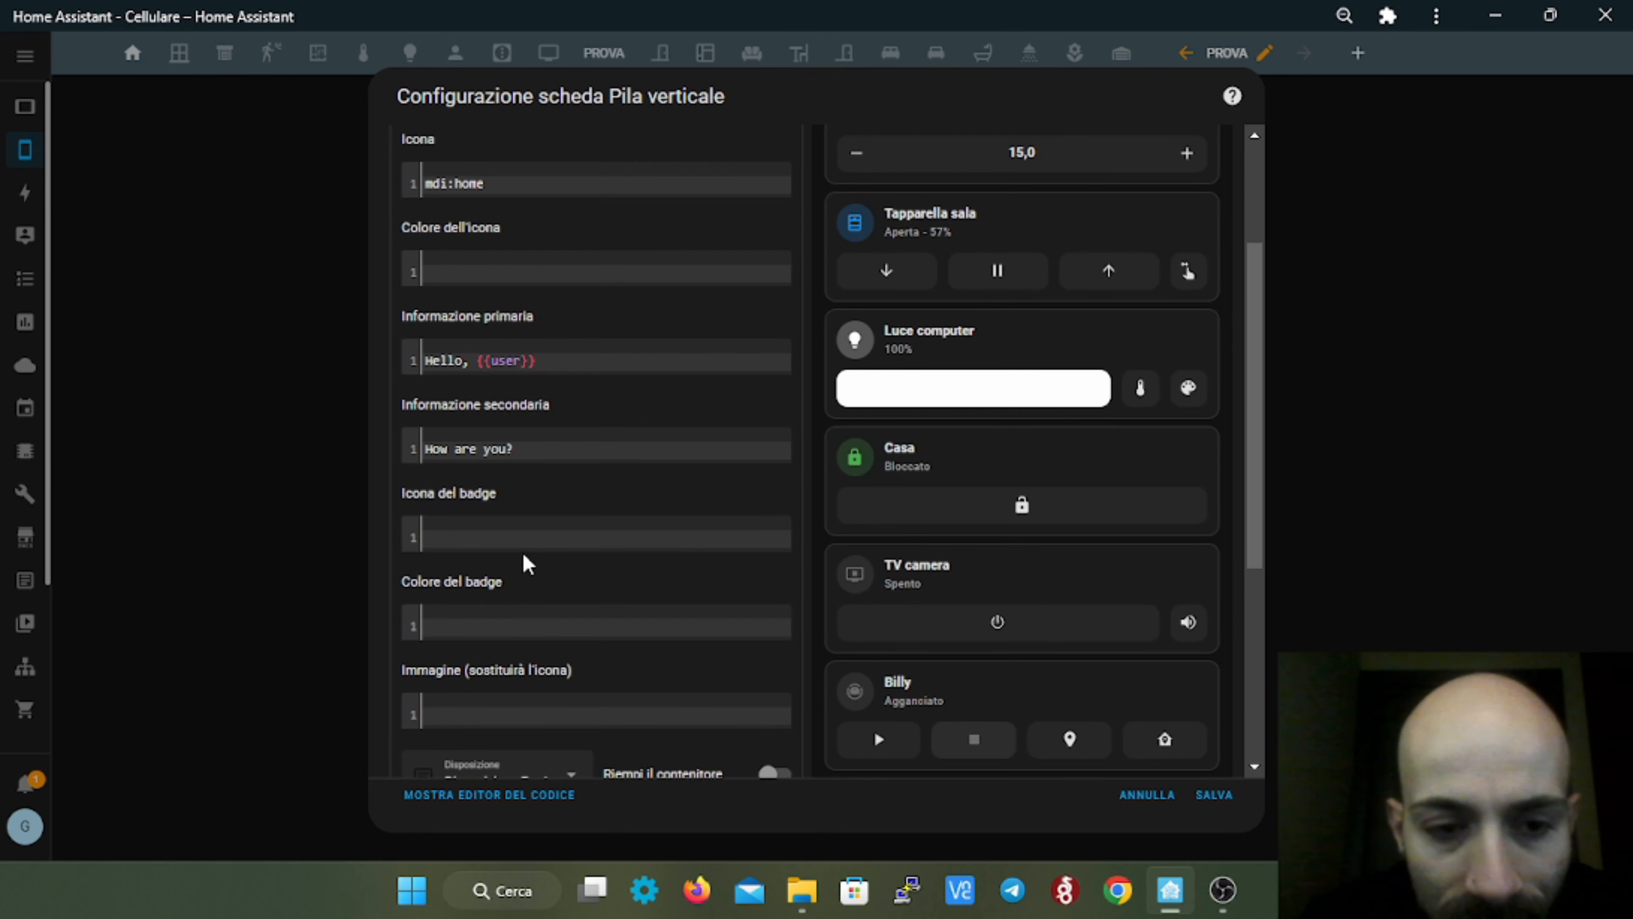
scroll(810, 638, down, 6)
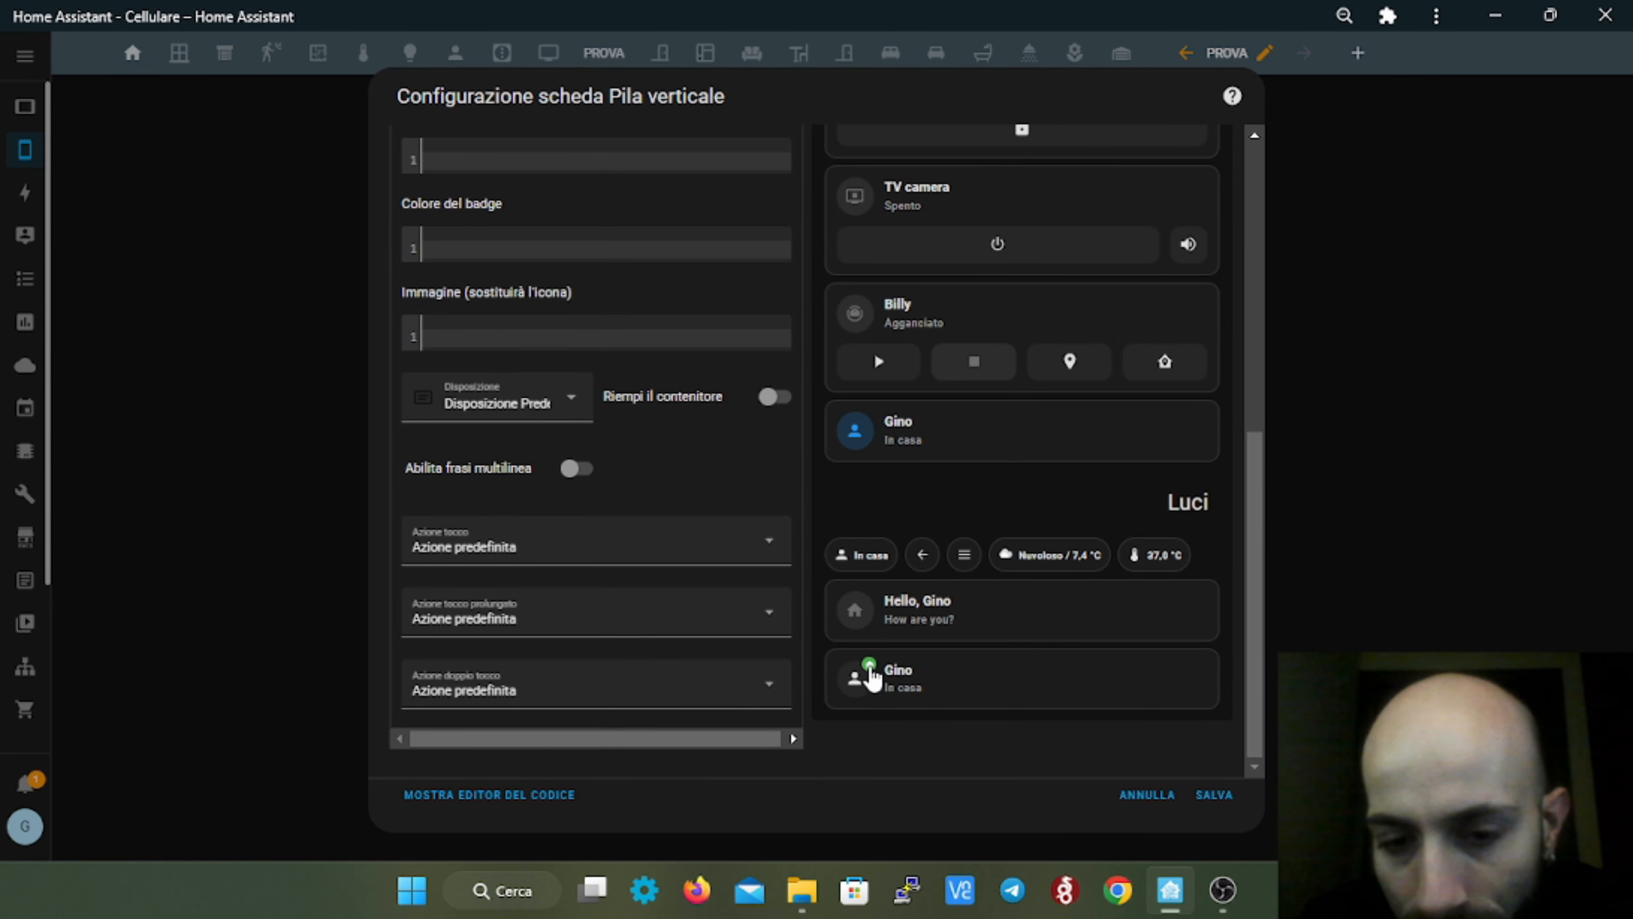
scroll(630, 532, up, 3)
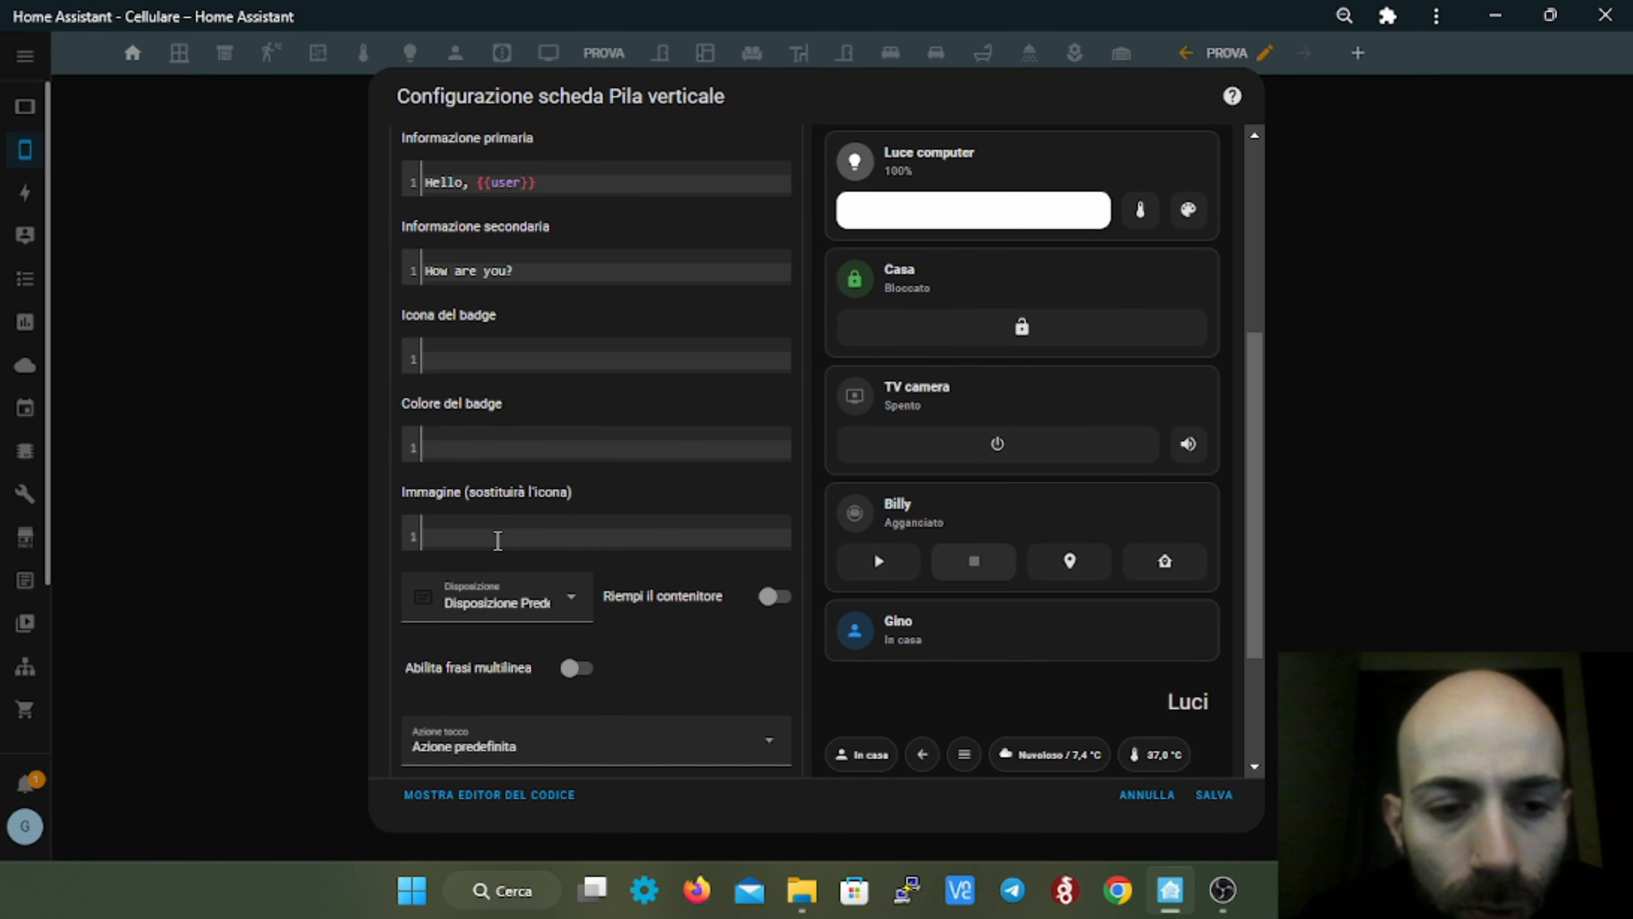
scroll(543, 547, down, 3)
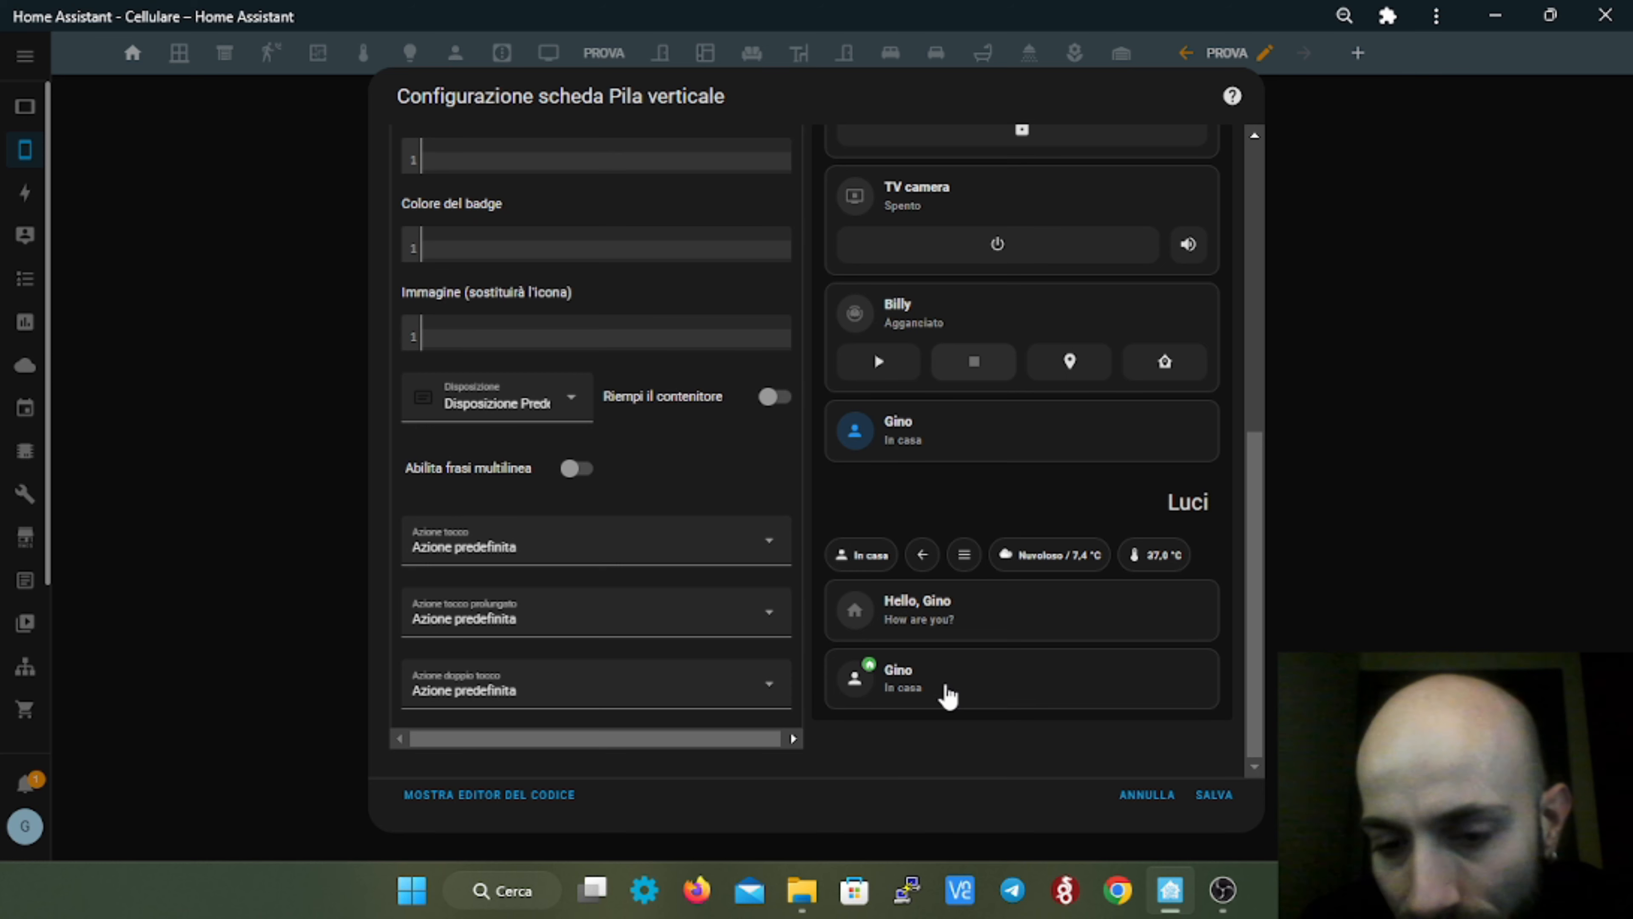
scroll(632, 585, up, 7)
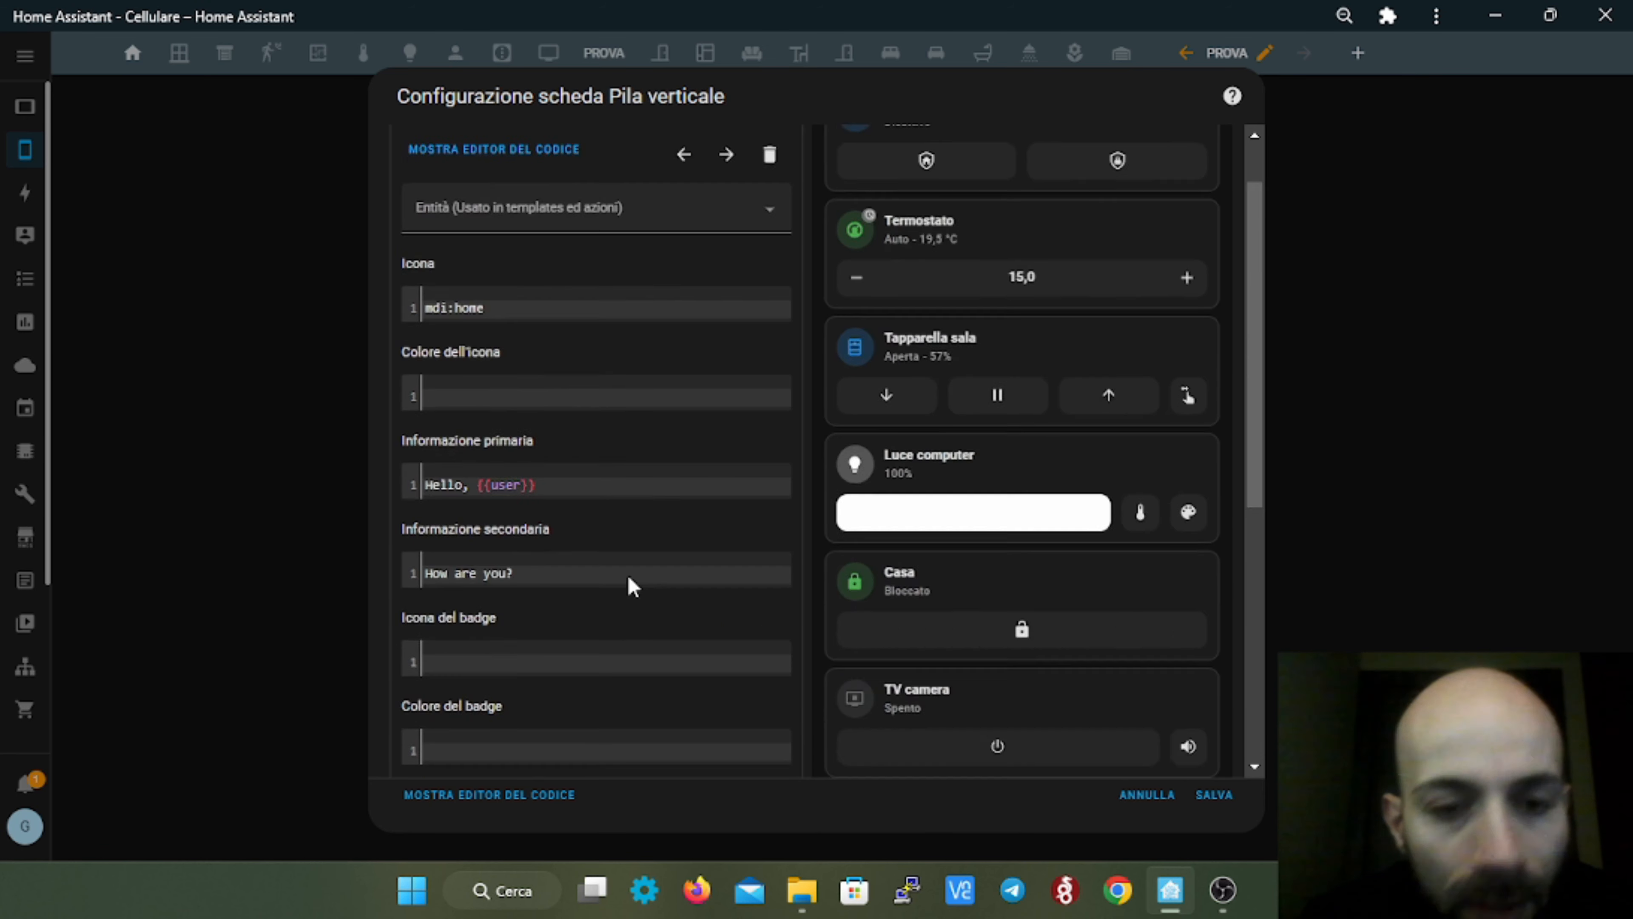
scroll(632, 585, up, 1)
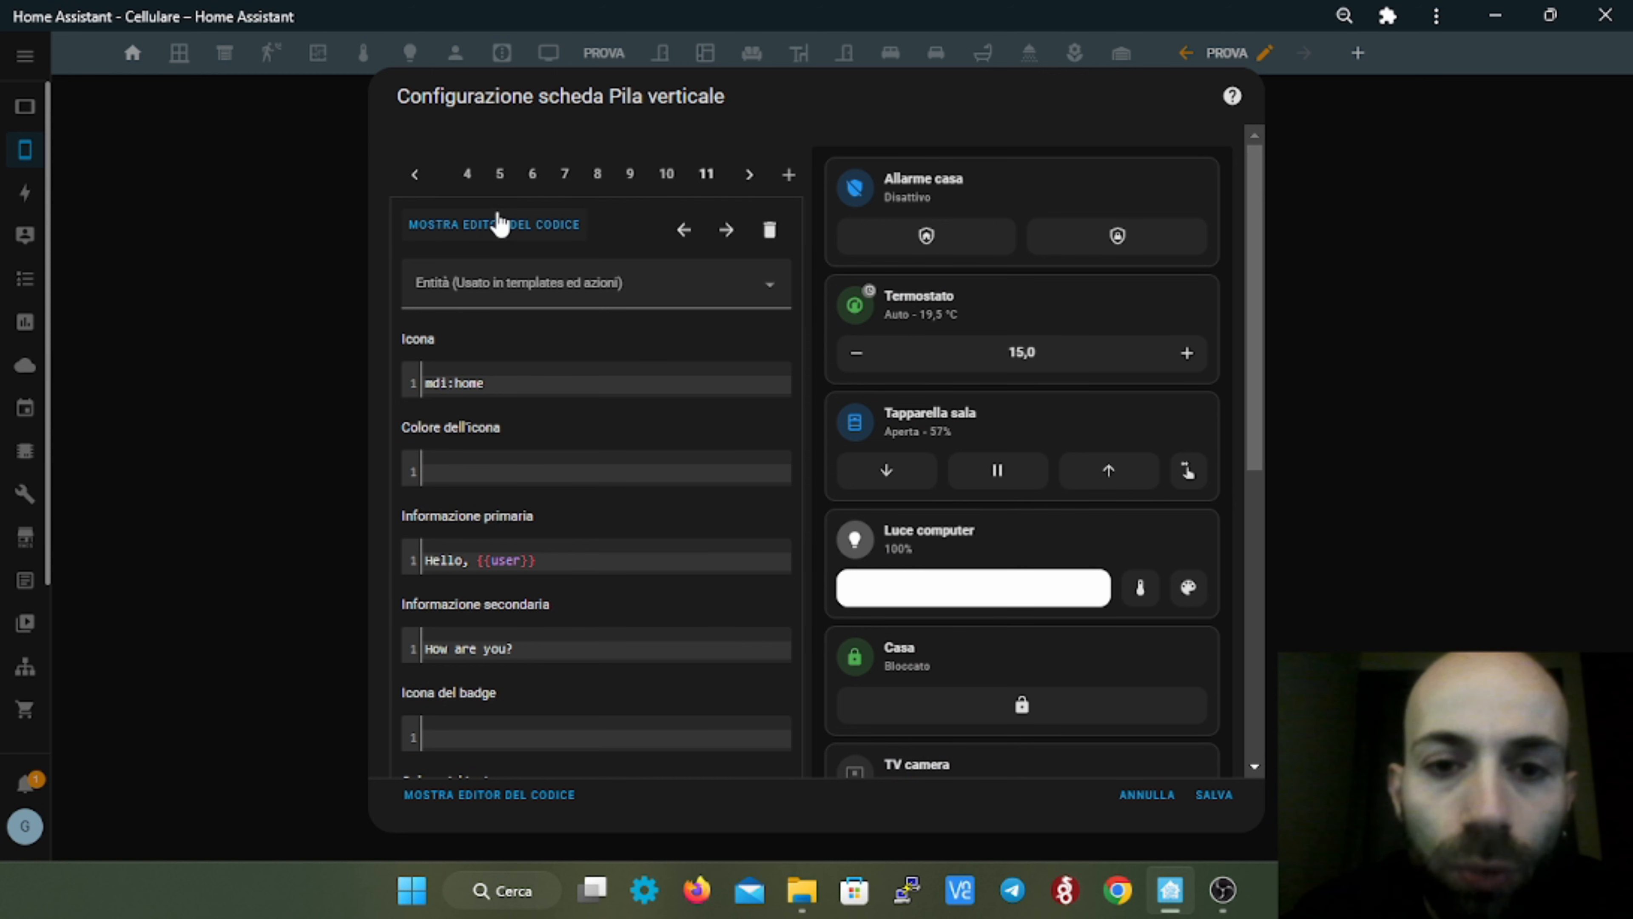
- Open the stack's twelfth card, the person card, and examine its entity, layout, information, icon type and action settings against the preview
click(754, 174)
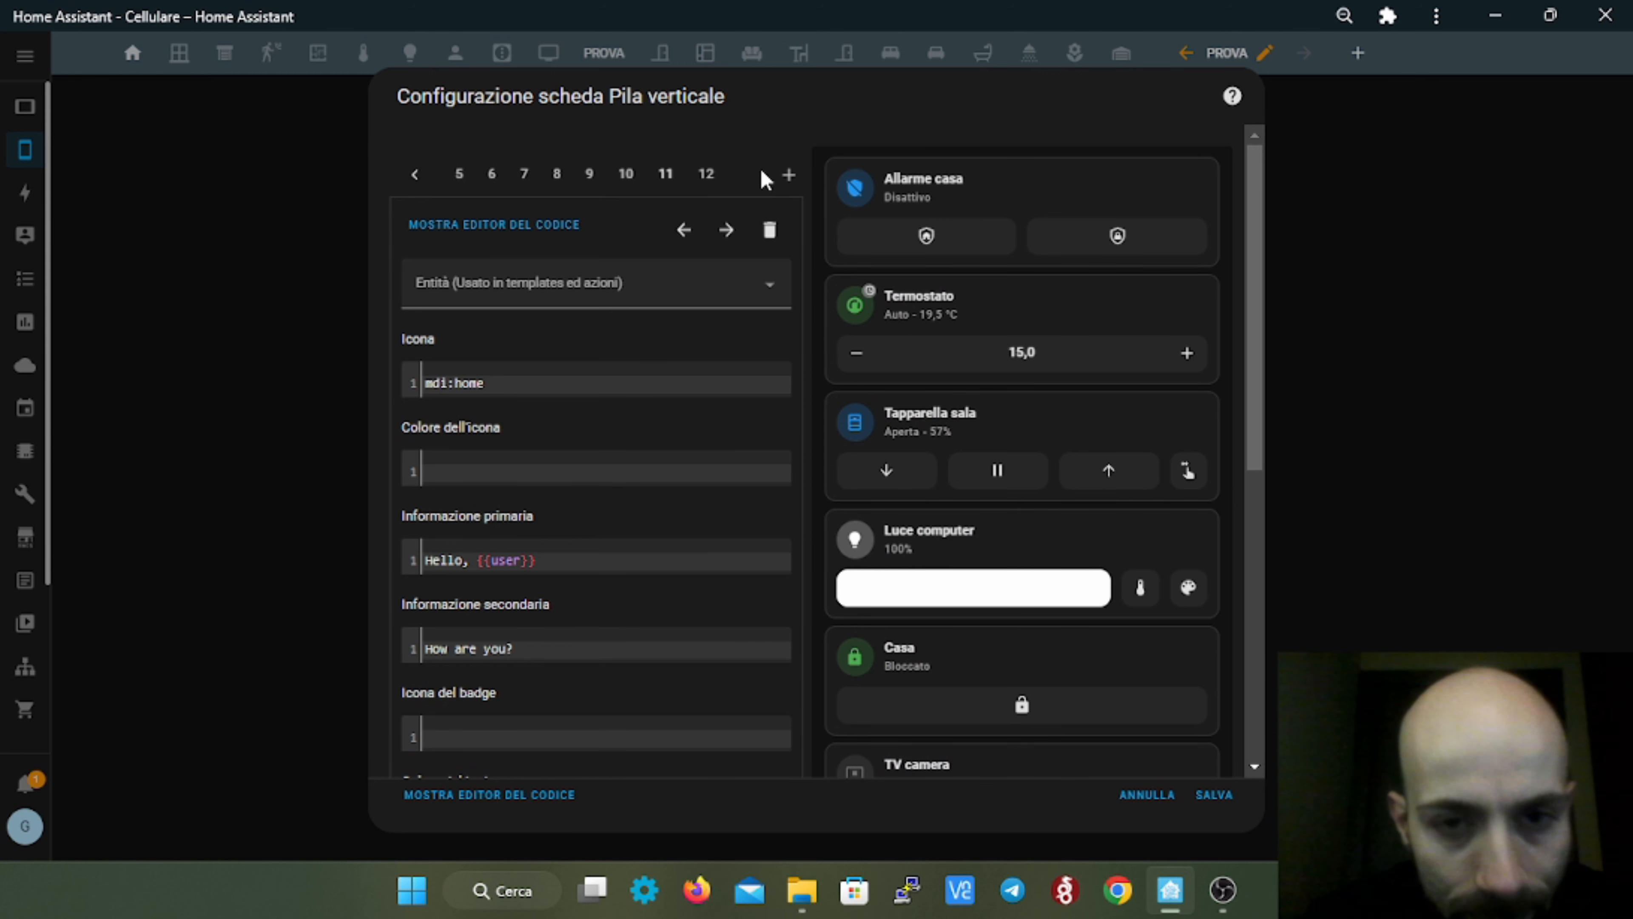
click(707, 173)
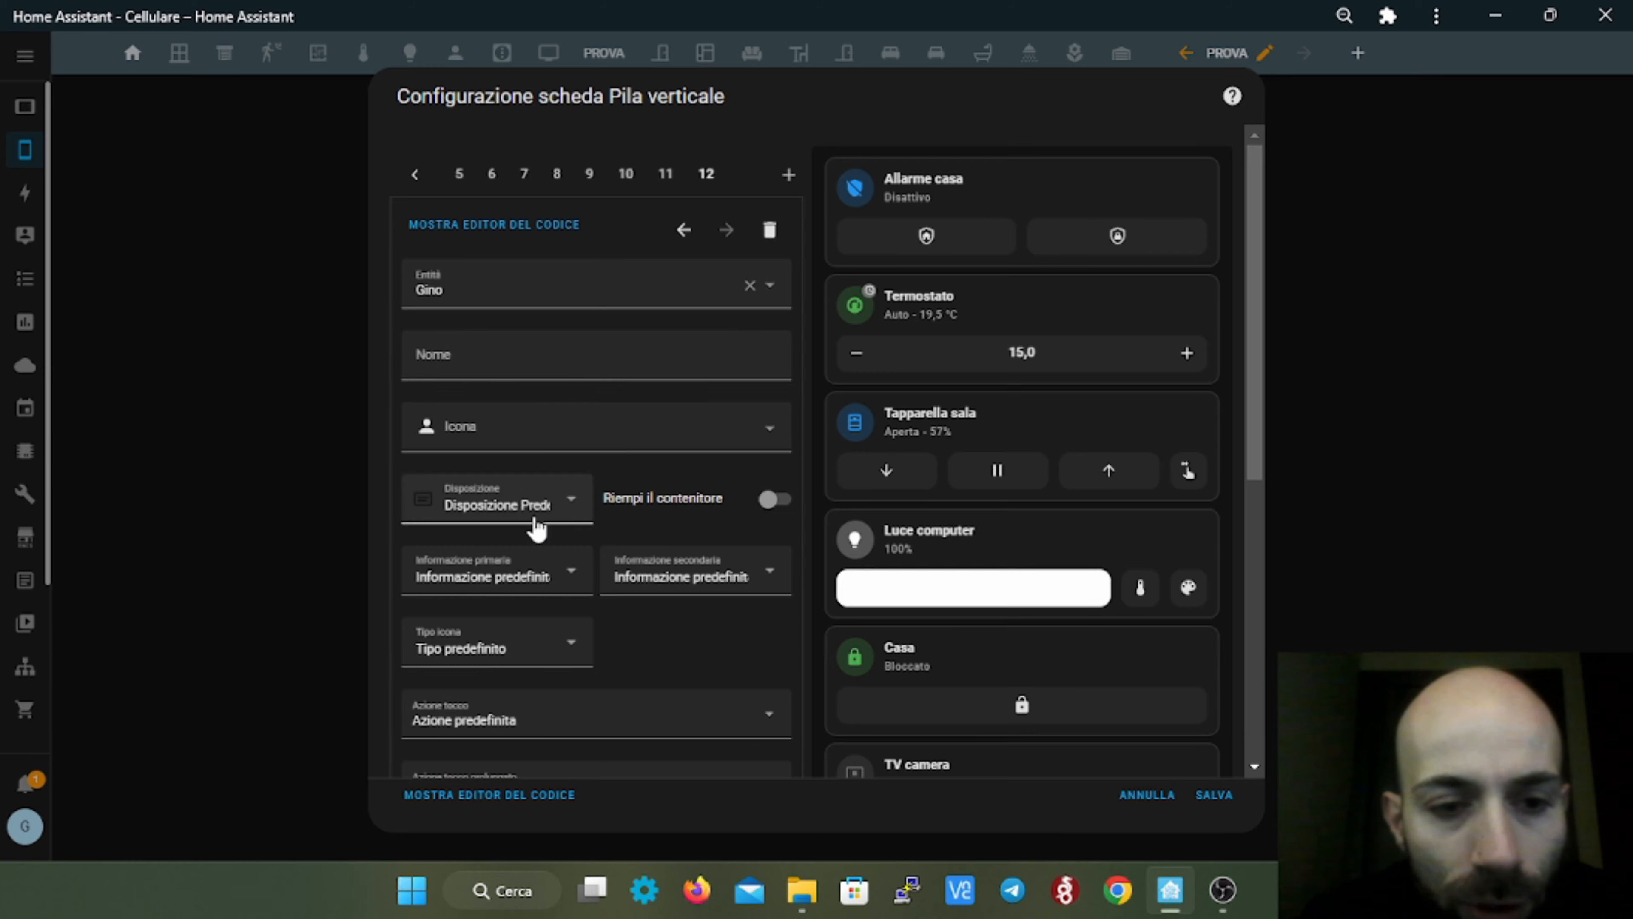
scroll(537, 524, down, 7)
scroll(713, 640, up, 7)
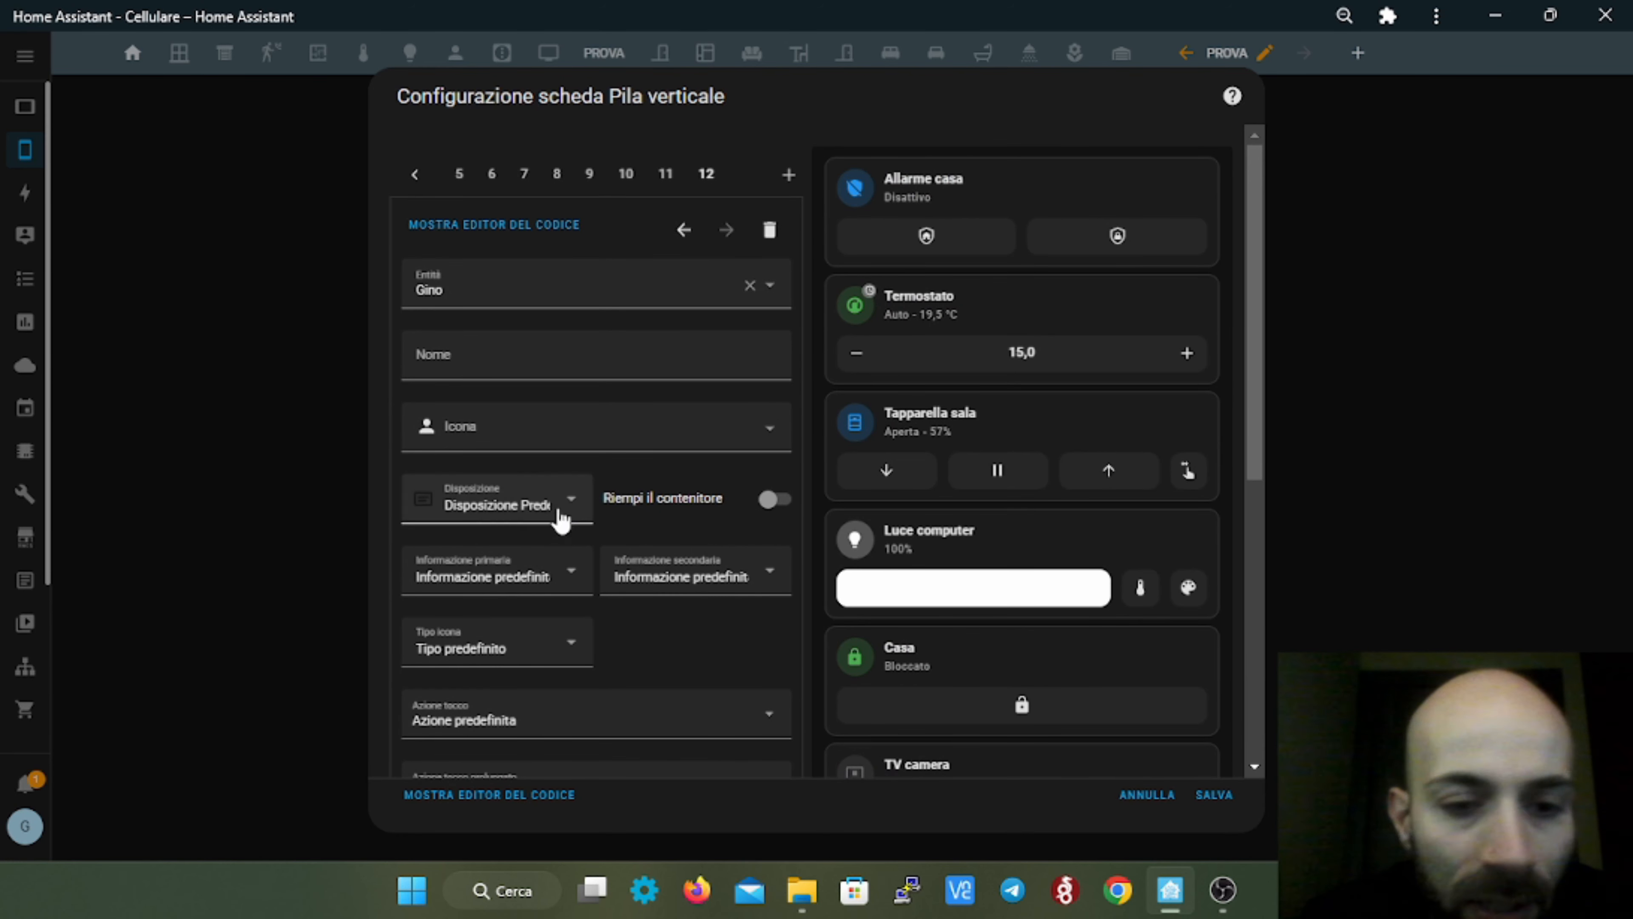
scroll(503, 608, down, 3)
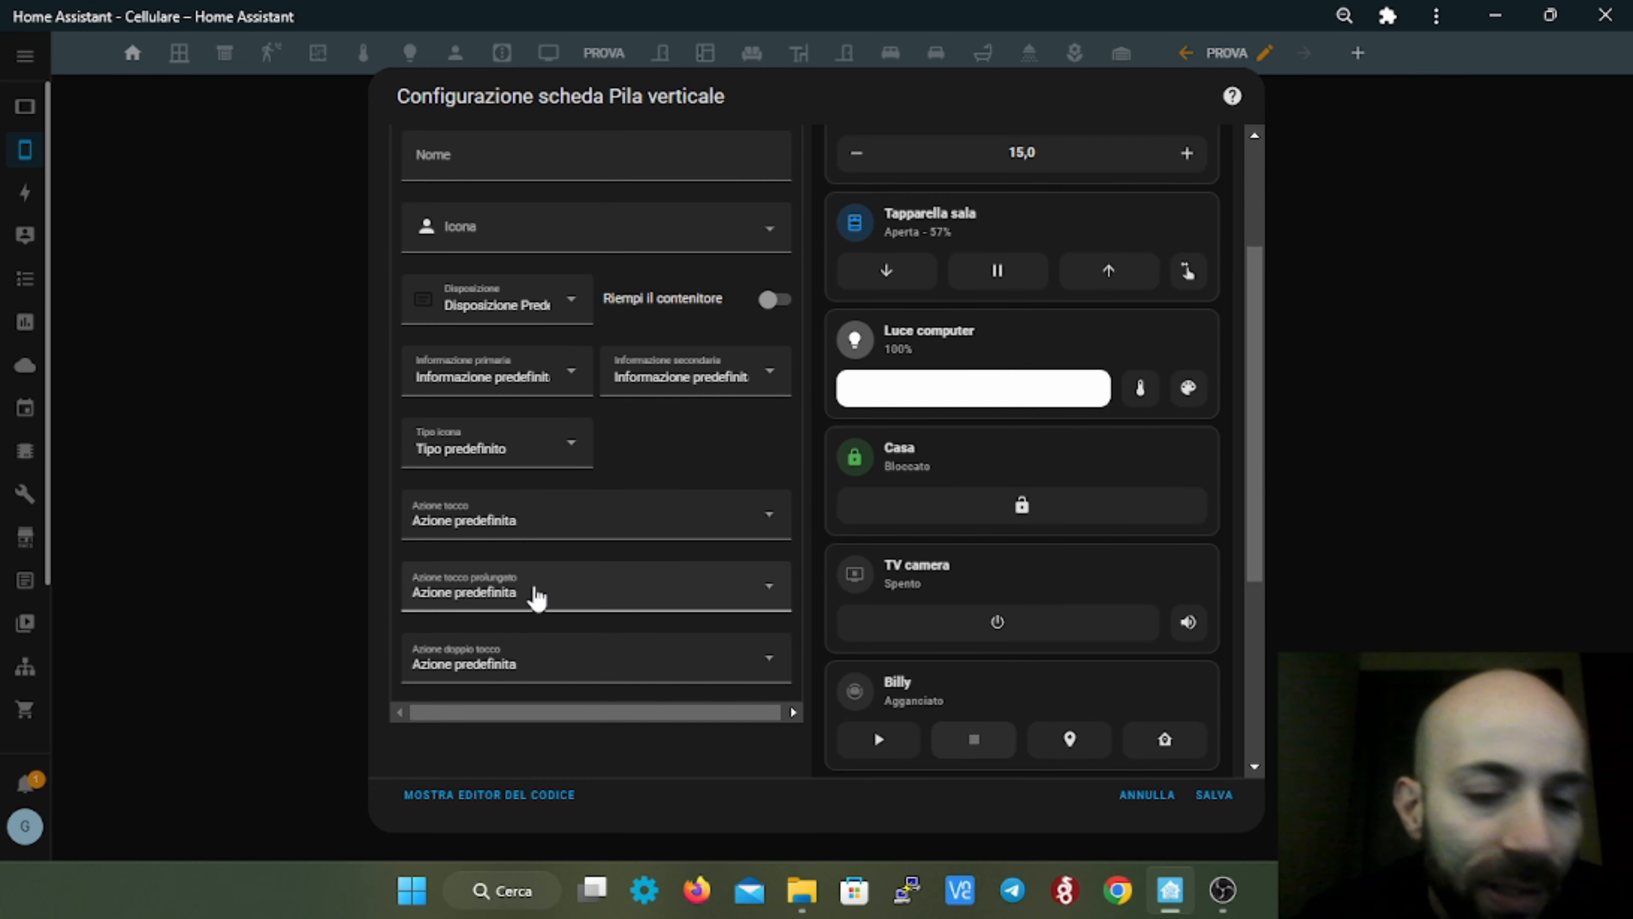
scroll(537, 597, down, 5)
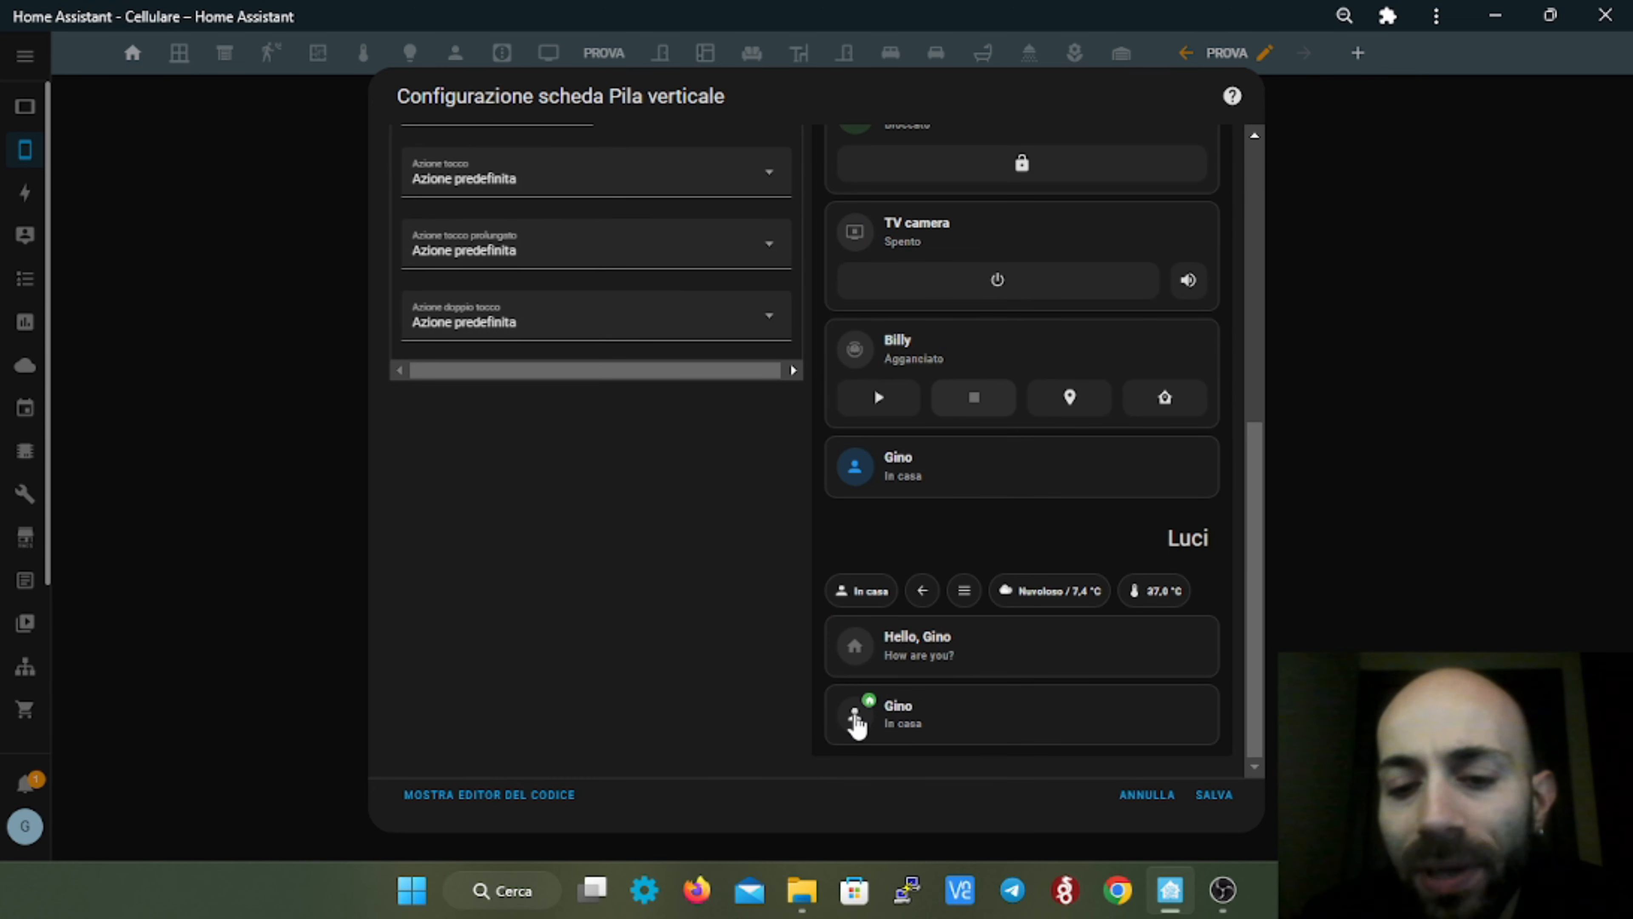
scroll(704, 685, up, 3)
scroll(704, 685, down, 3)
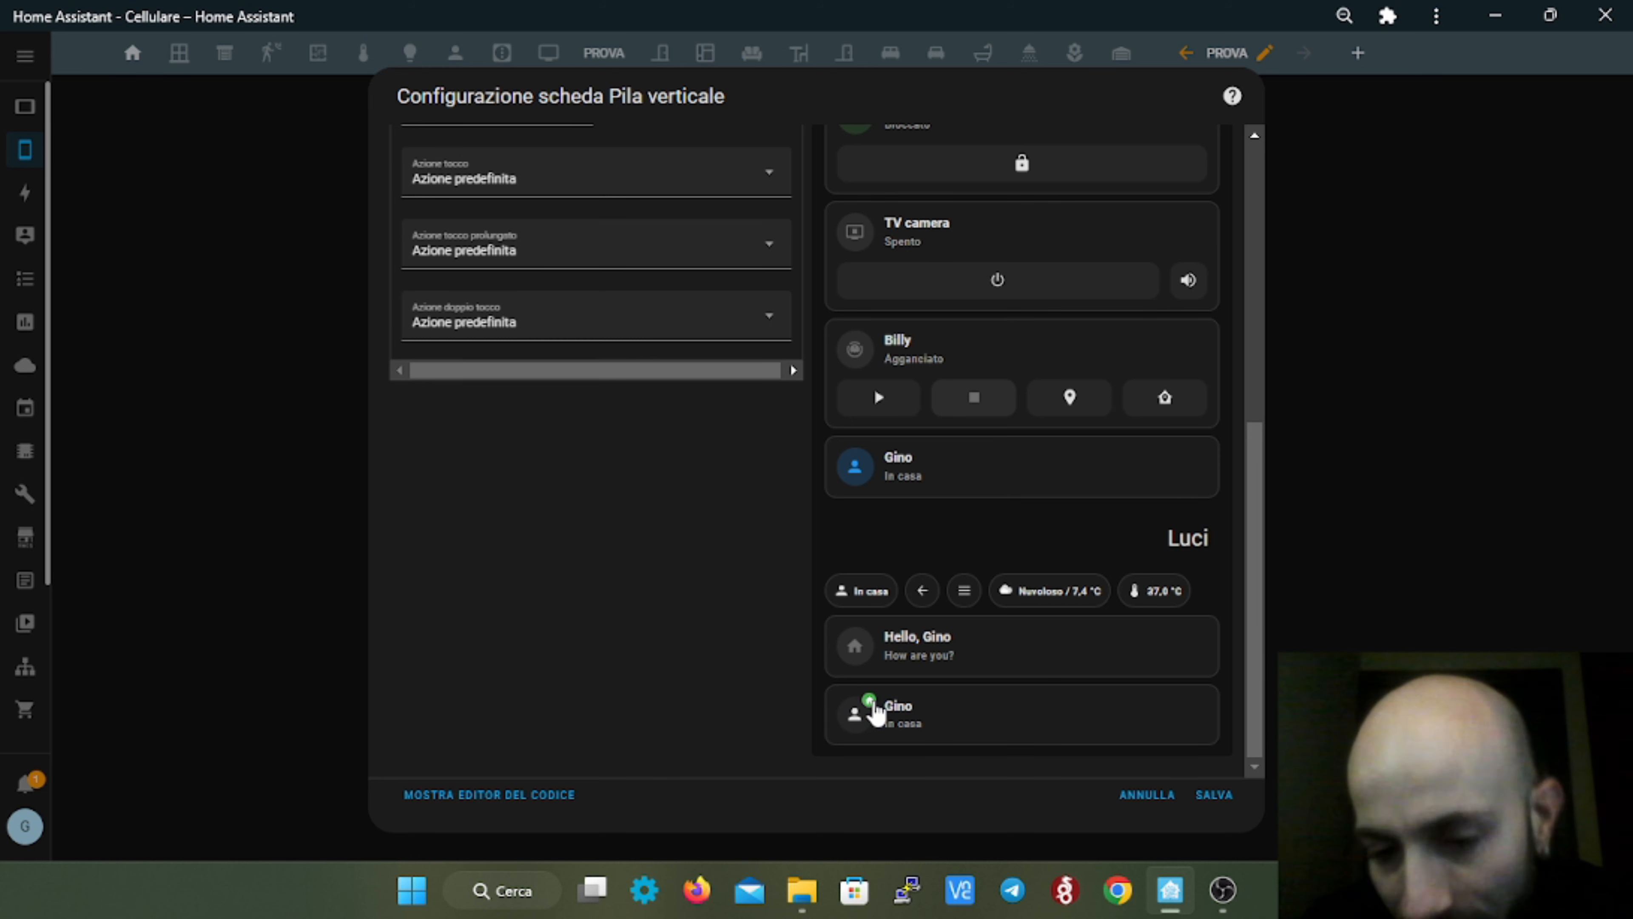
scroll(482, 547, up, 6)
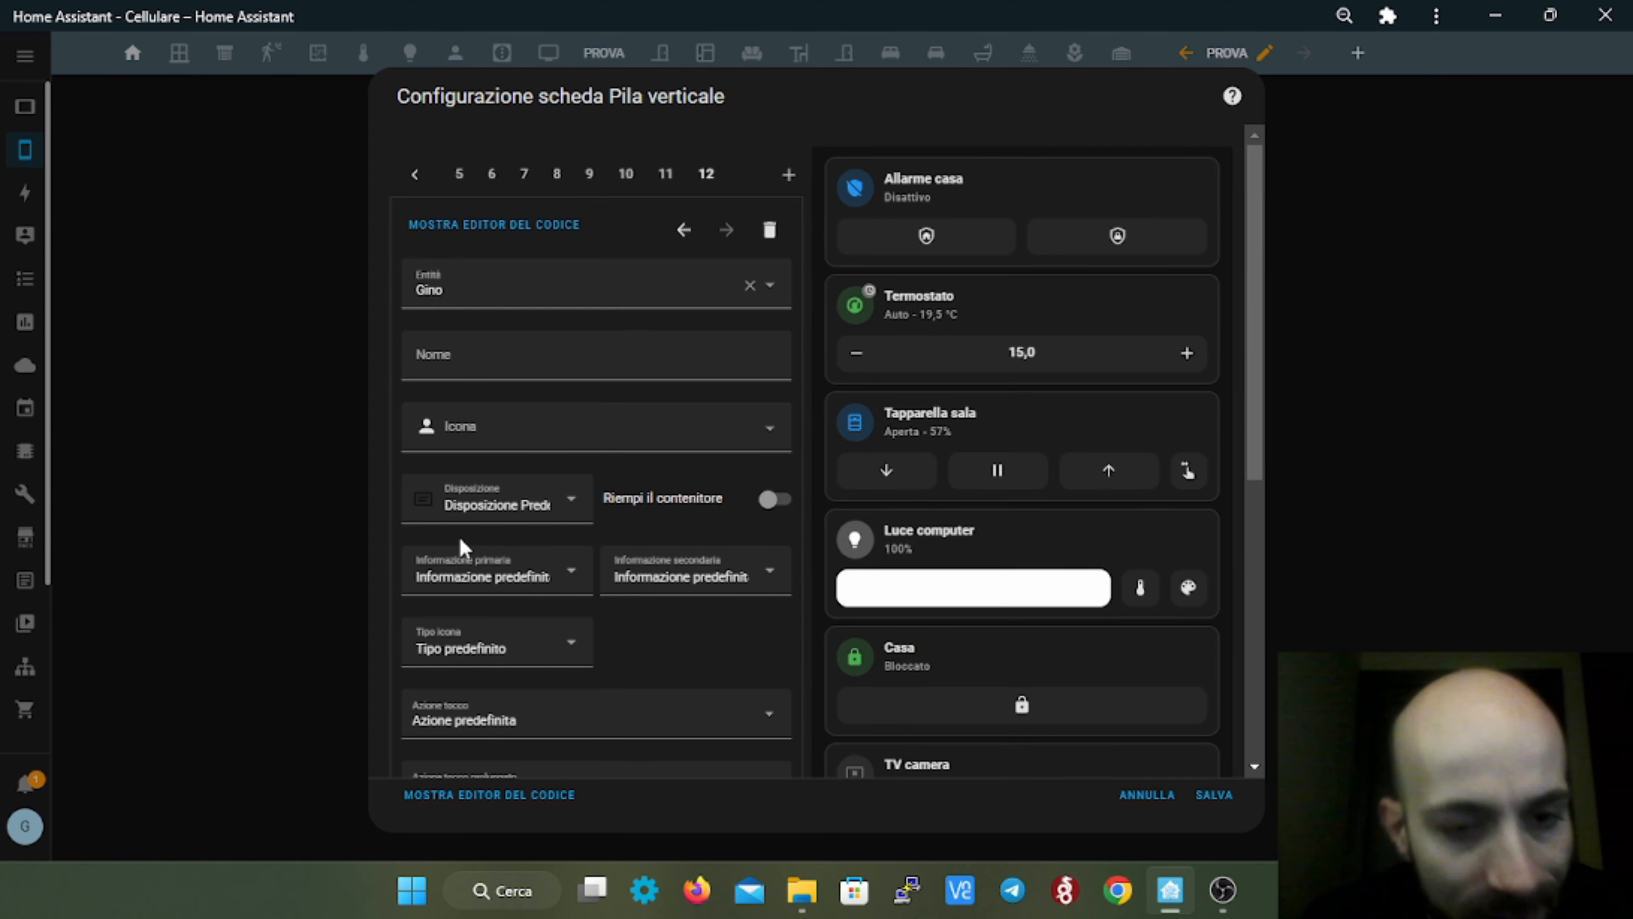
scroll(860, 522, down, 8)
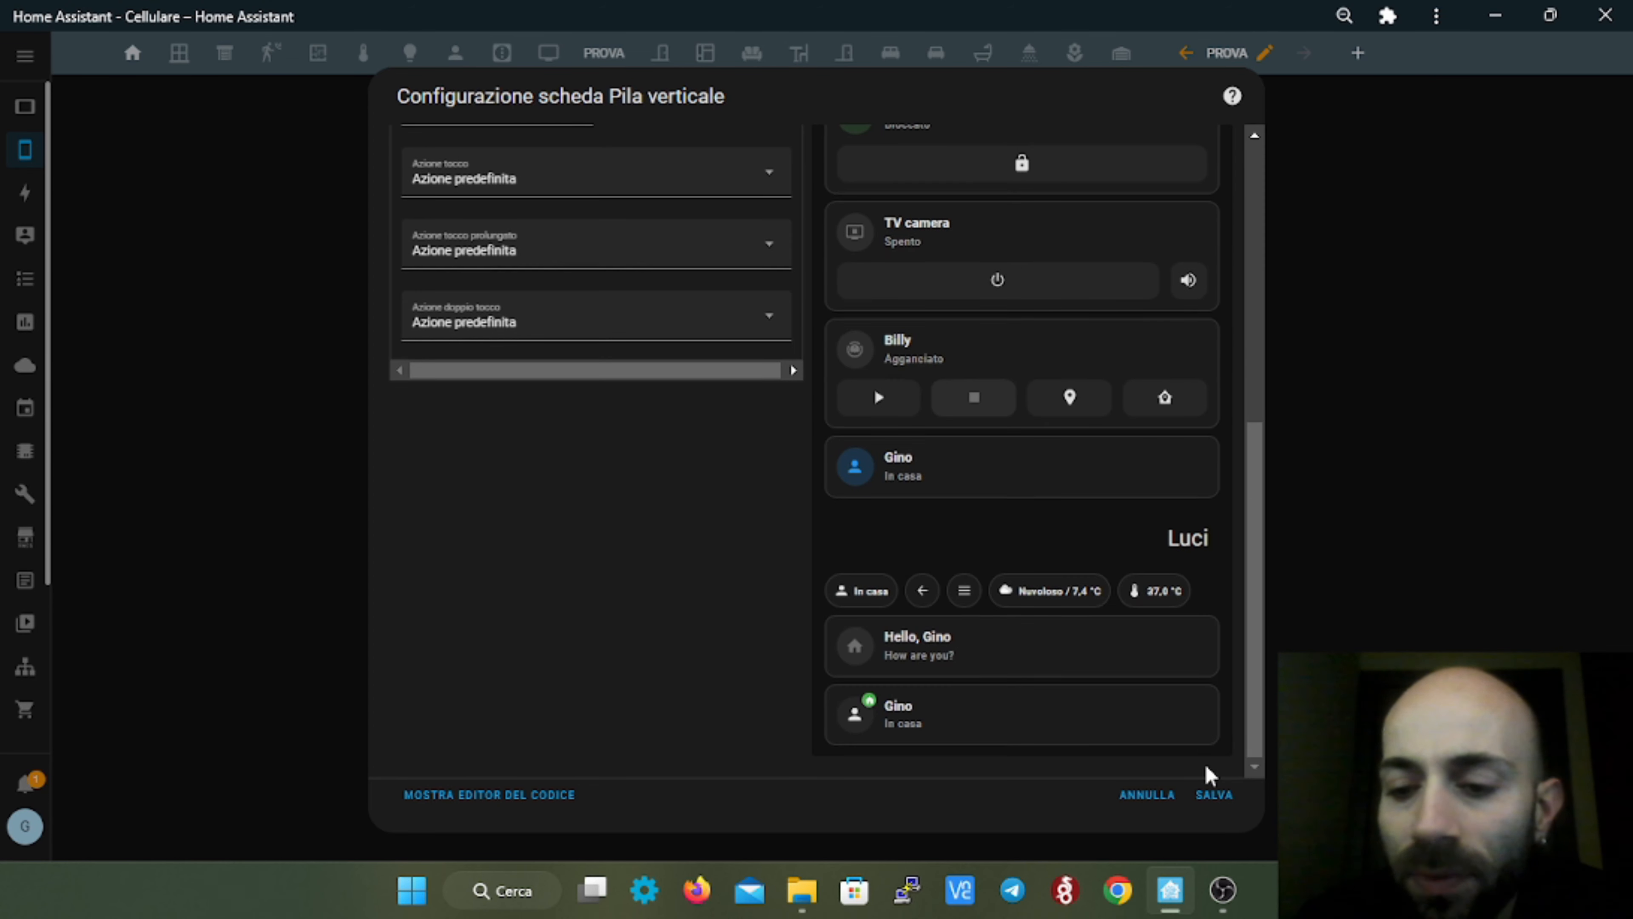
scroll(691, 607, up, 8)
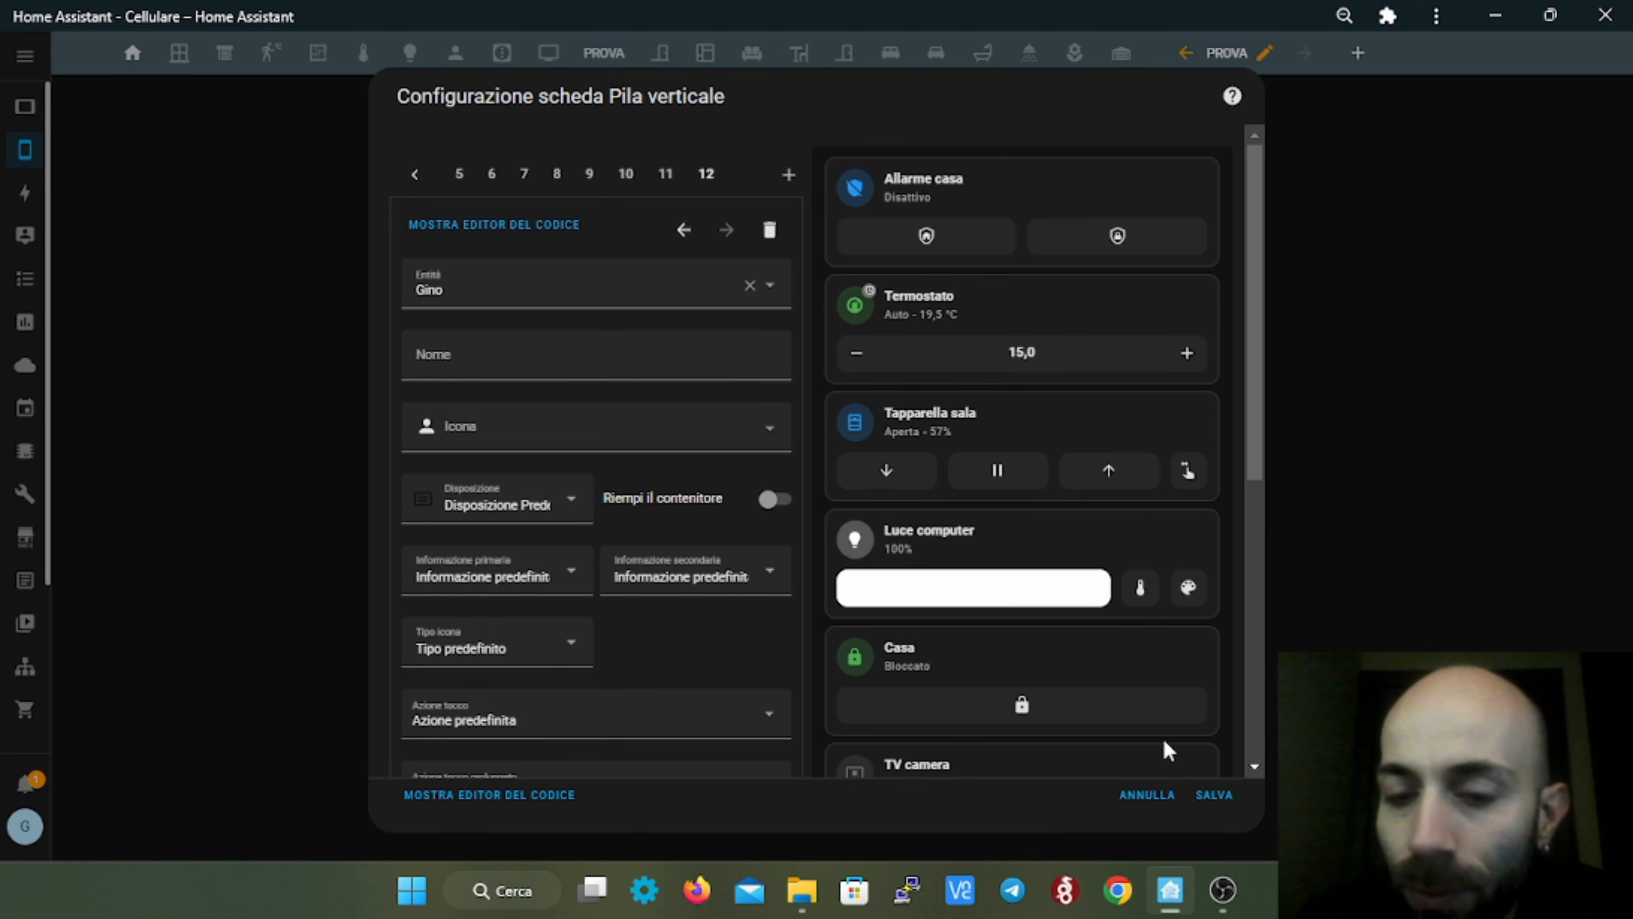
- Save the vertical stack configuration and review the cards on the PROVA view
click(1221, 798)
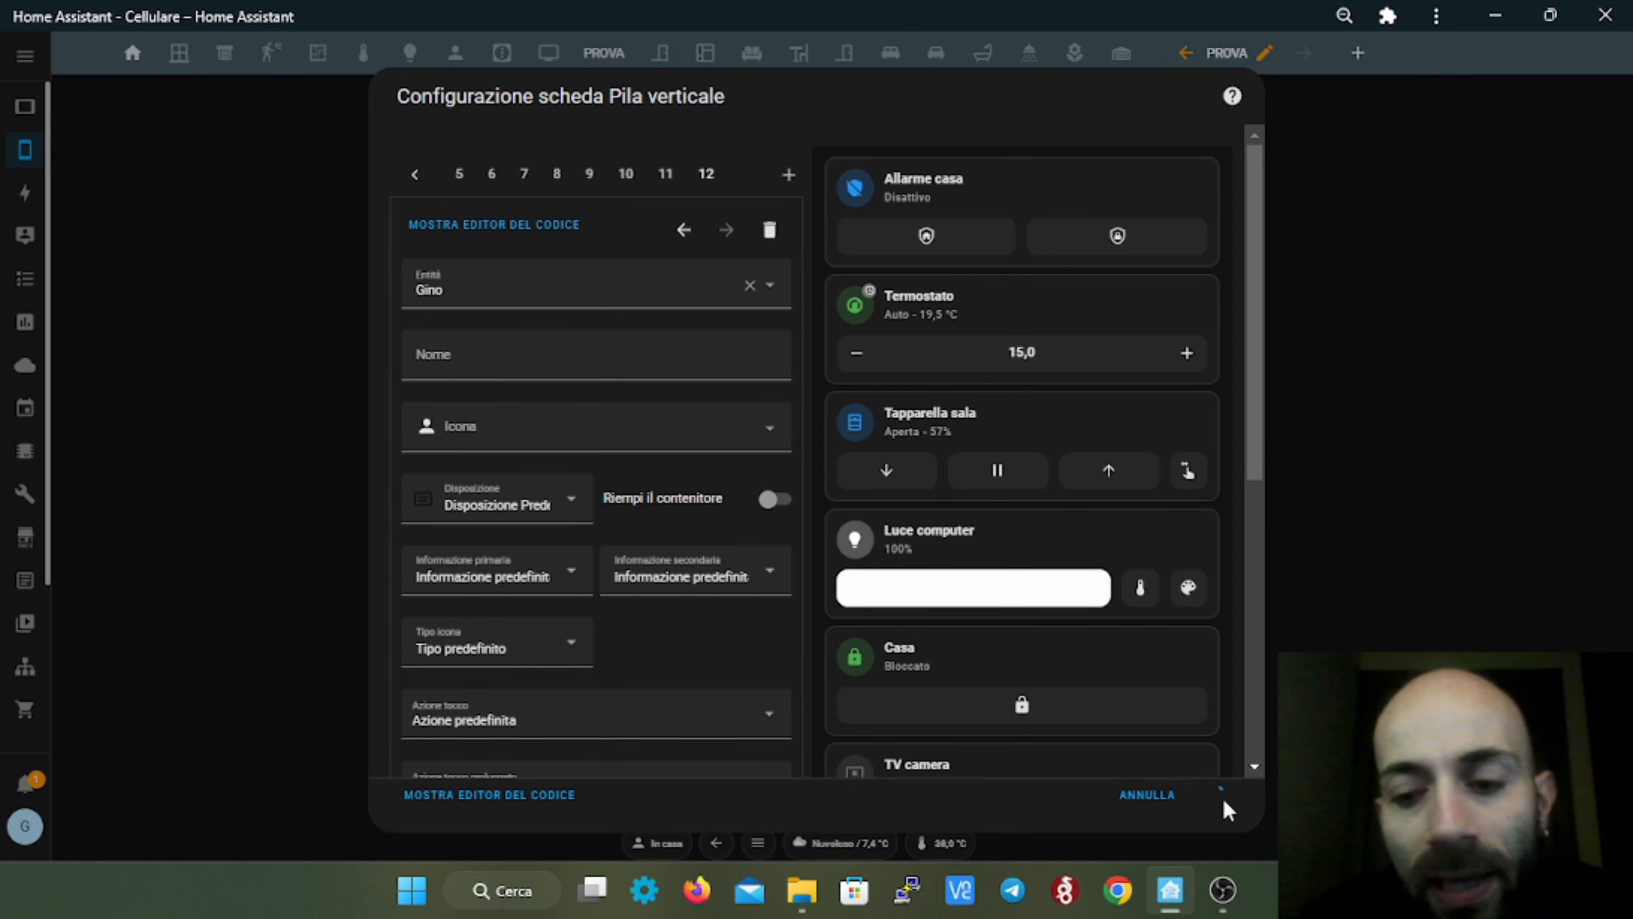
scroll(1163, 584, up, 4)
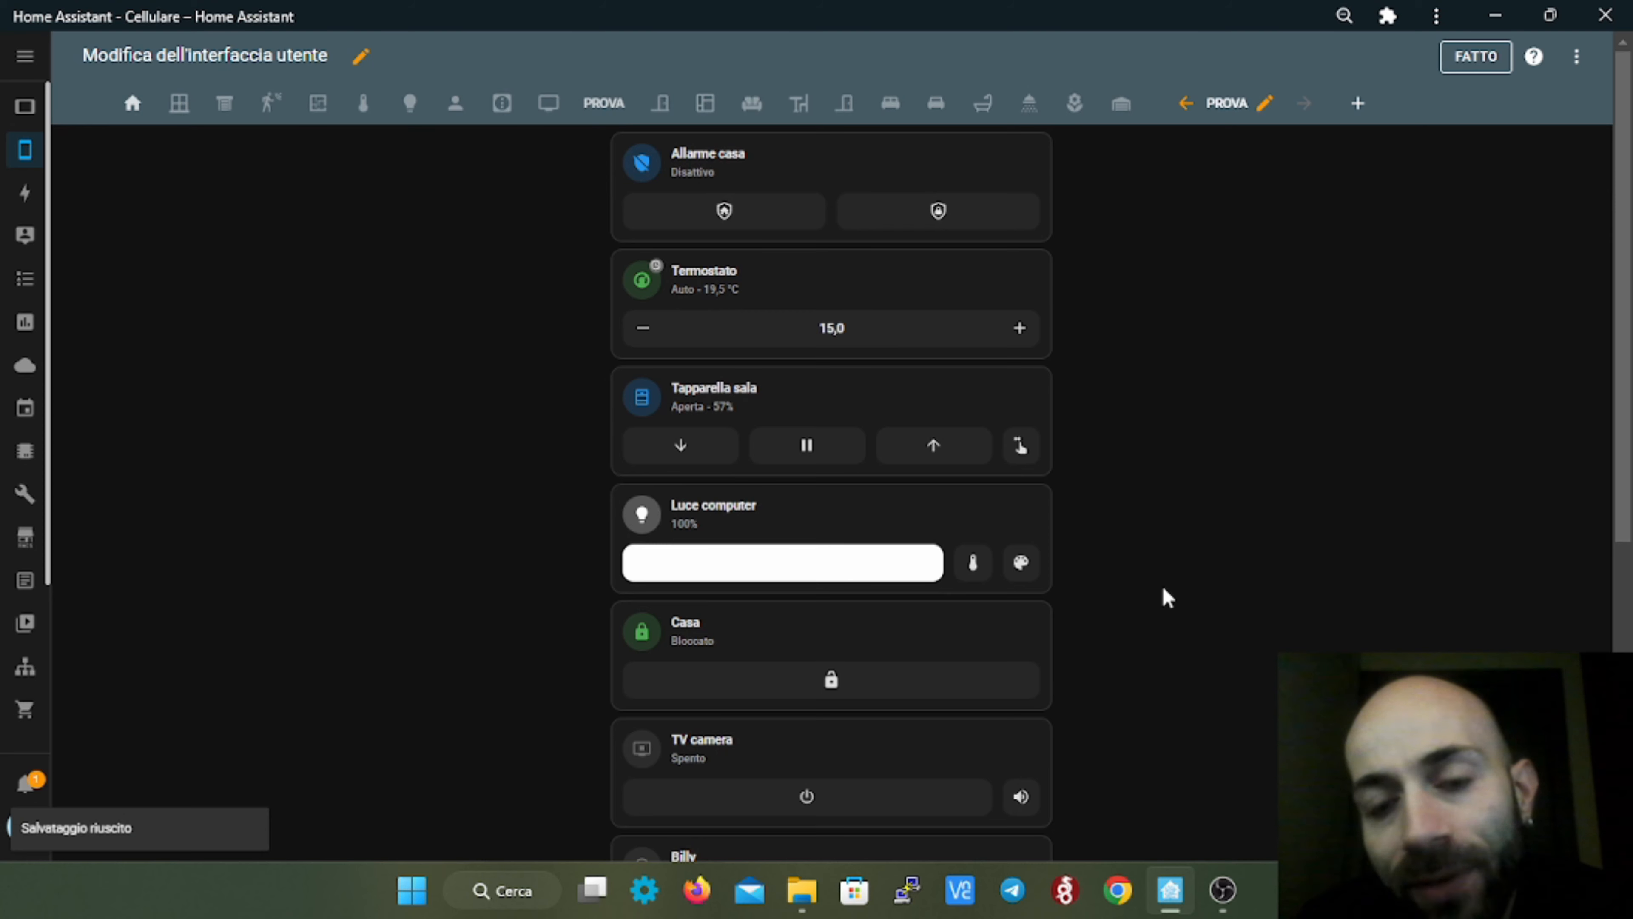
scroll(1183, 695, down, 8)
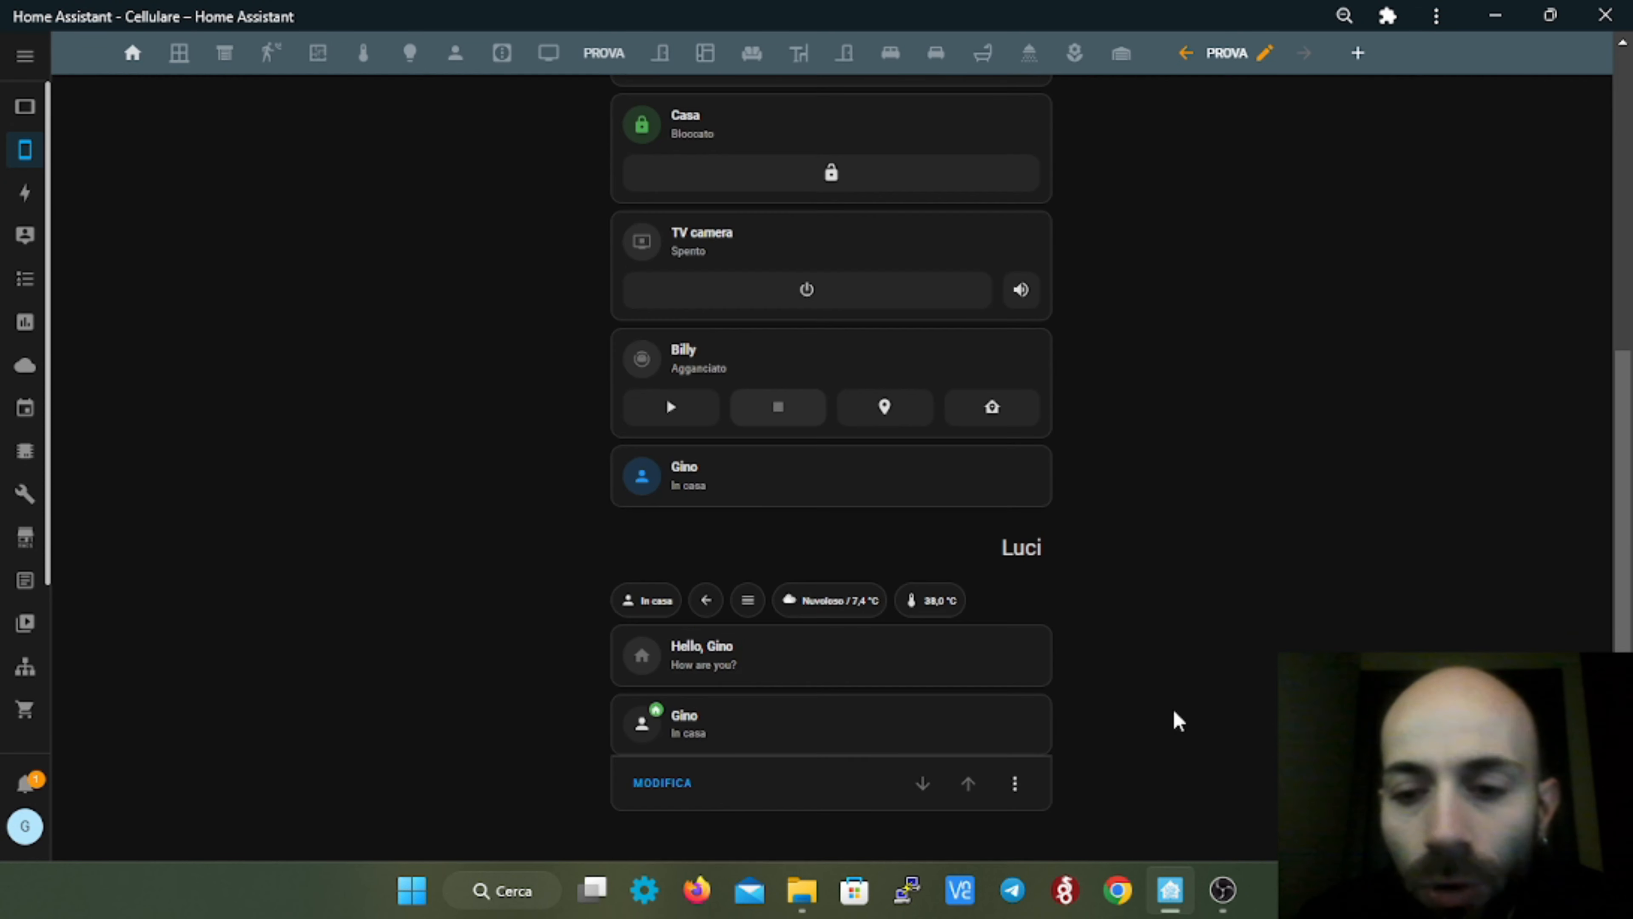